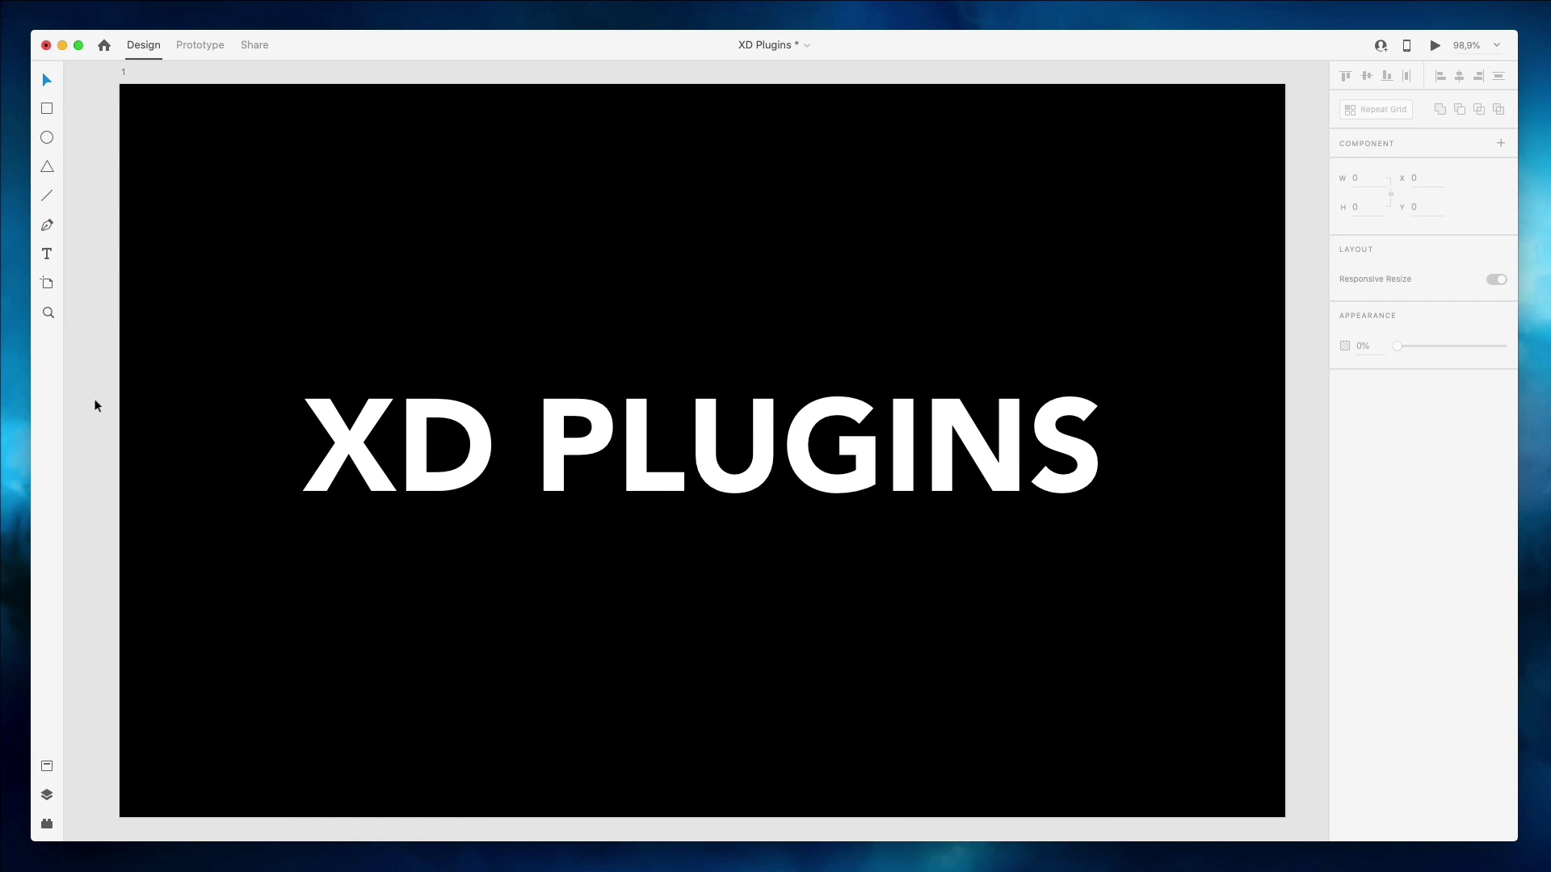
Open the Plugins panel to list installed plugins like Arranger for XD and unDraw.
click(54, 823)
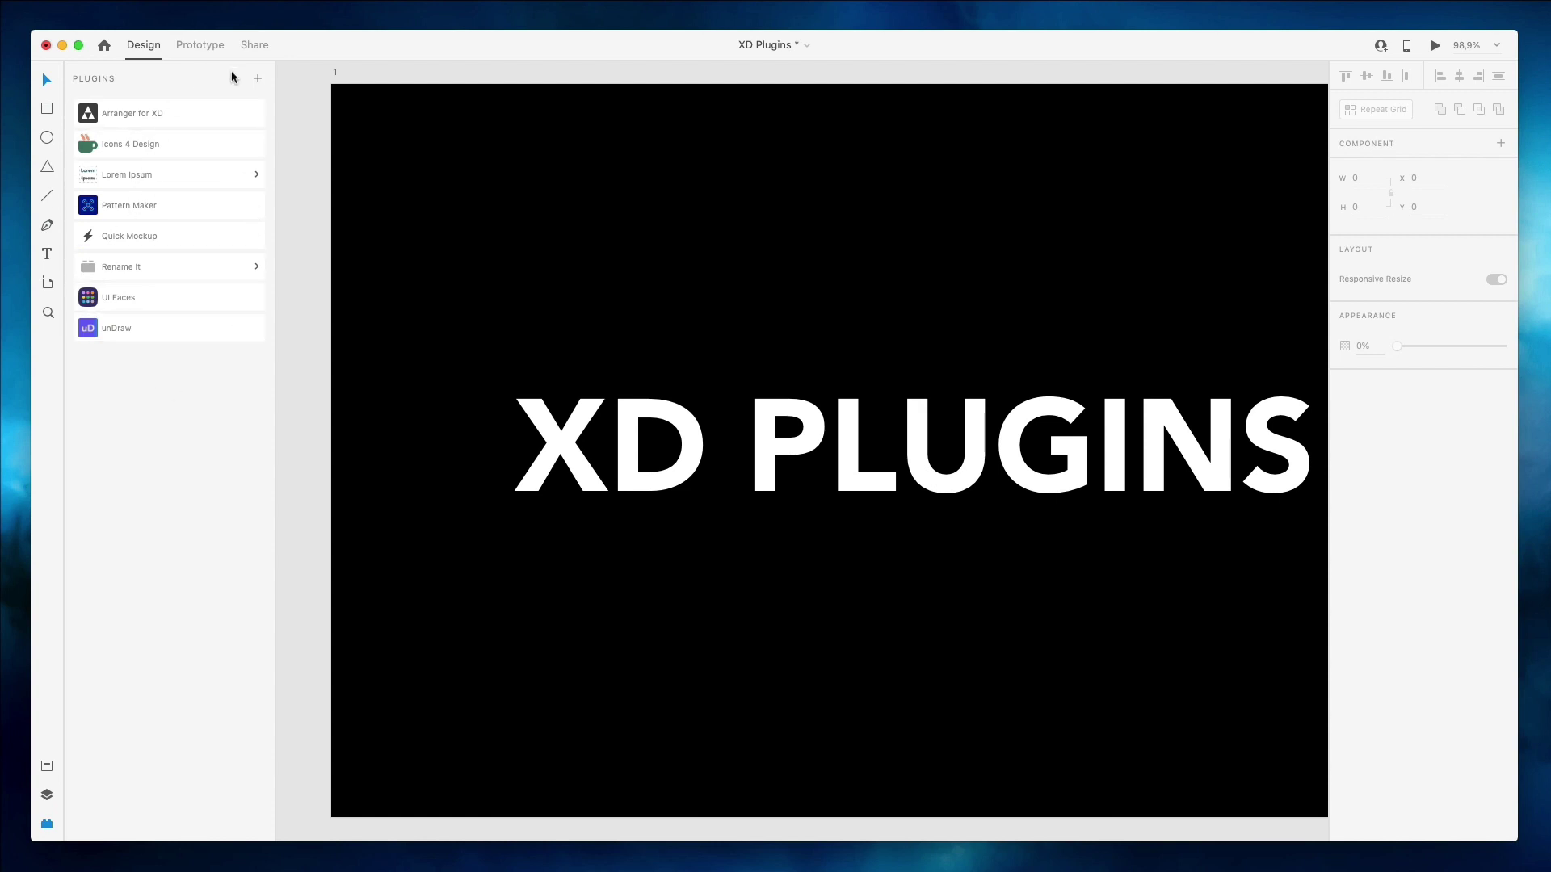
Open the plugin marketplace and switch to its Browse view of popular plugins.
click(258, 79)
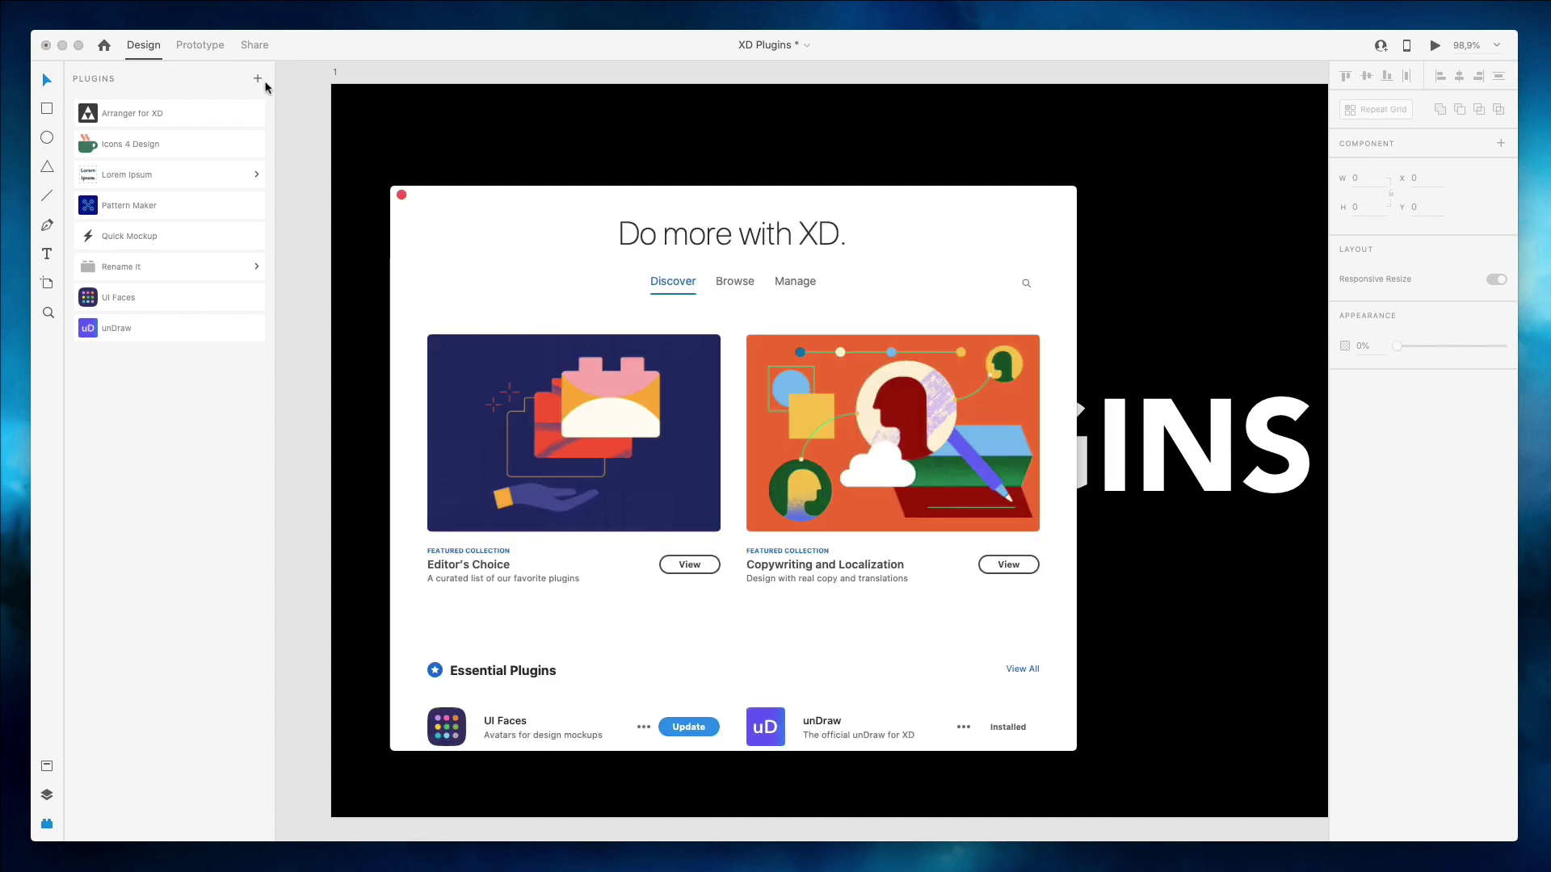
click(733, 282)
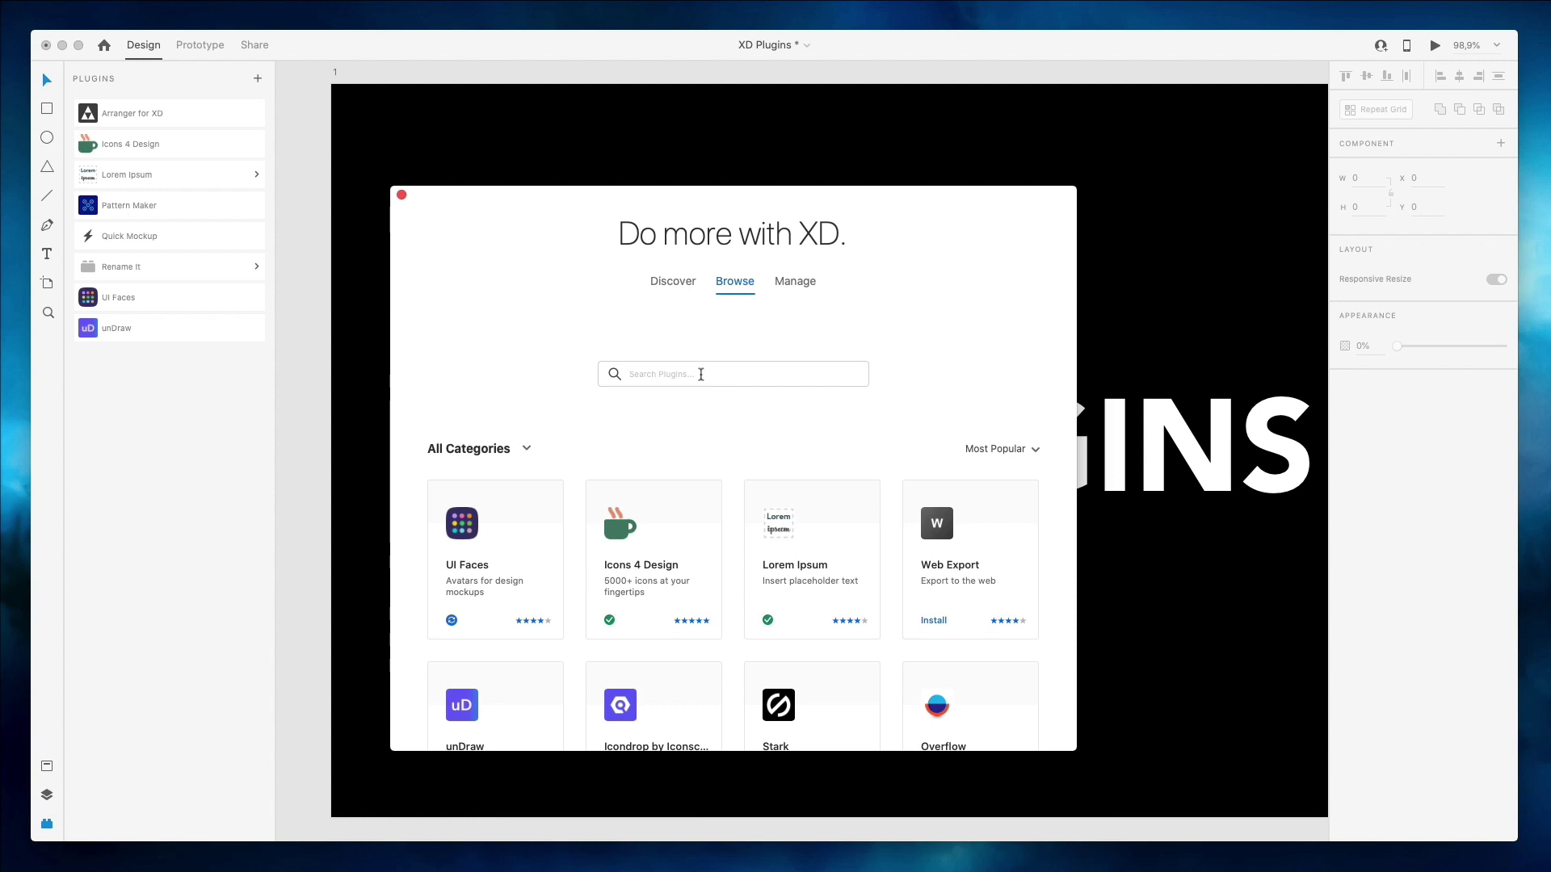
Close the marketplace, scroll to artboard 2's white square, and launch Arranger for XD.
click(403, 196)
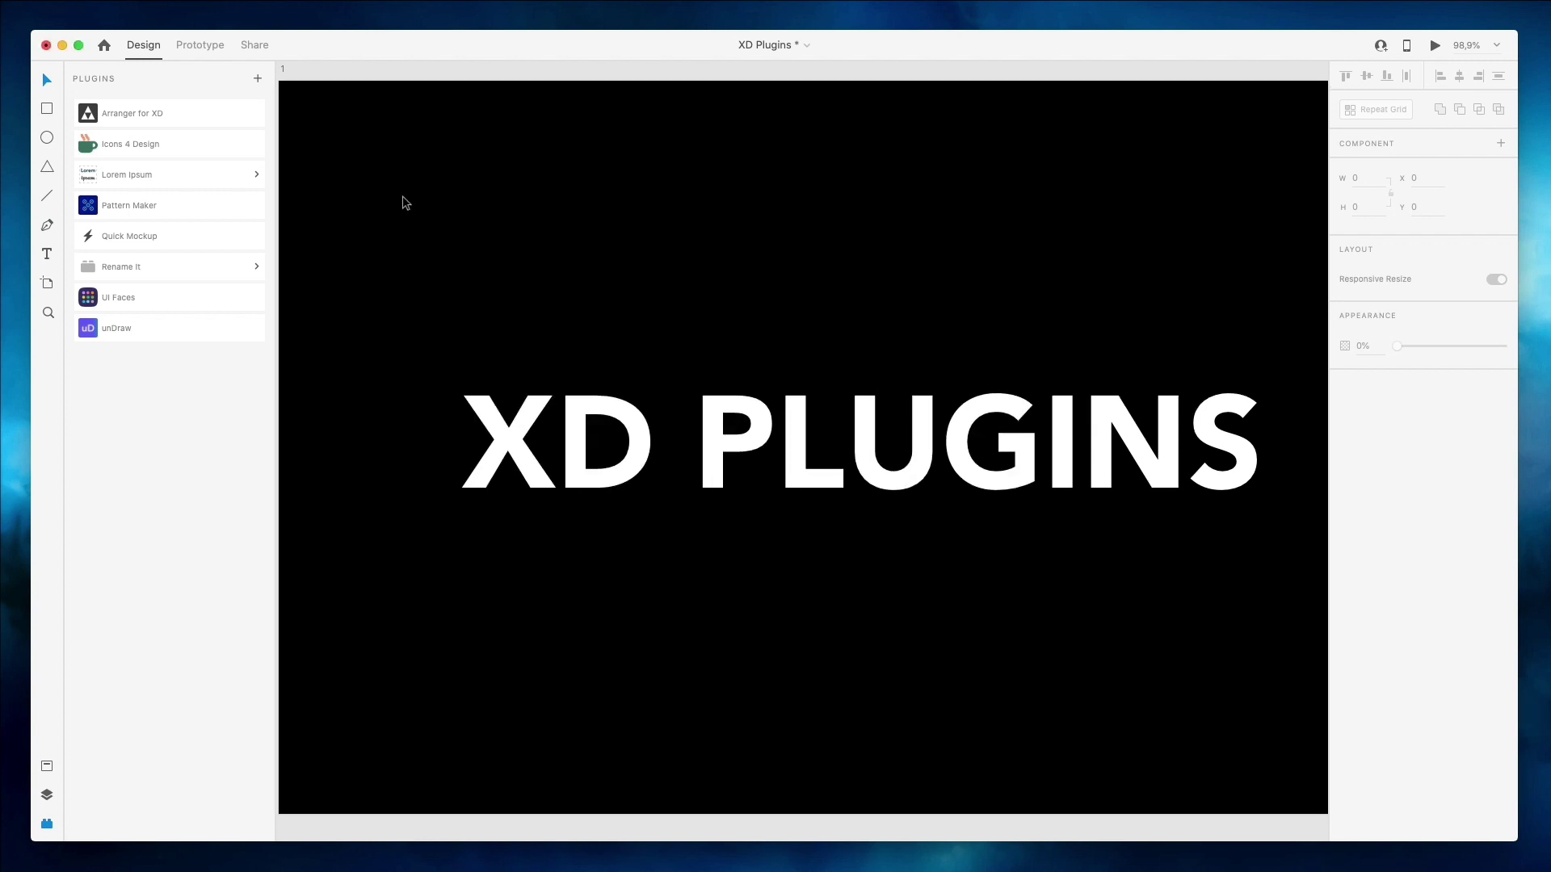
scroll(406, 202, right, 10)
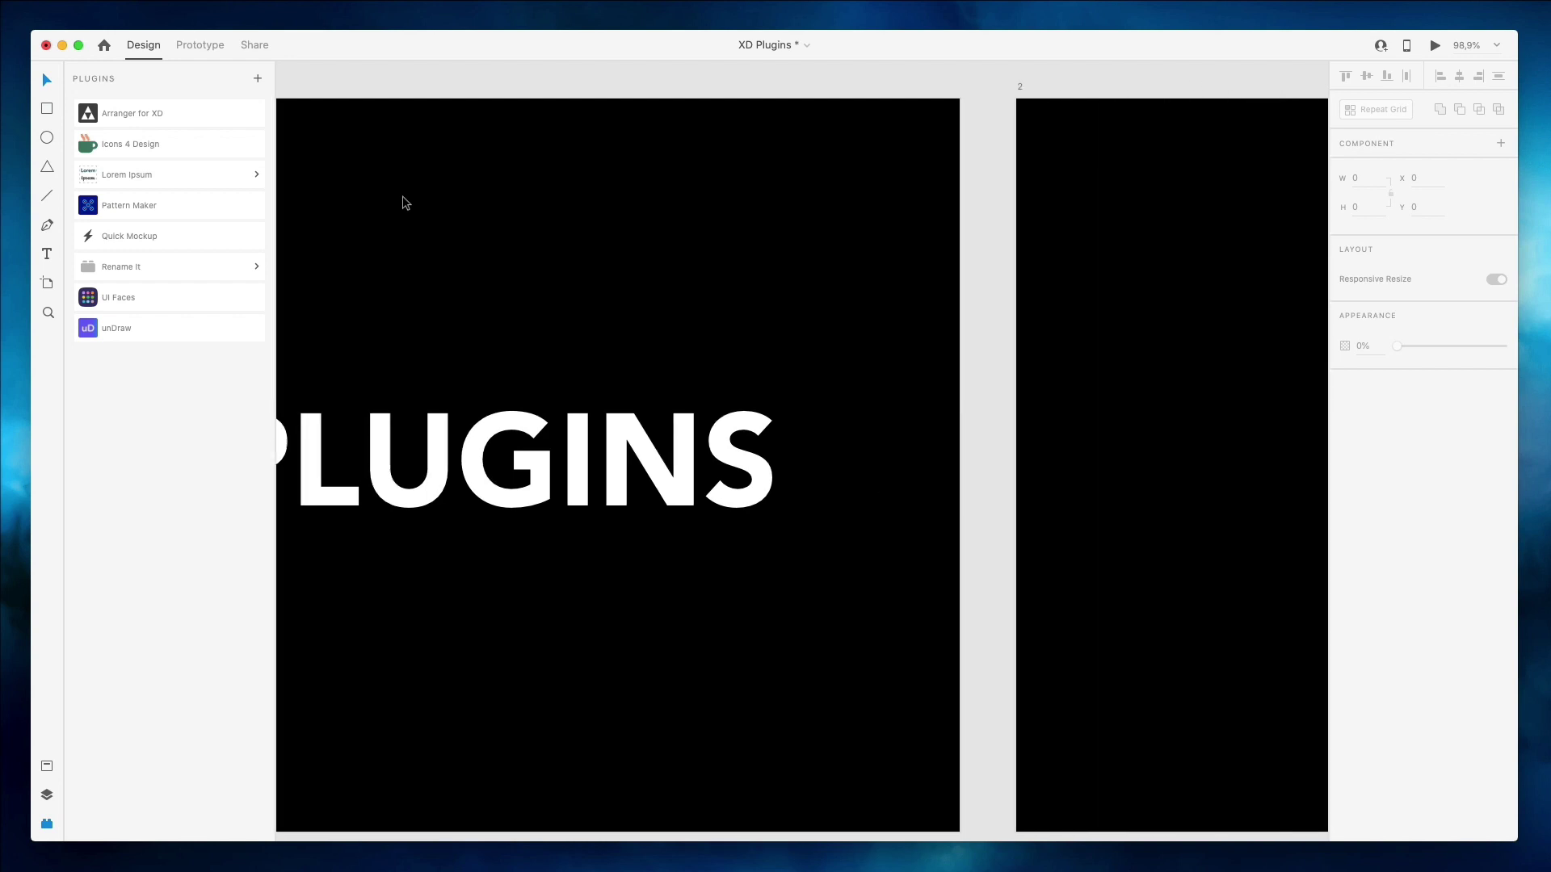
scroll(406, 203, right, 10)
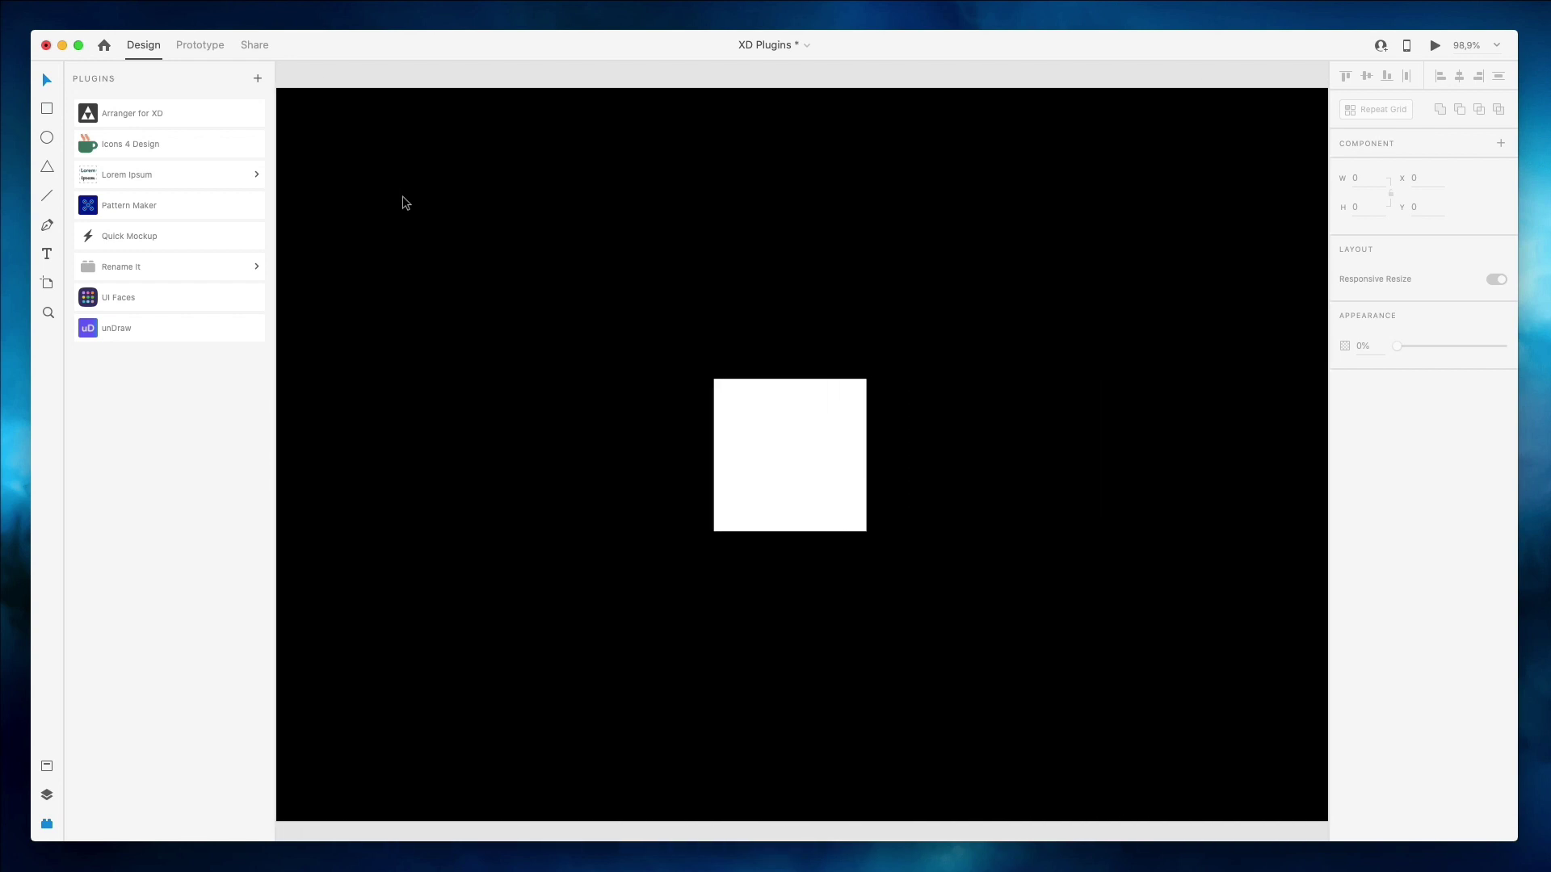
scroll(721, 339, down, 2)
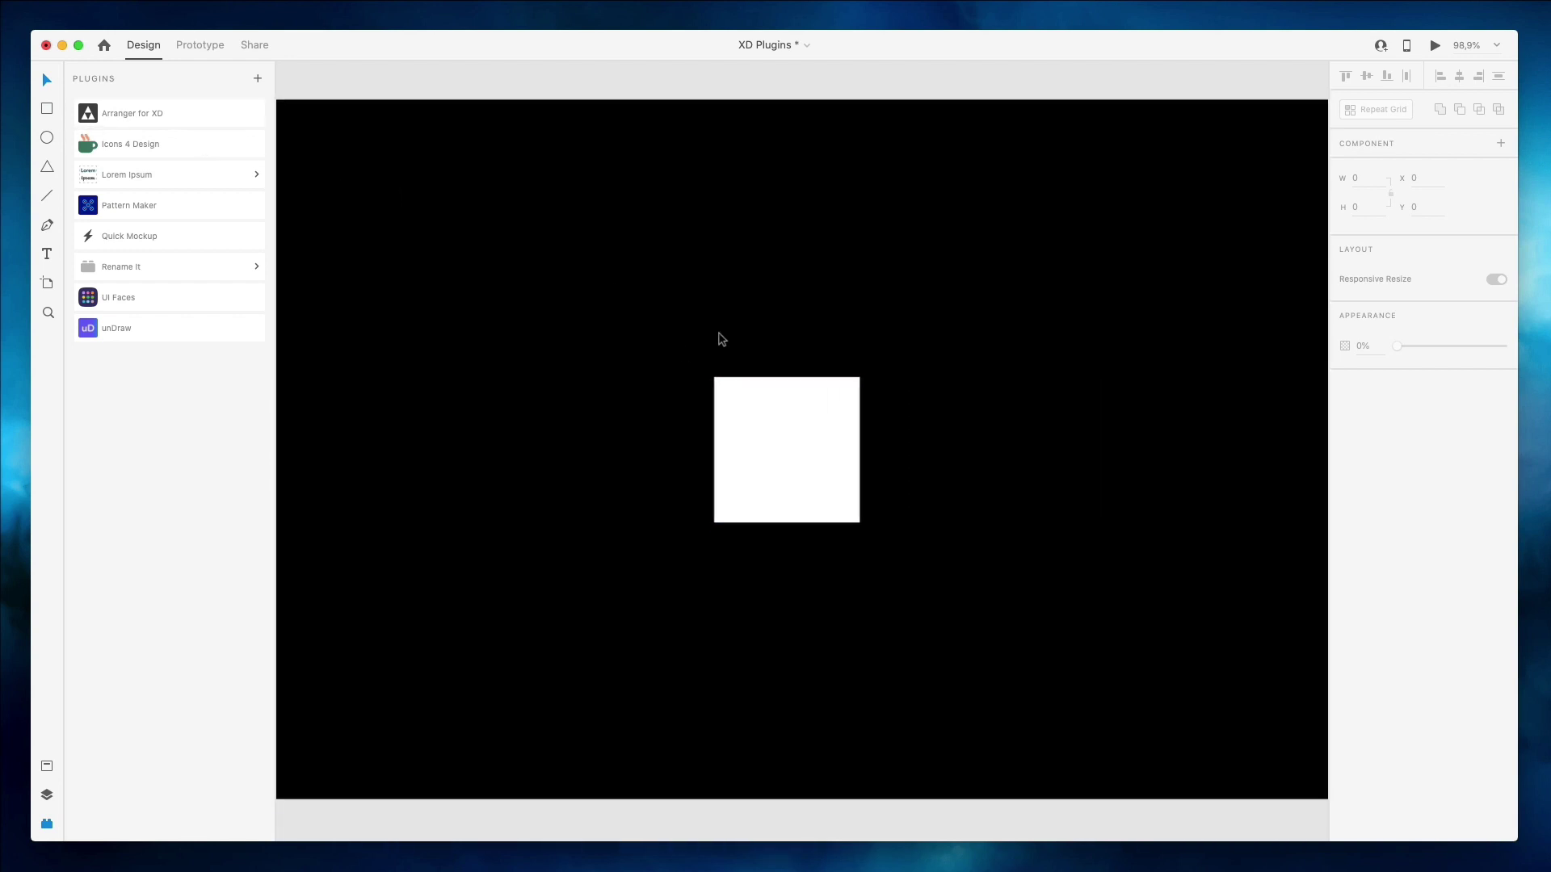
scroll(721, 339, down, 1)
scroll(721, 339, left, 1)
scroll(719, 338, right, 1)
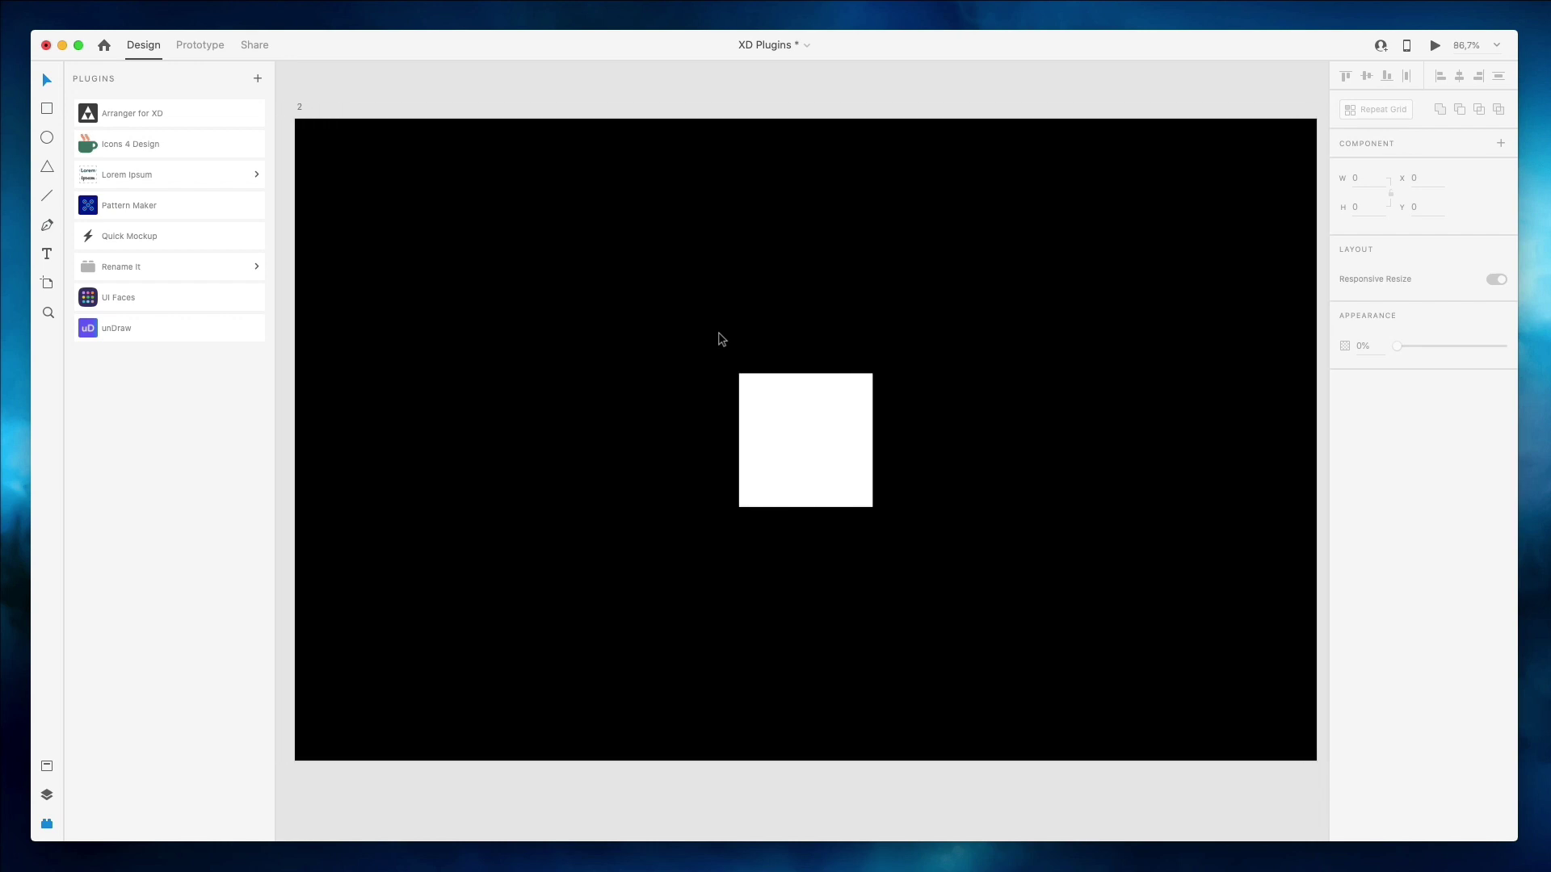
click(151, 115)
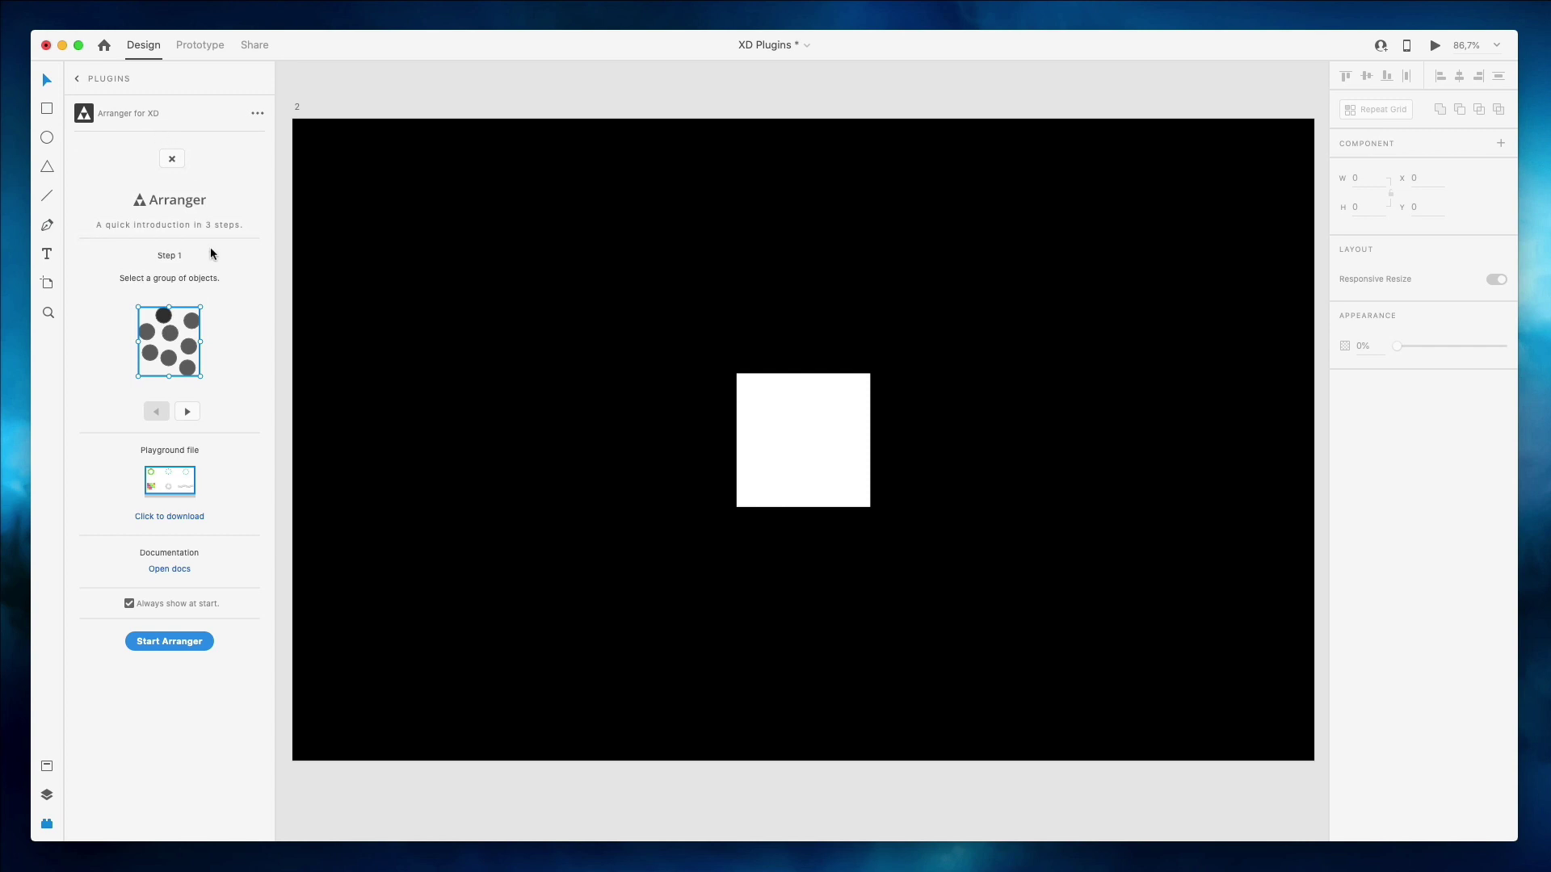
scroll(687, 380, right, 1)
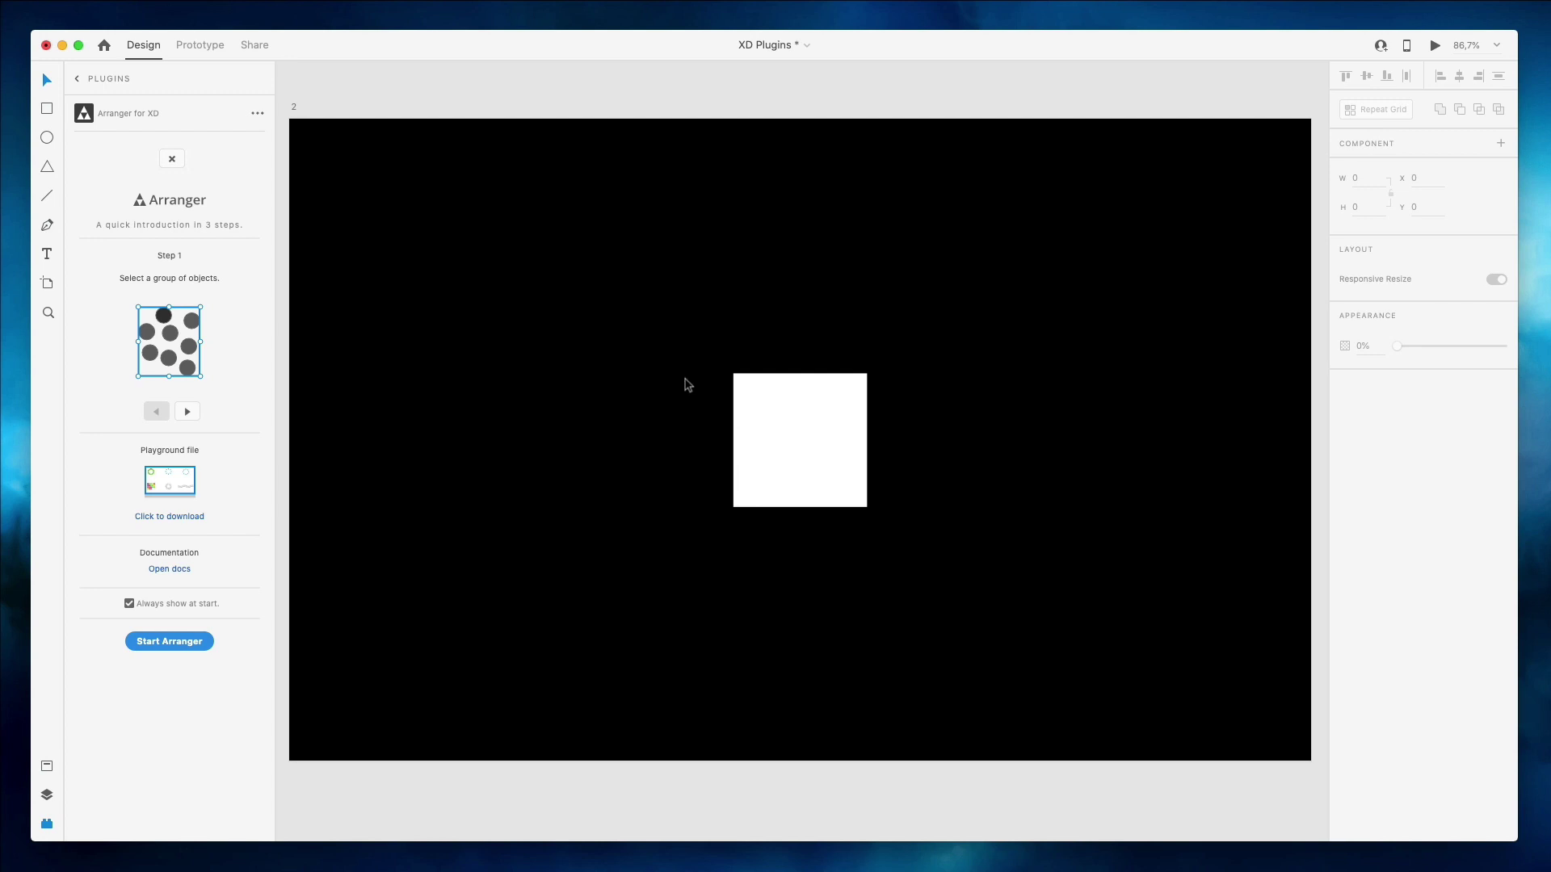
Duplicate the white square by option-dragging until artboard 2 holds six squares.
click(856, 428)
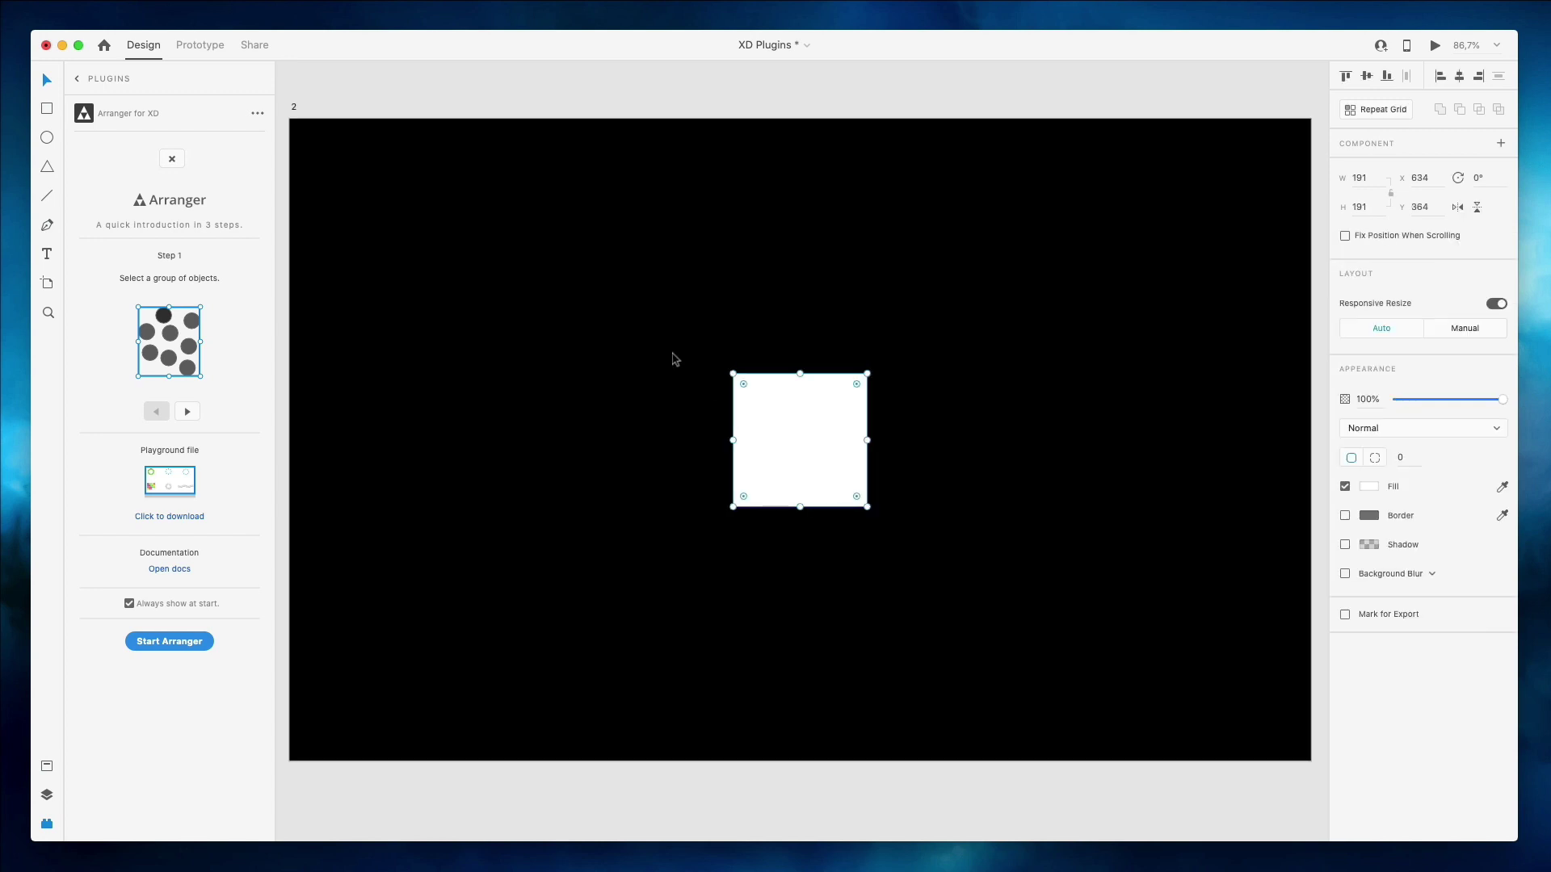
drag(797, 443, 1005, 312)
shift+click(829, 416)
drag(830, 416, 457, 356)
drag(654, 320, 616, 277)
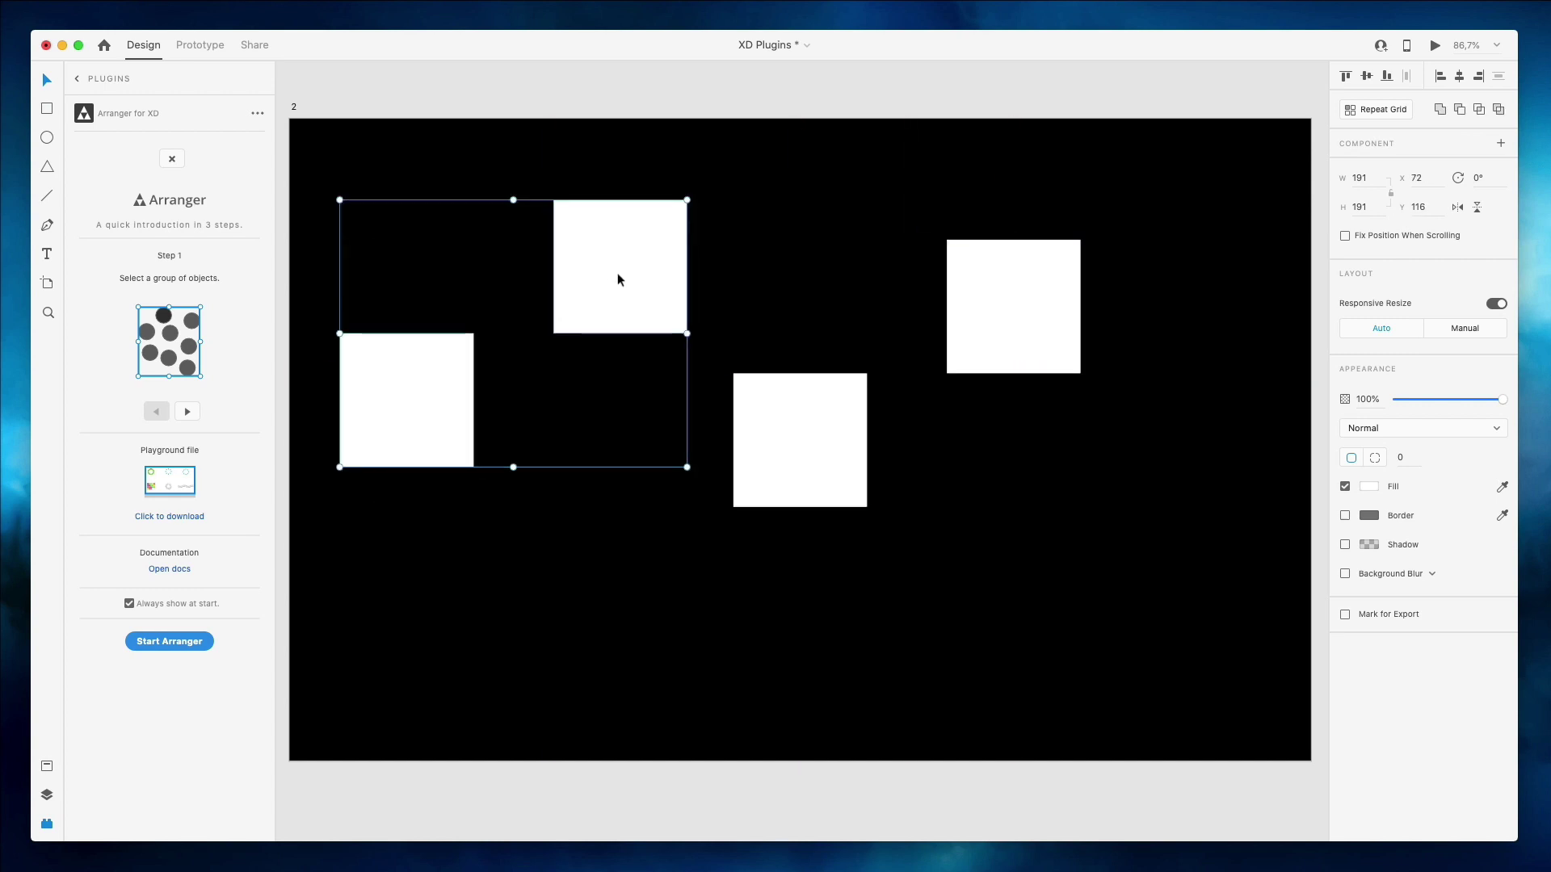
drag(519, 360, 870, 582)
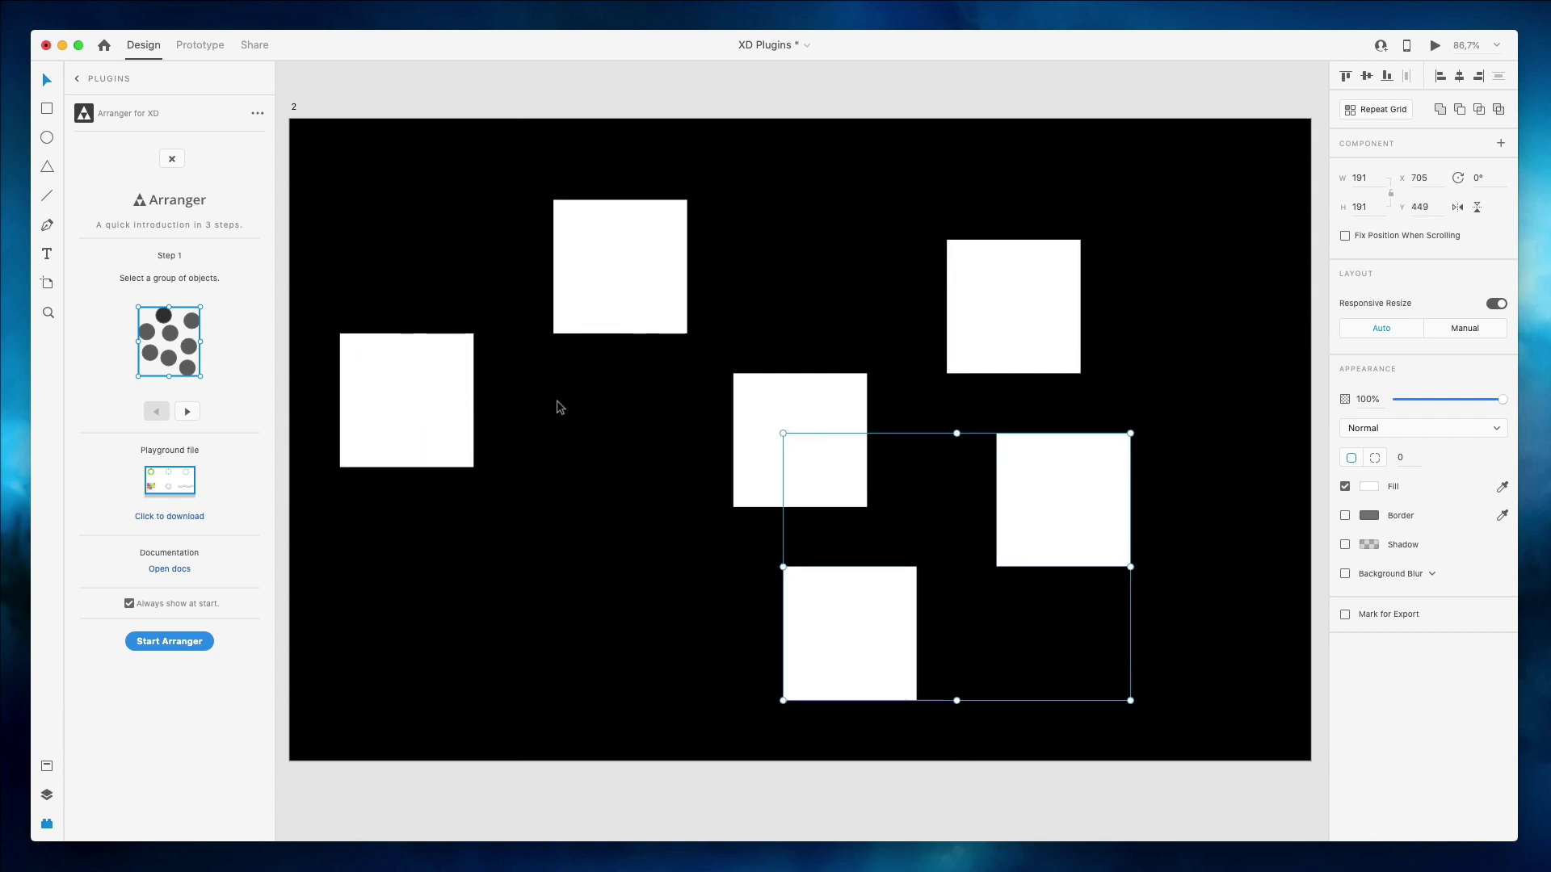
Resize all six squares proportionally to 131 × 131 px and start Arranger.
drag(405, 163, 1181, 685)
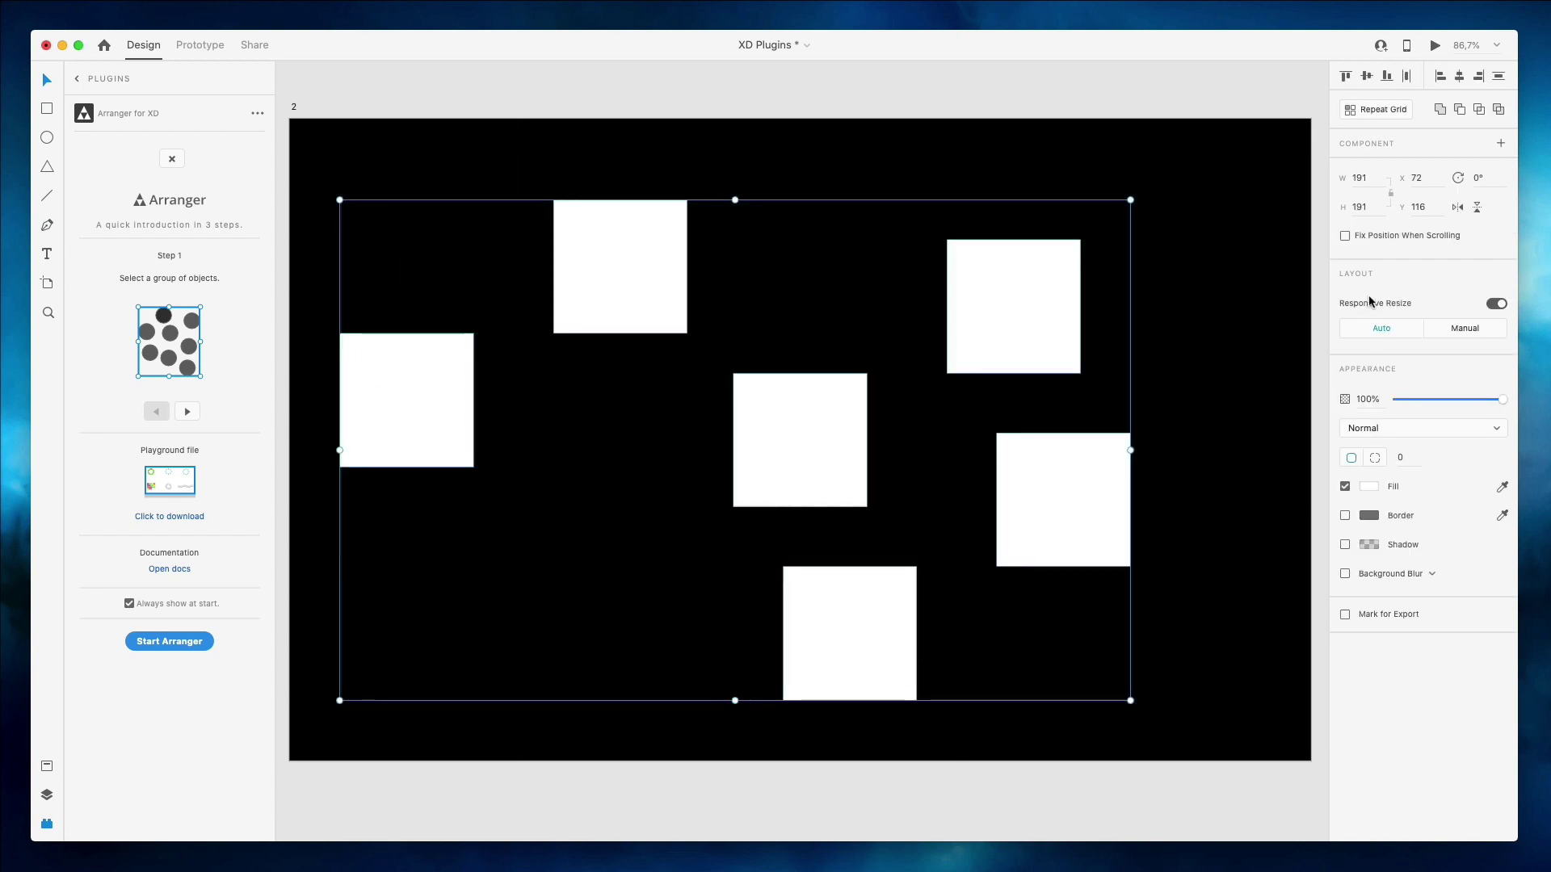
click(1391, 193)
click(1365, 207)
text(131)
key(Return)
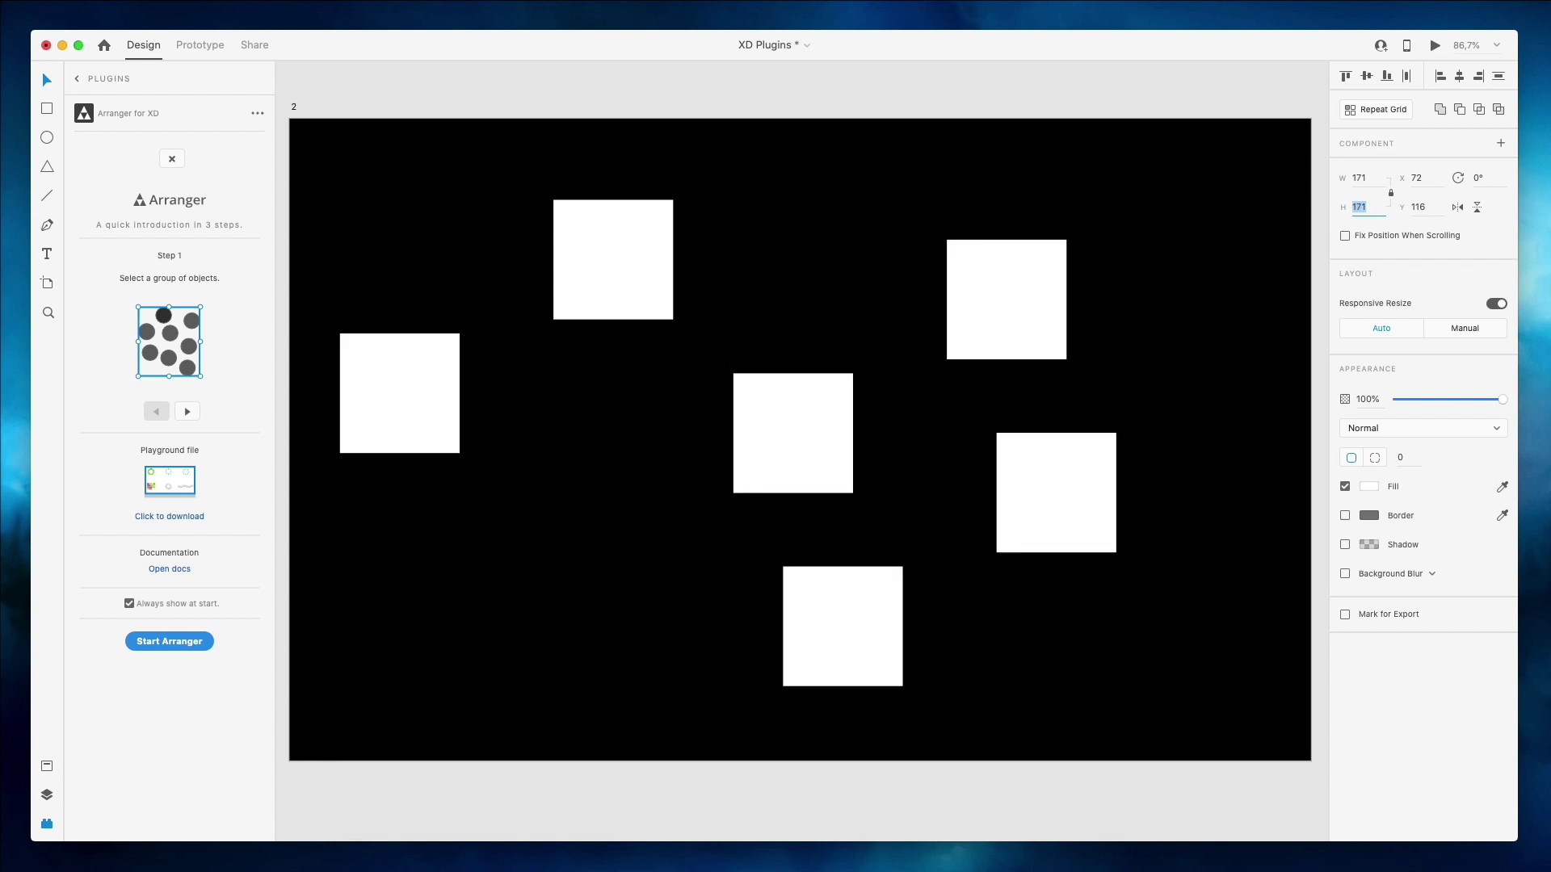
key(super+a)
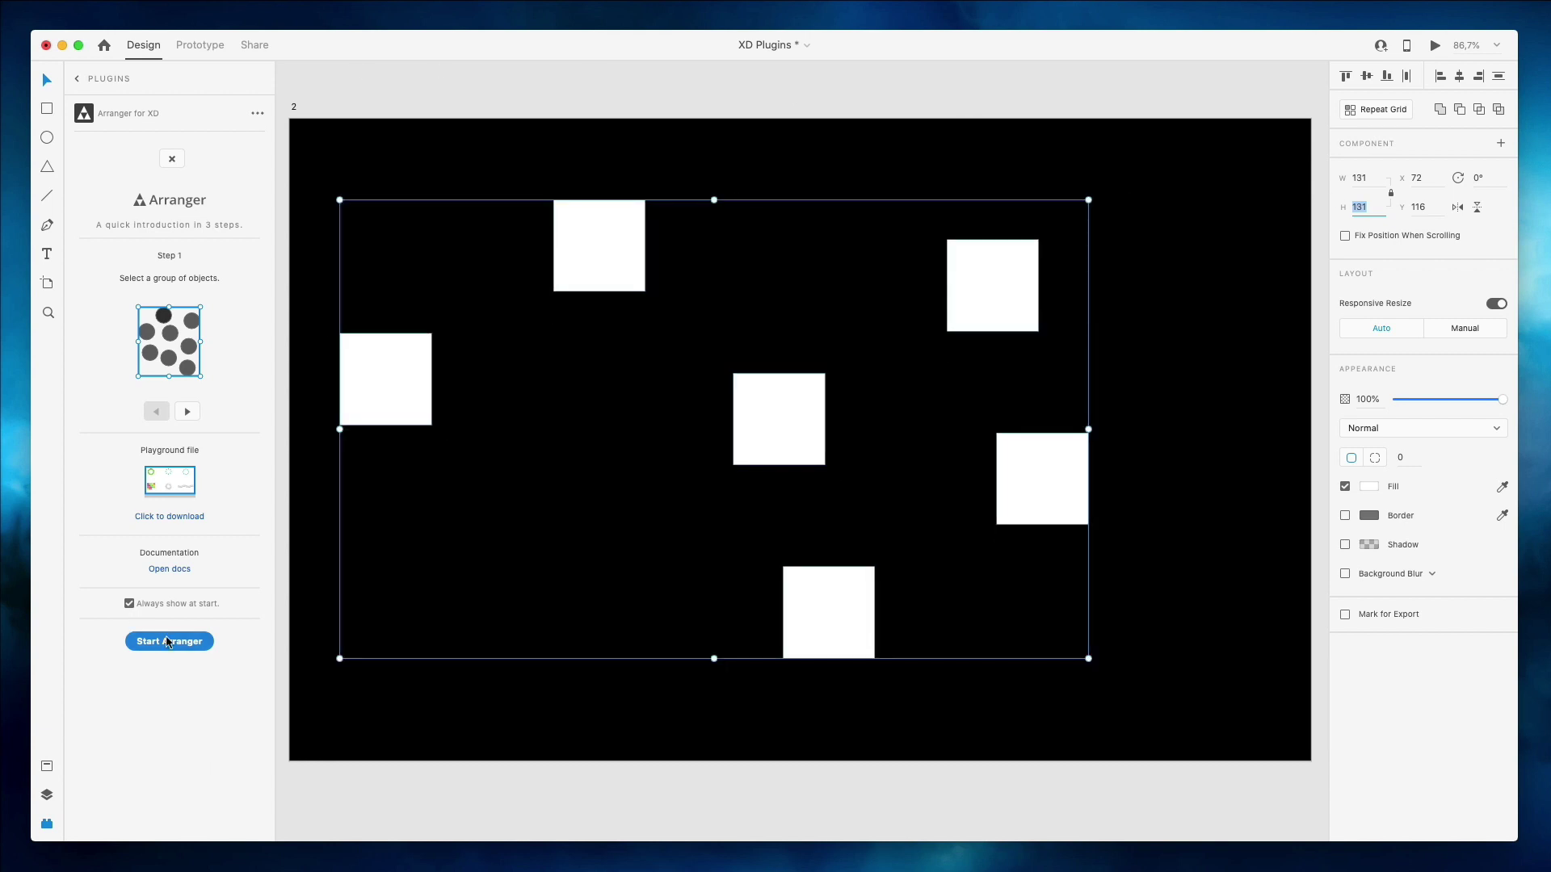
click(168, 643)
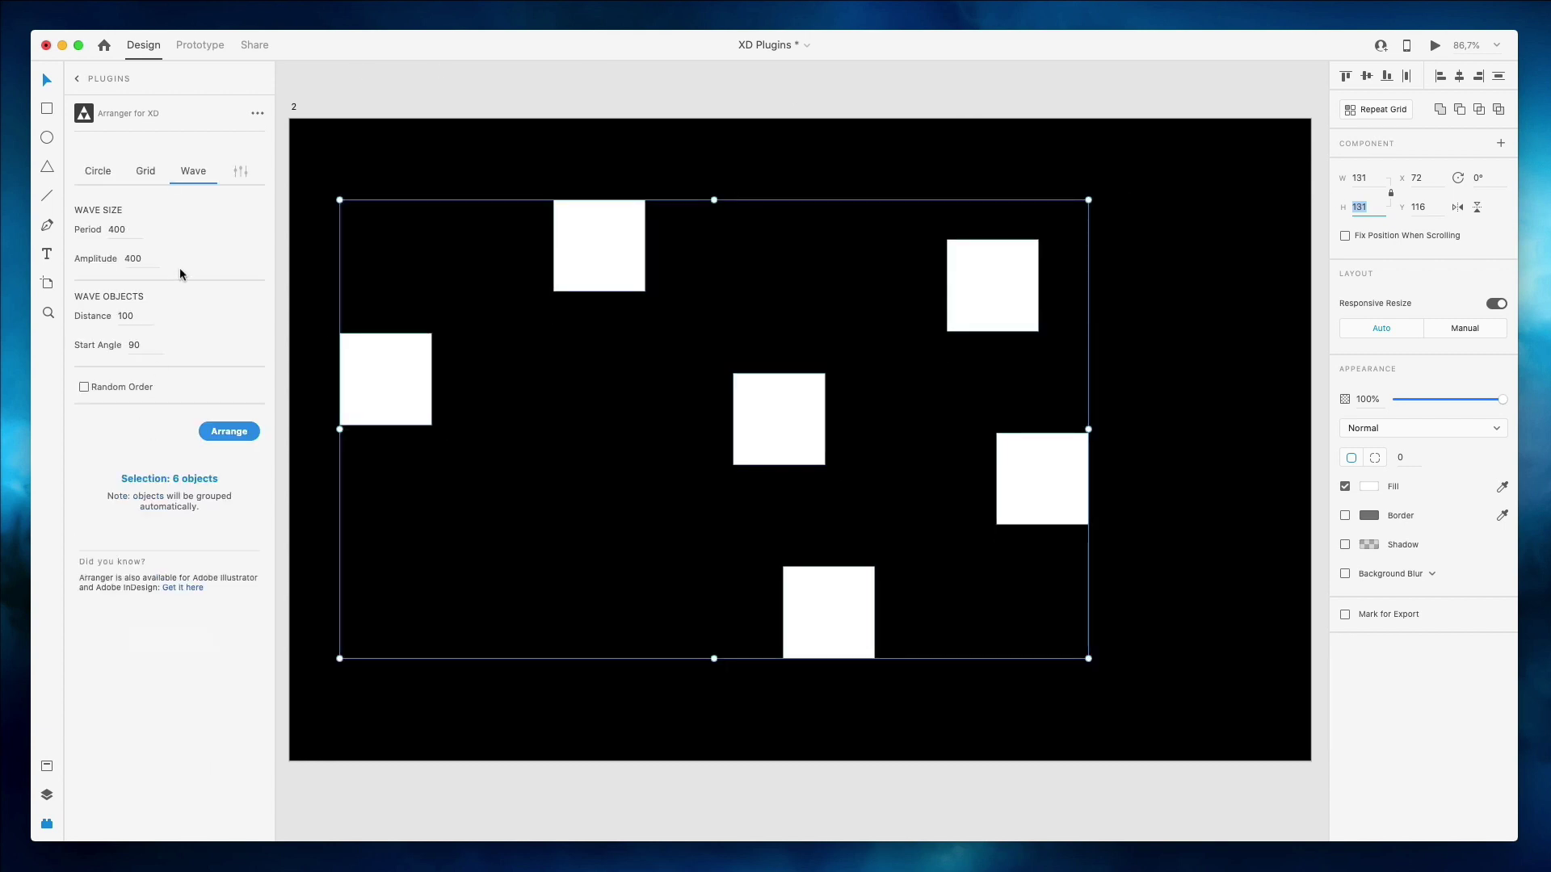
Arrange the six squares in a circle and drag the group to the artboard centre.
click(97, 172)
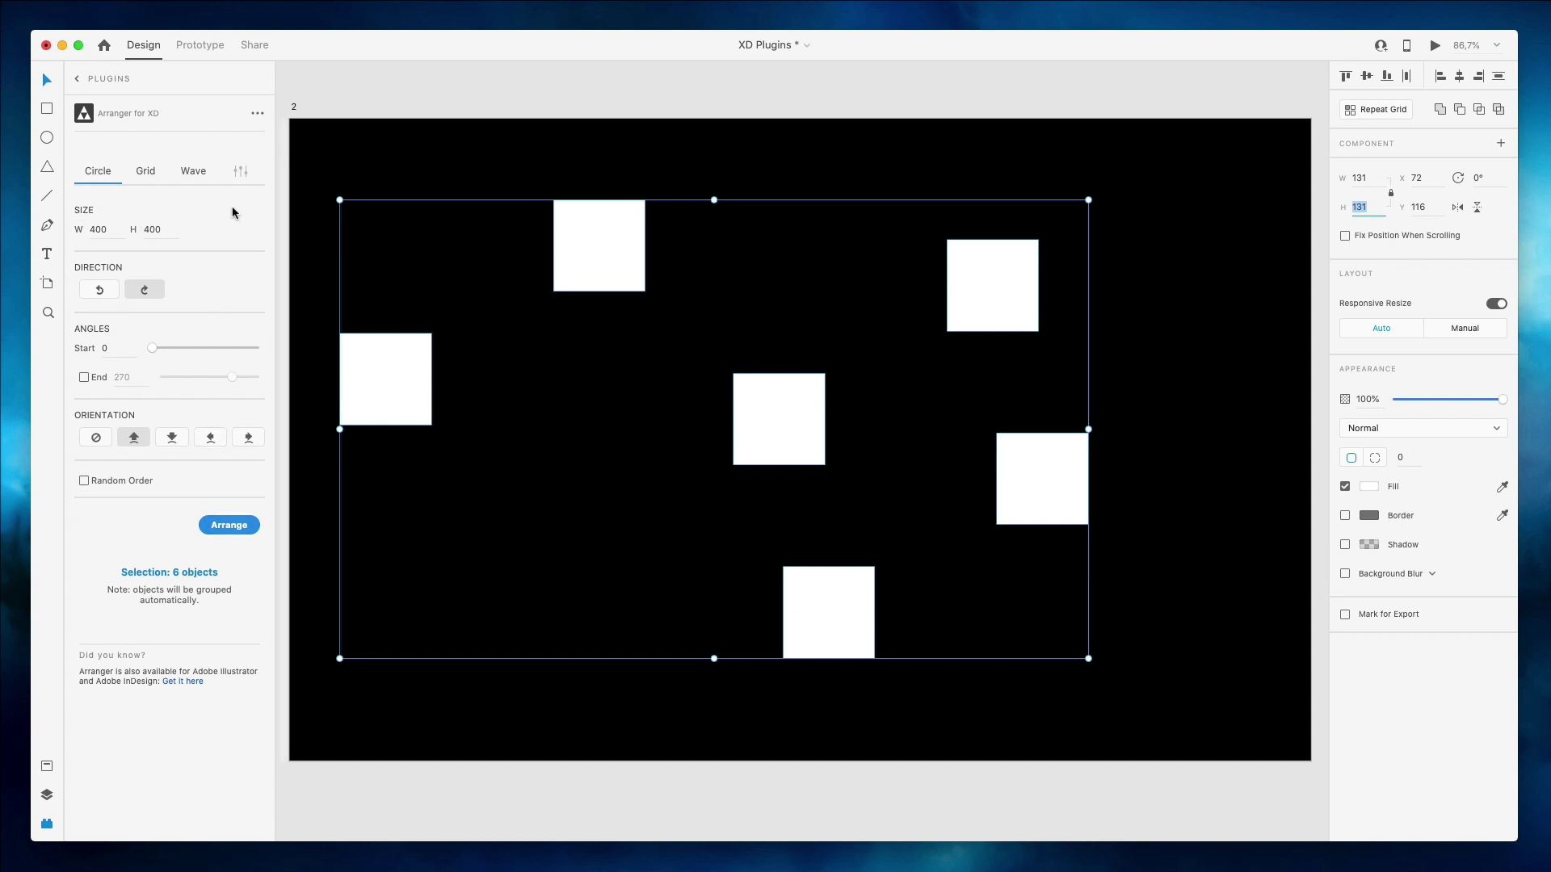
click(219, 525)
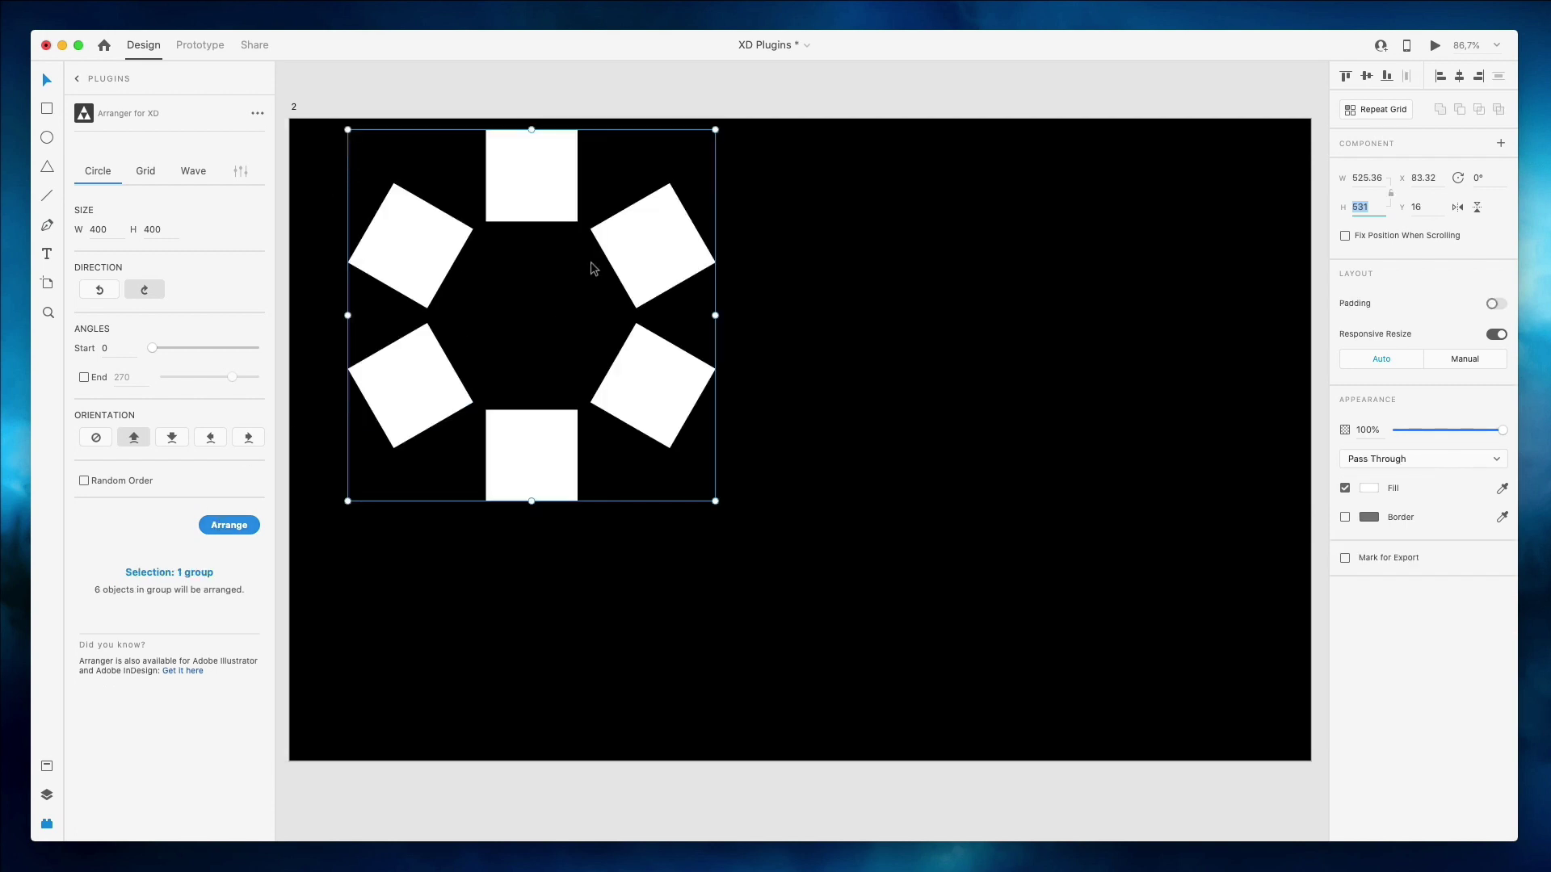
drag(692, 287, 902, 383)
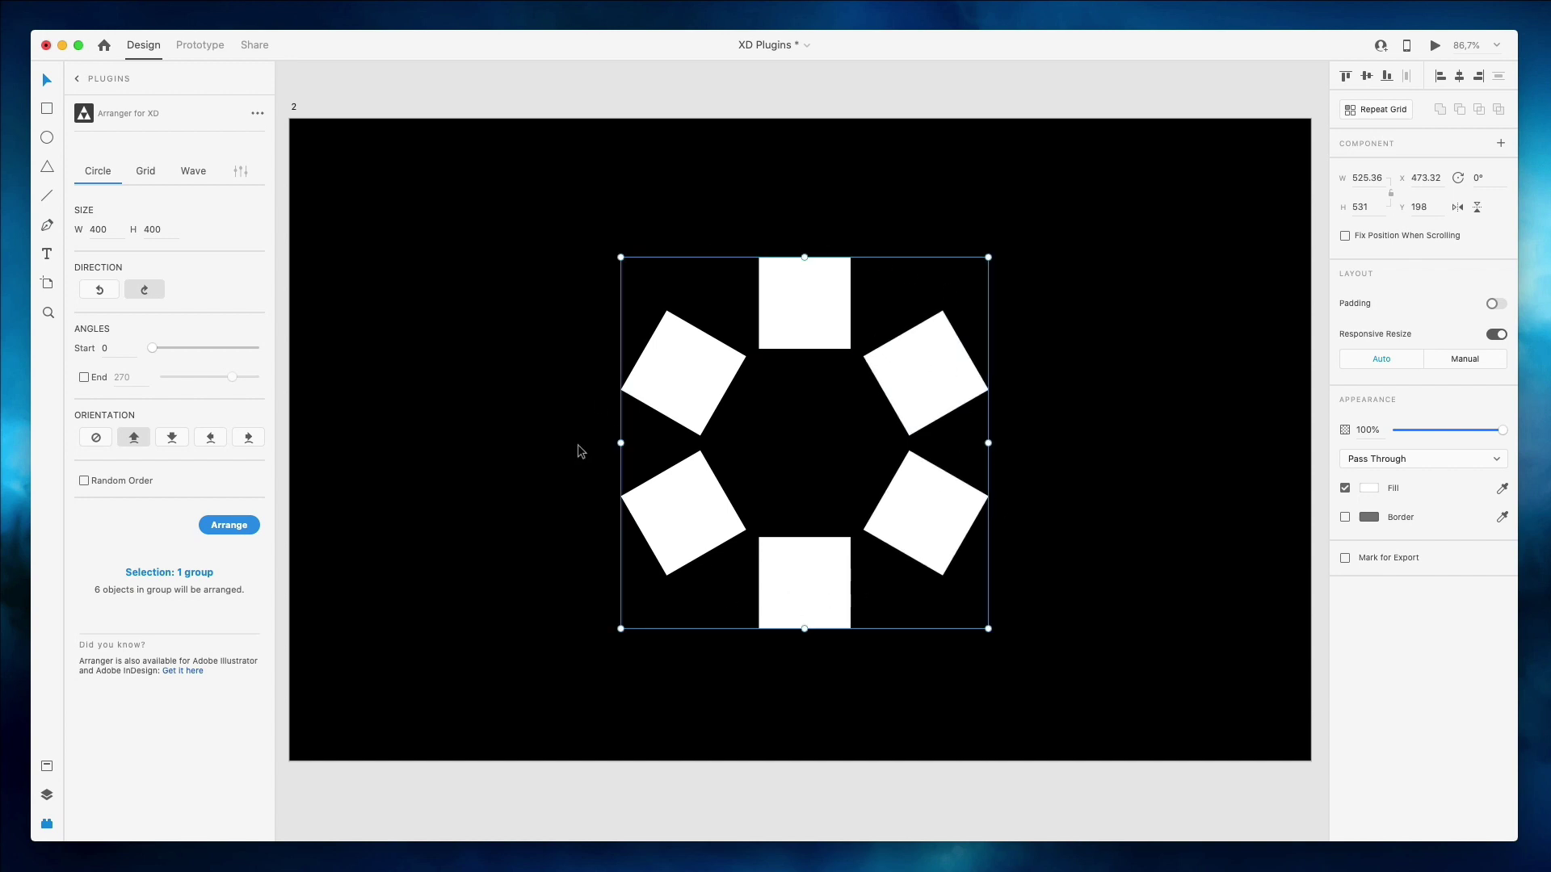
Set the circle's size to 600 × 600 and reverse the arrangement direction.
double_click(105, 229)
key(Left)
text(6)
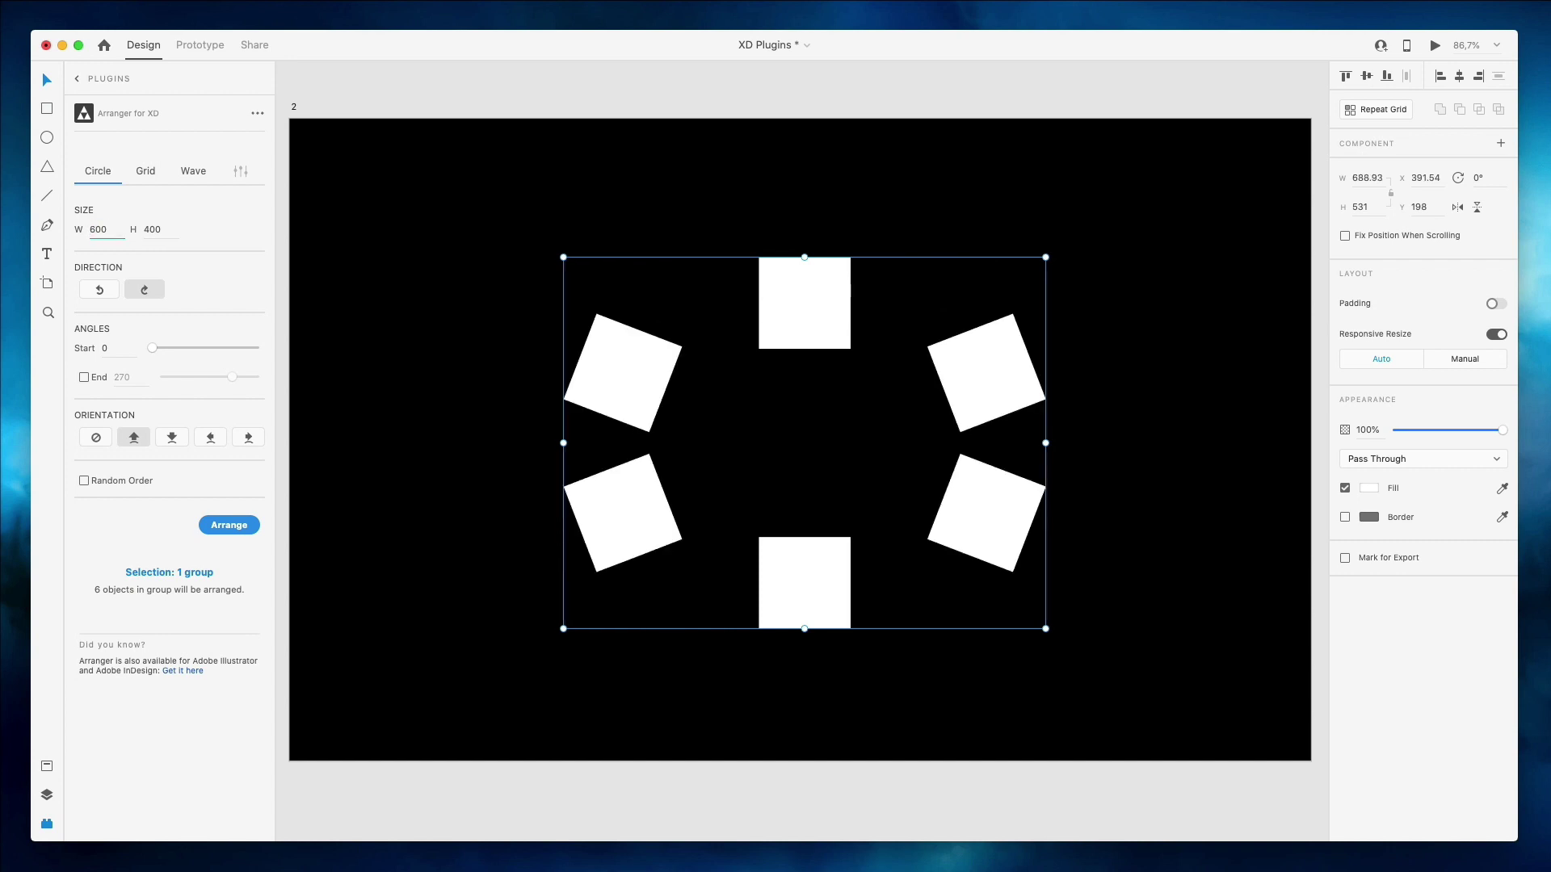
double_click(154, 228)
key(Up)
key(Up)
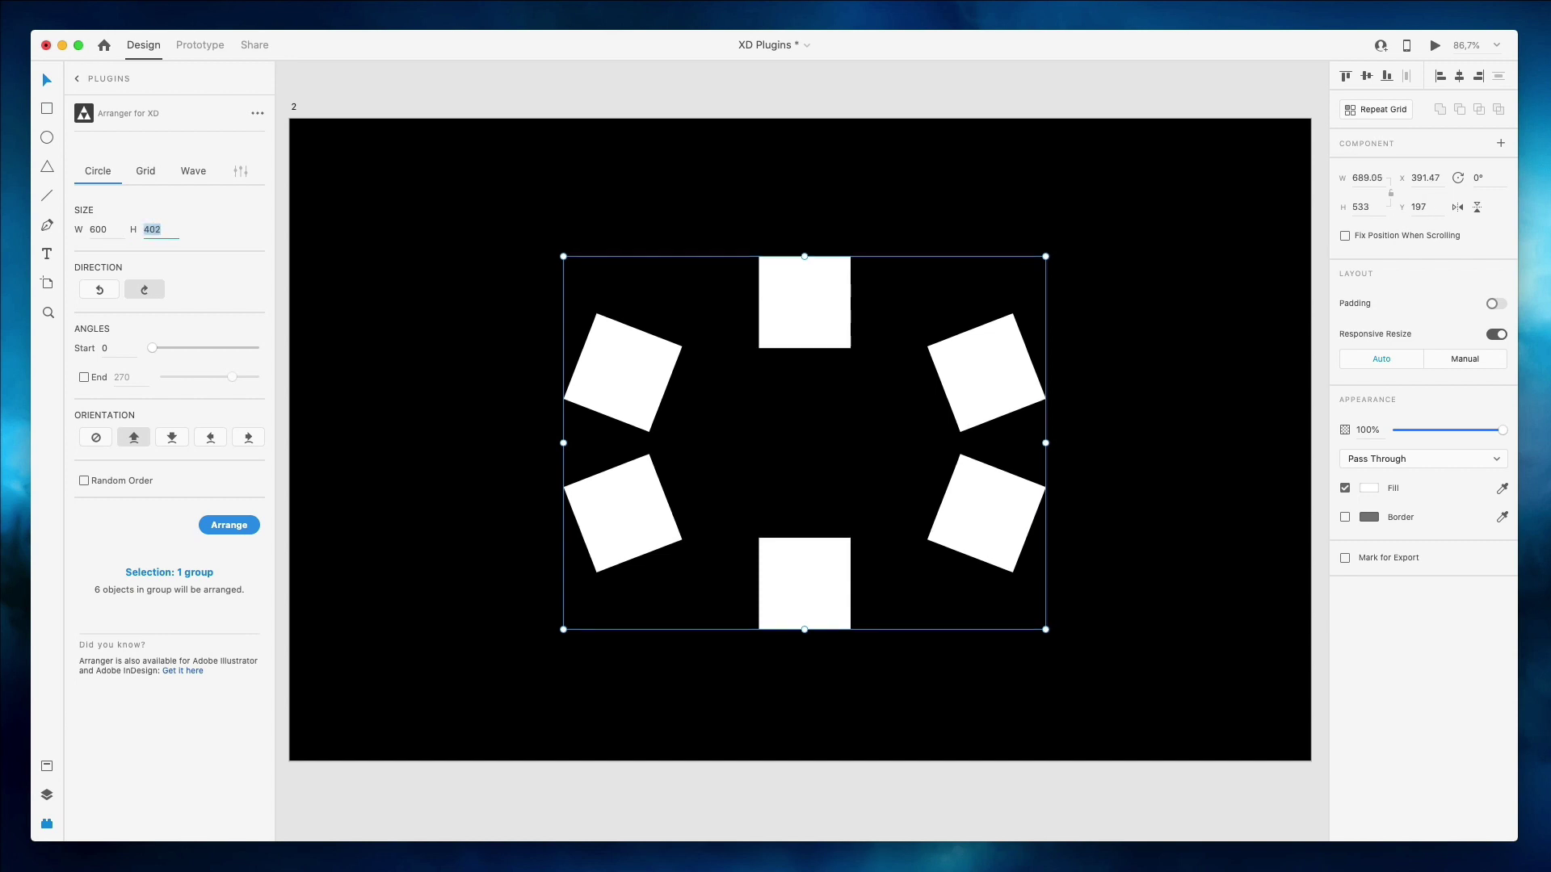
text(600)
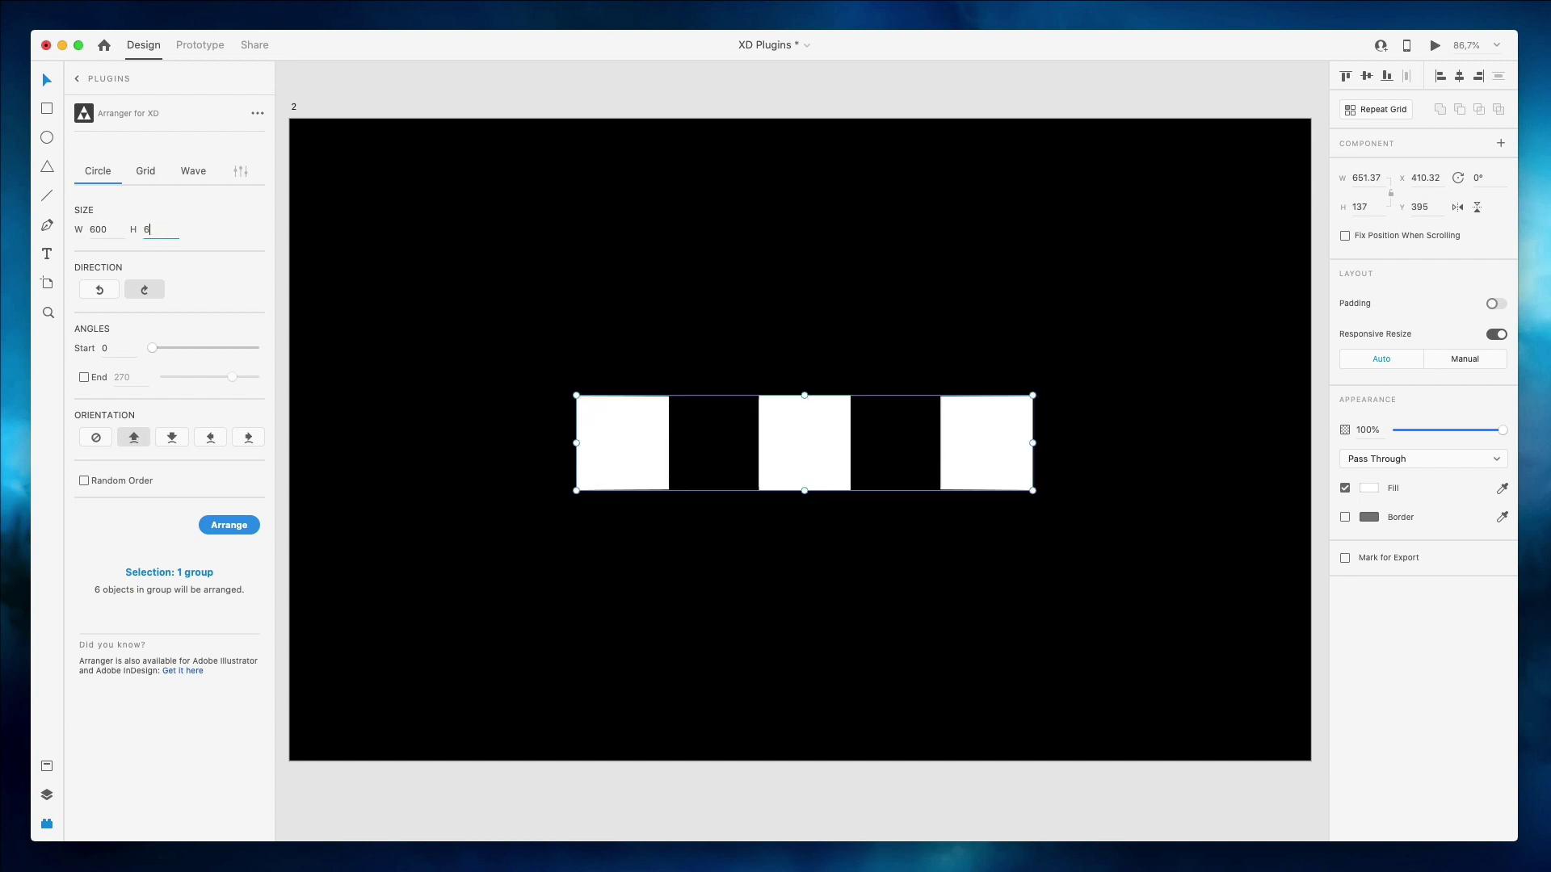
click(115, 290)
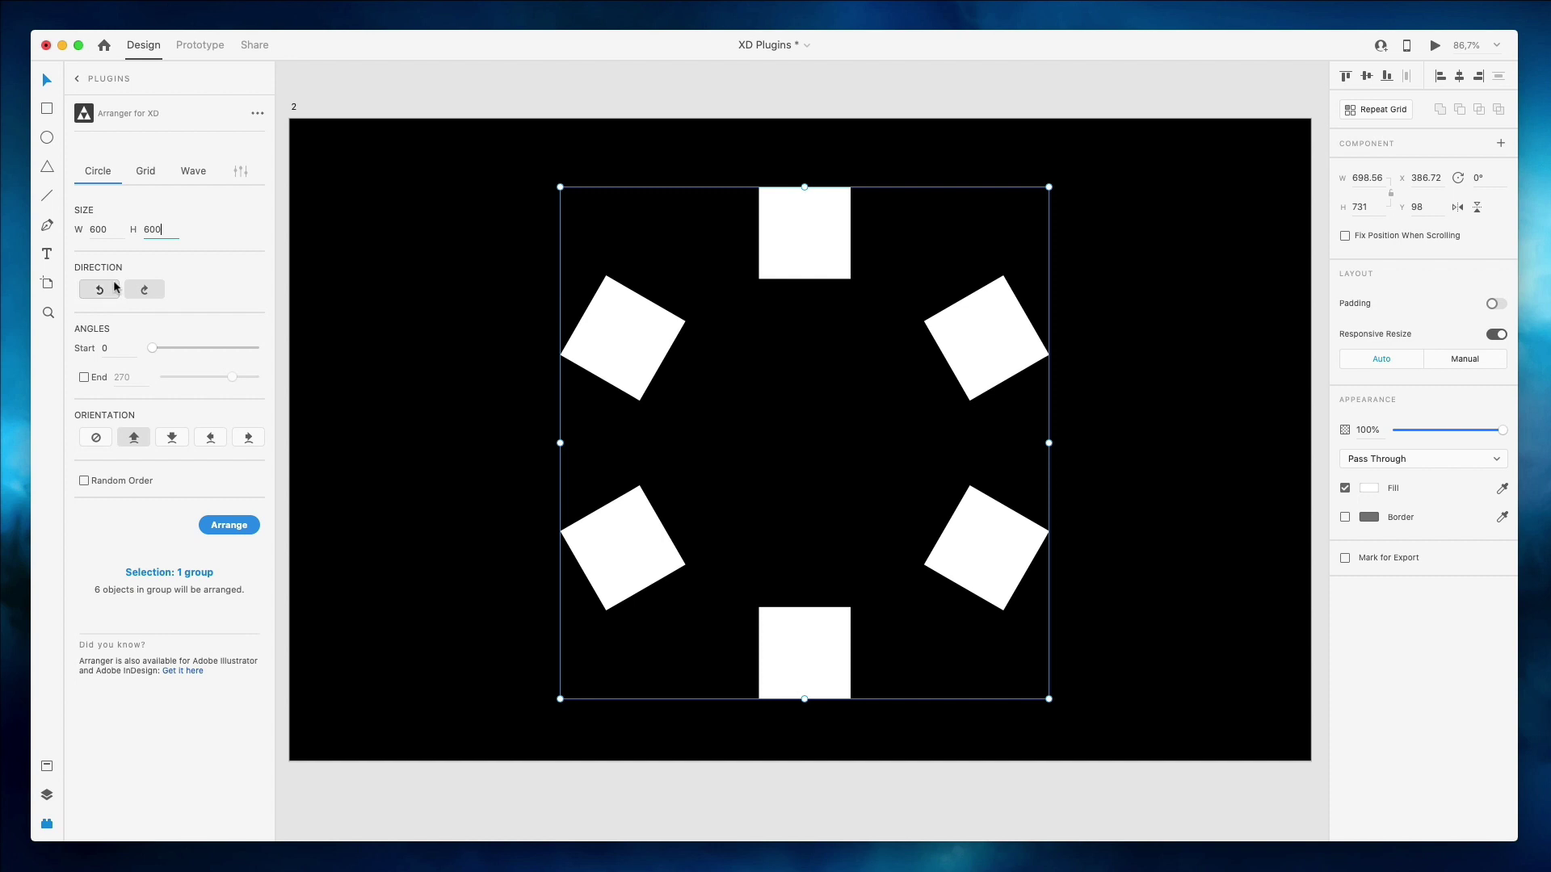
Set the circle's start angle to 227 and enable an end angle of about 356.
click(158, 291)
drag(175, 349, 220, 342)
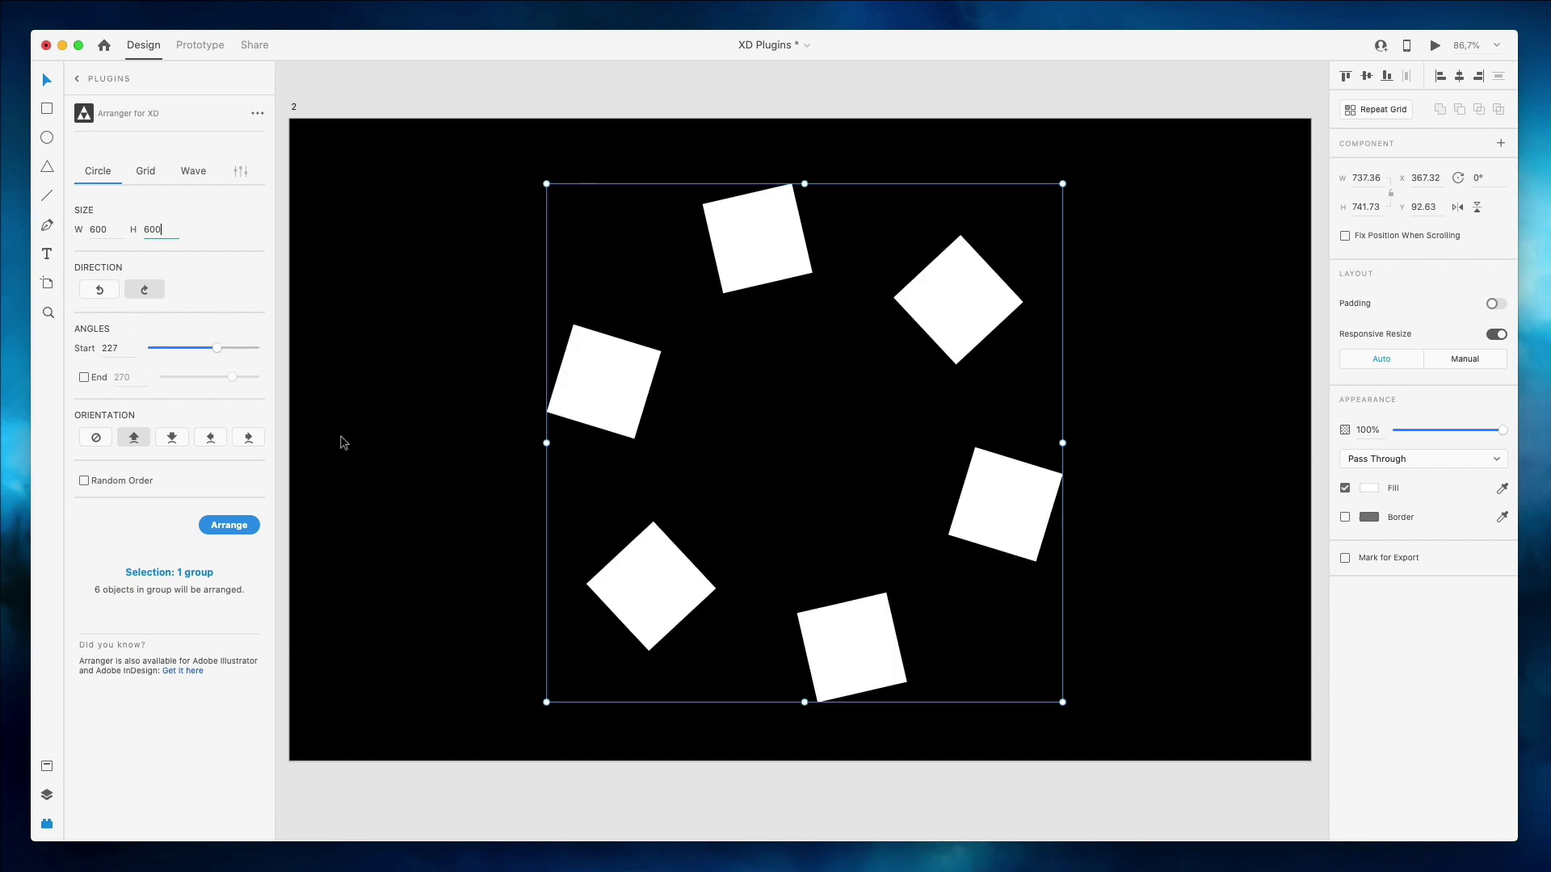
click(84, 377)
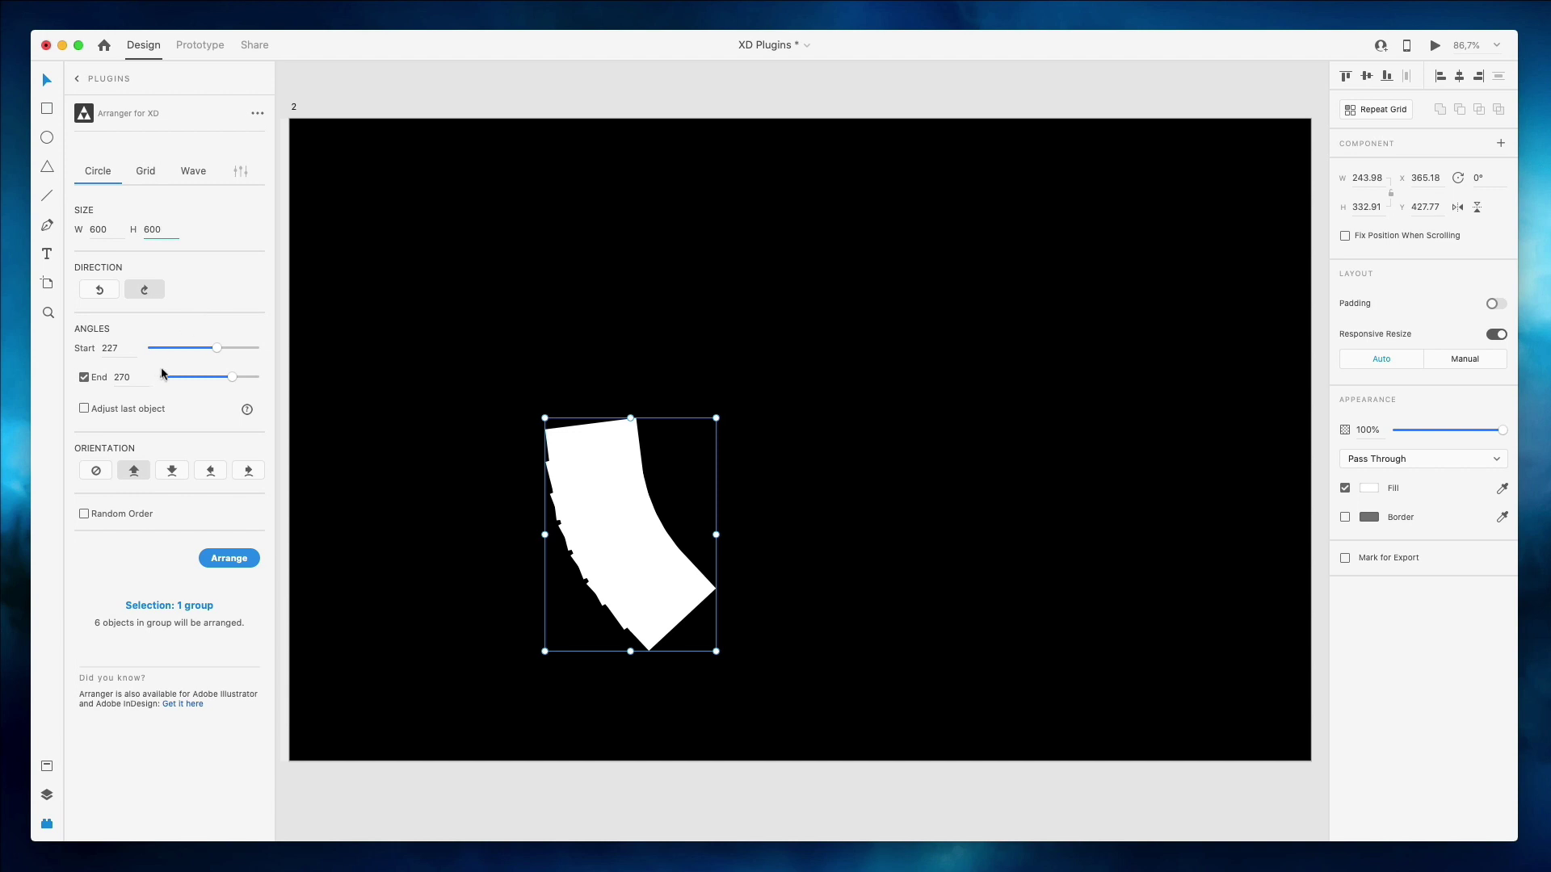
click(137, 379)
text(3000)
key(BackSpace)
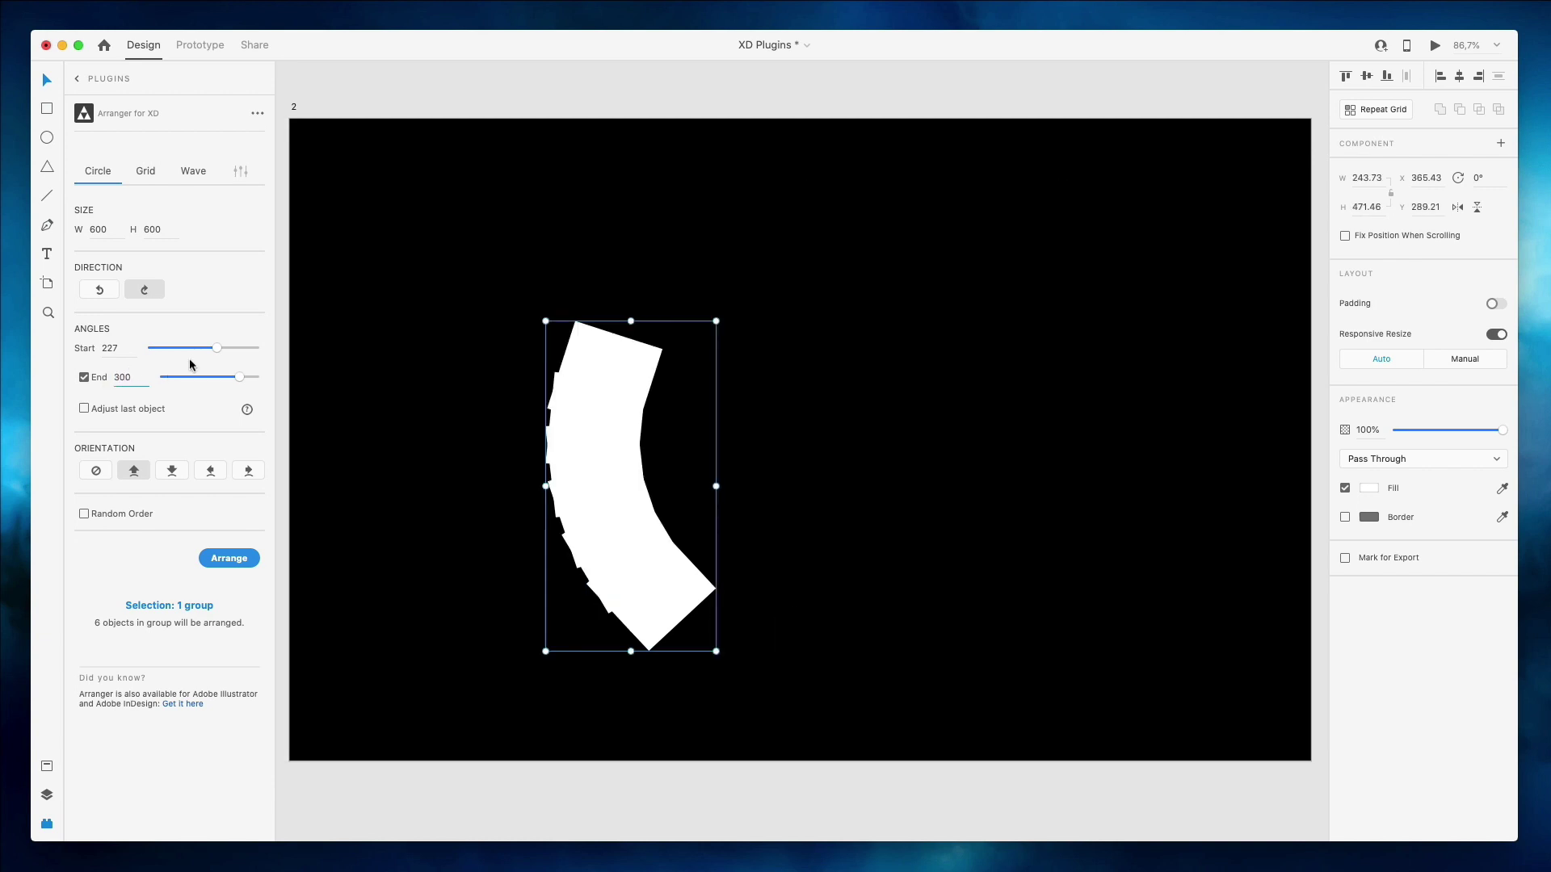
drag(245, 377, 262, 377)
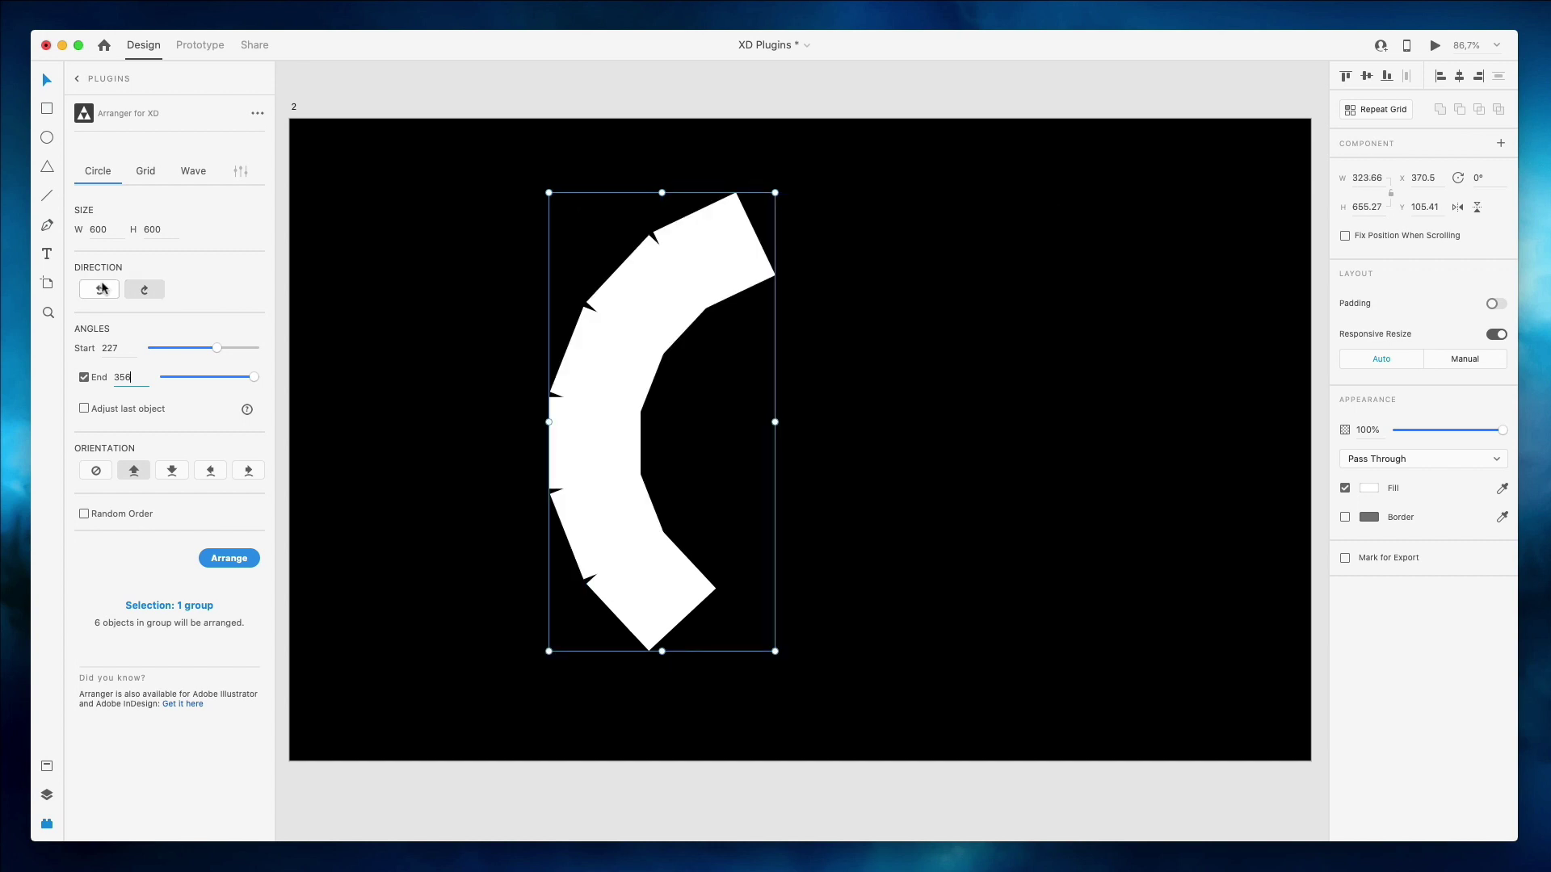
Spread the squares counter-clockwise along the arc and bring up the Grid options.
click(101, 289)
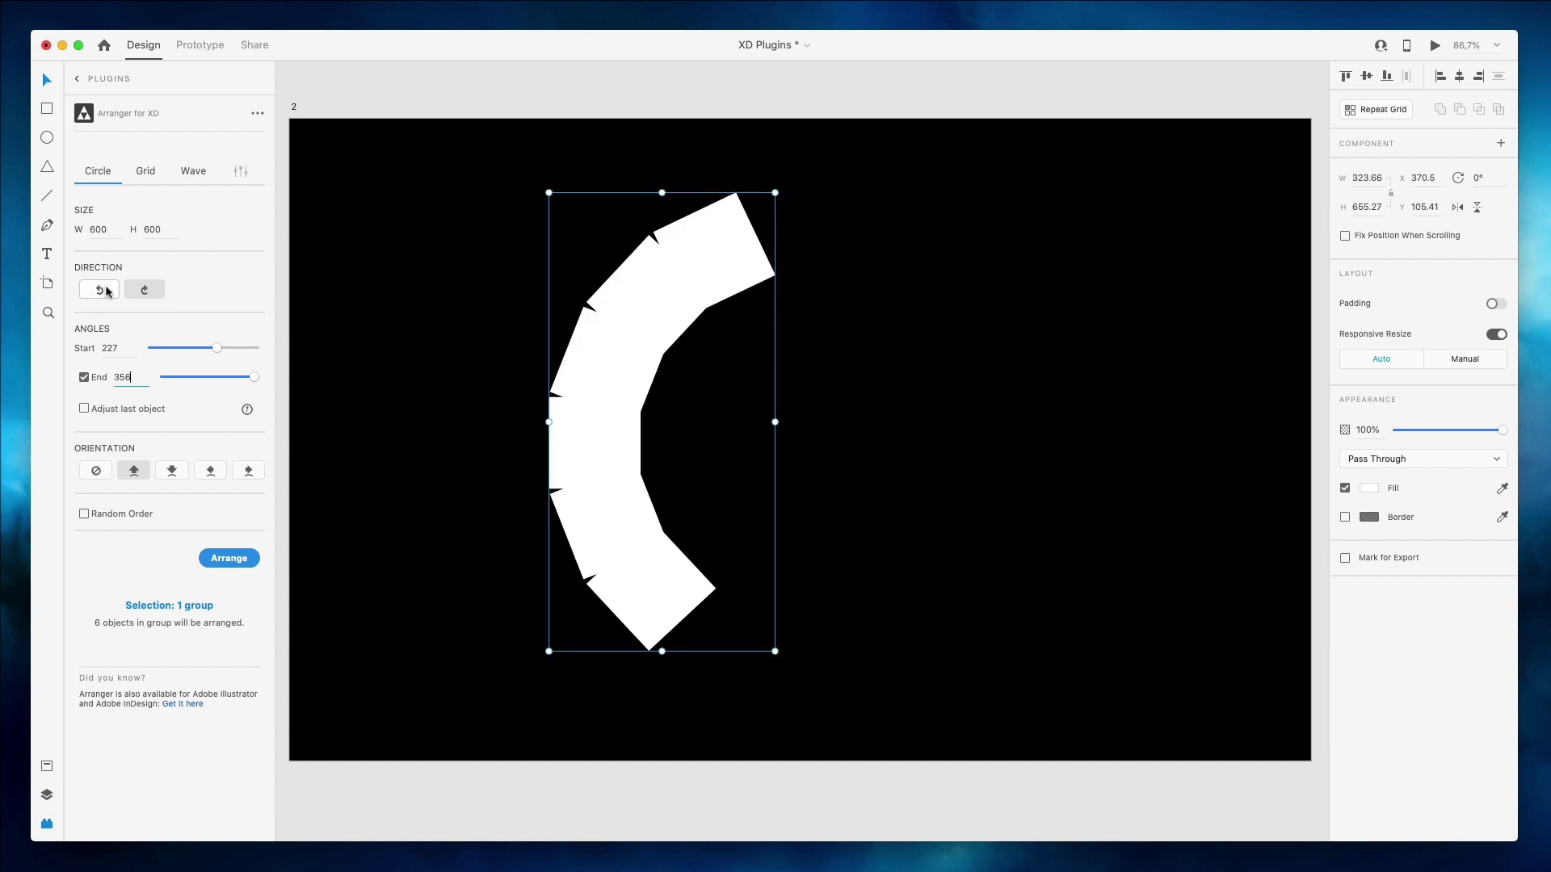
click(101, 289)
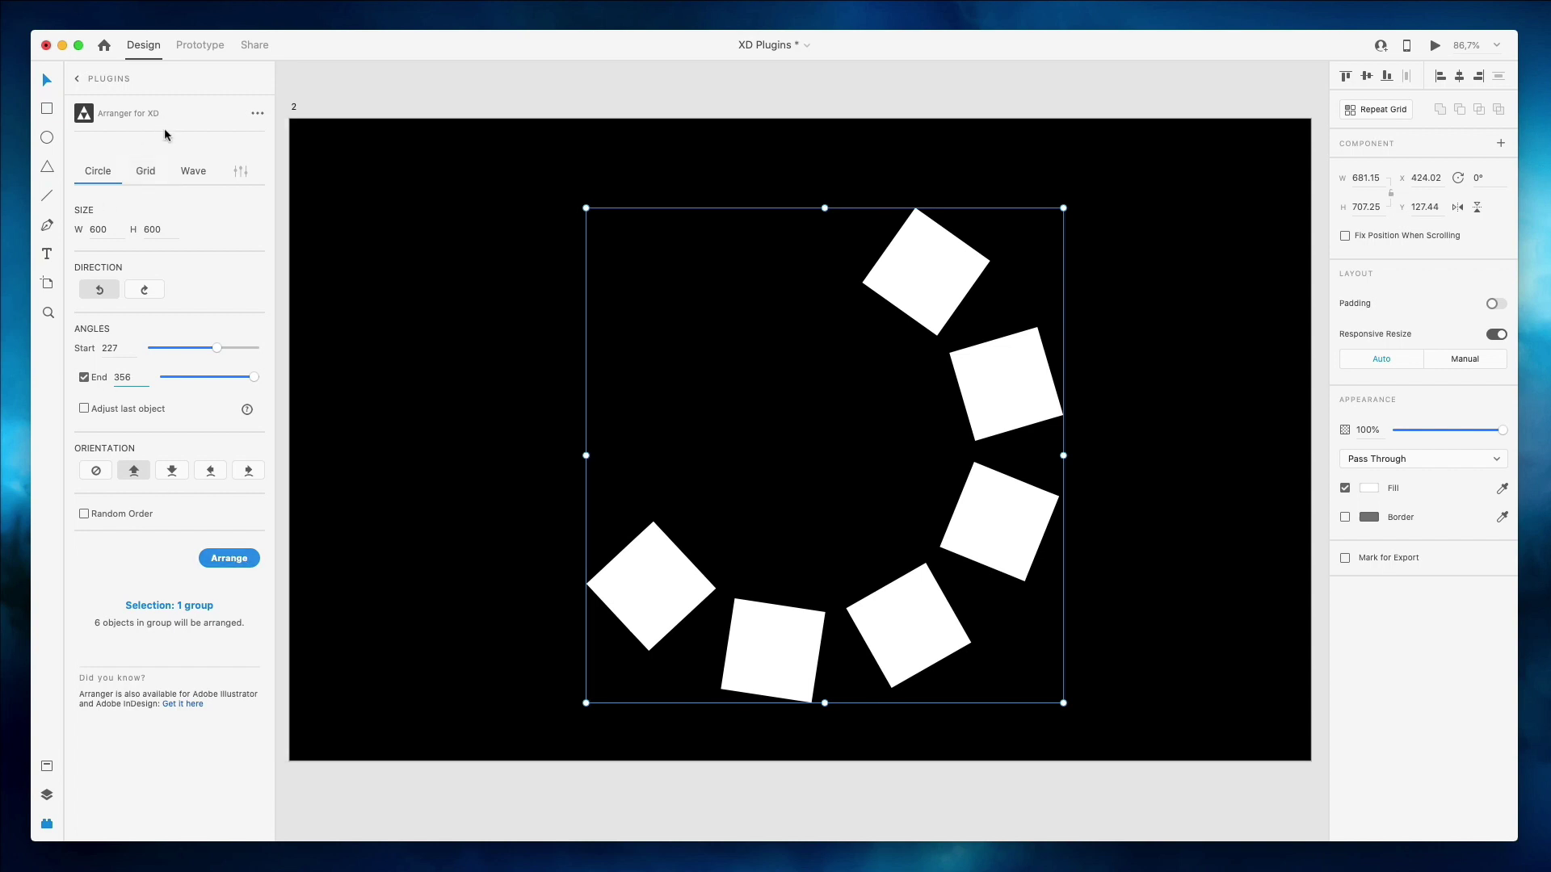
click(158, 172)
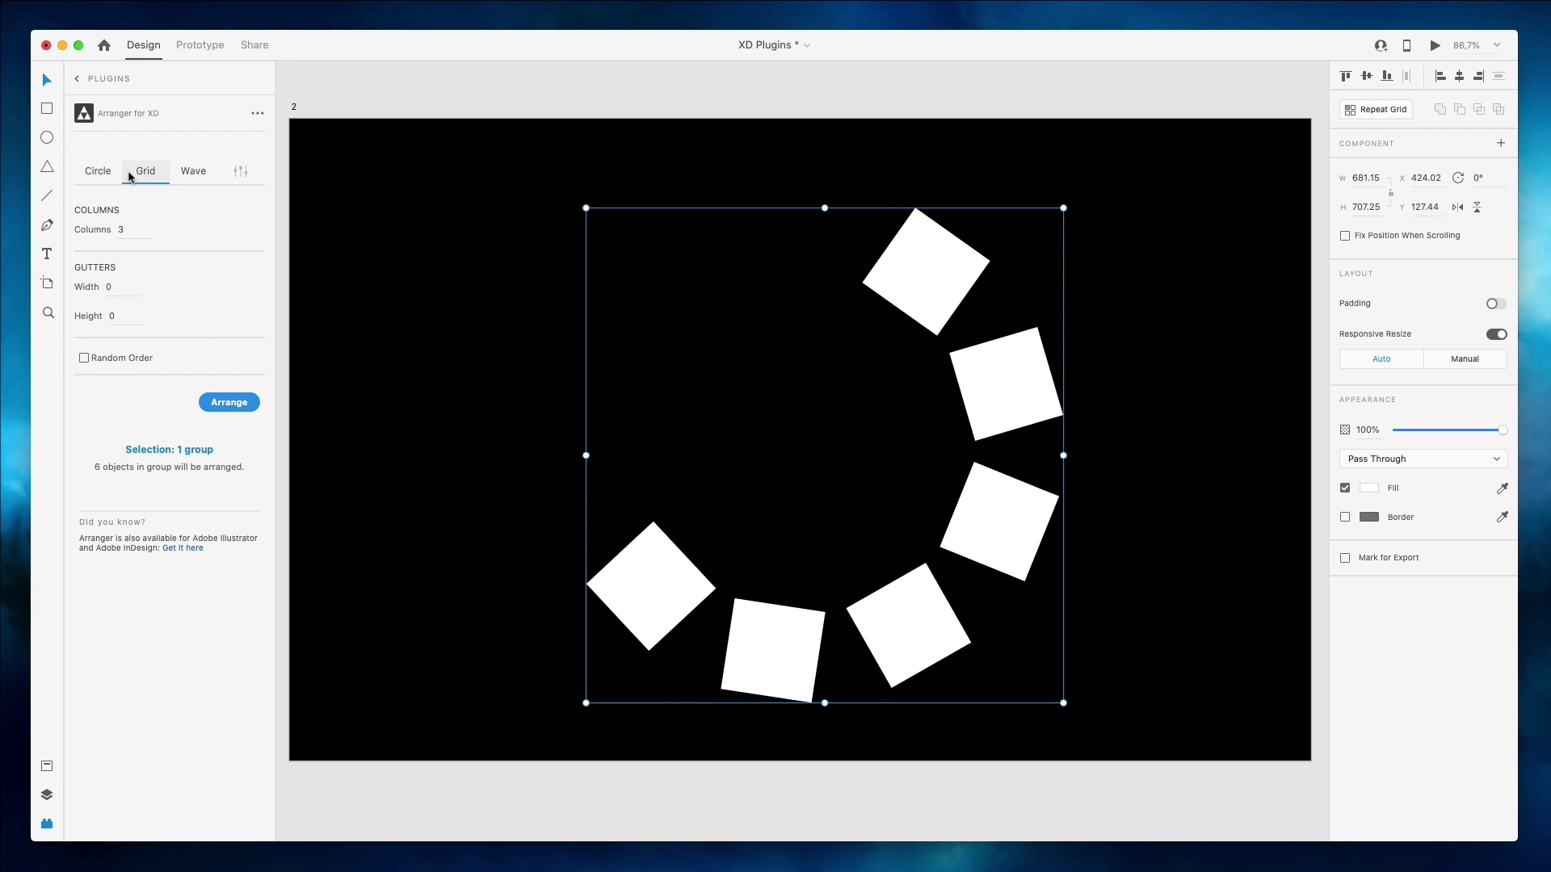
Arrange the squares in a three-column grid with 100 px column and row gutters.
click(229, 401)
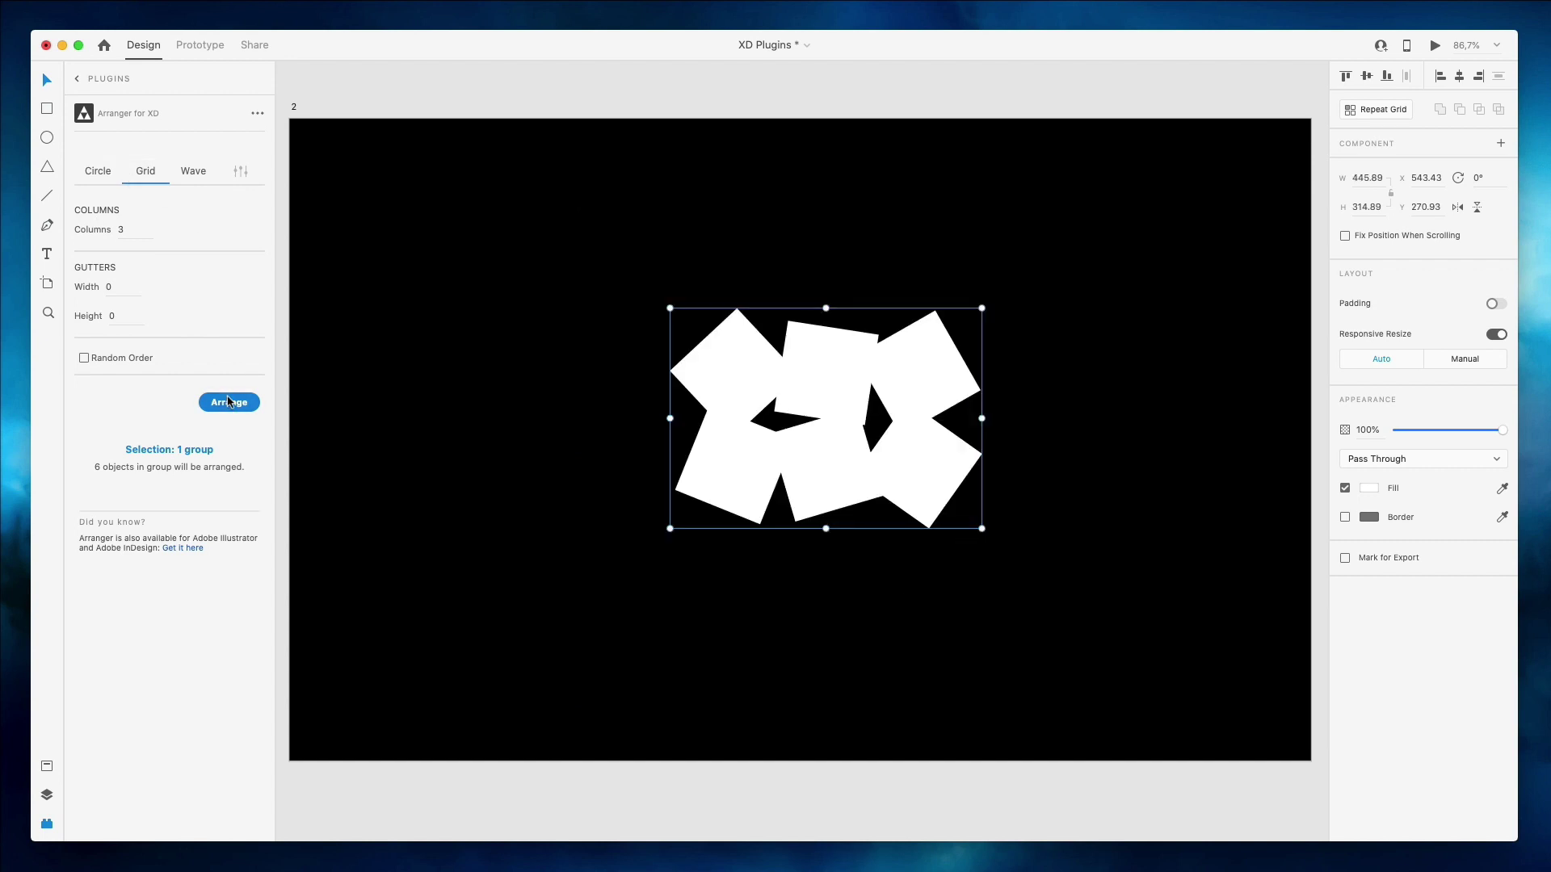
click(134, 229)
click(121, 285)
text(100)
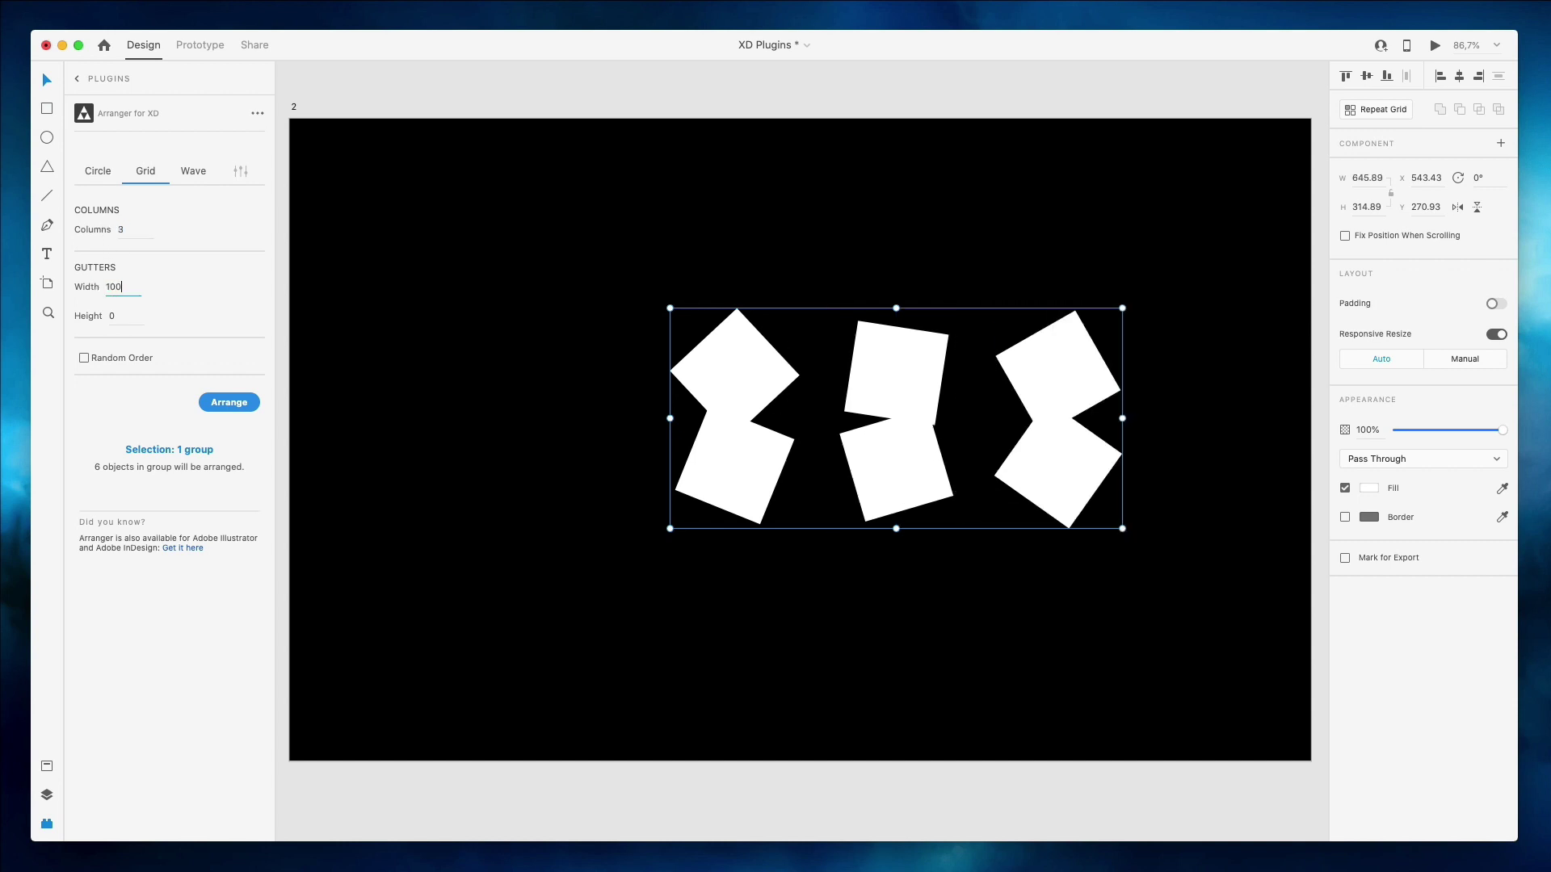
click(123, 314)
text(1000)
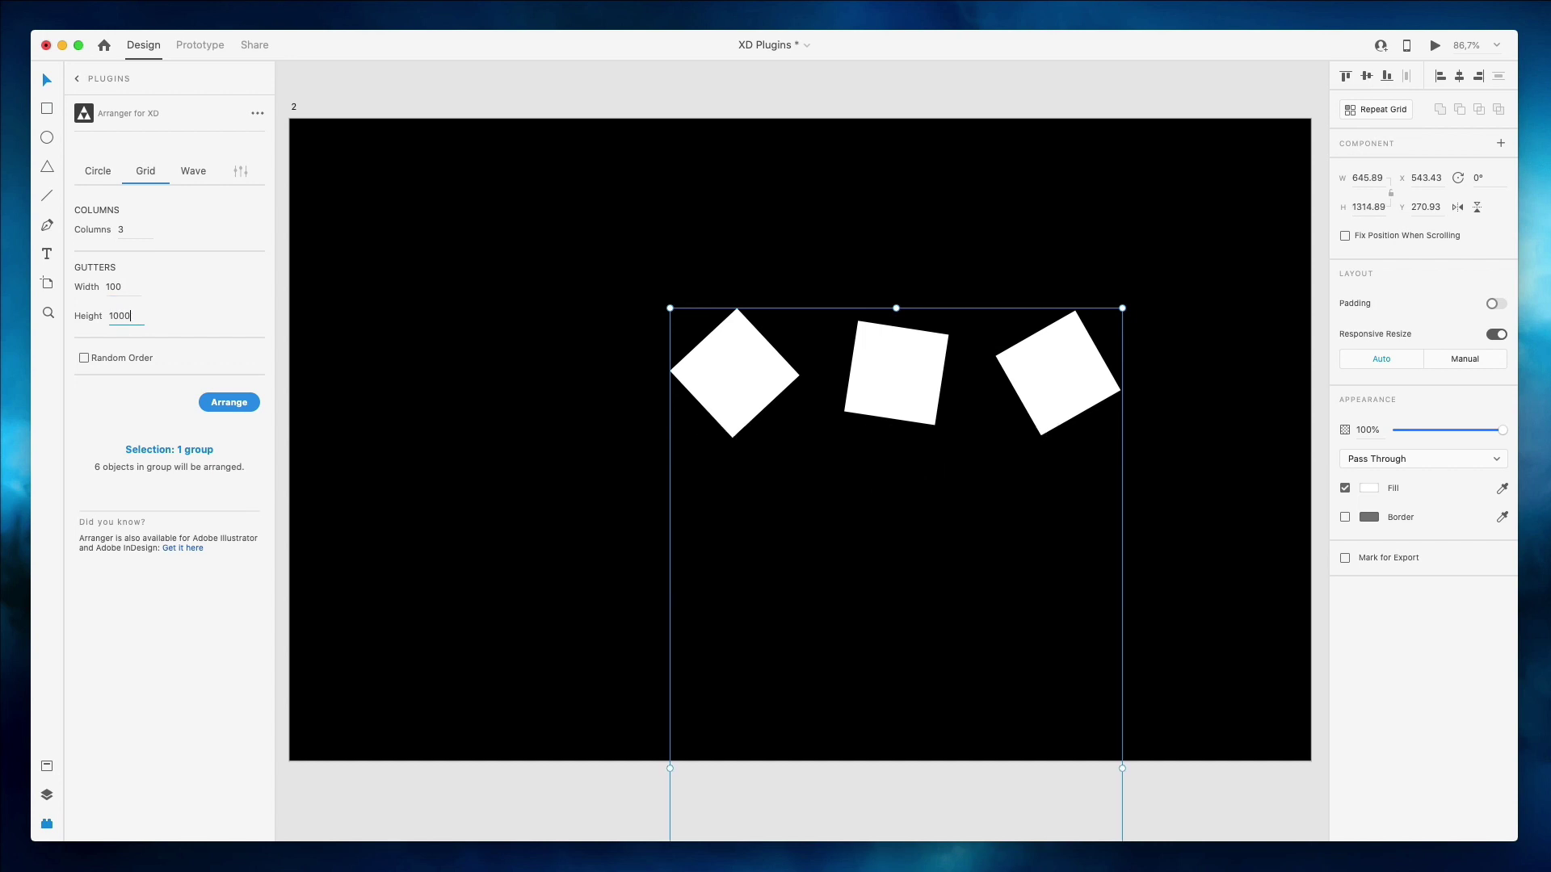
key(BackSpace)
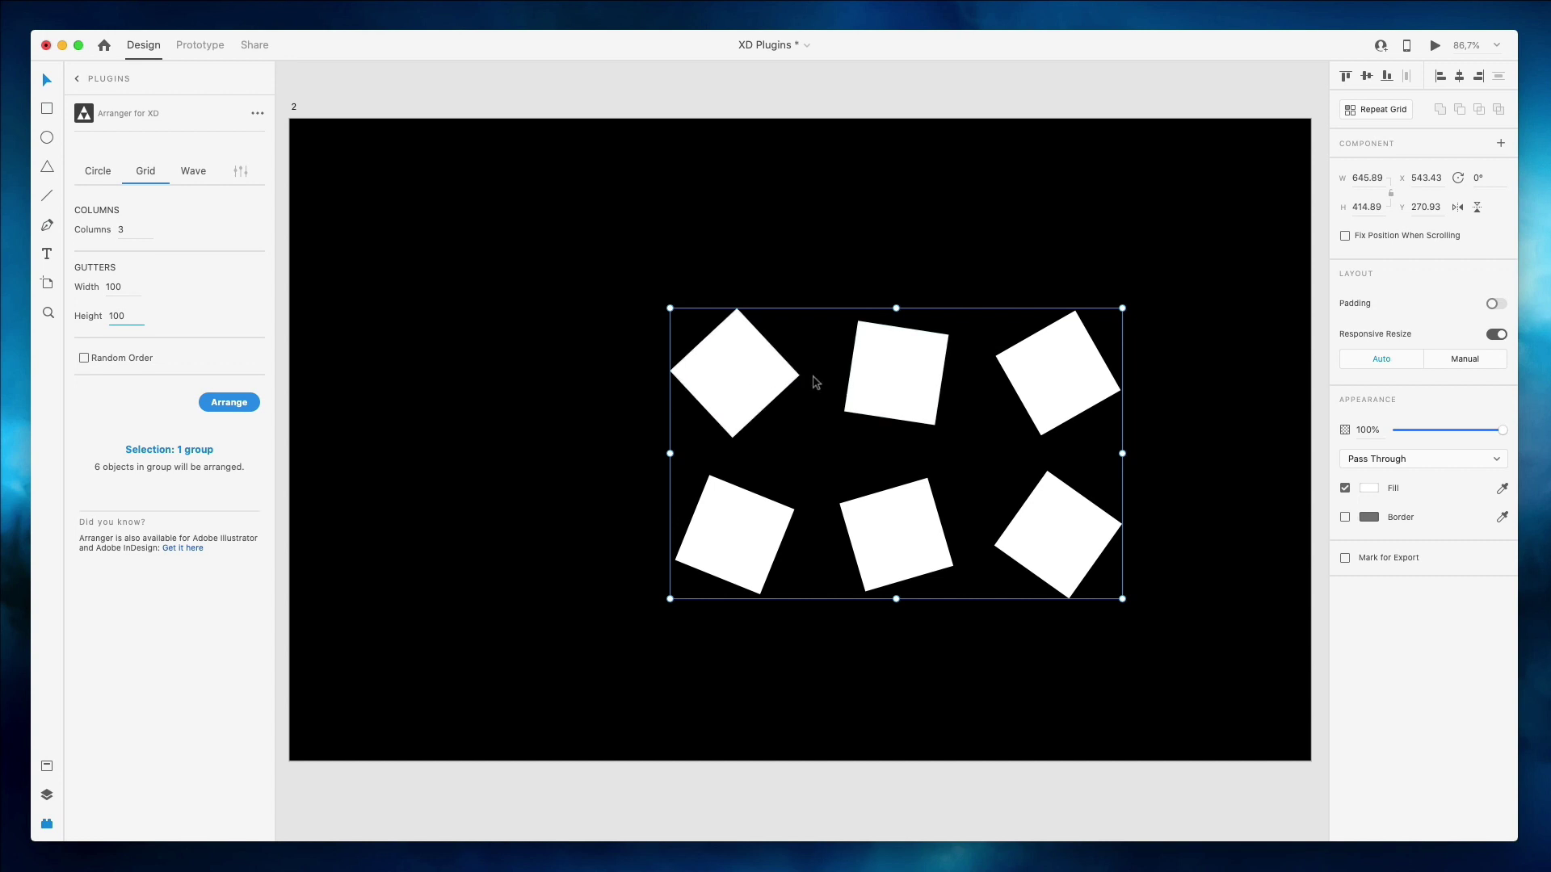
Arrange the squares along a wave with period 200 and amplitude 200, then return to Plugins.
click(194, 172)
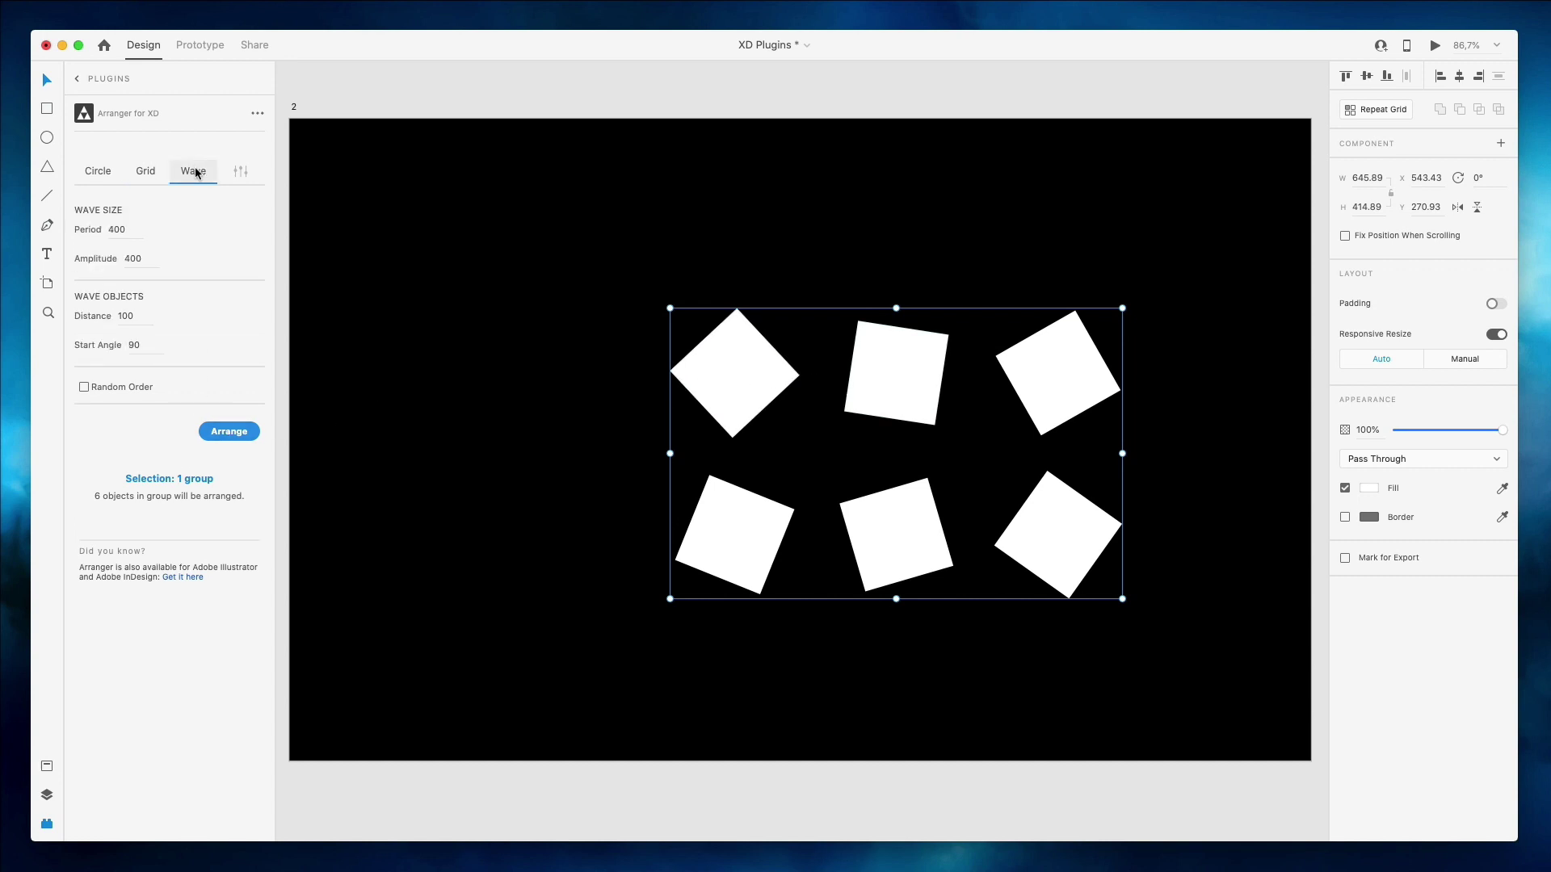
double_click(121, 230)
click(226, 430)
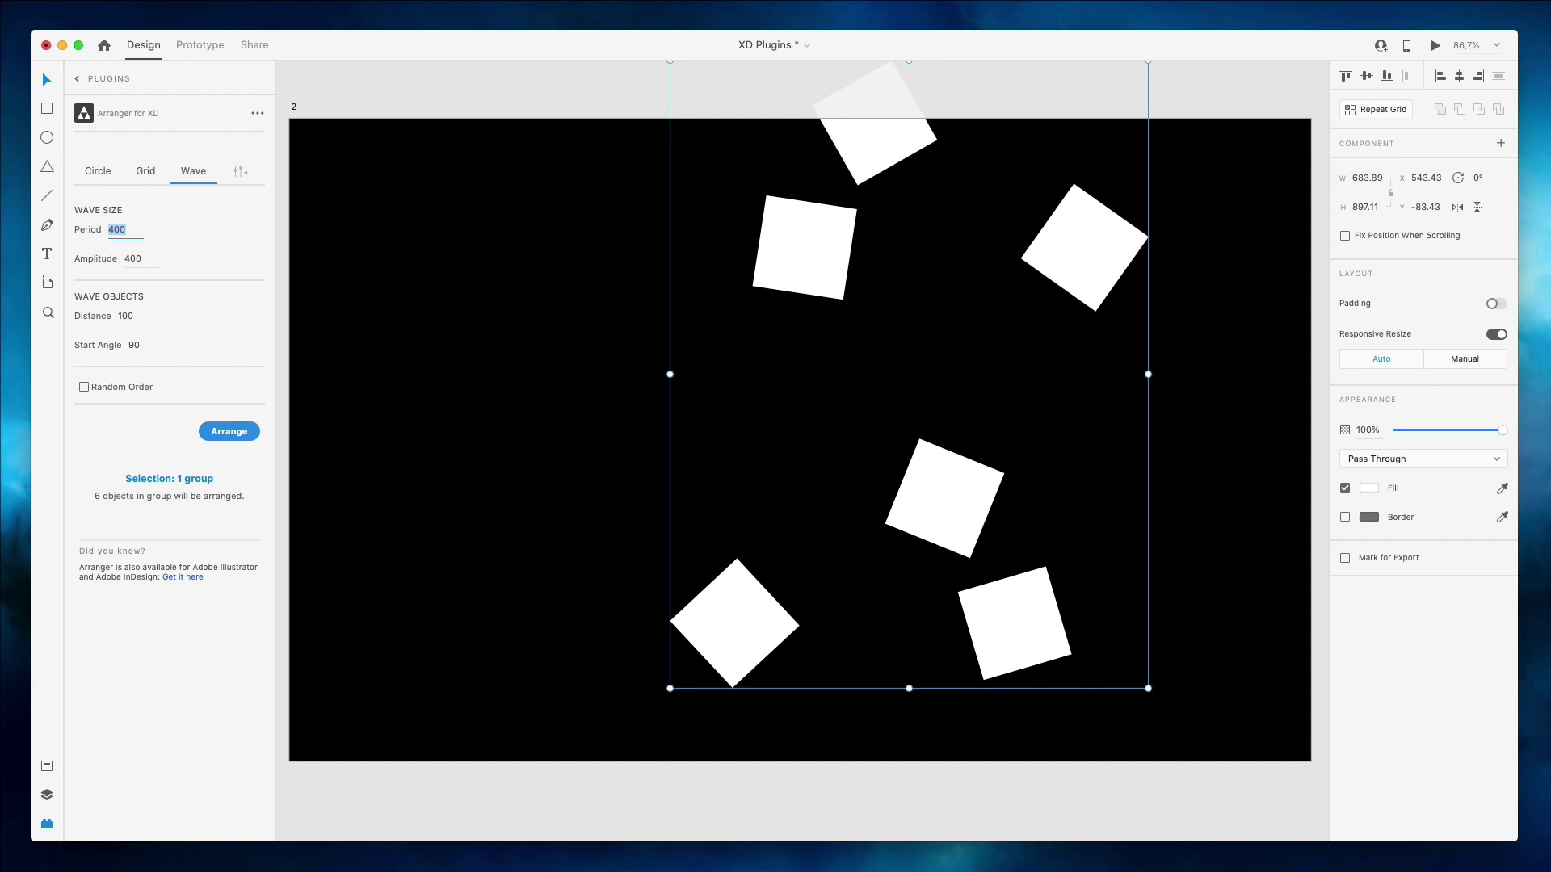
text(200)
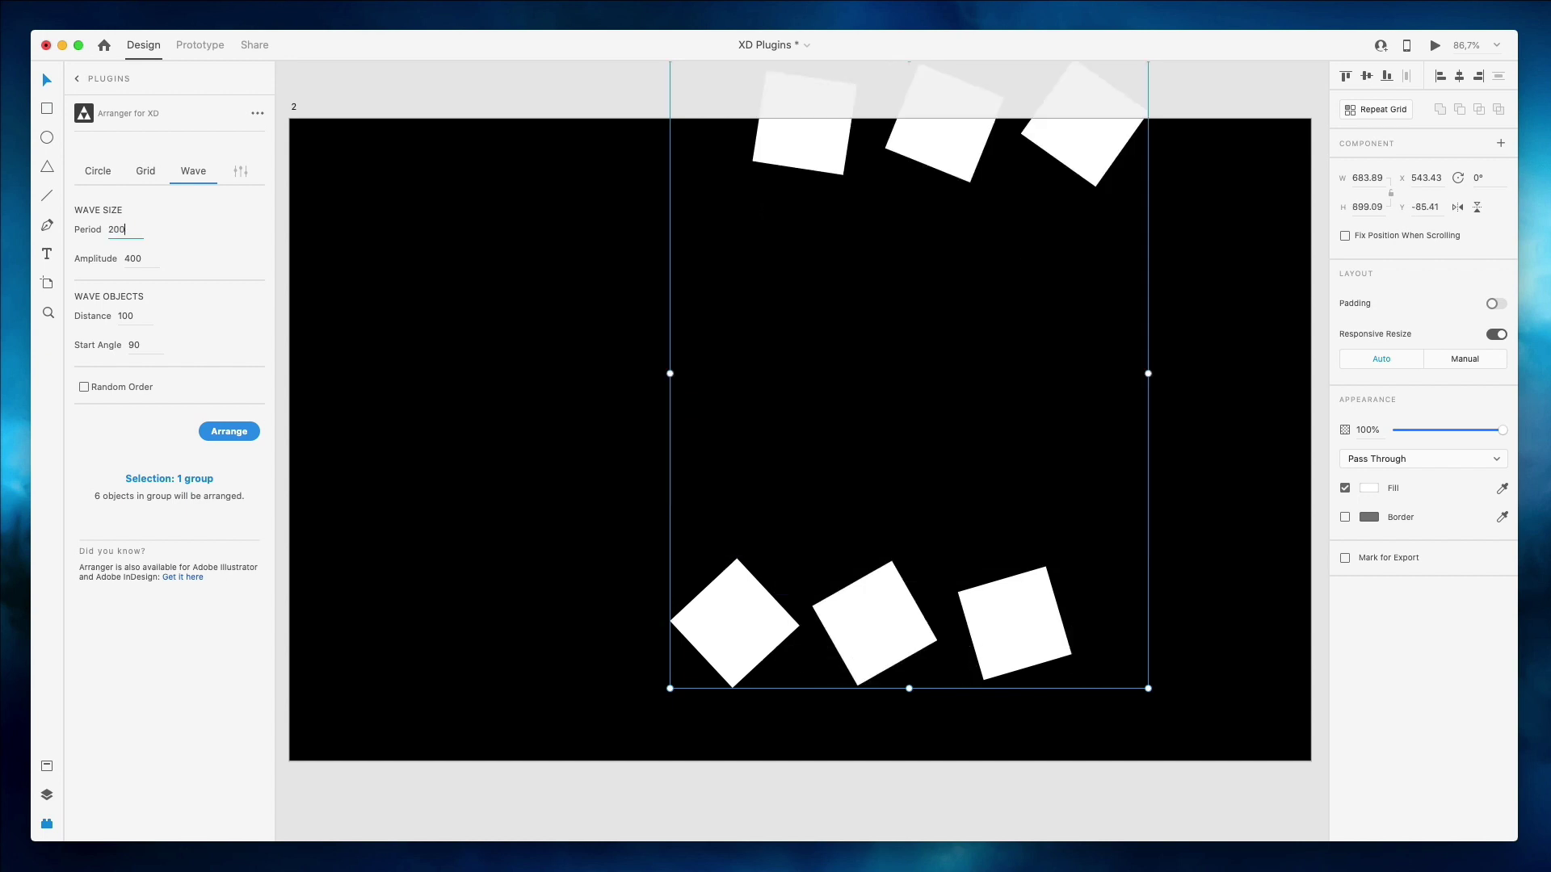
double_click(142, 258)
text(20)
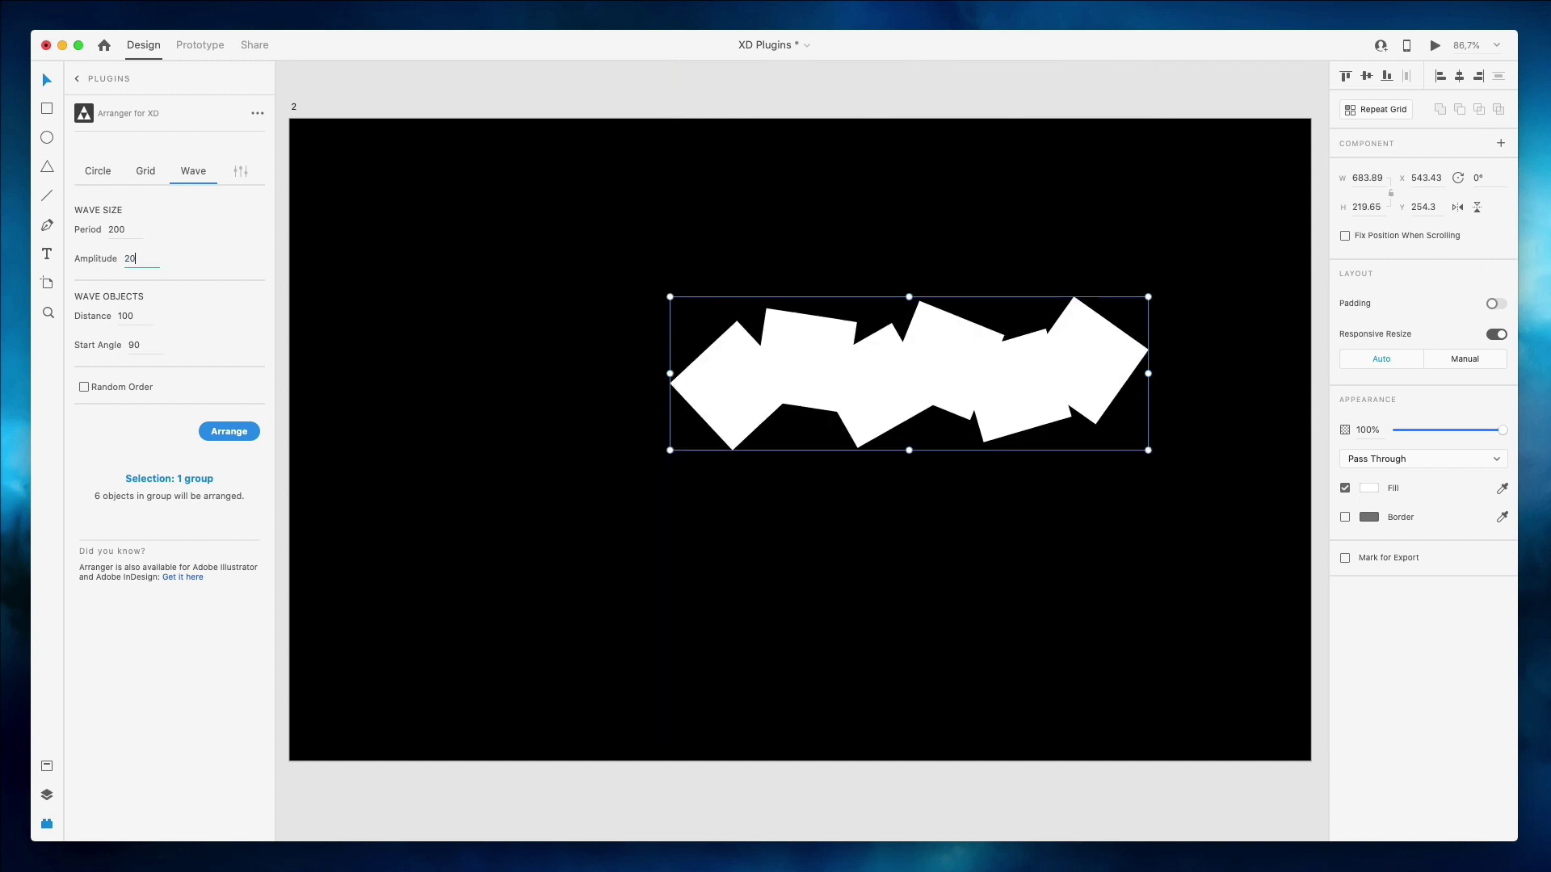
text(0)
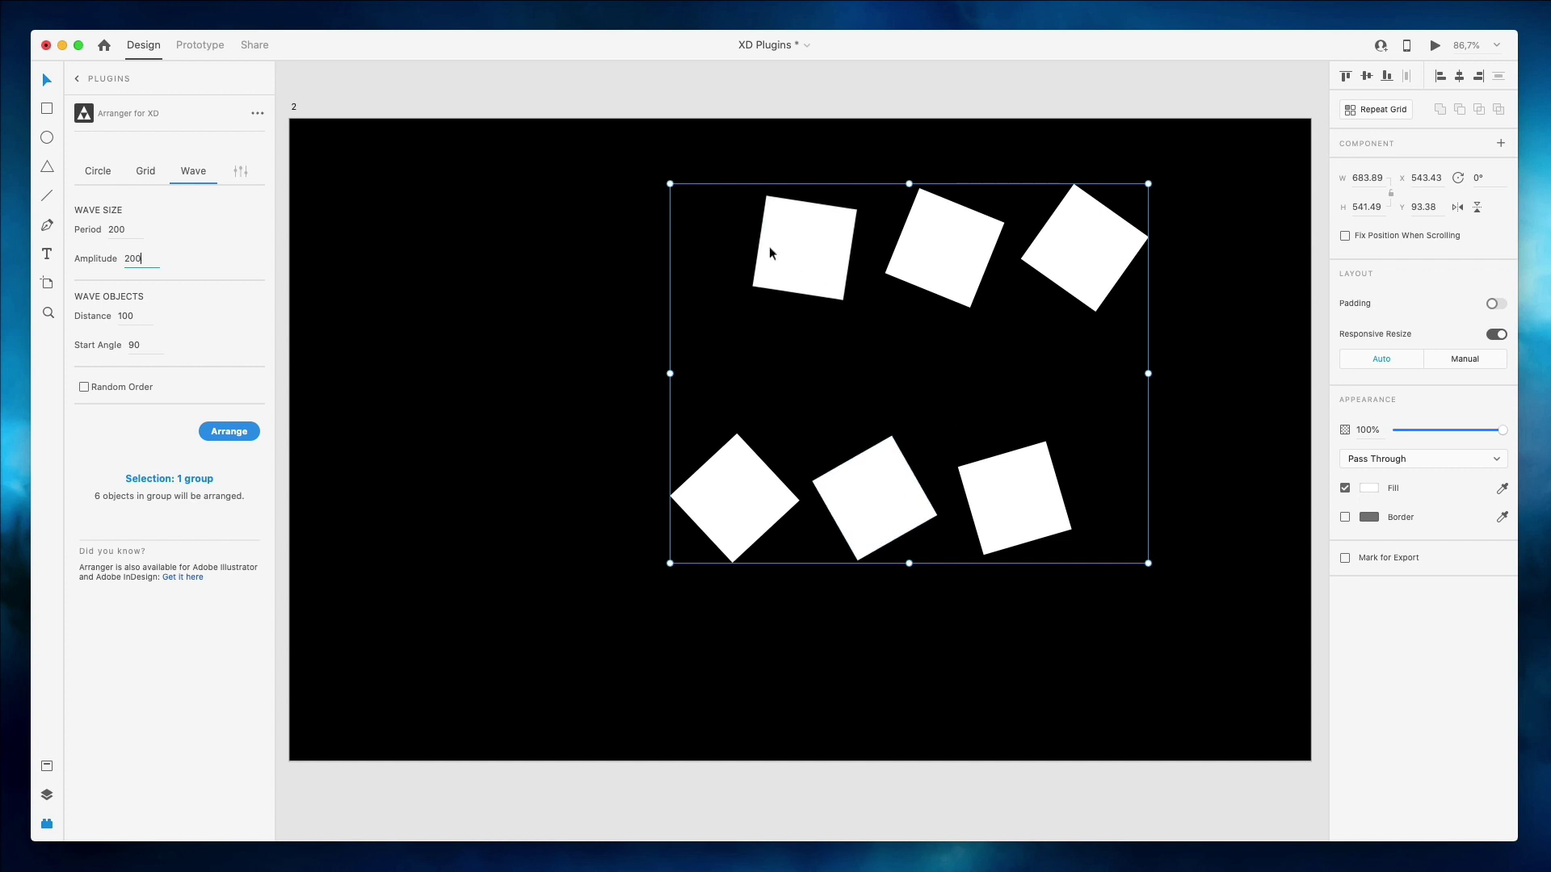
click(77, 79)
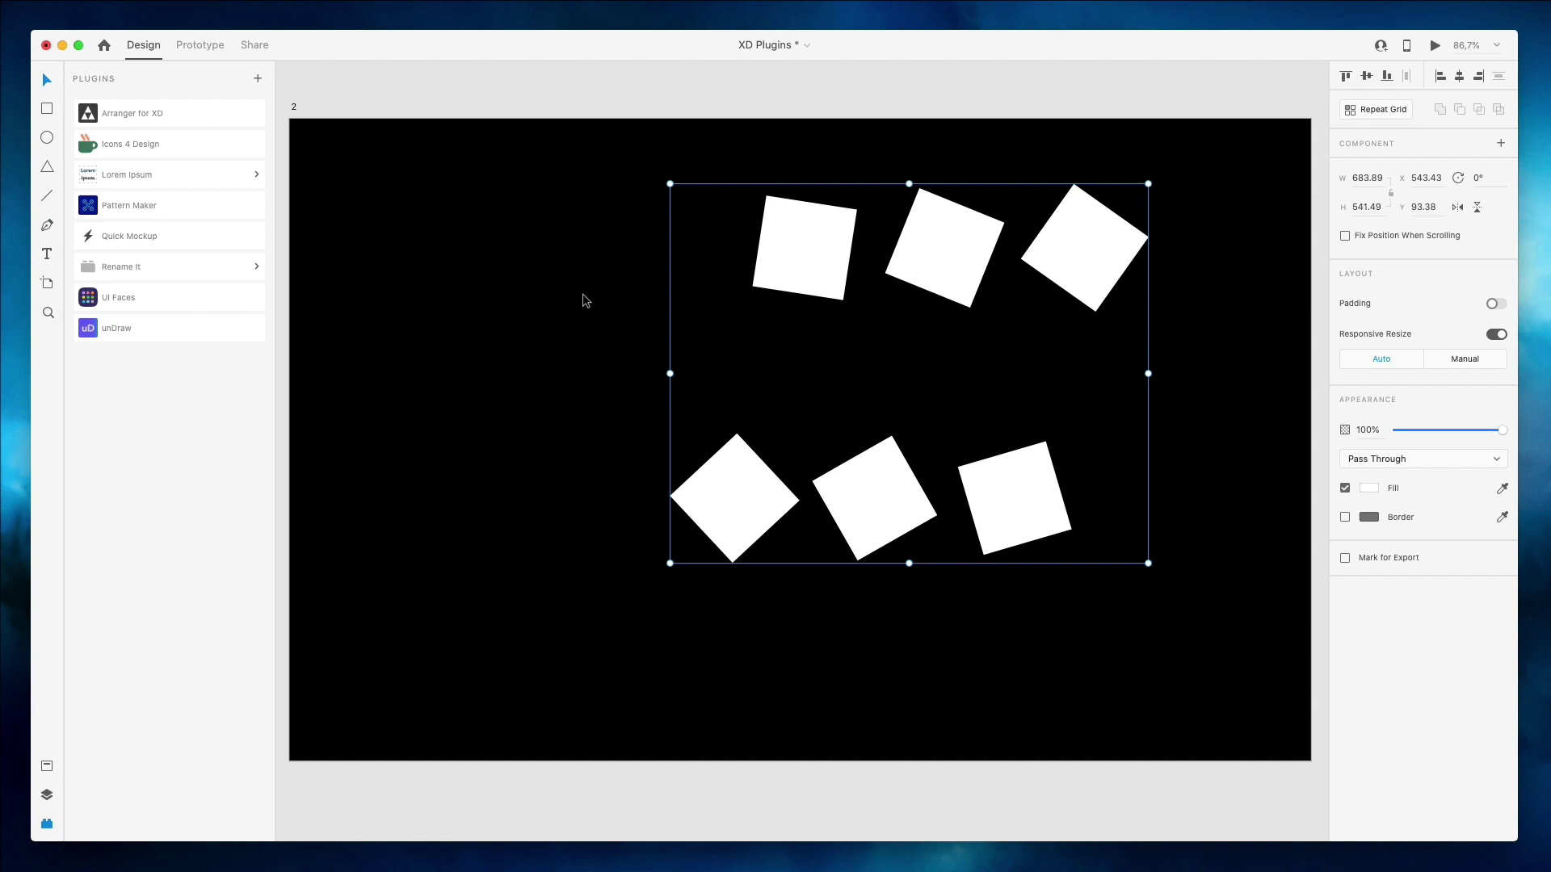
Marquee-select the six squares and delete them.
click(620, 279)
drag(644, 215, 1077, 564)
key(Delete)
Open Icons 4 Design and search for 'search' icons.
click(111, 145)
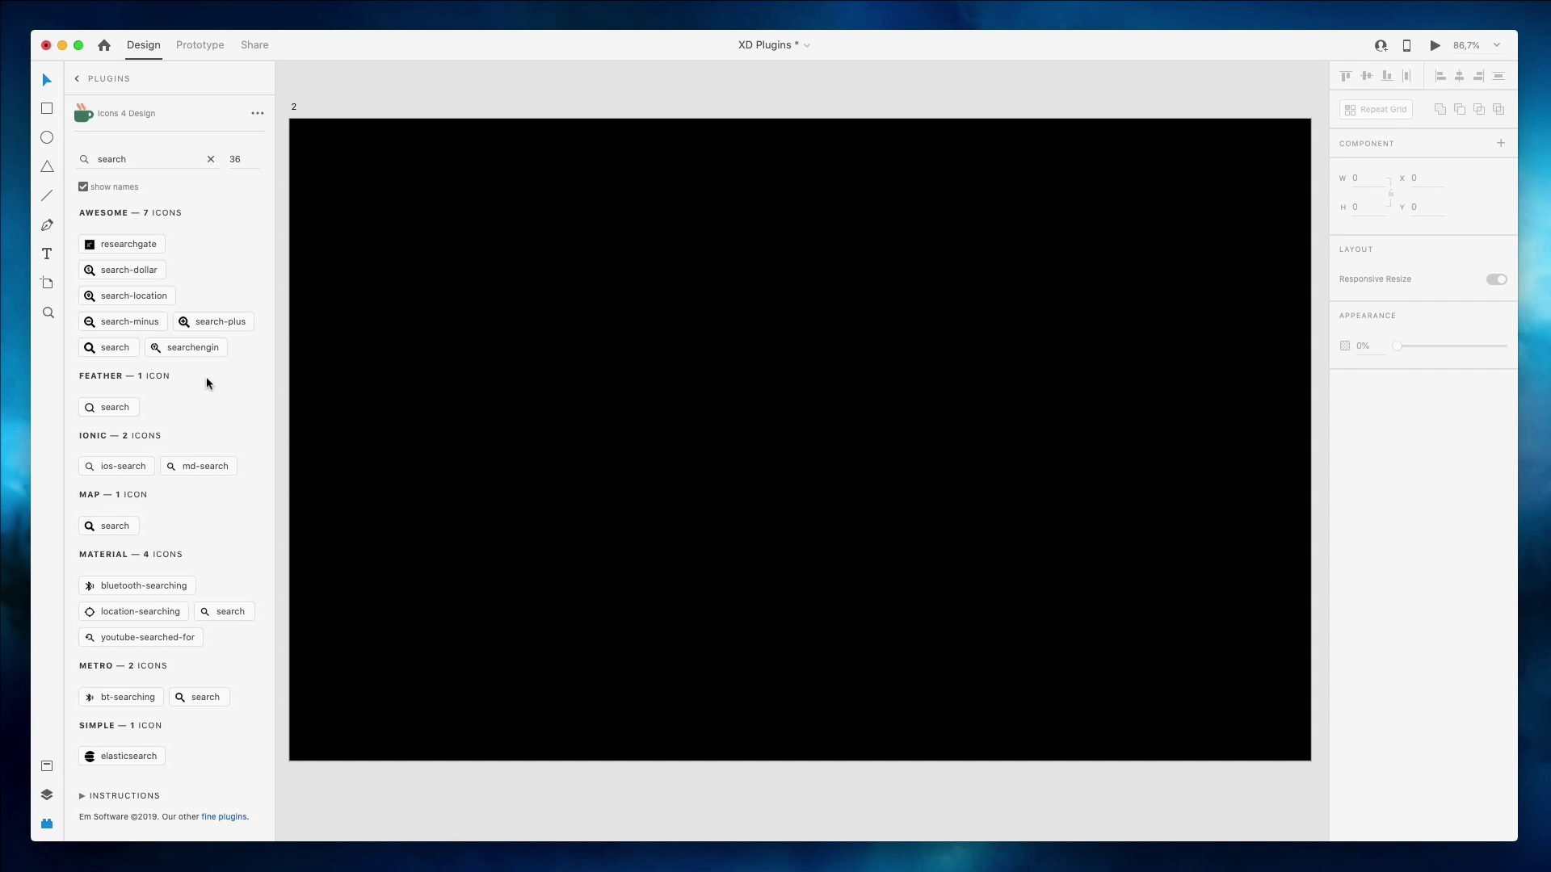
click(211, 159)
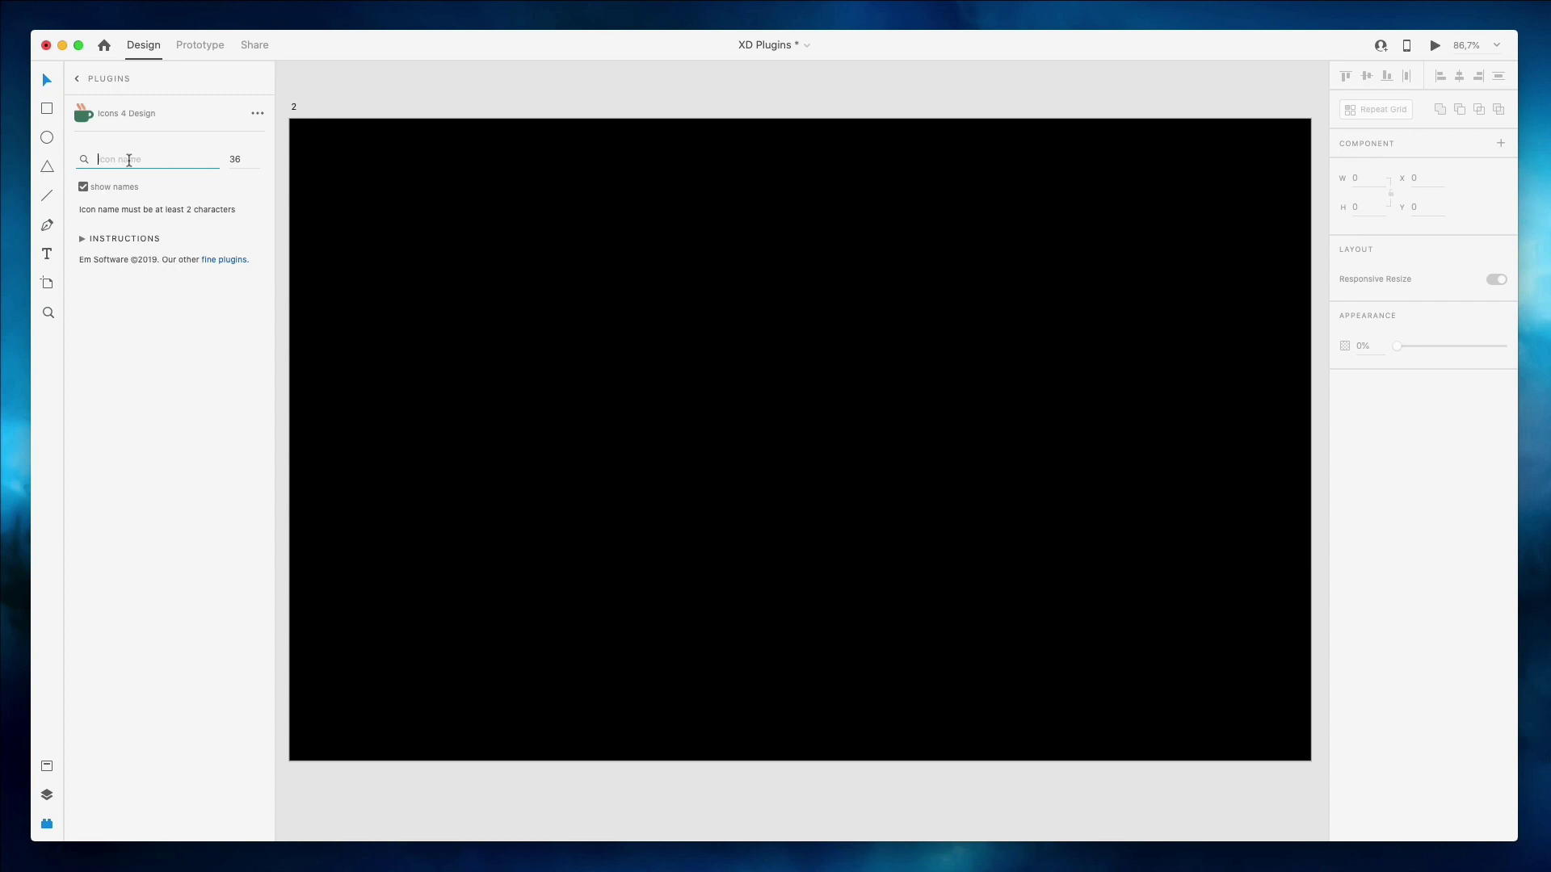
text(search)
key(Return)
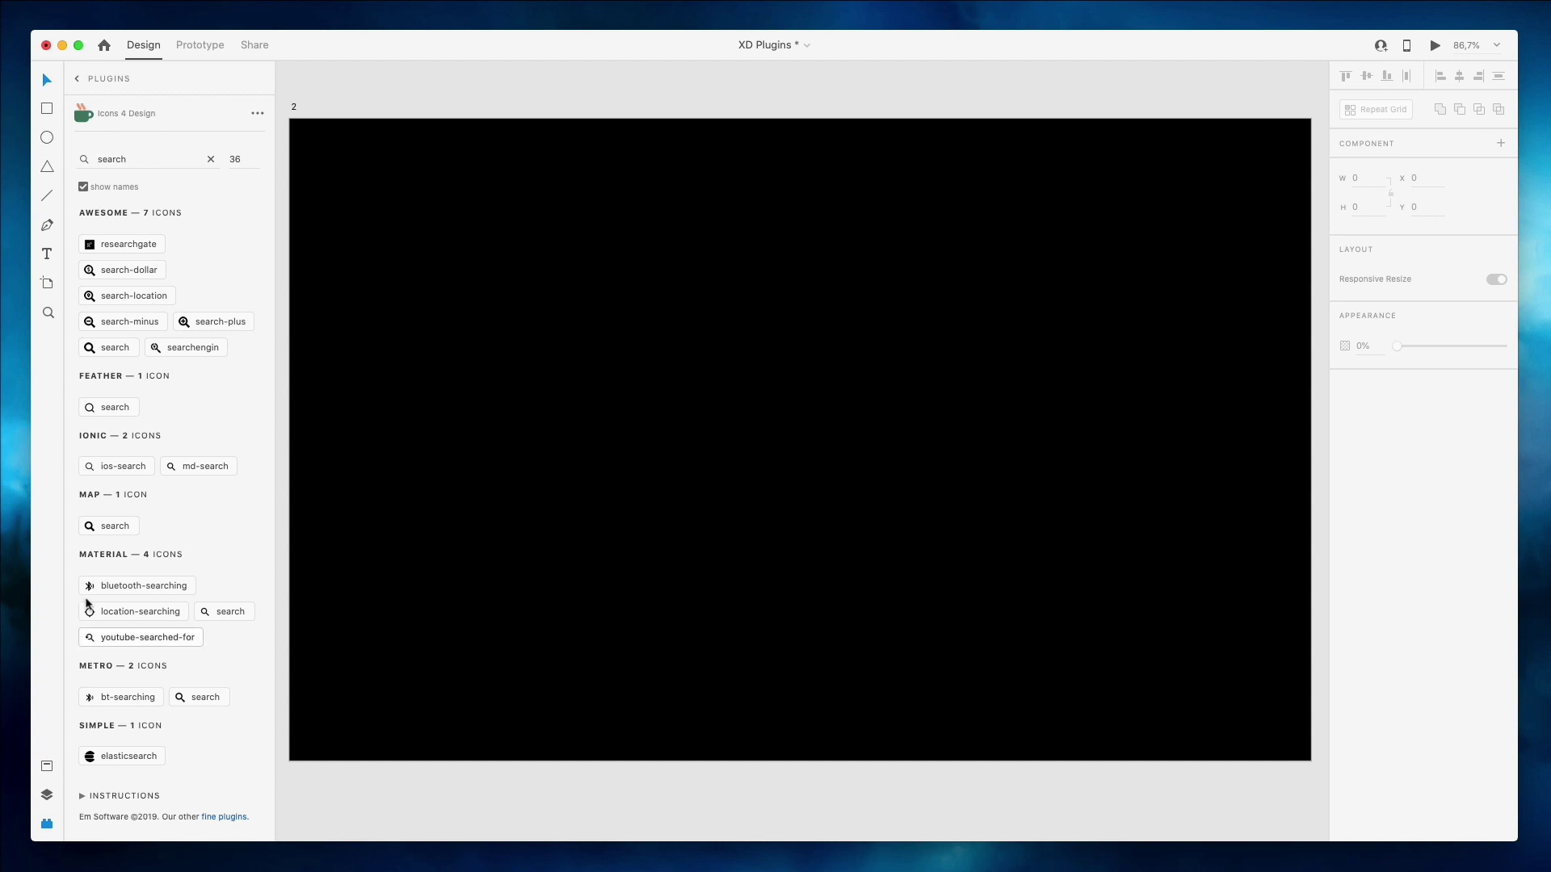
Insert the Feather, ios-search, md-search, Map and Material search icons onto the artboard.
click(115, 407)
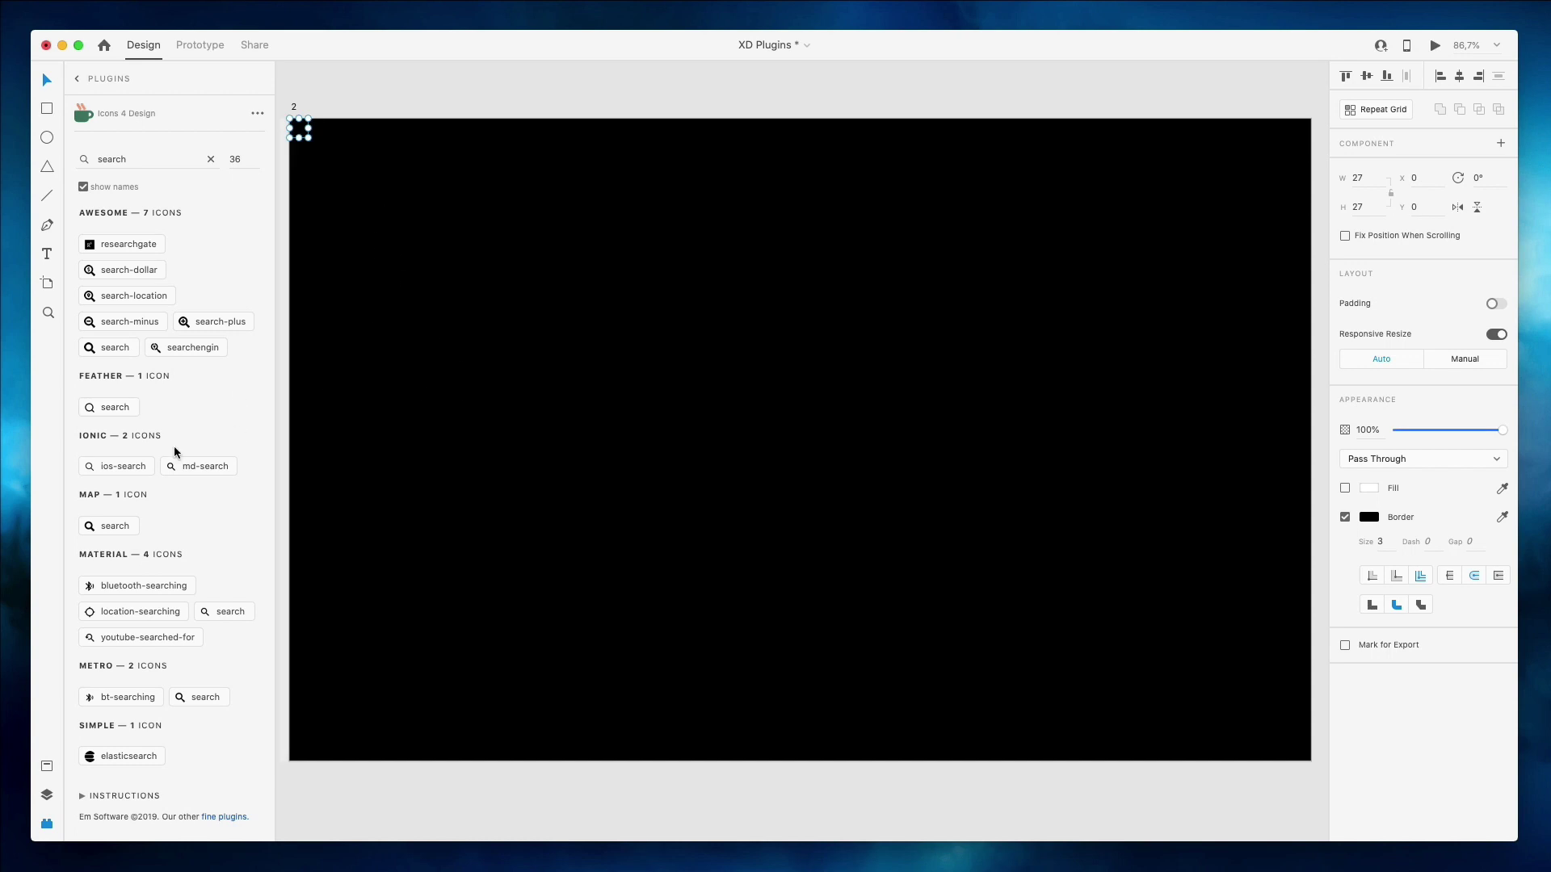
click(112, 469)
click(211, 467)
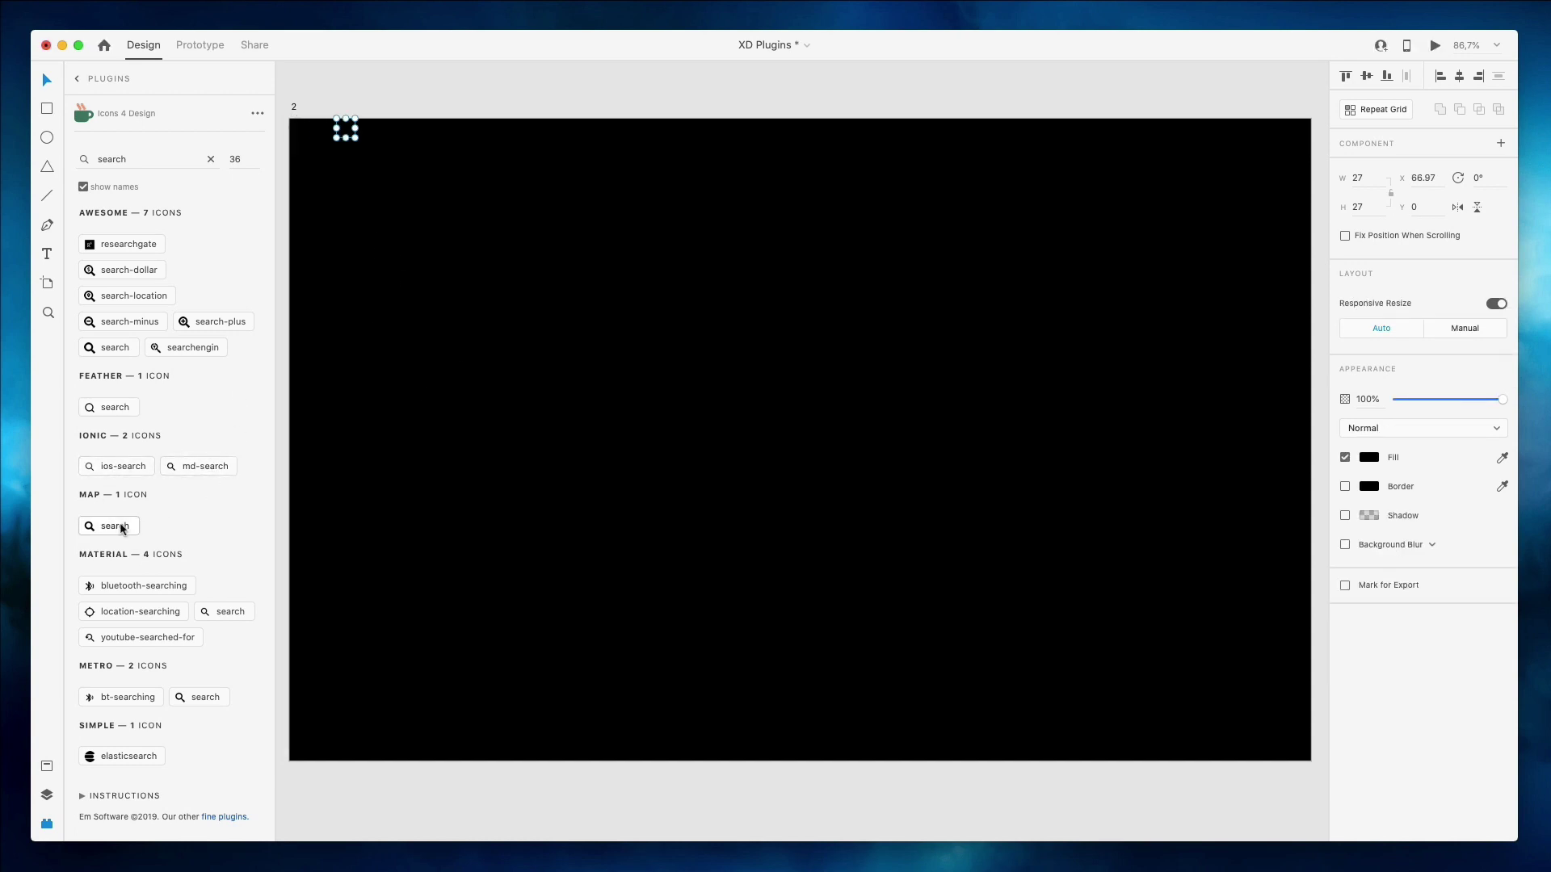
click(117, 526)
click(225, 612)
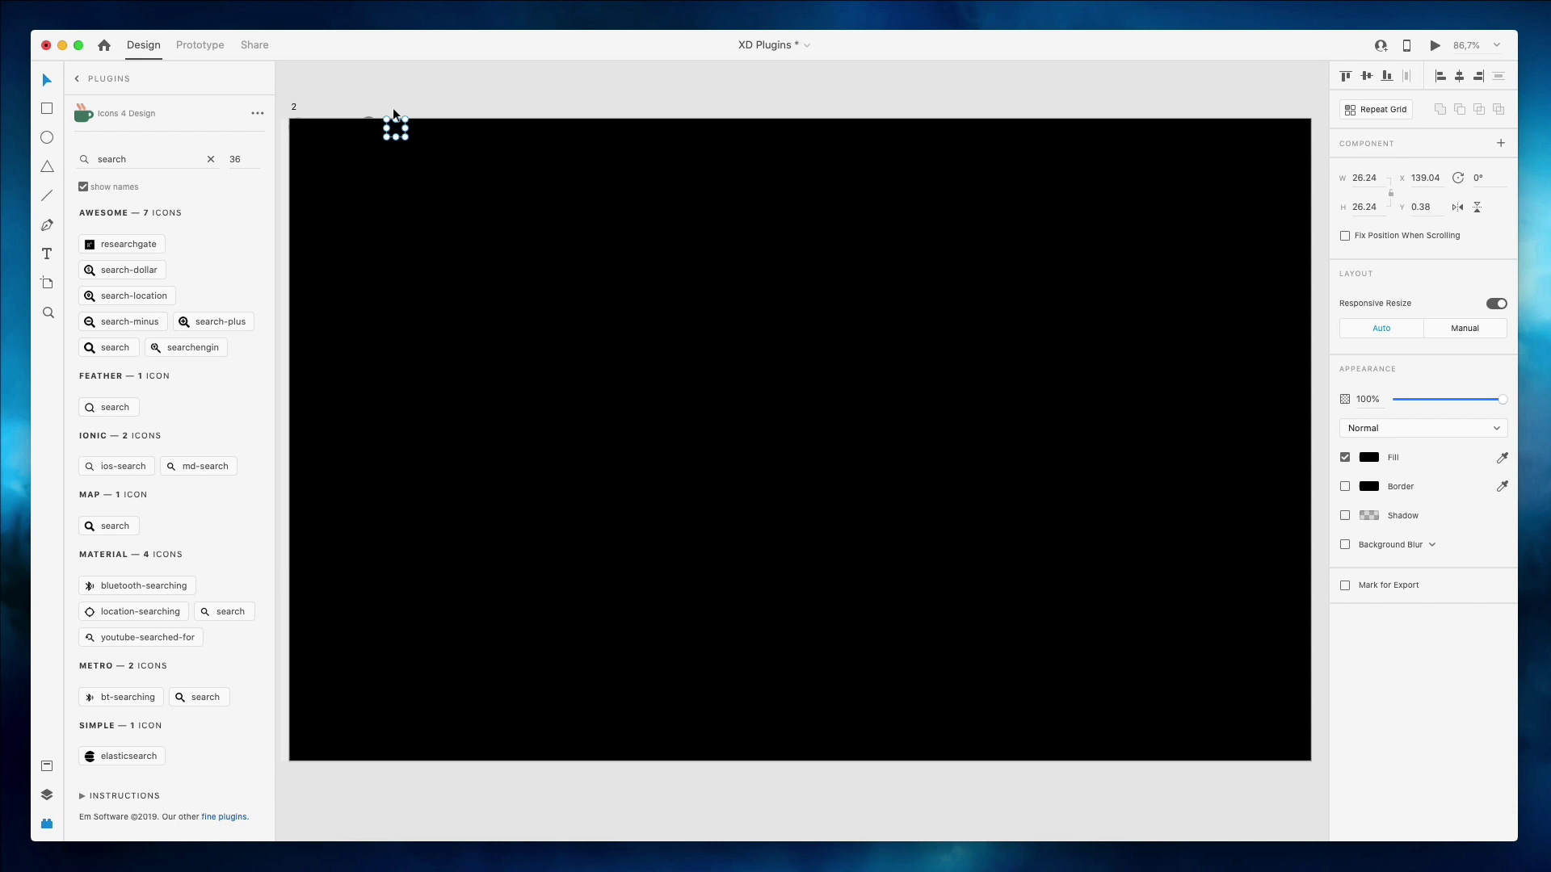
Select all five icons and set their fill and border to white.
click(364, 132)
key(super+a)
scroll(363, 133, left, 3)
scroll(360, 113, up, 5)
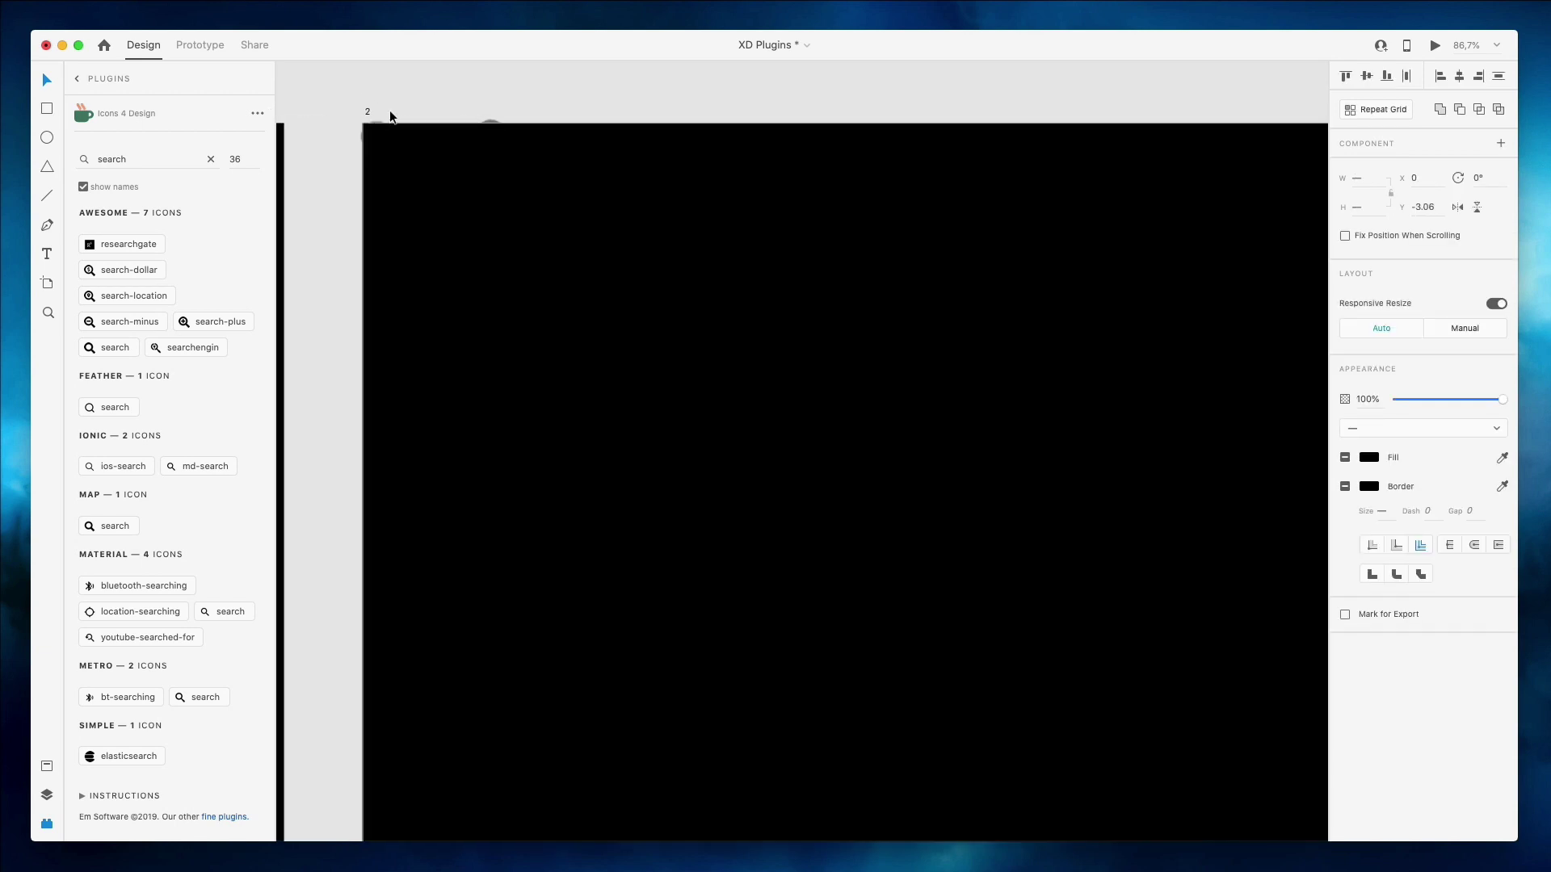
click(1368, 457)
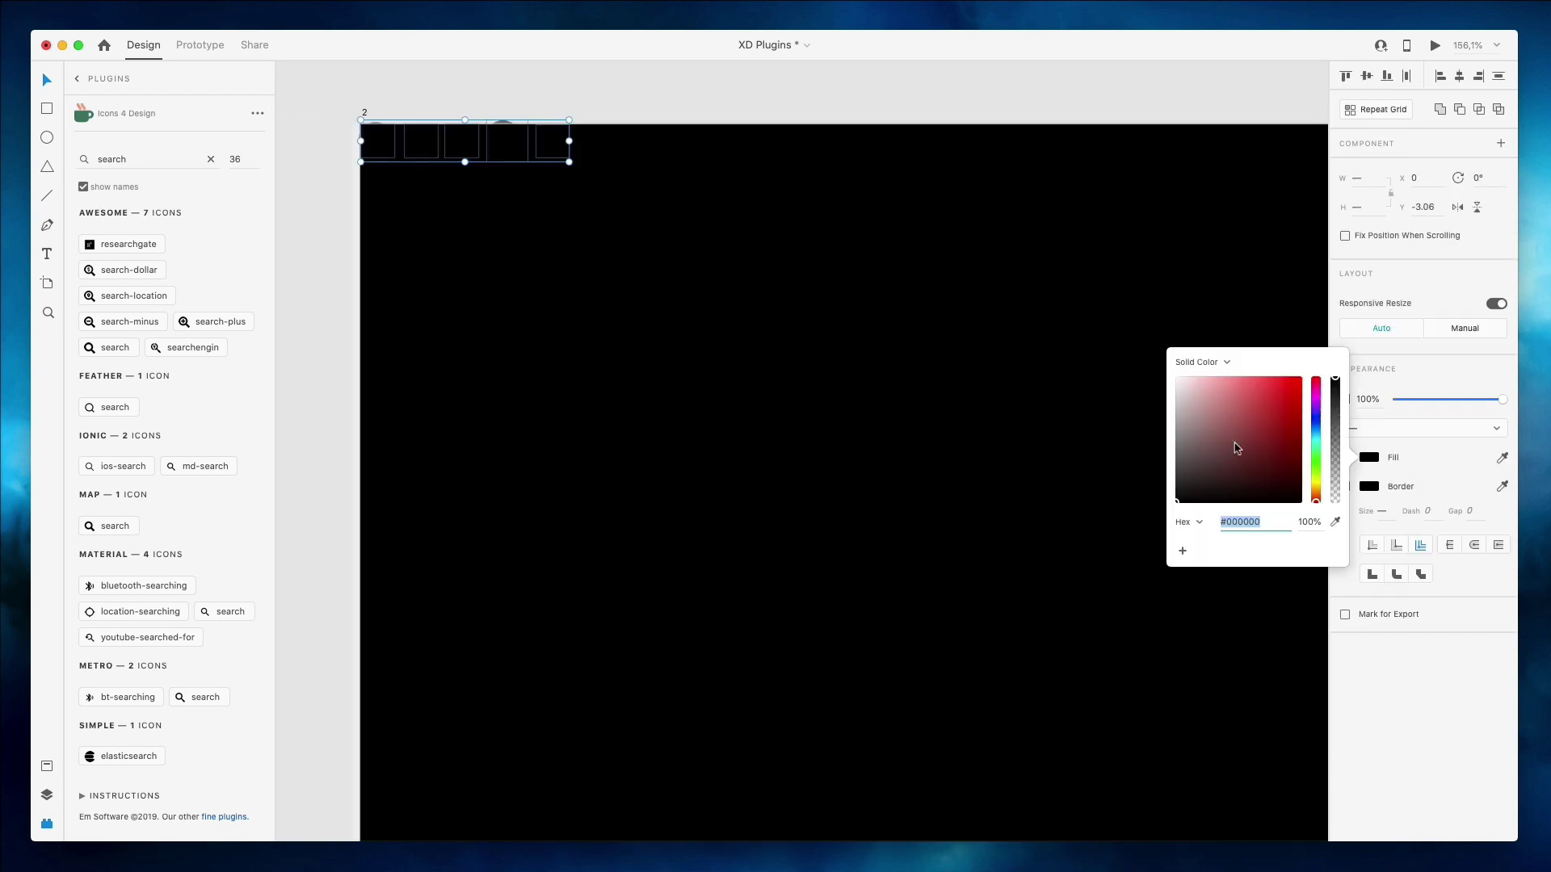
click(1178, 379)
click(1369, 486)
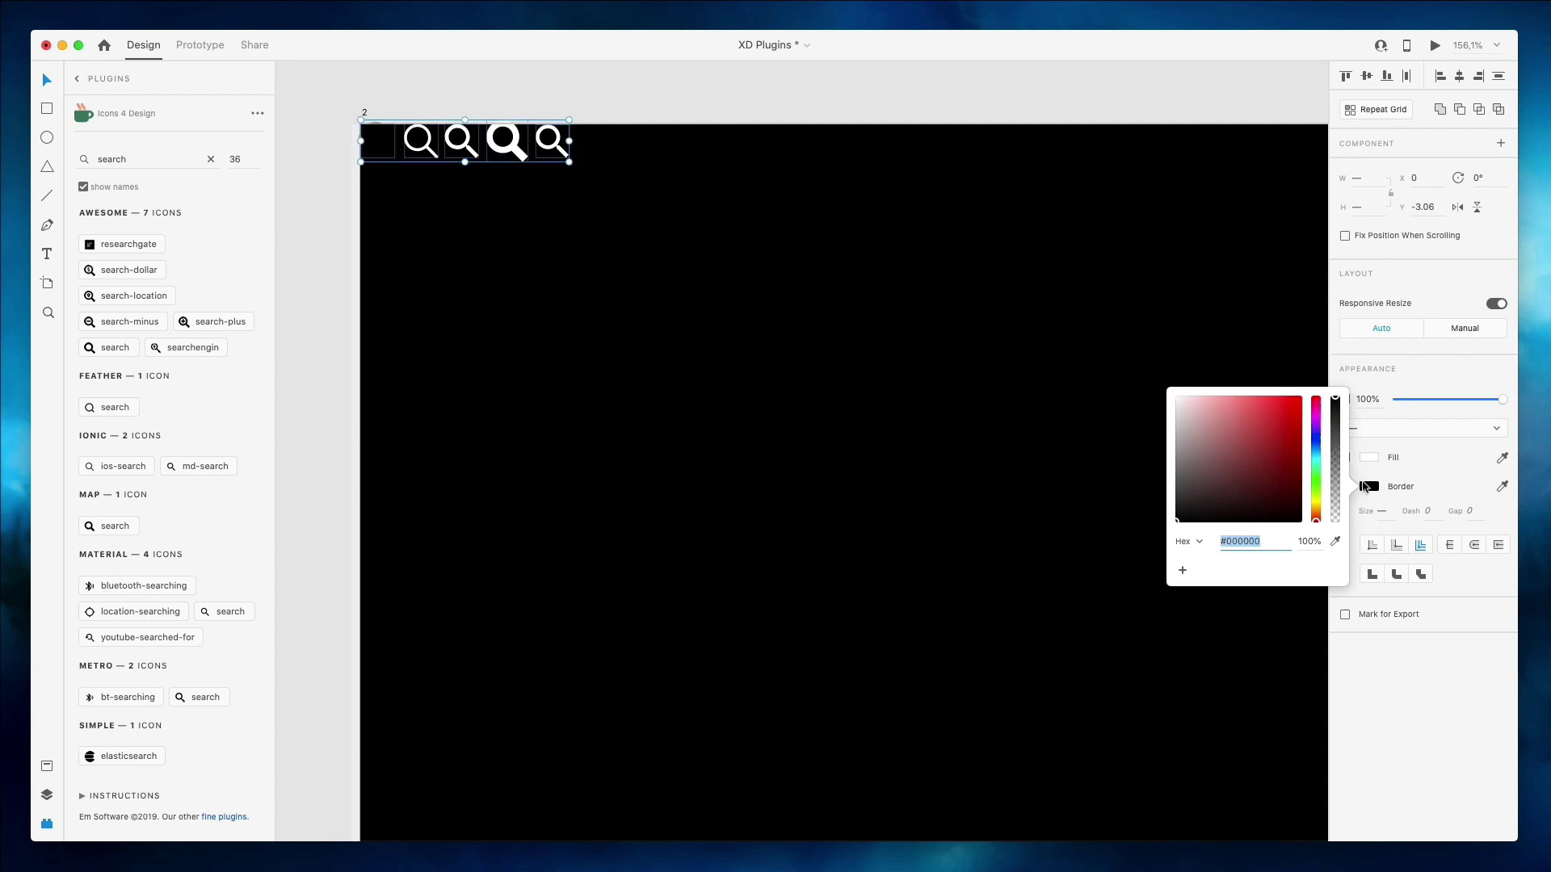
click(969, 222)
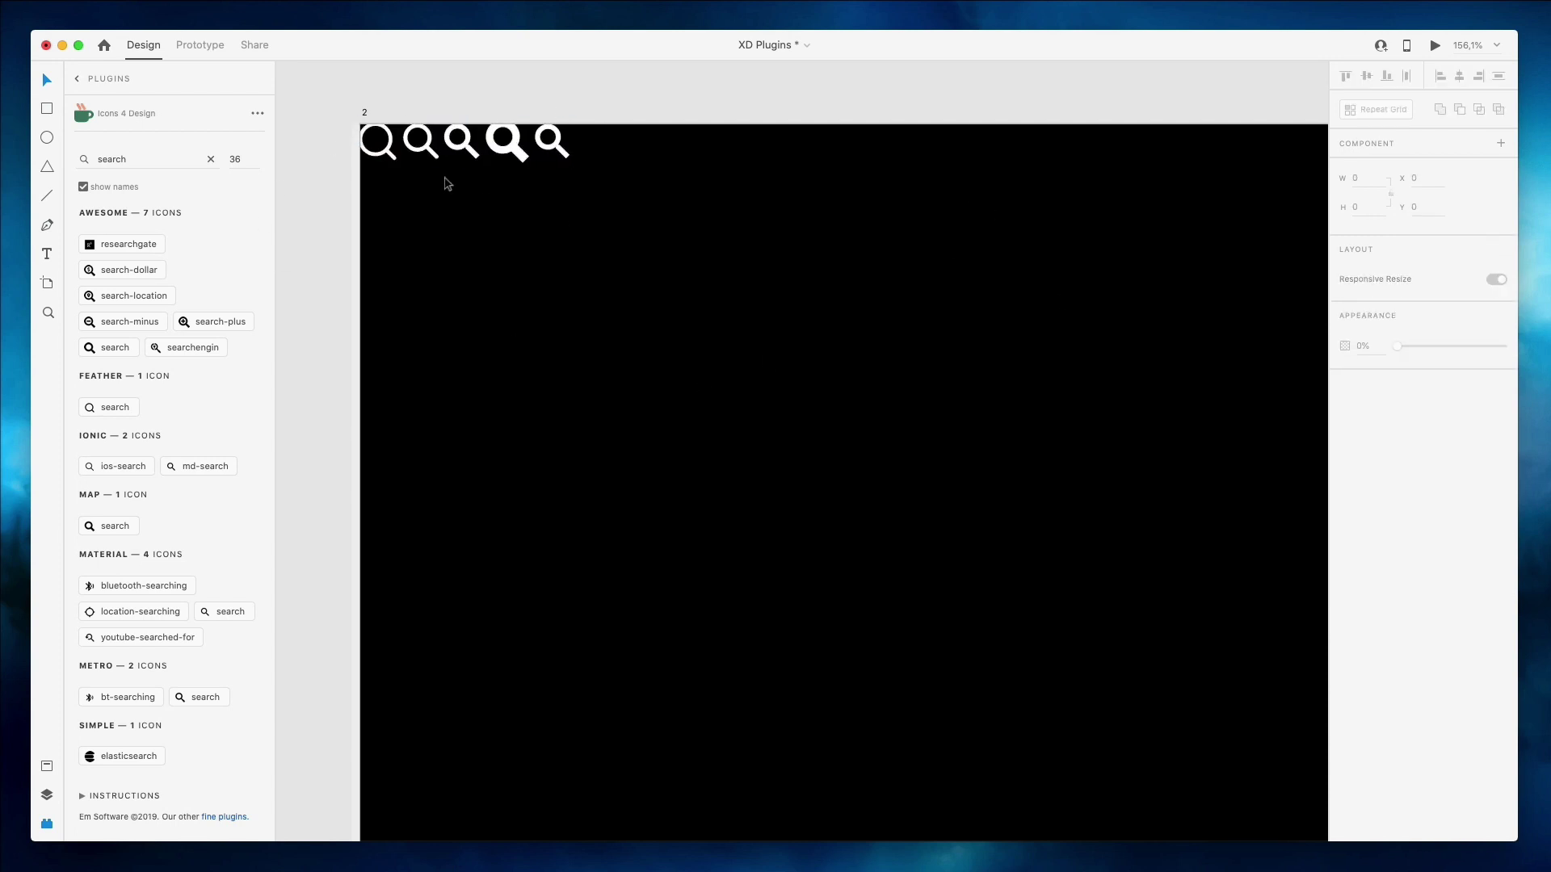
Move the five icons to the artboard's middle and show the Layers panel.
drag(642, 200, 358, 111)
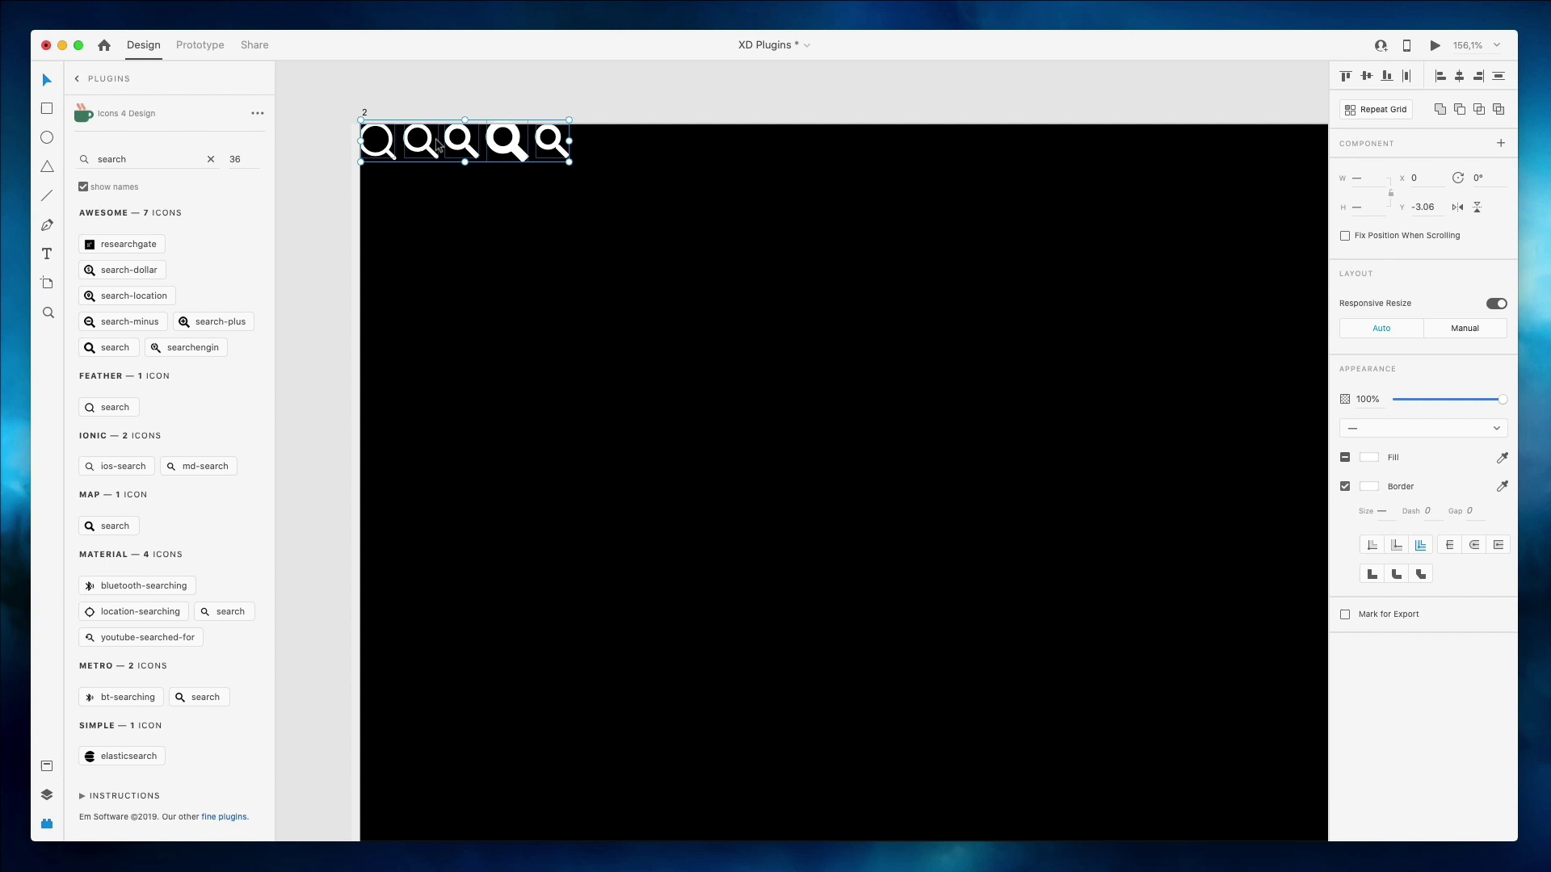
drag(437, 146, 768, 485)
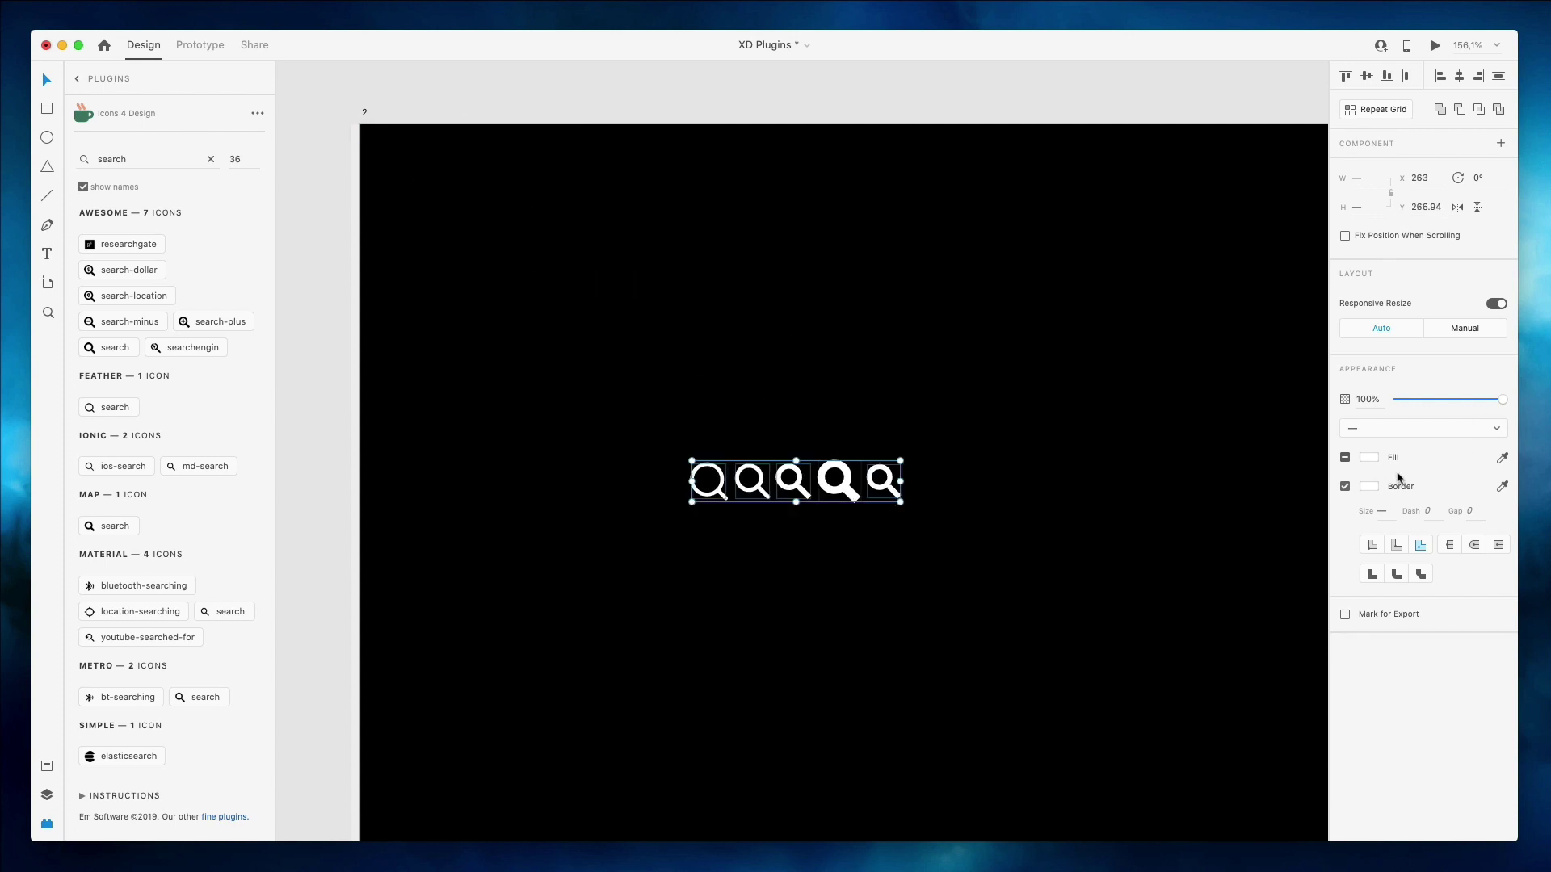
scroll(1156, 429, down, 3)
scroll(1156, 428, right, 3)
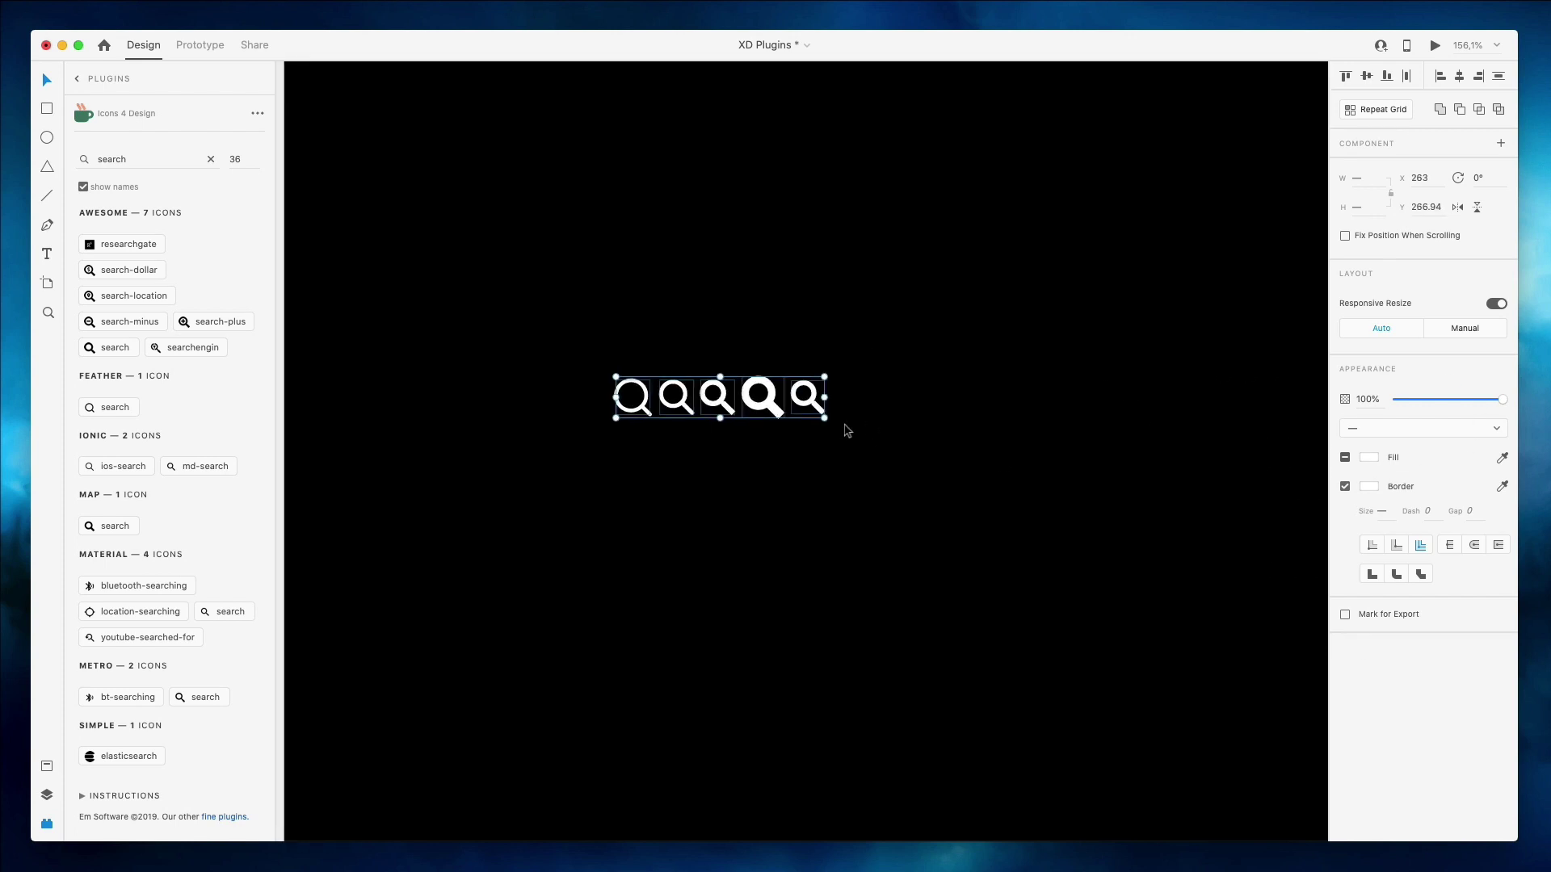
scroll(672, 369, right, 1)
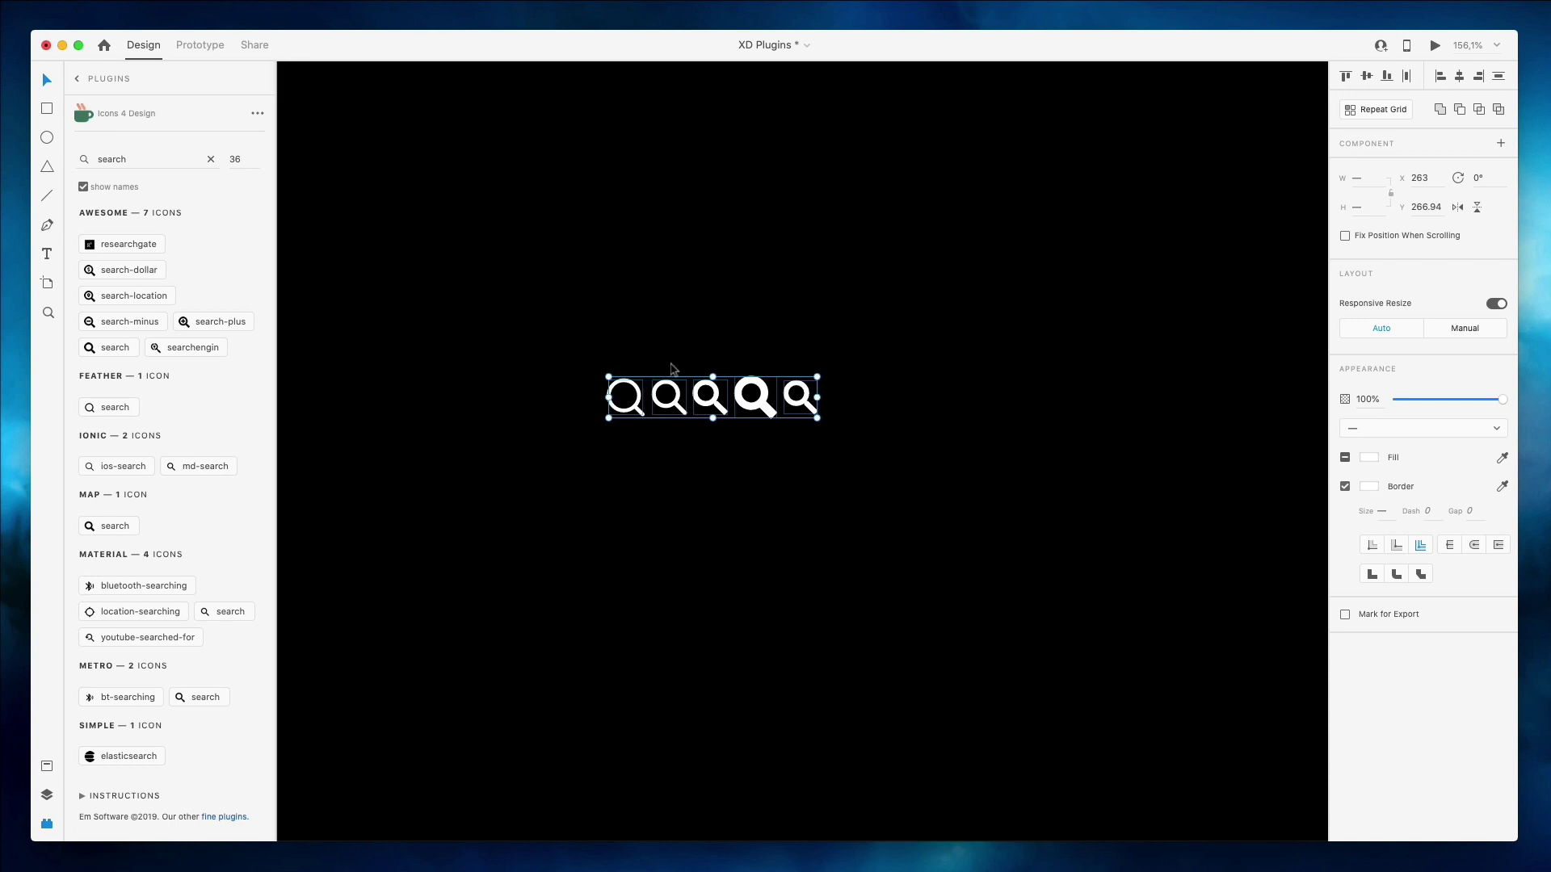
click(672, 369)
click(50, 794)
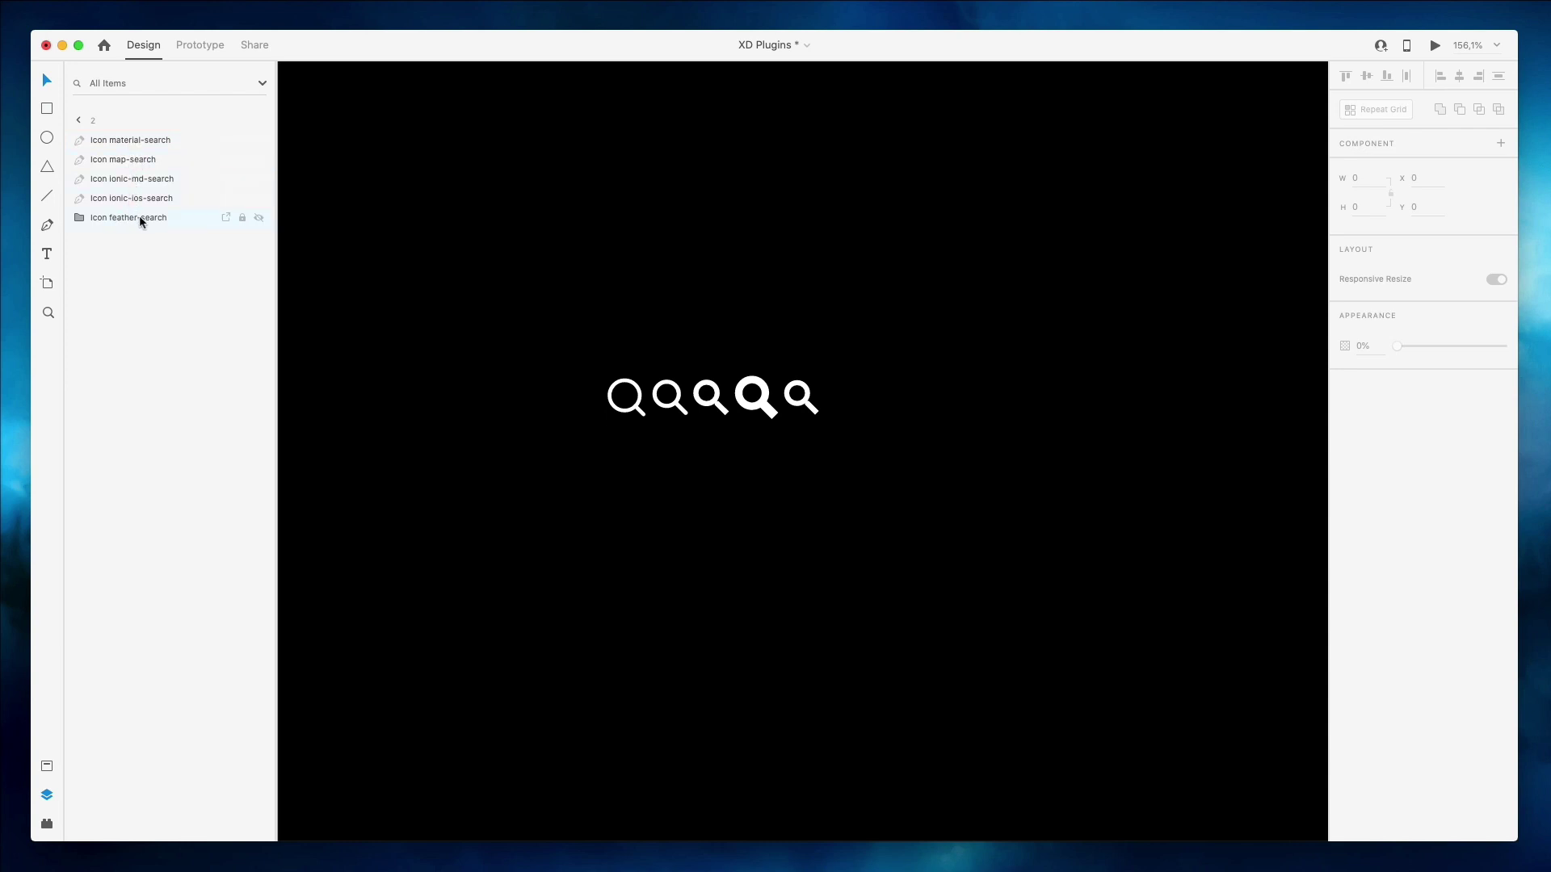
Back in Icons 4 Design, marquee-select the five search icons and delete them.
click(47, 823)
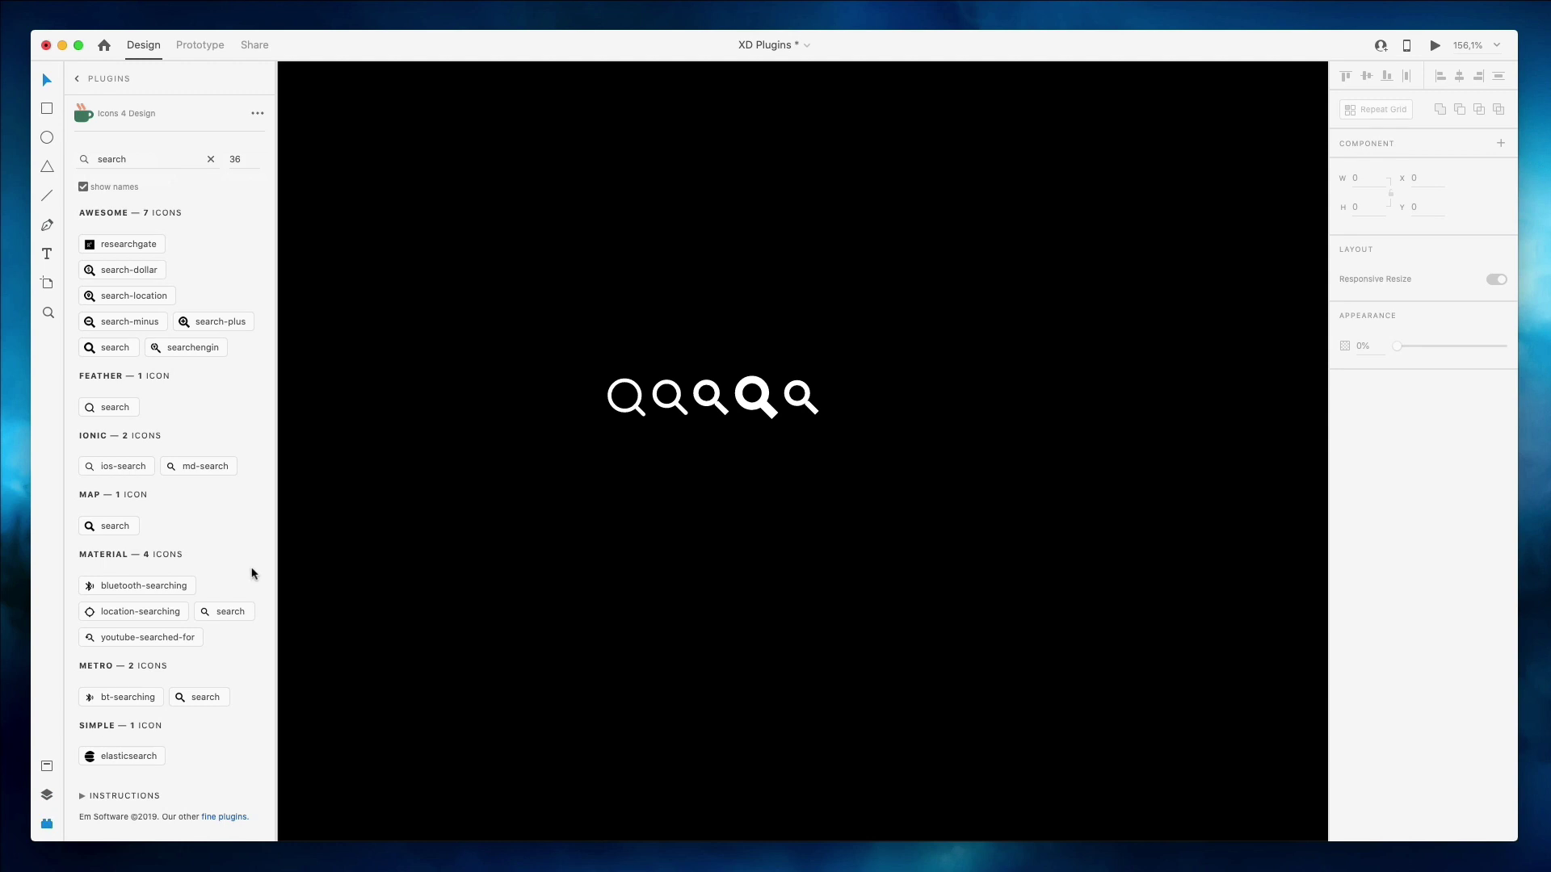
drag(904, 293, 586, 436)
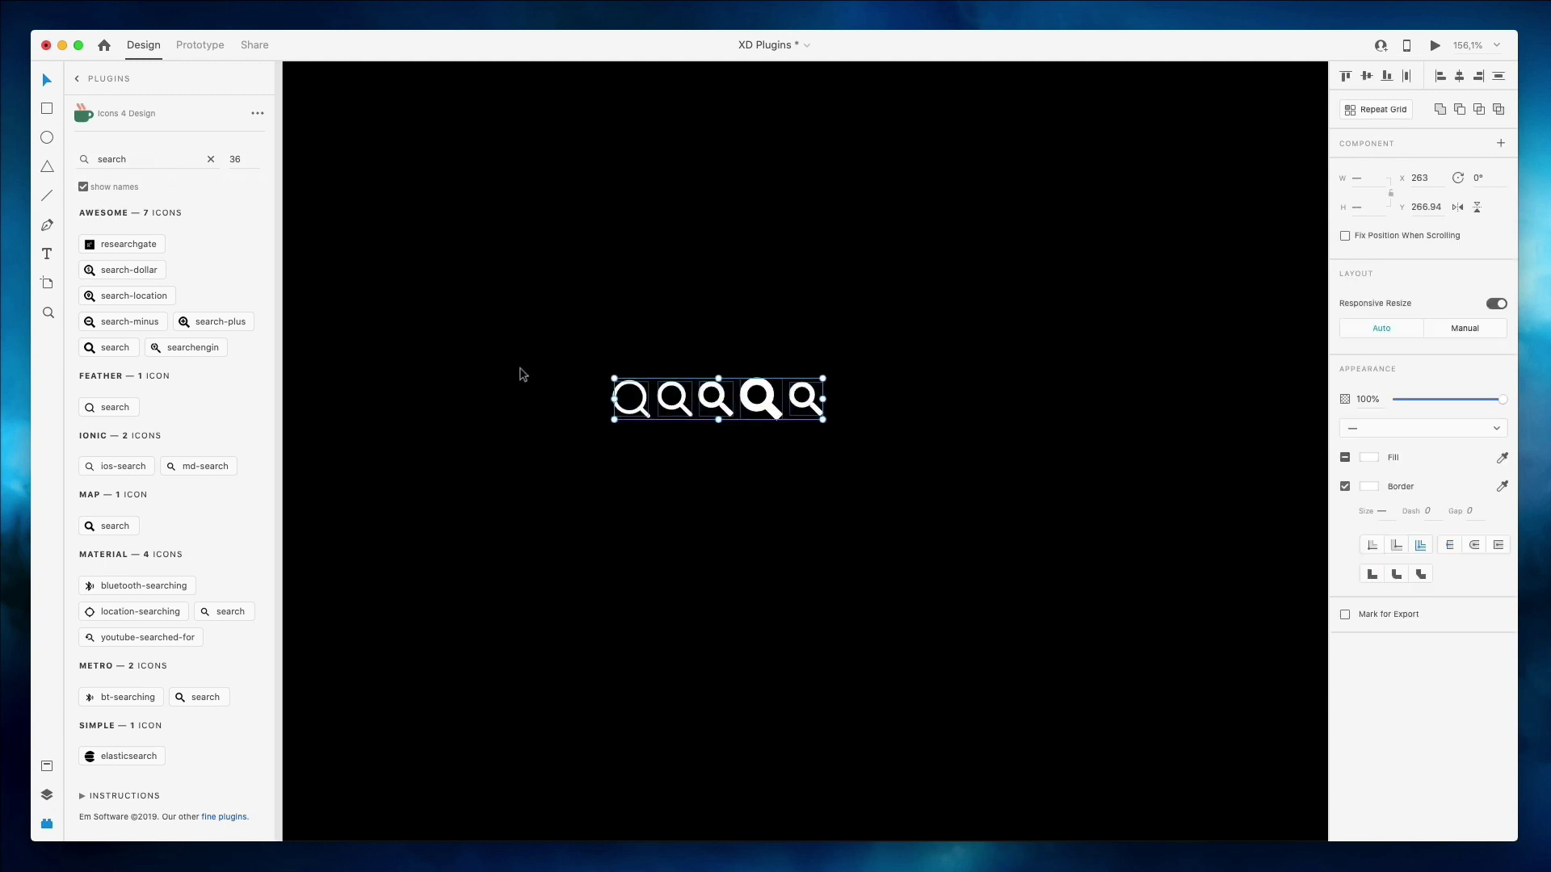
key(BackSpace)
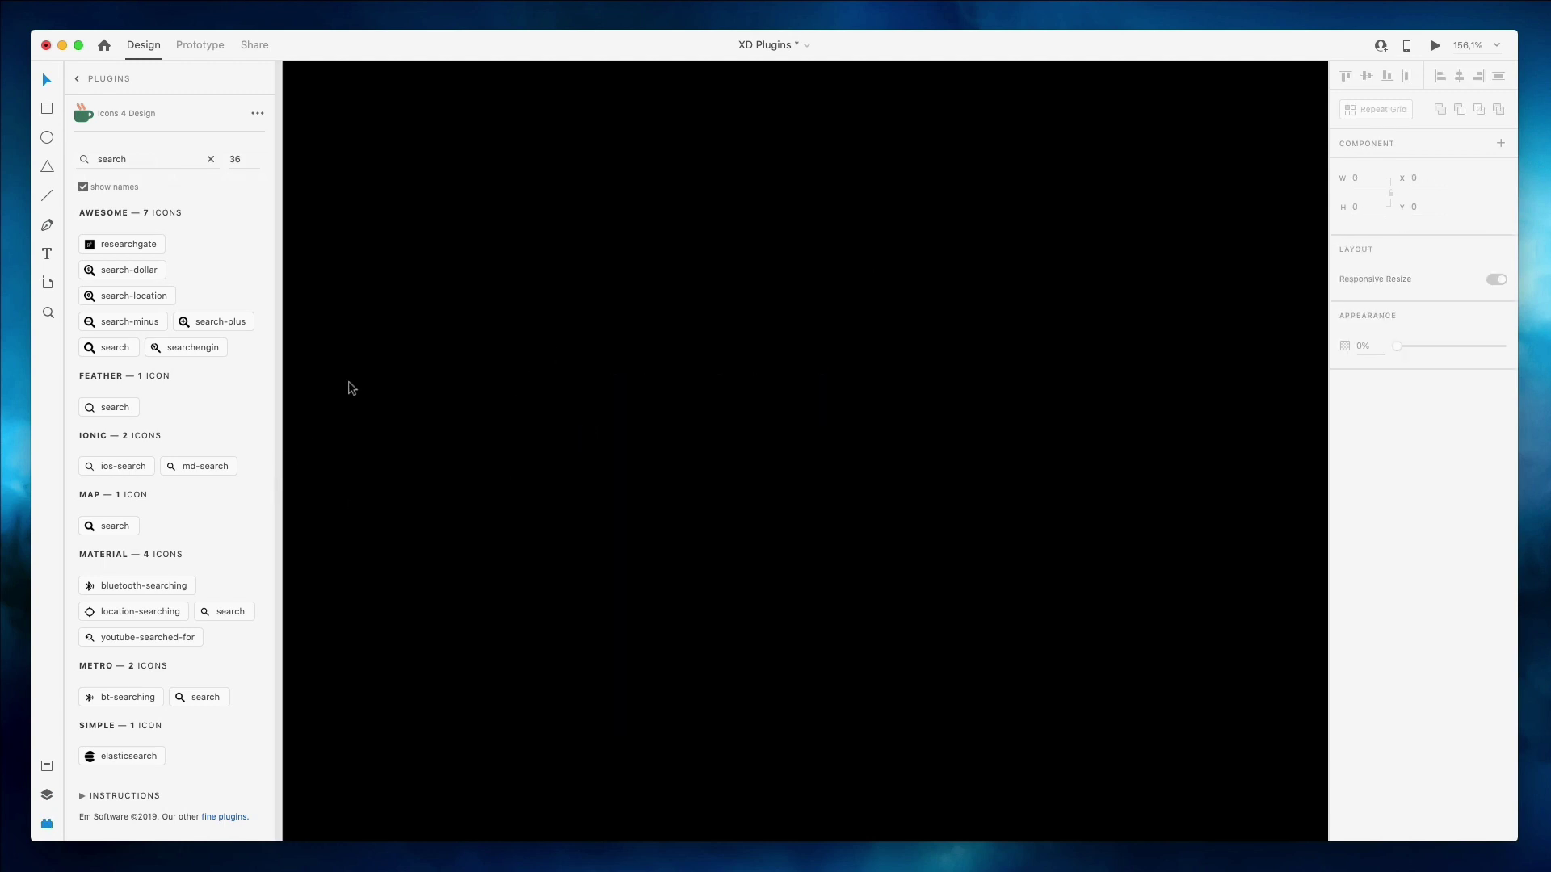
Select the black artboard, zoom to fit it, and change its fill to white.
click(78, 79)
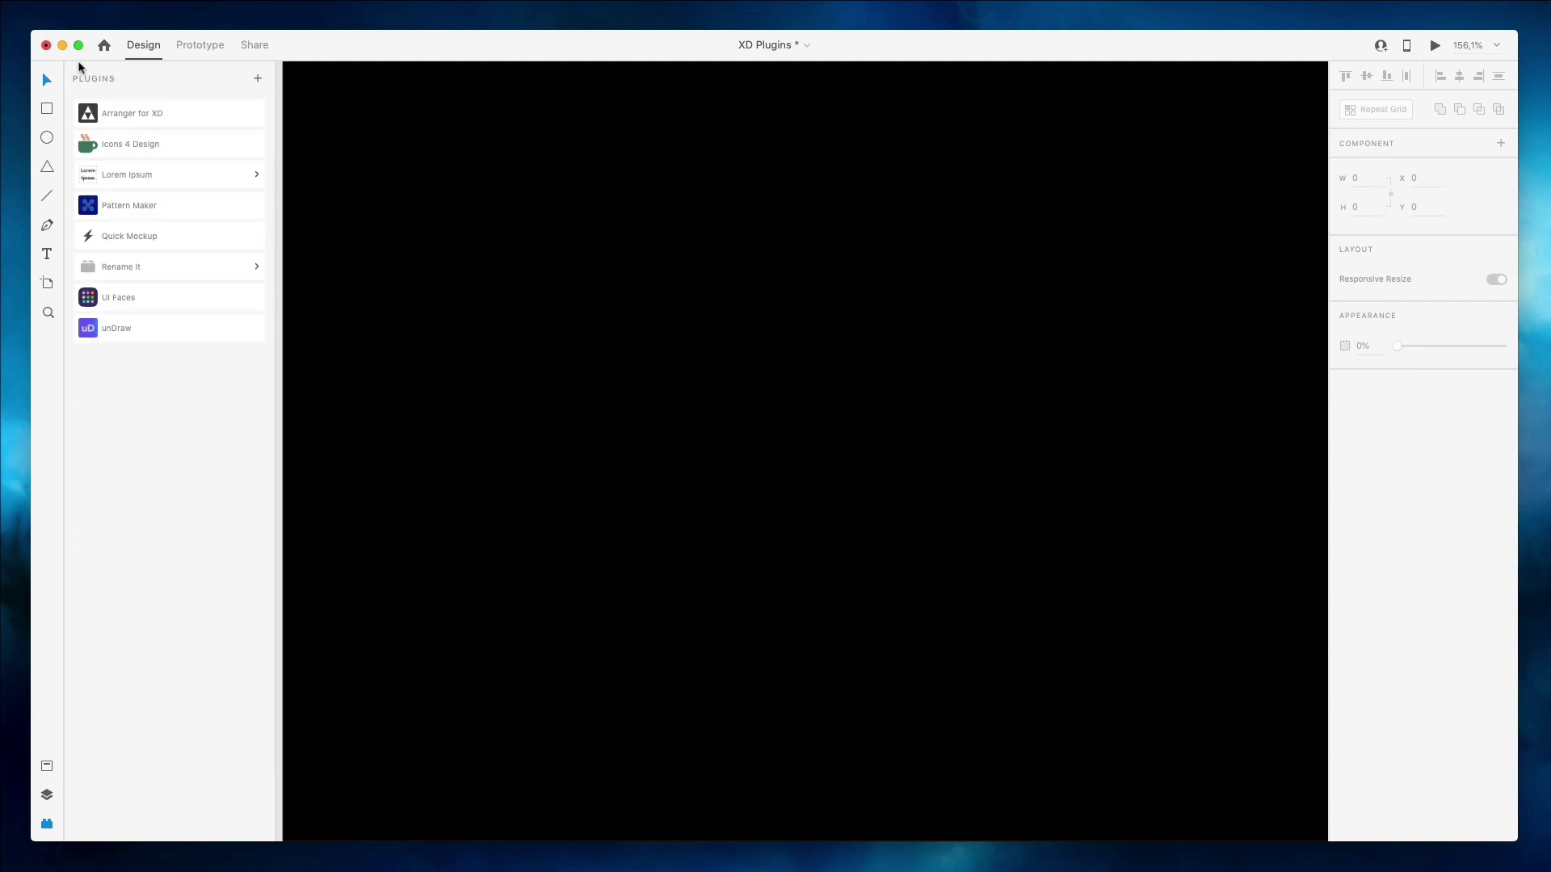
click(446, 216)
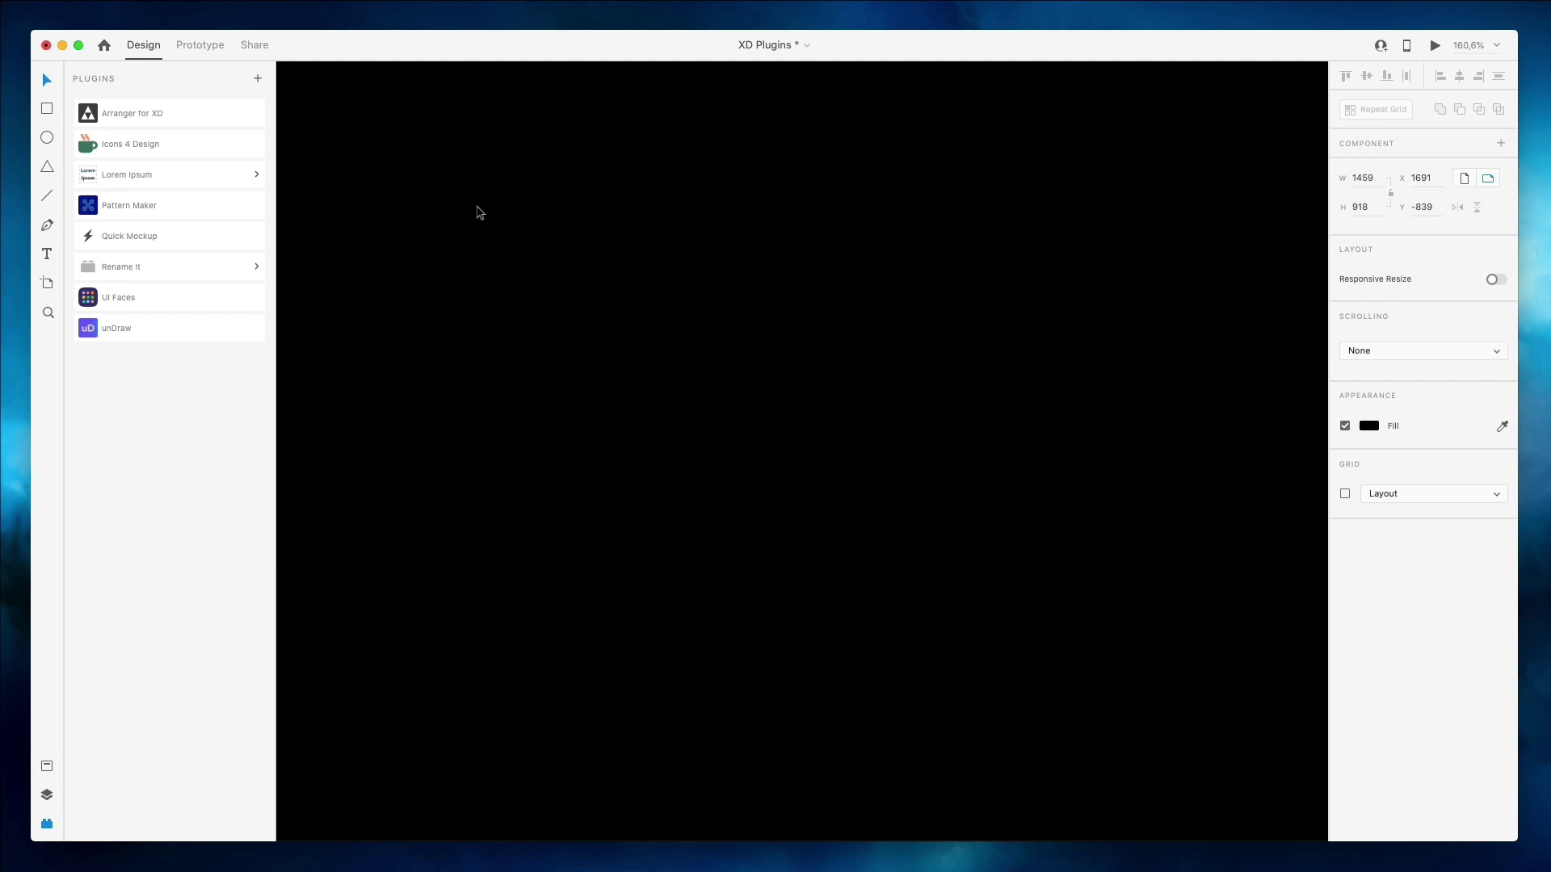
key(super+3)
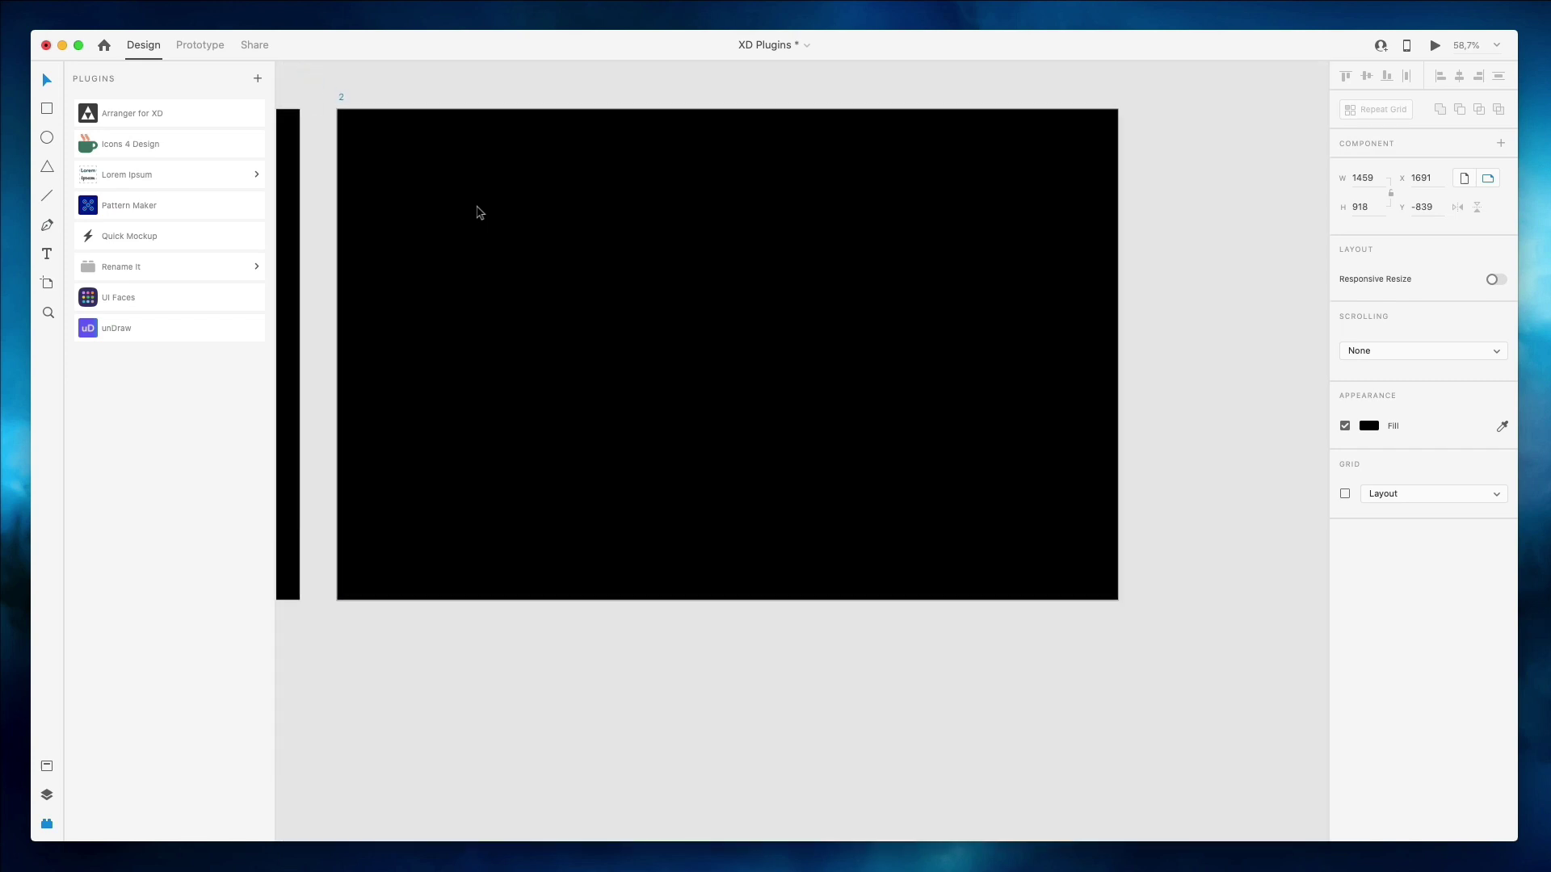
click(1363, 428)
drag(1196, 375, 938, 123)
click(1135, 109)
scroll(413, 118, up, 3)
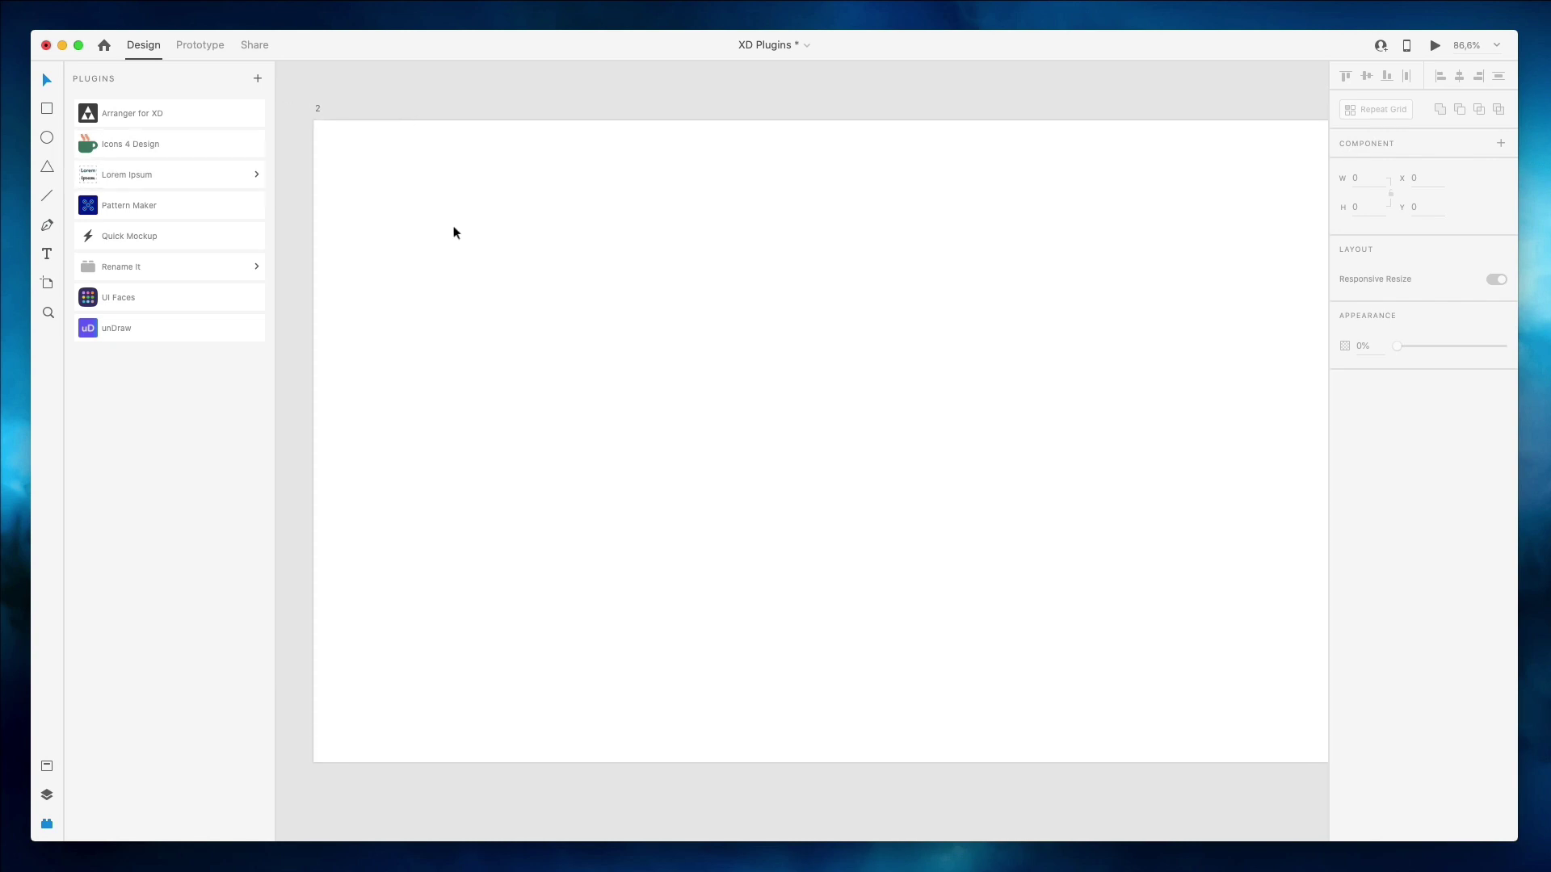
Draw an area text box across the artboard with the Text tool.
key(t)
drag(442, 228, 842, 500)
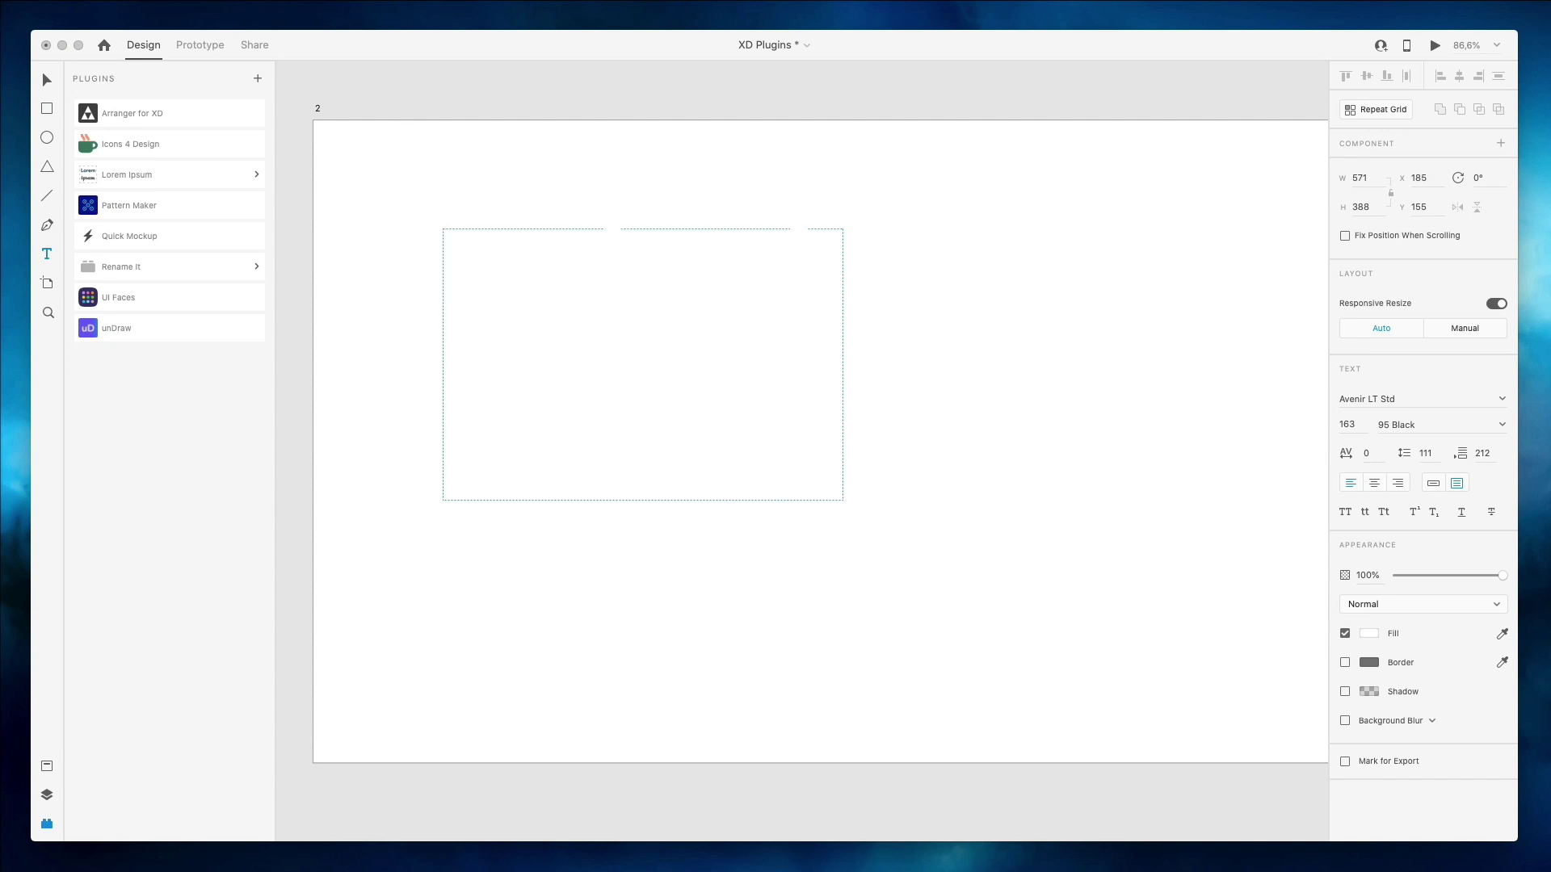
key(super+a)
key(Escape)
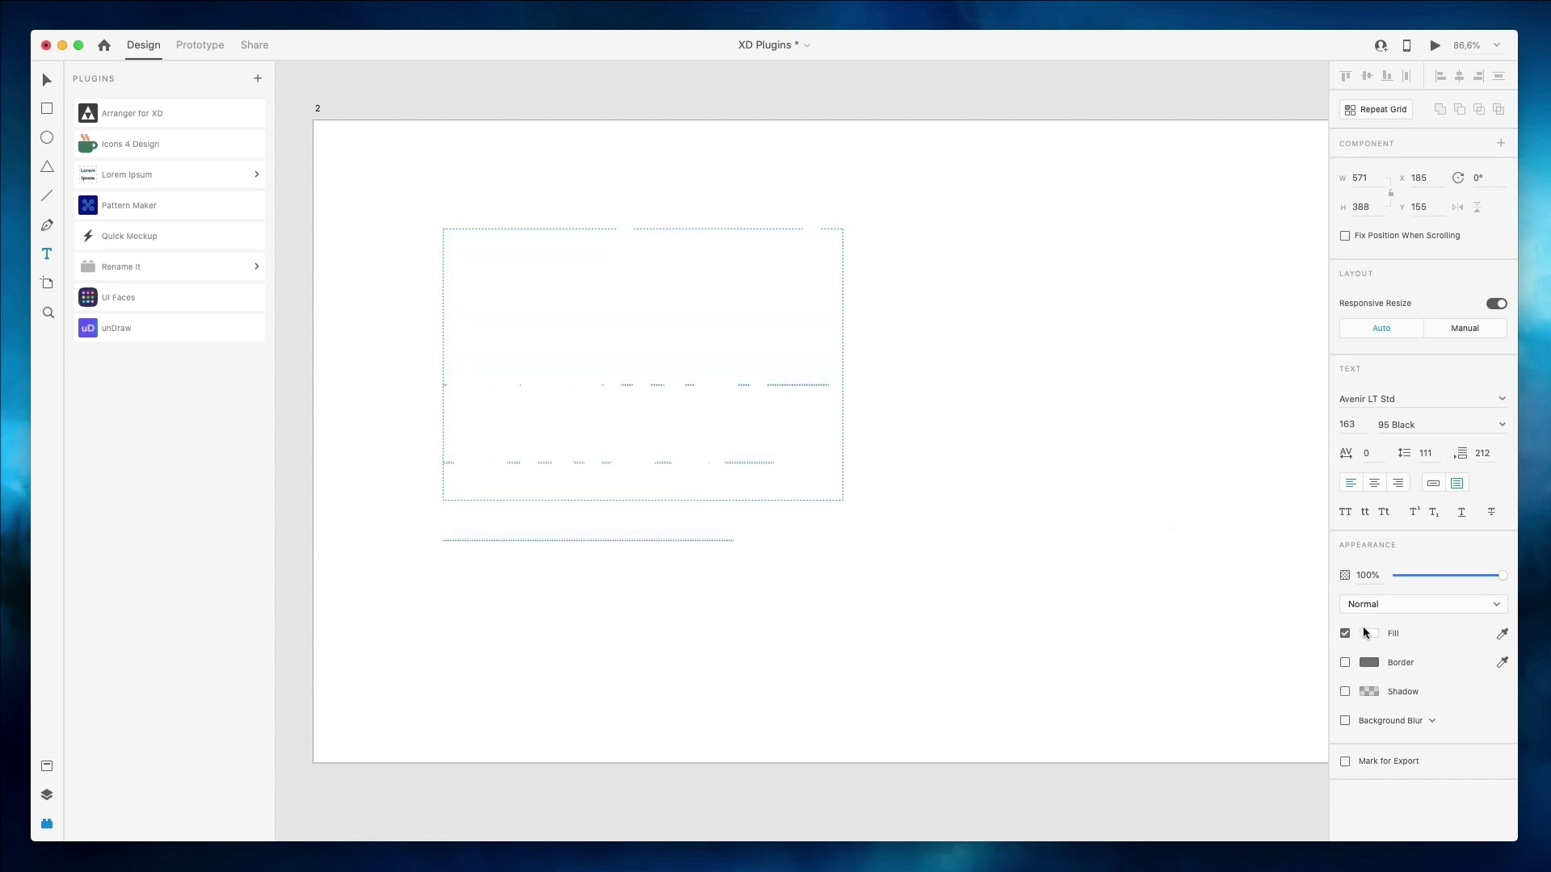
Make the sample text black and reduce its font size to 53.
click(1369, 633)
drag(1207, 585, 1049, 806)
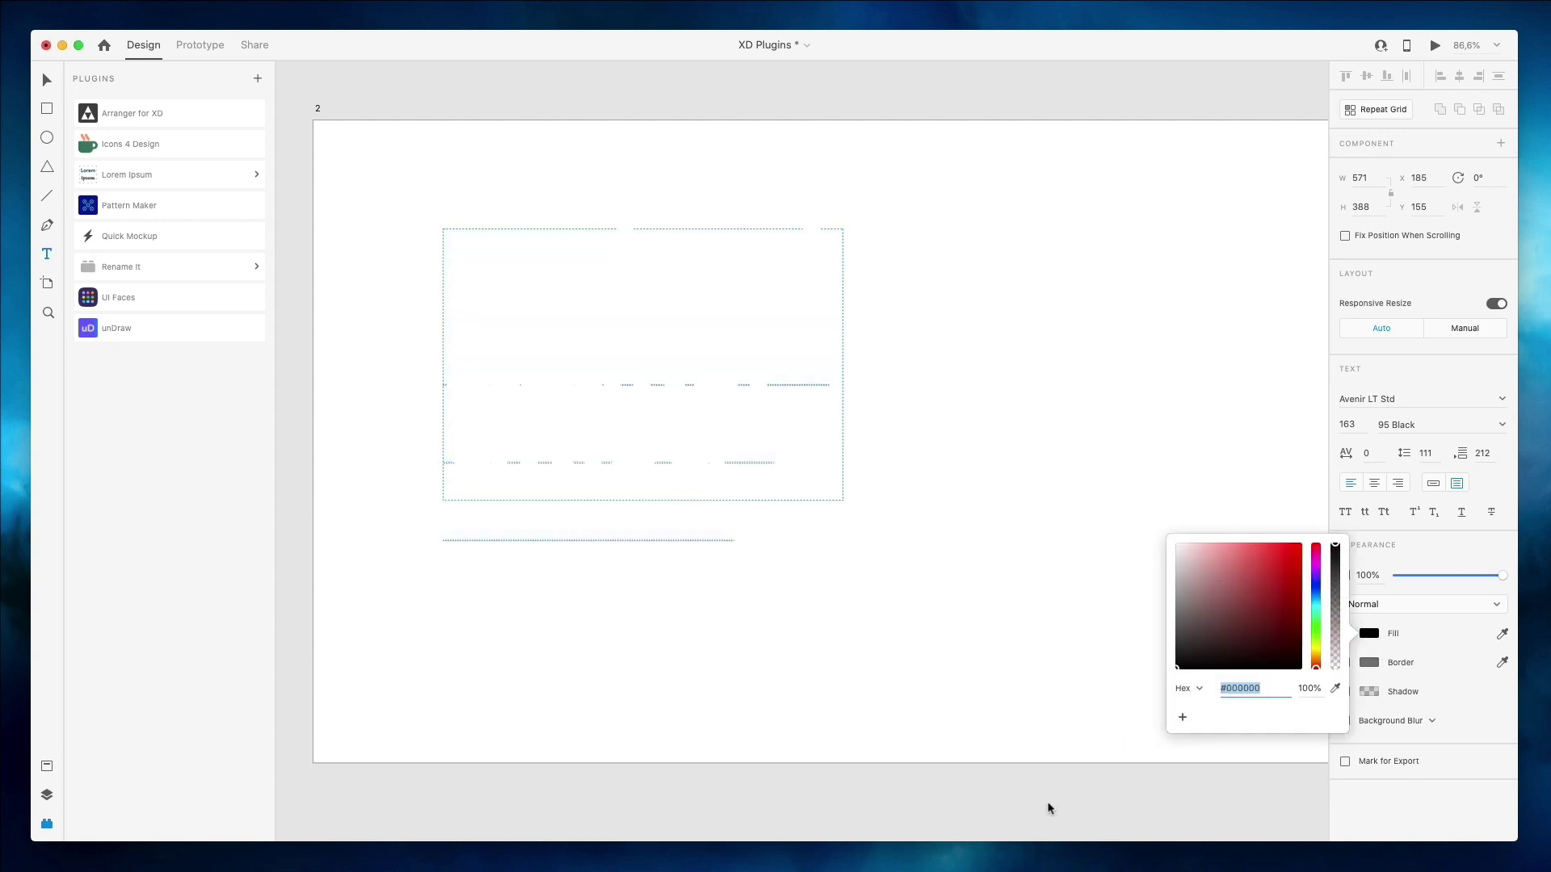
key(Escape)
double_click(810, 382)
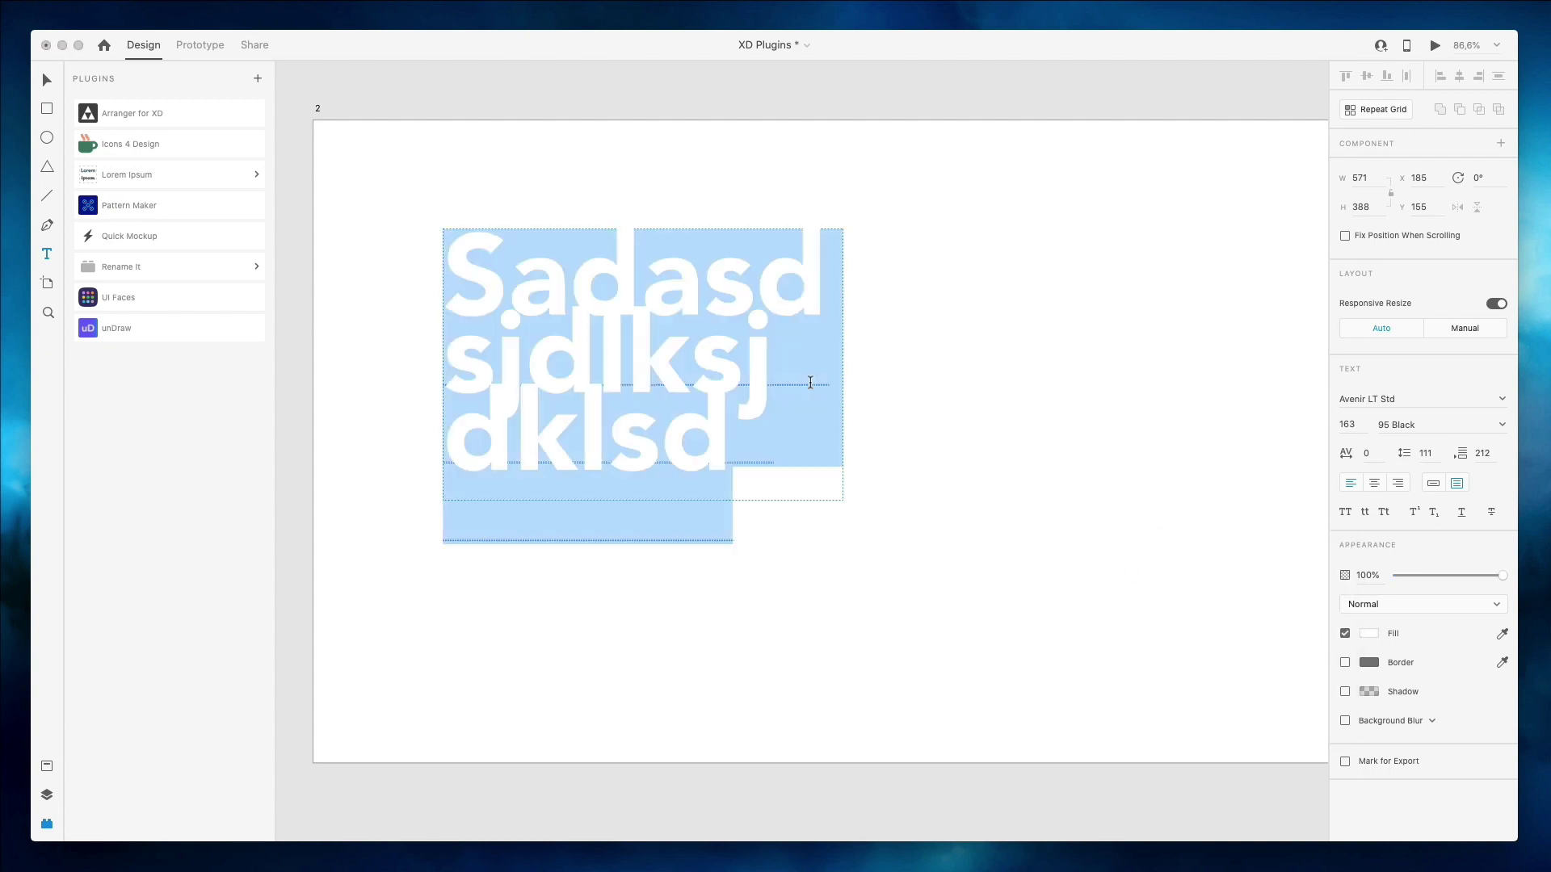
click(1369, 634)
drag(1212, 630, 1153, 721)
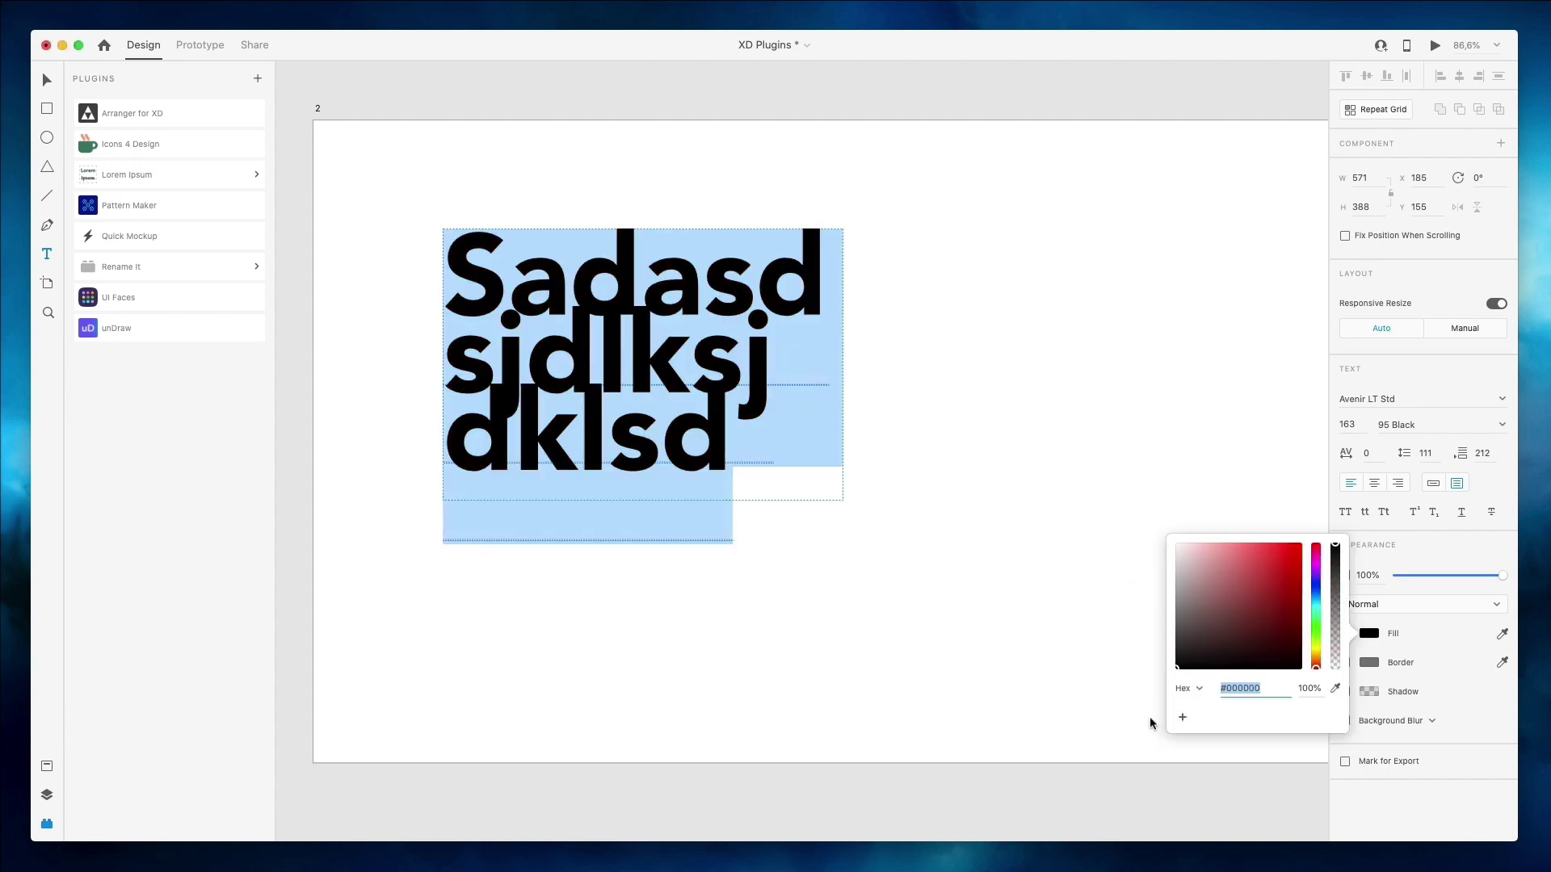
click(1355, 424)
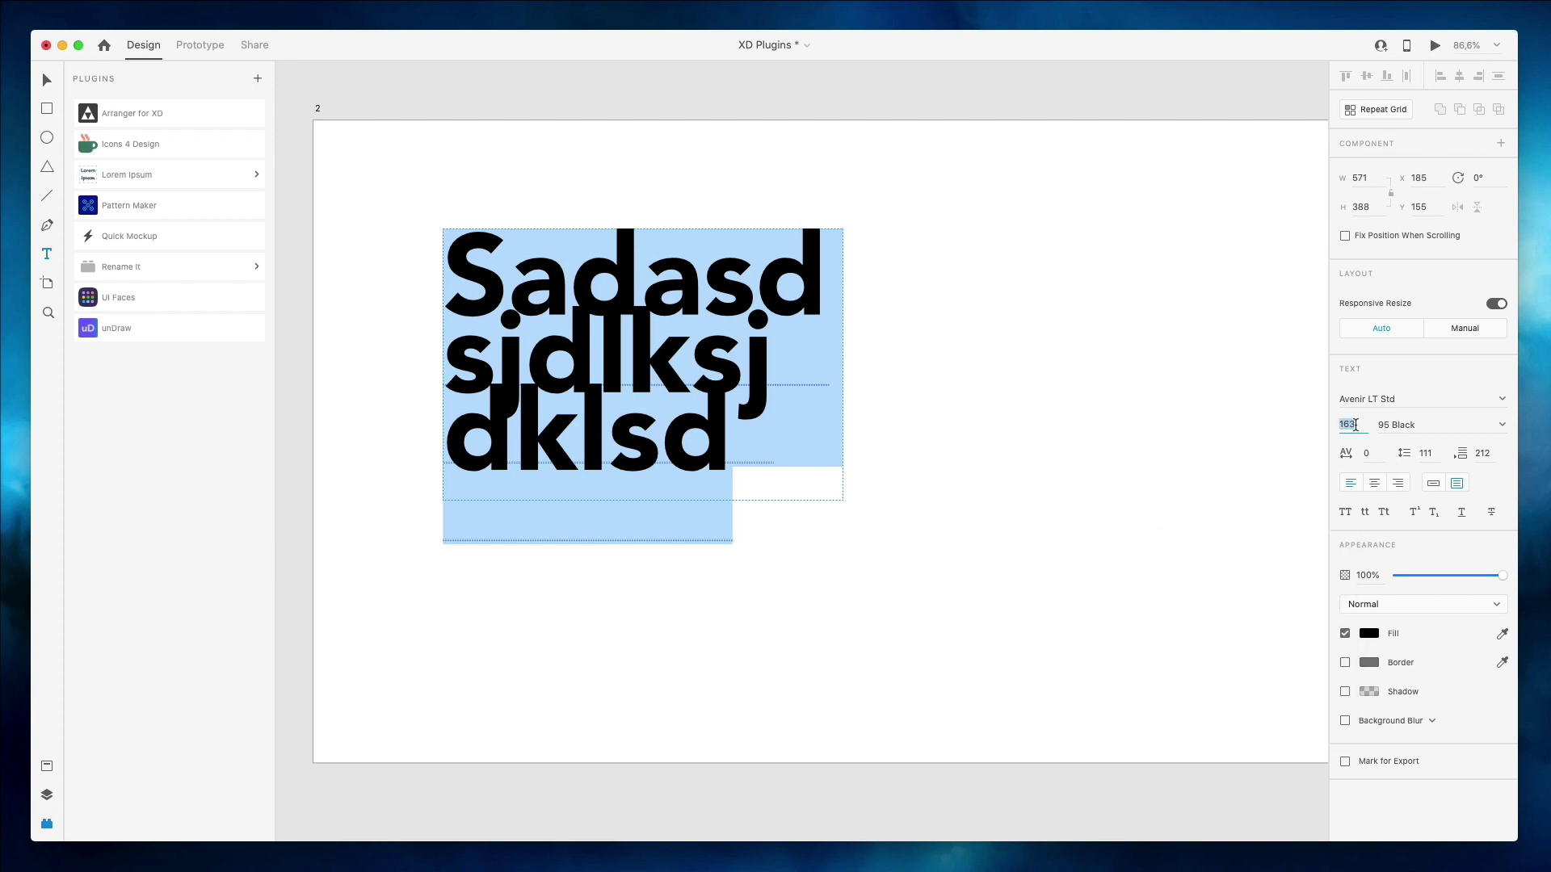
key(shift+Down)
key(shift+Down)
key(shift+Down)
key(shift+Down)
key(shift+Down)
key(shift+Down)
key(shift+Down)
key(shift+Down)
key(shift+Down)
key(shift+Down)
key(shift+Down)
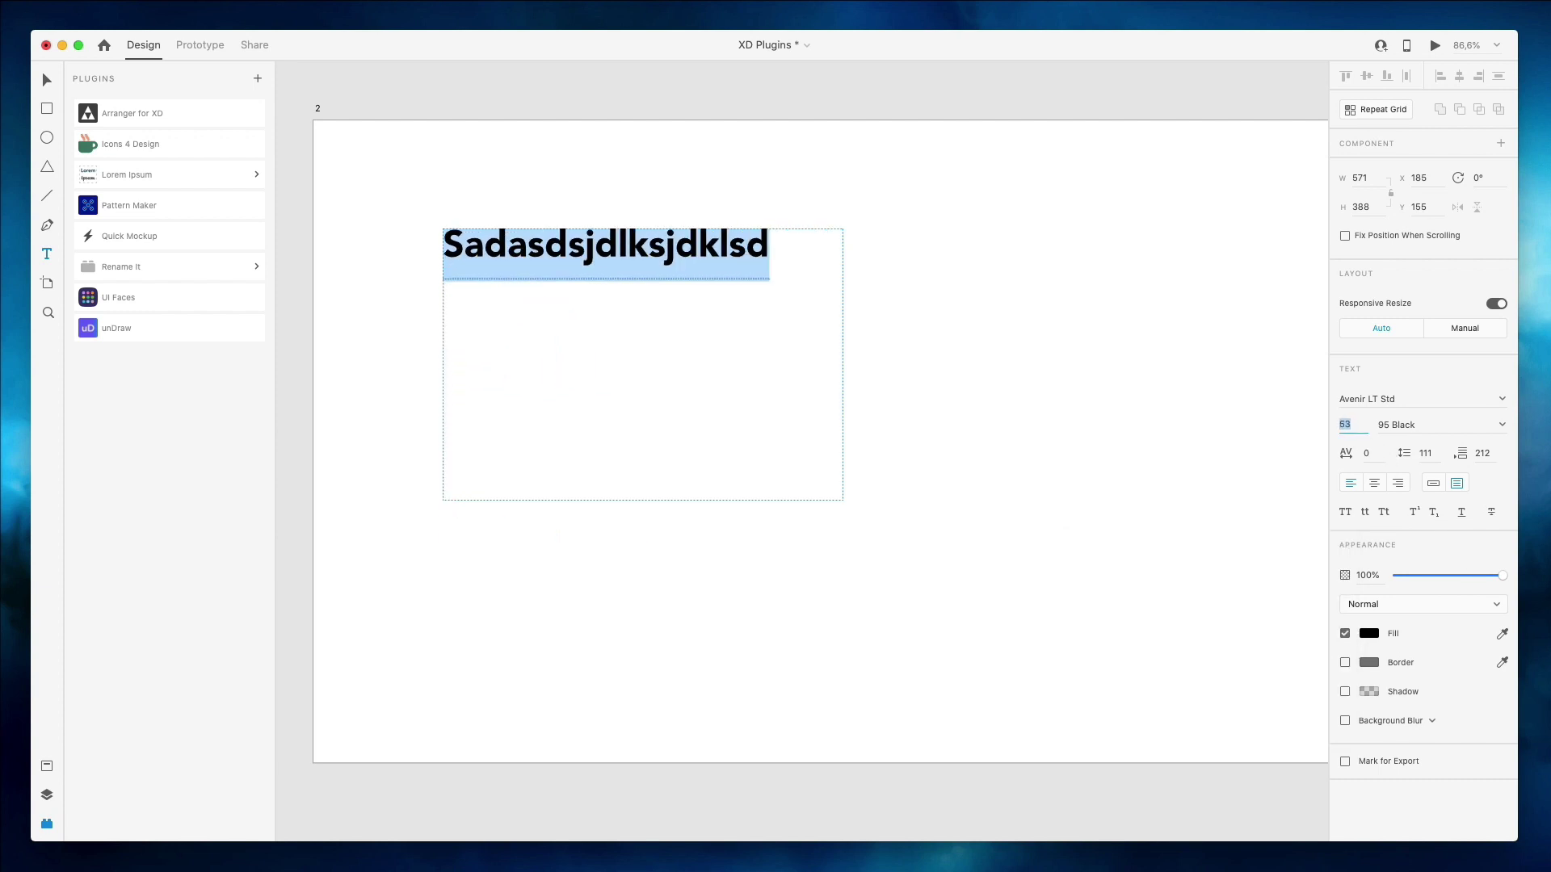
key(Escape)
key(Escape)
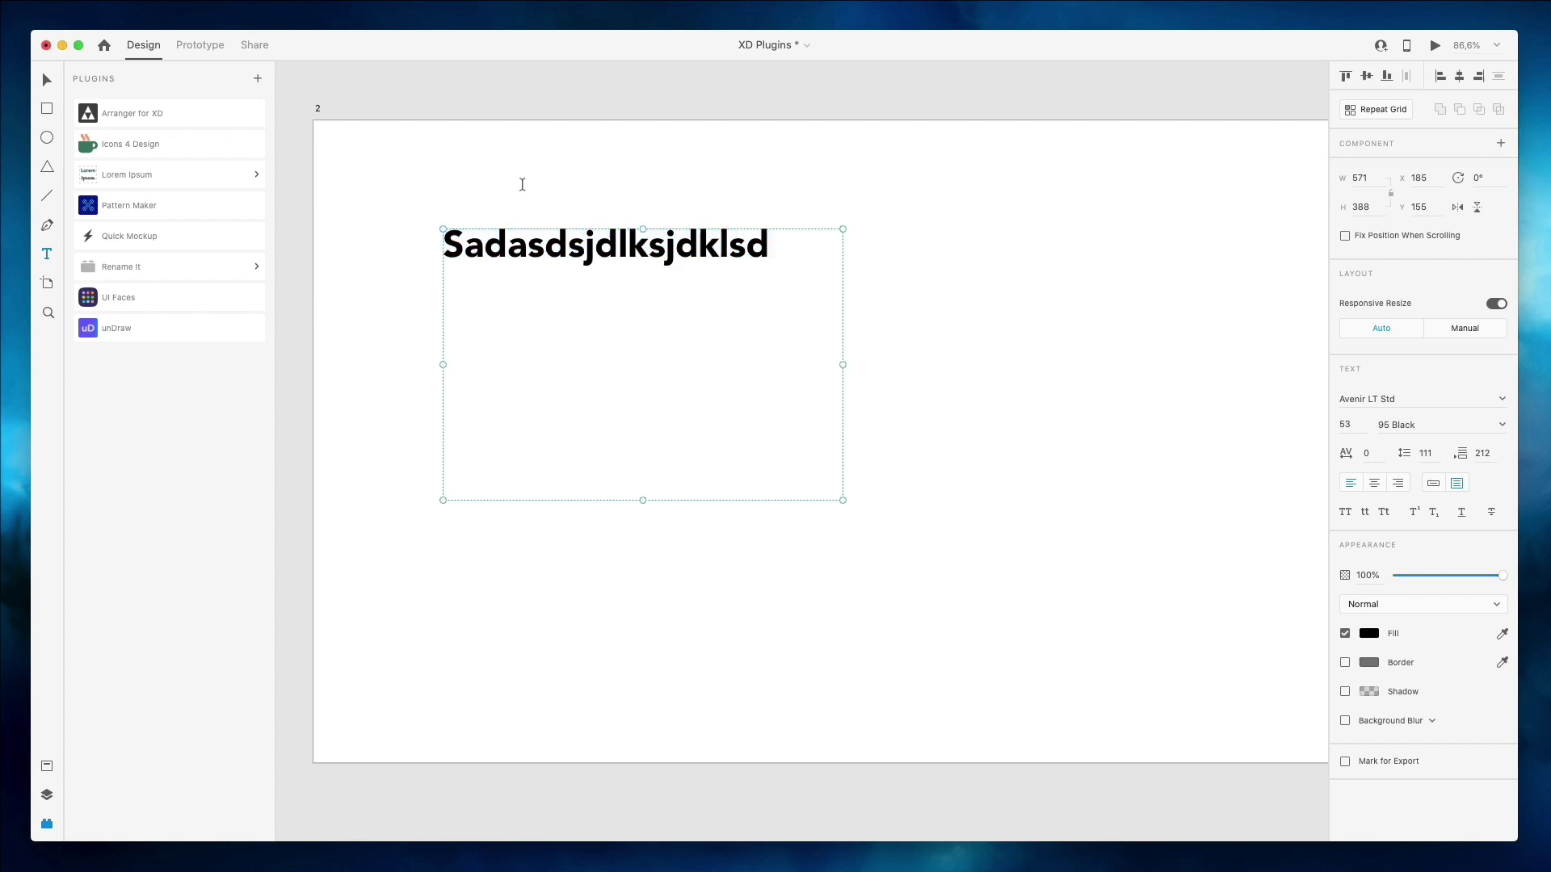
Start Lorem Ipsum's Fill with placeholder text and accept its privacy policy.
click(142, 170)
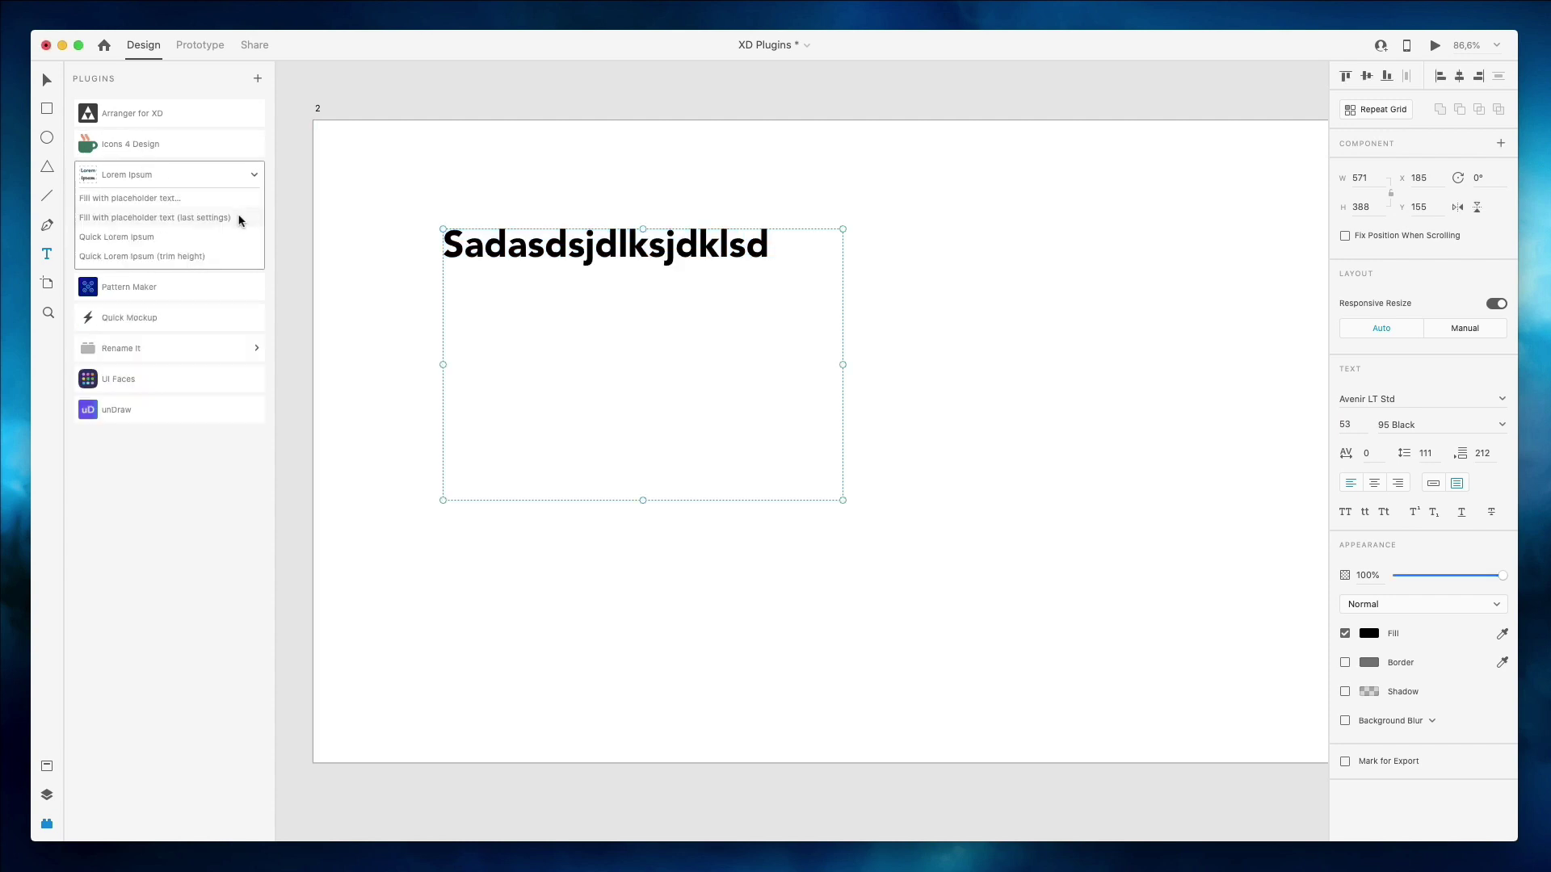
click(151, 197)
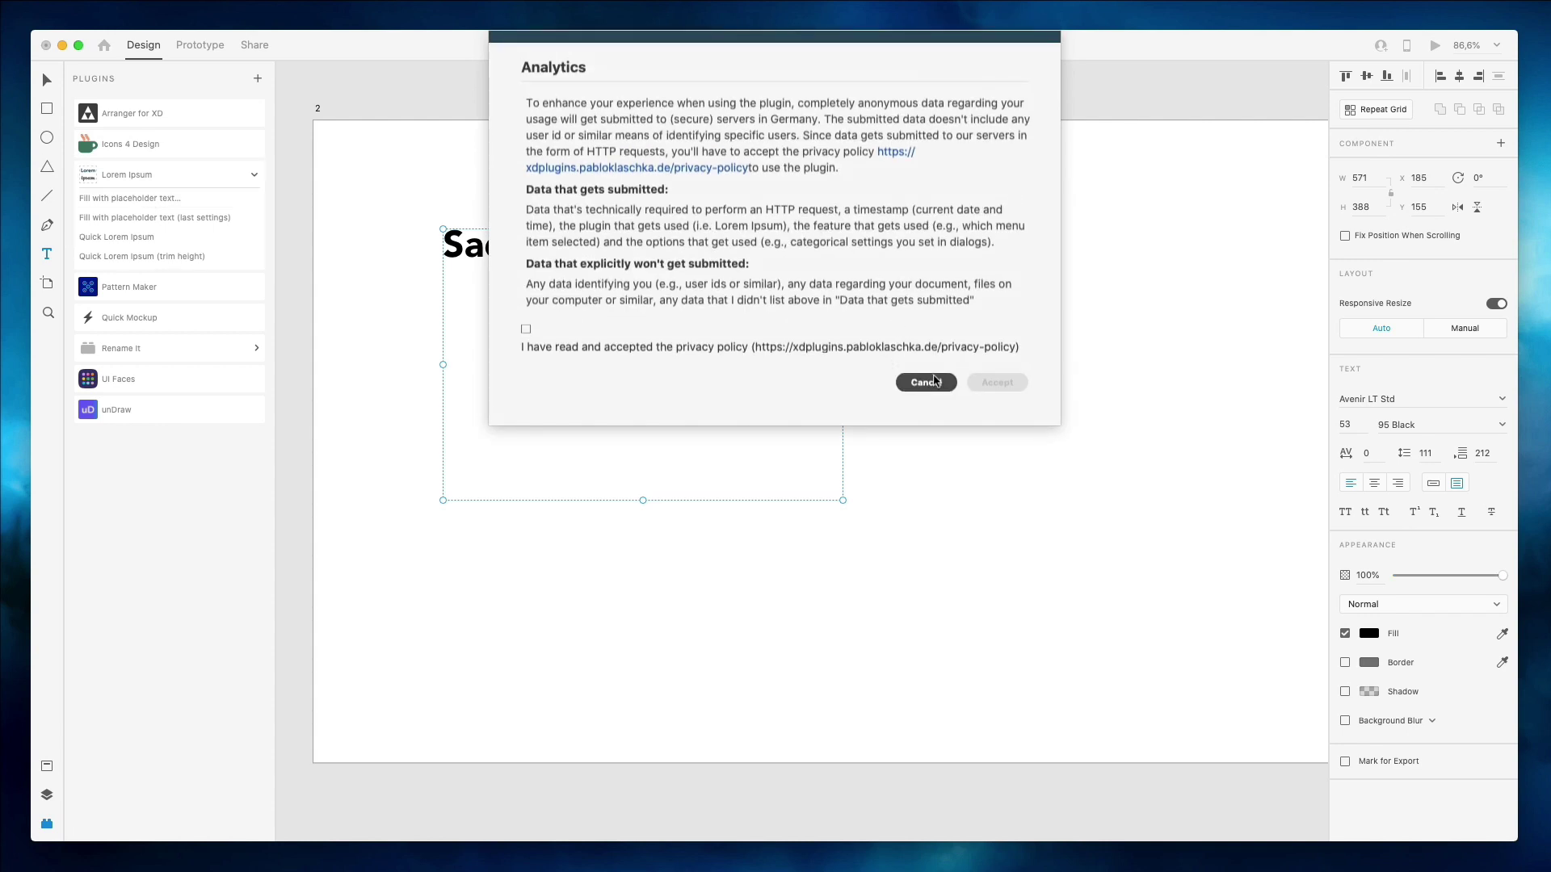
click(526, 330)
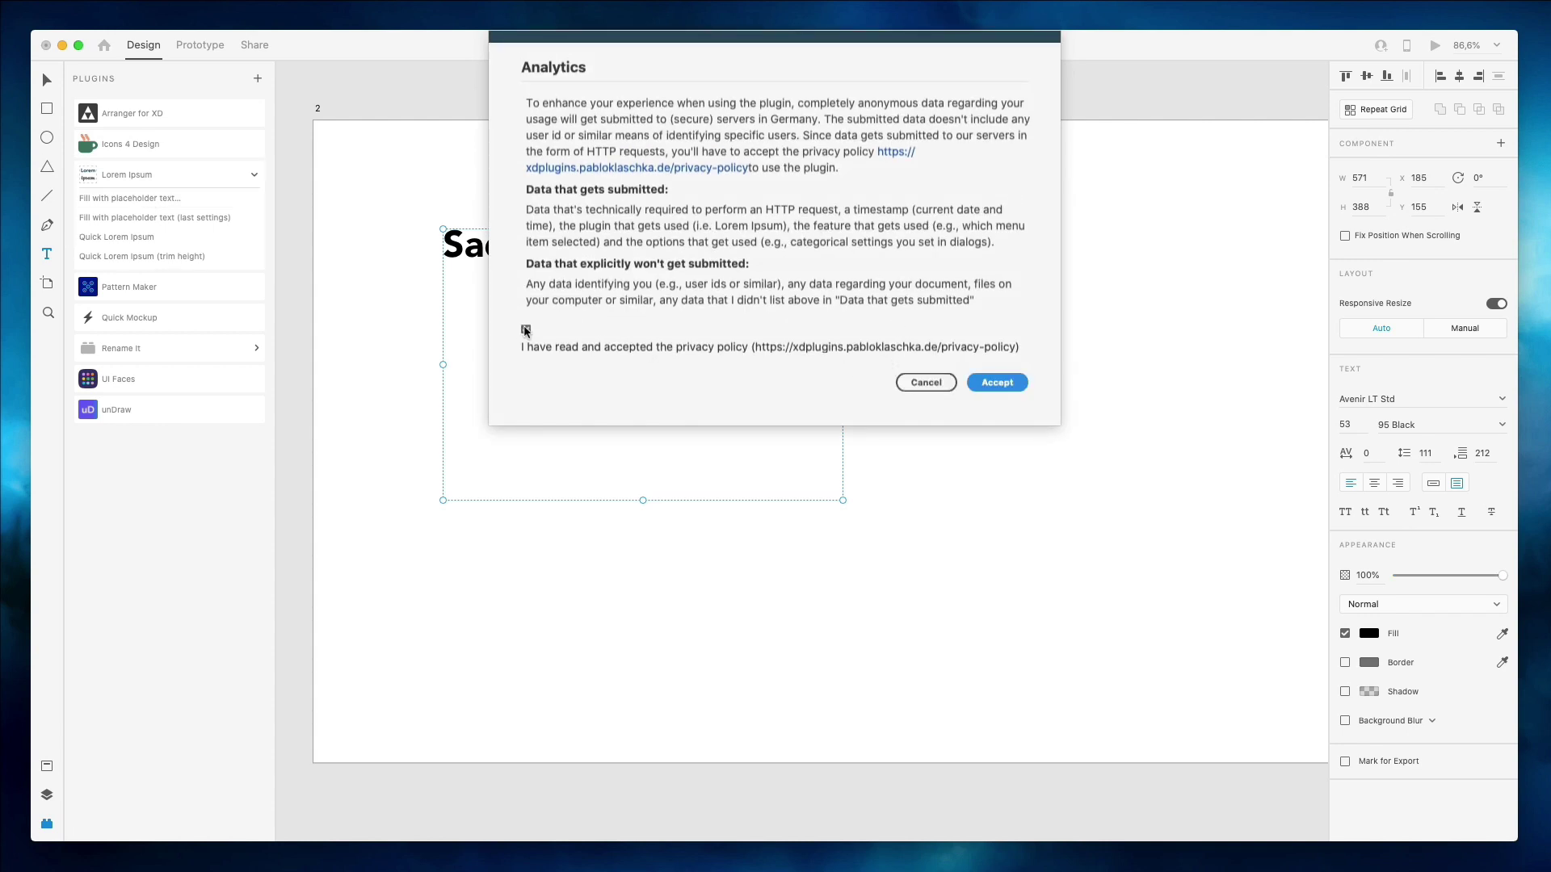
click(997, 382)
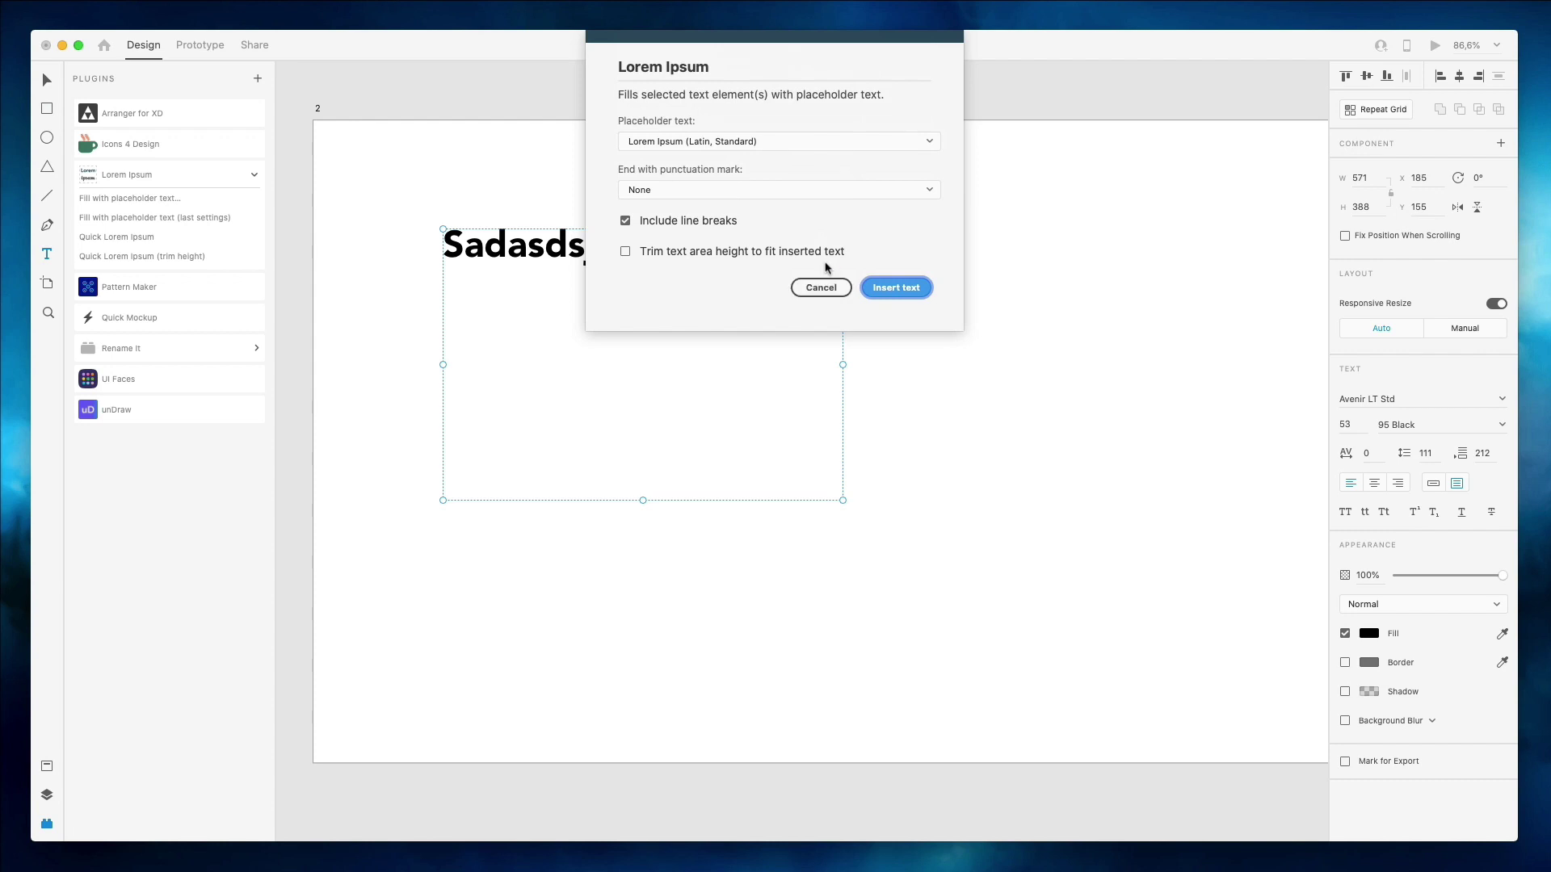
Keep Latin Standard Lorem Ipsum, end it with an ellipsis, and leave height trimming off.
click(732, 140)
click(868, 119)
click(693, 145)
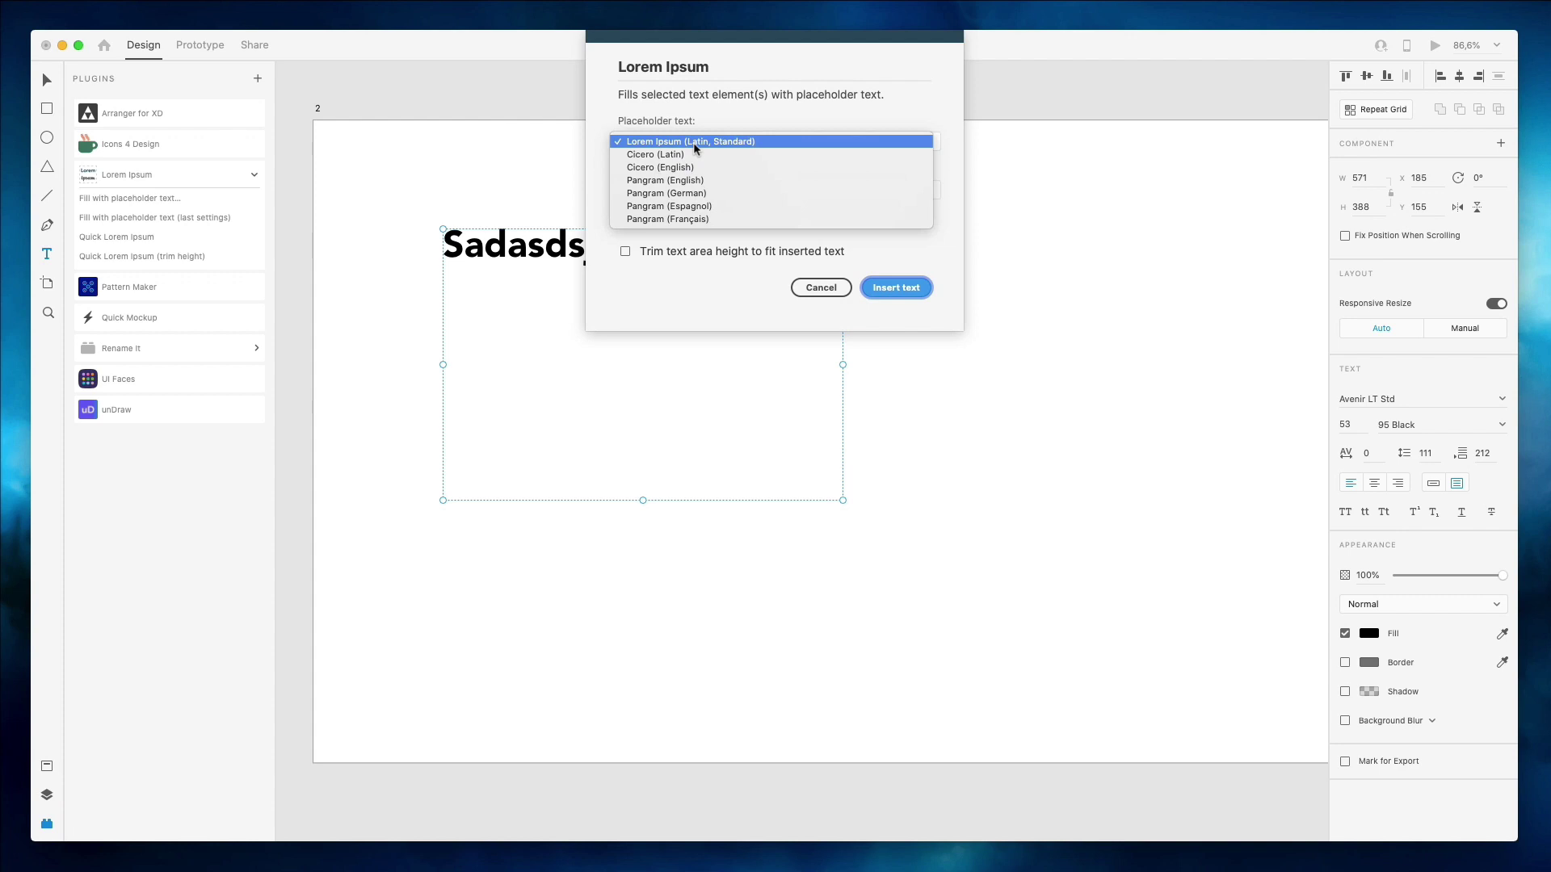
click(693, 142)
click(713, 190)
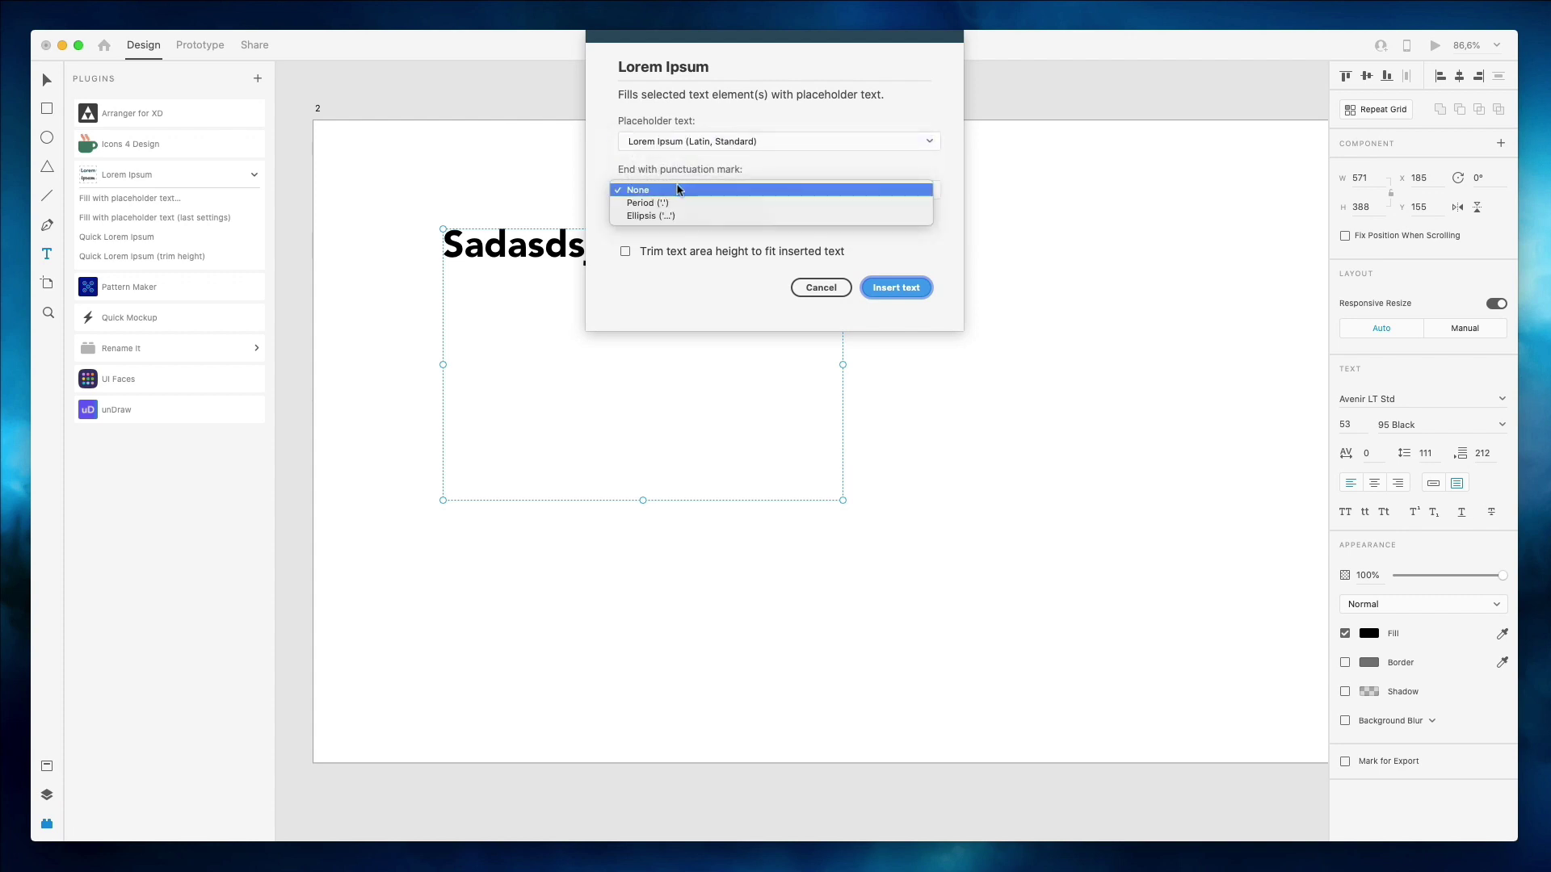
click(678, 190)
click(644, 190)
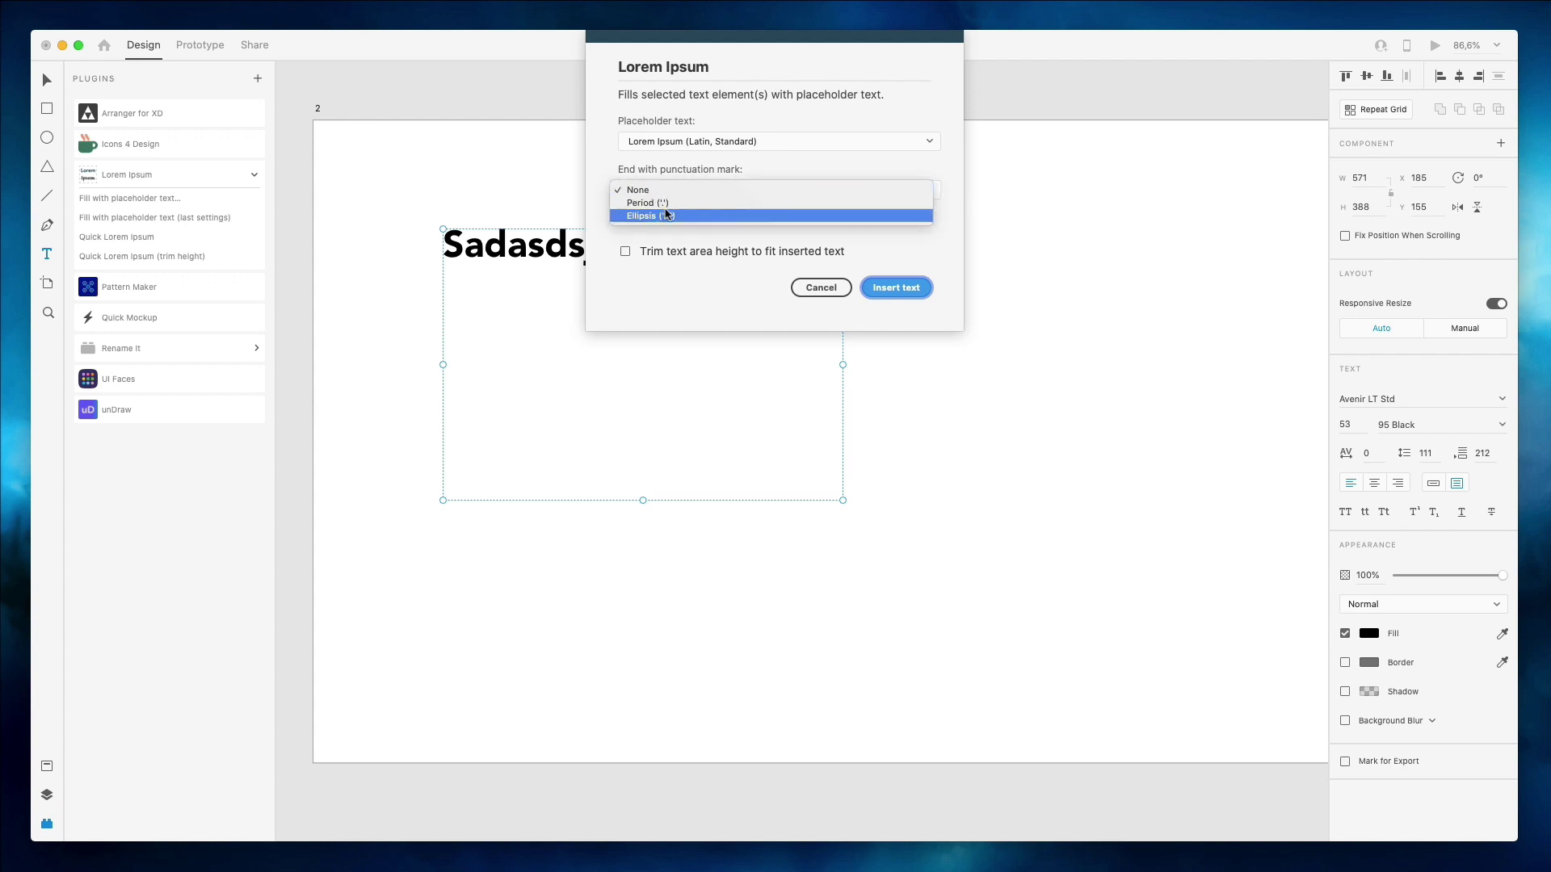
click(668, 216)
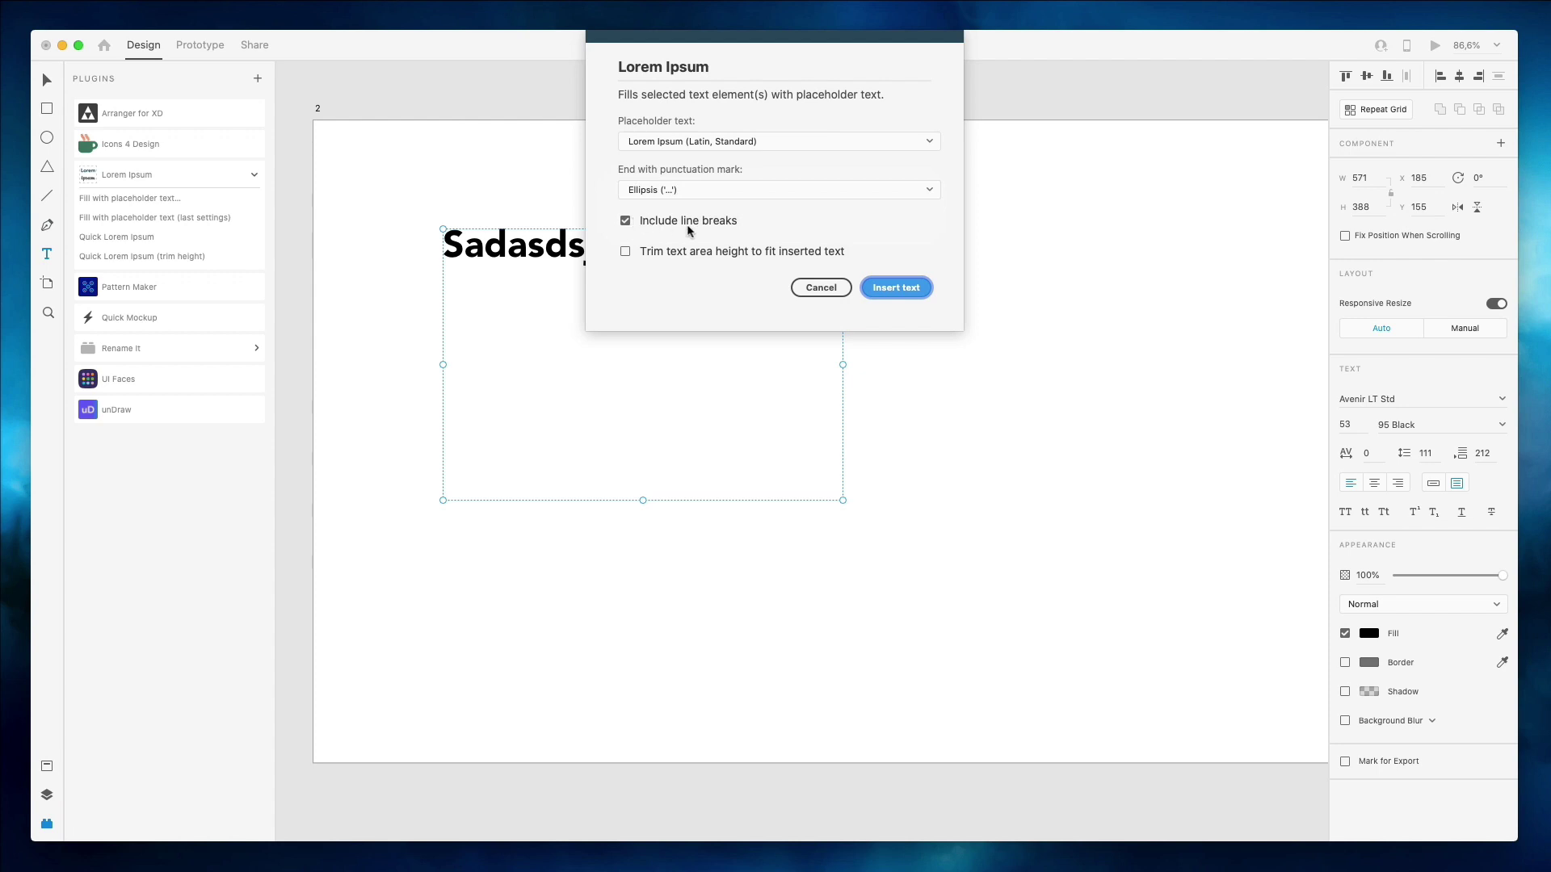
click(684, 251)
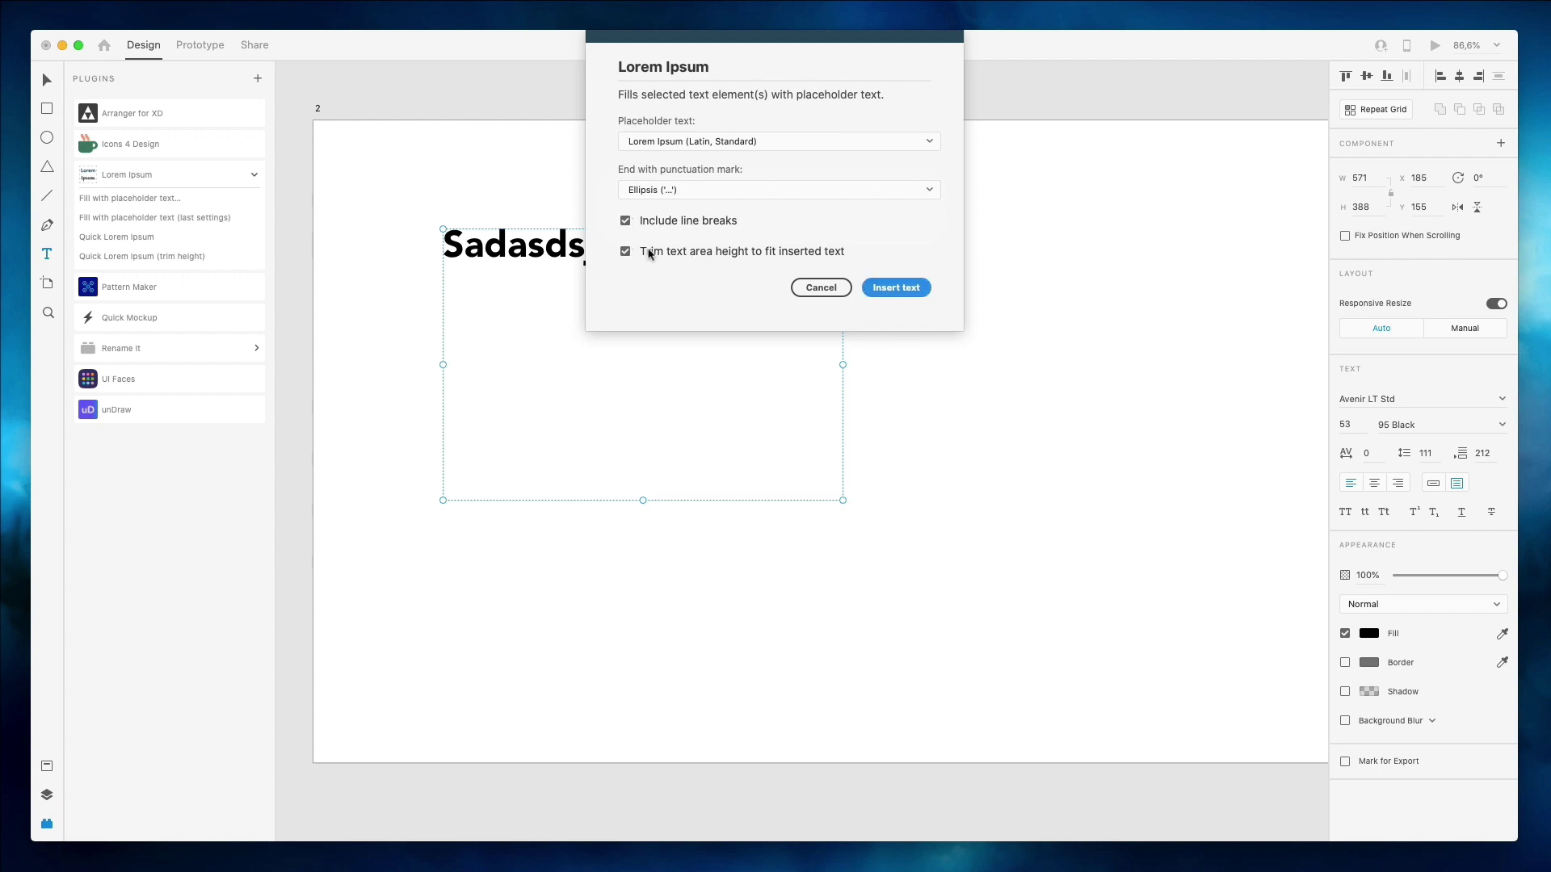
click(649, 253)
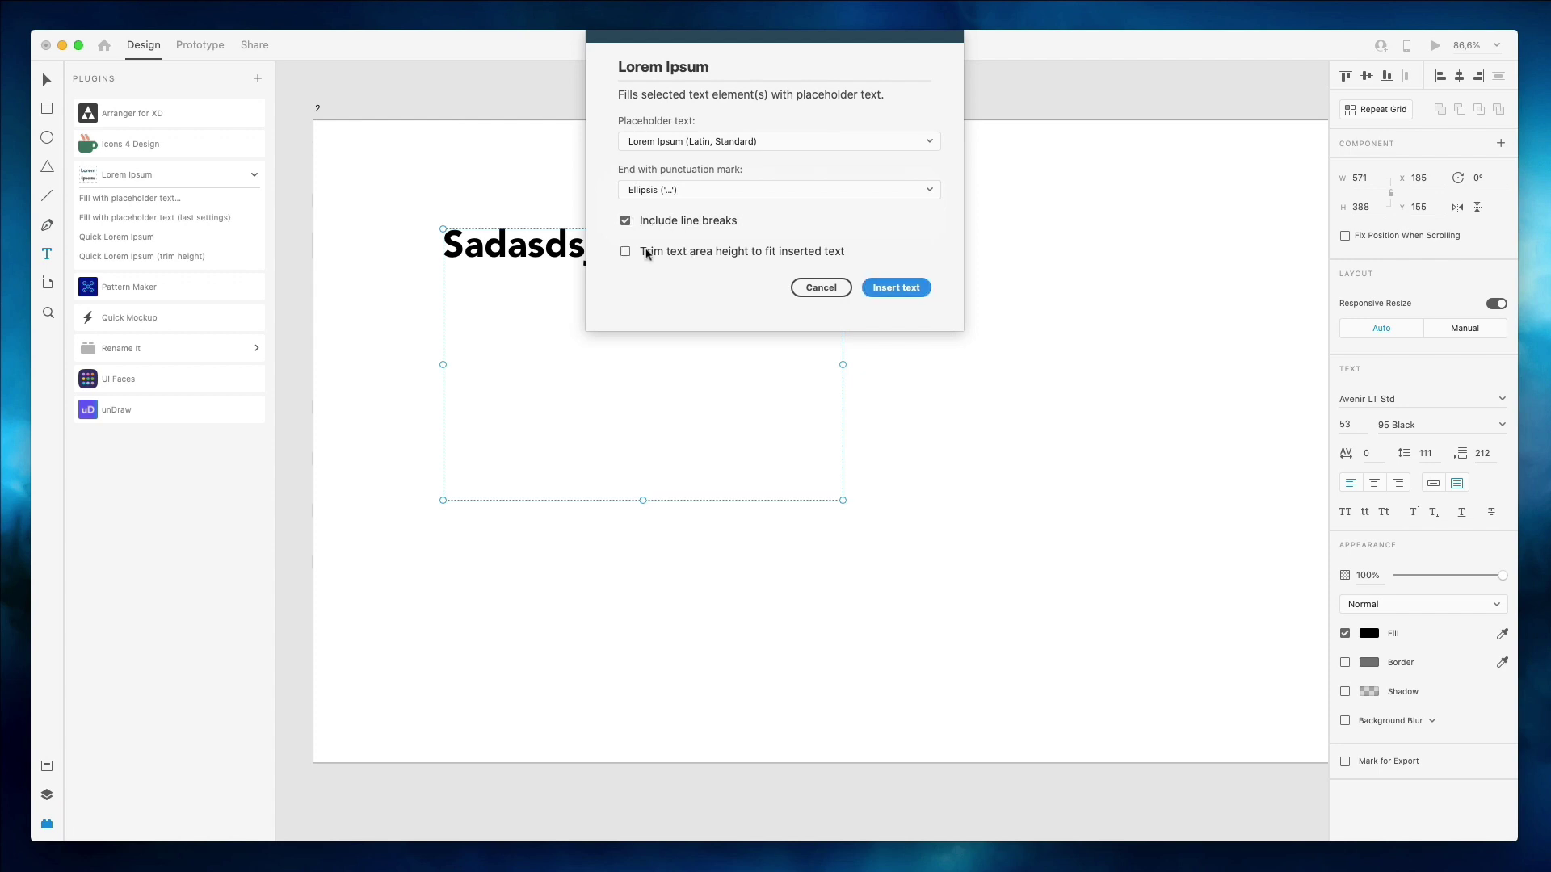
Insert the placeholder text, then set it to font size 12 and weight 85 Heavy.
click(912, 289)
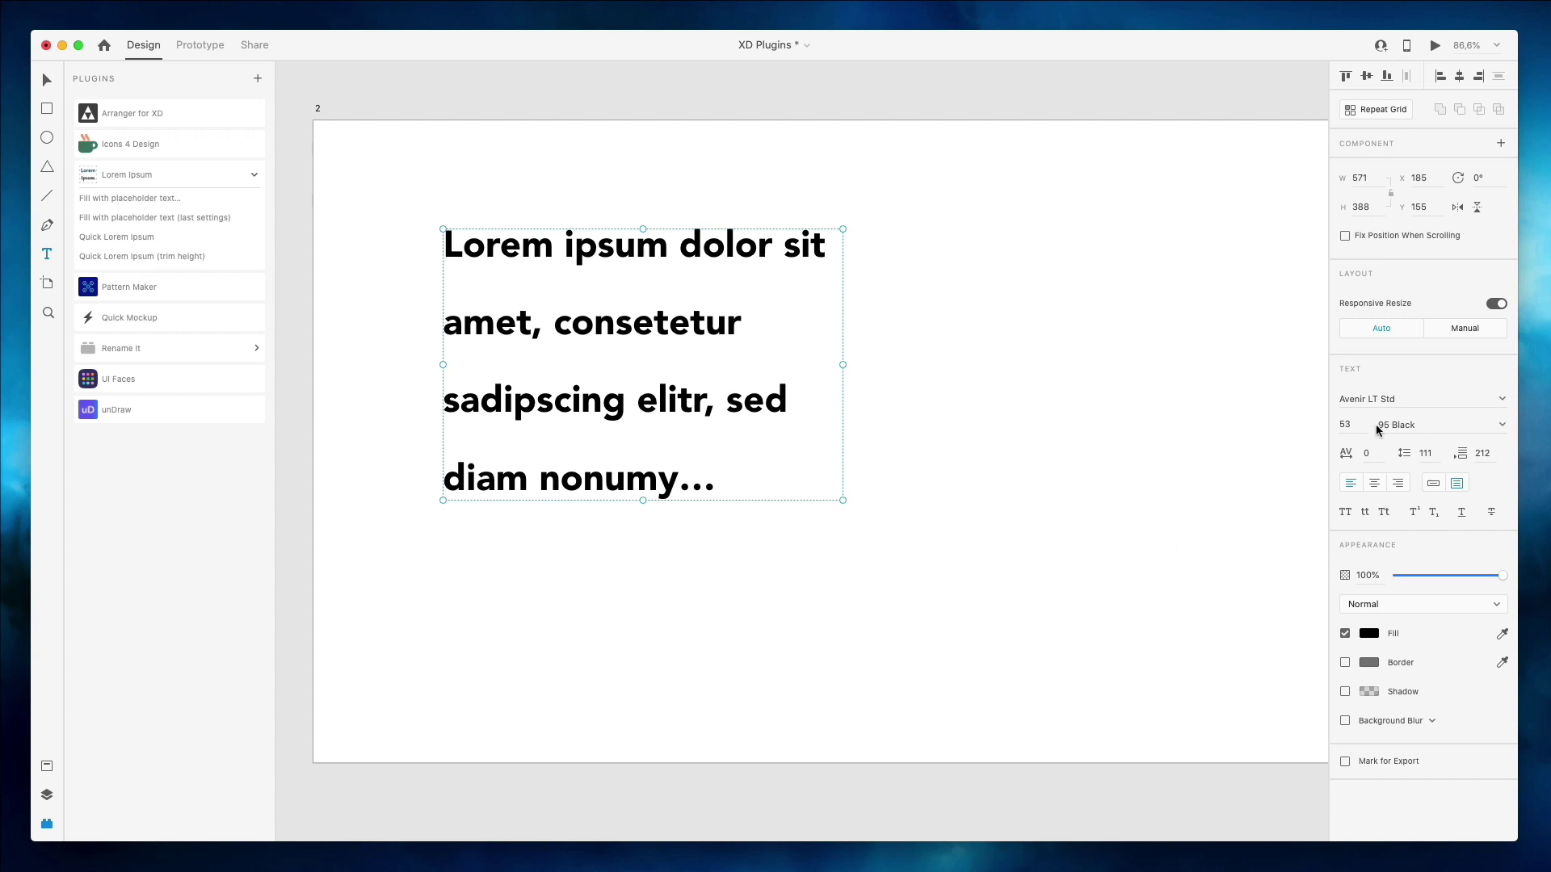
click(1350, 423)
key(shift+Down)
key(shift+Down)
key(shift+Down)
key(shift+Down)
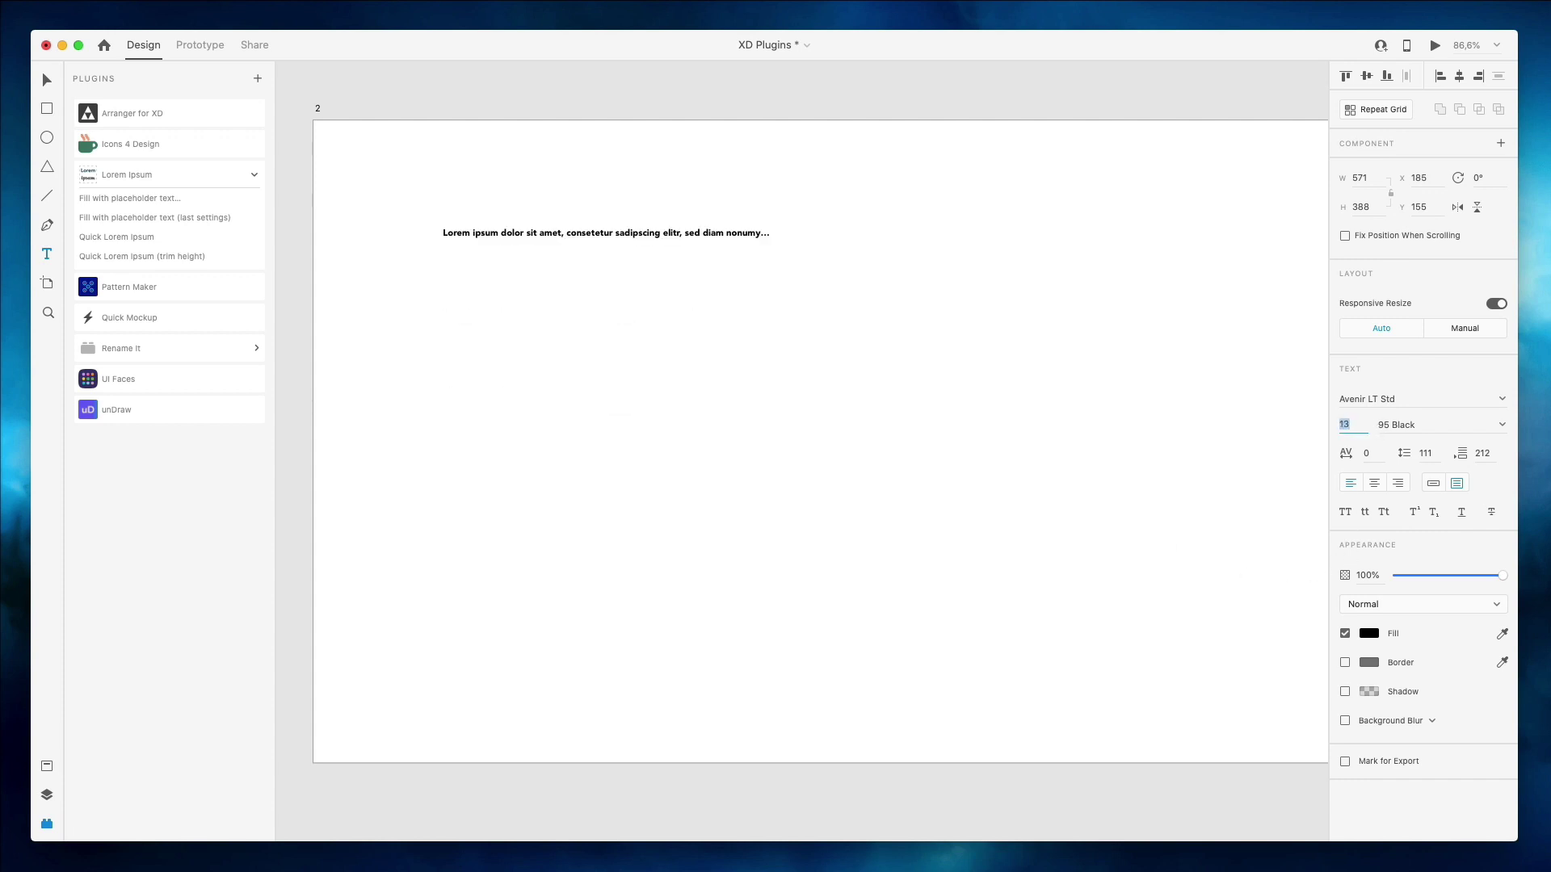
key(Down)
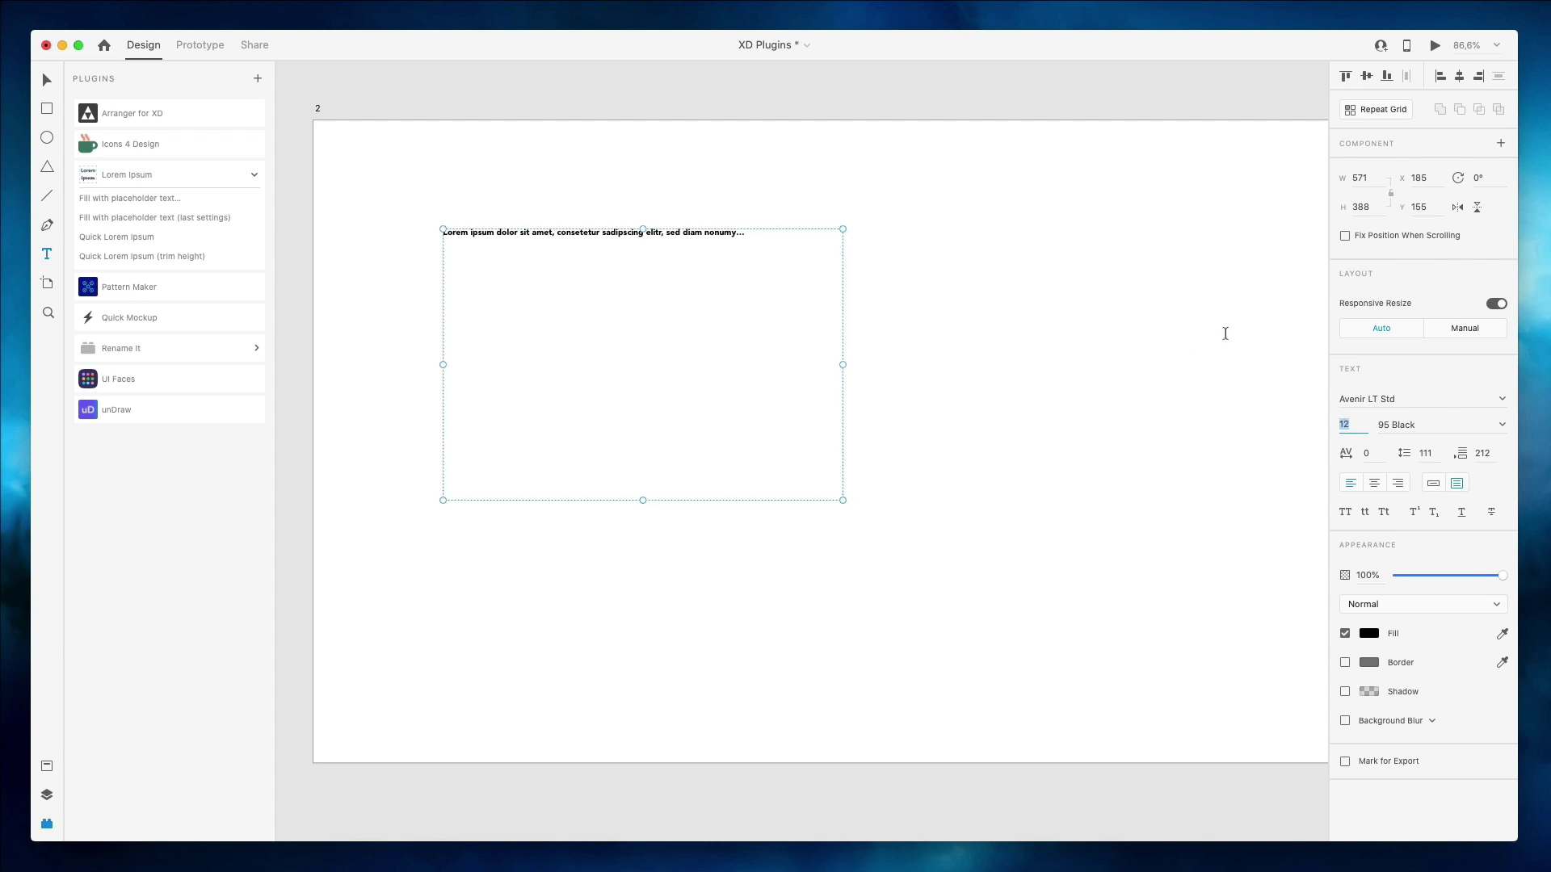
click(1503, 425)
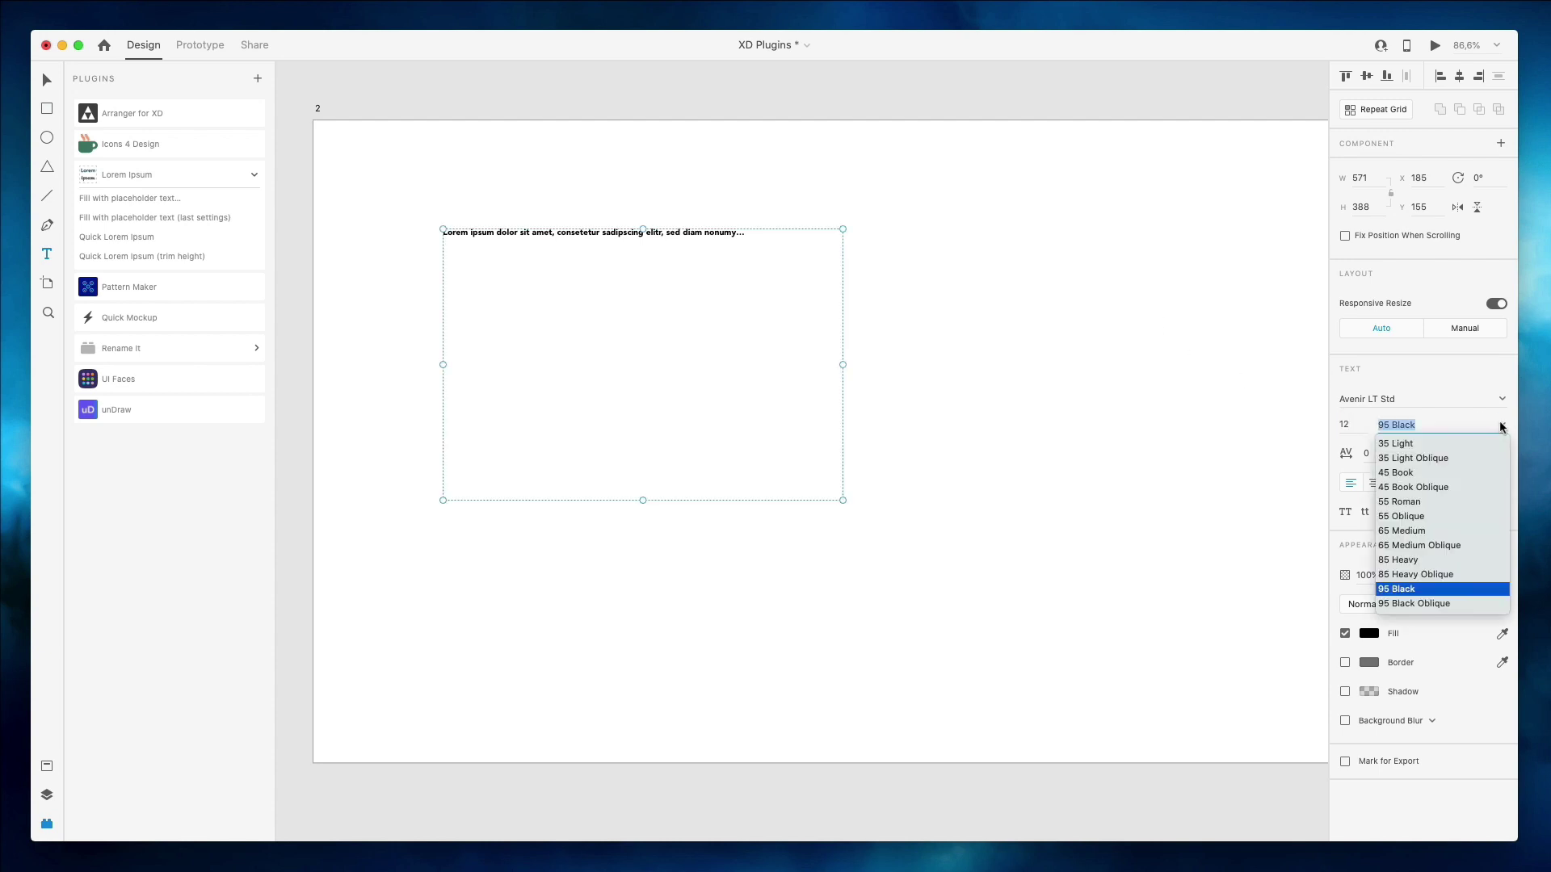
click(1410, 560)
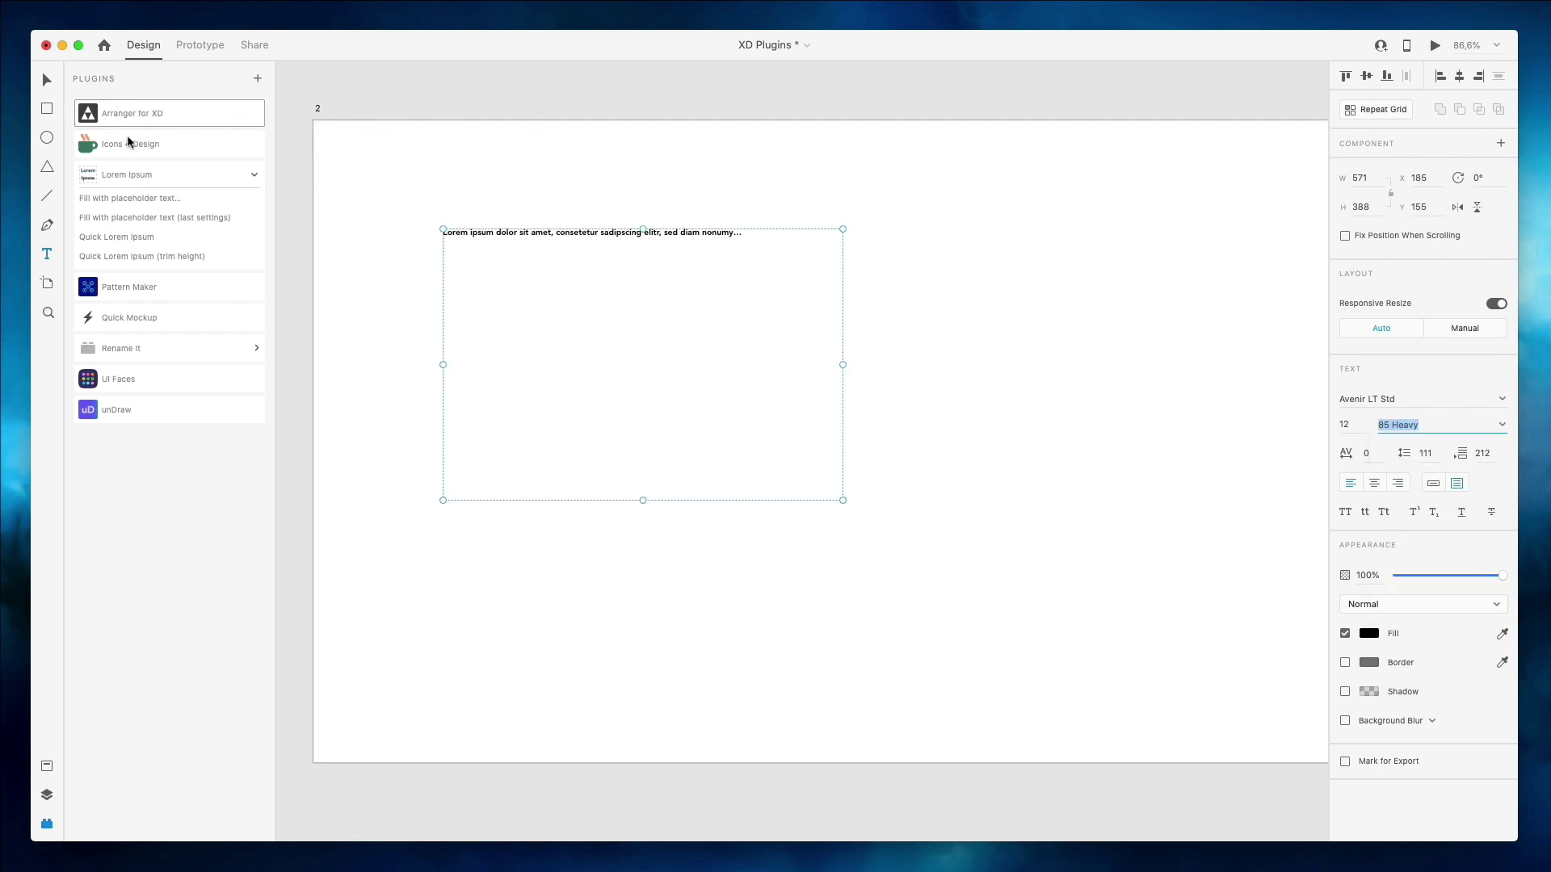
Refill the box with placeholder text, set line spacing to 20, and try Quick Lorem Ipsum.
click(125, 198)
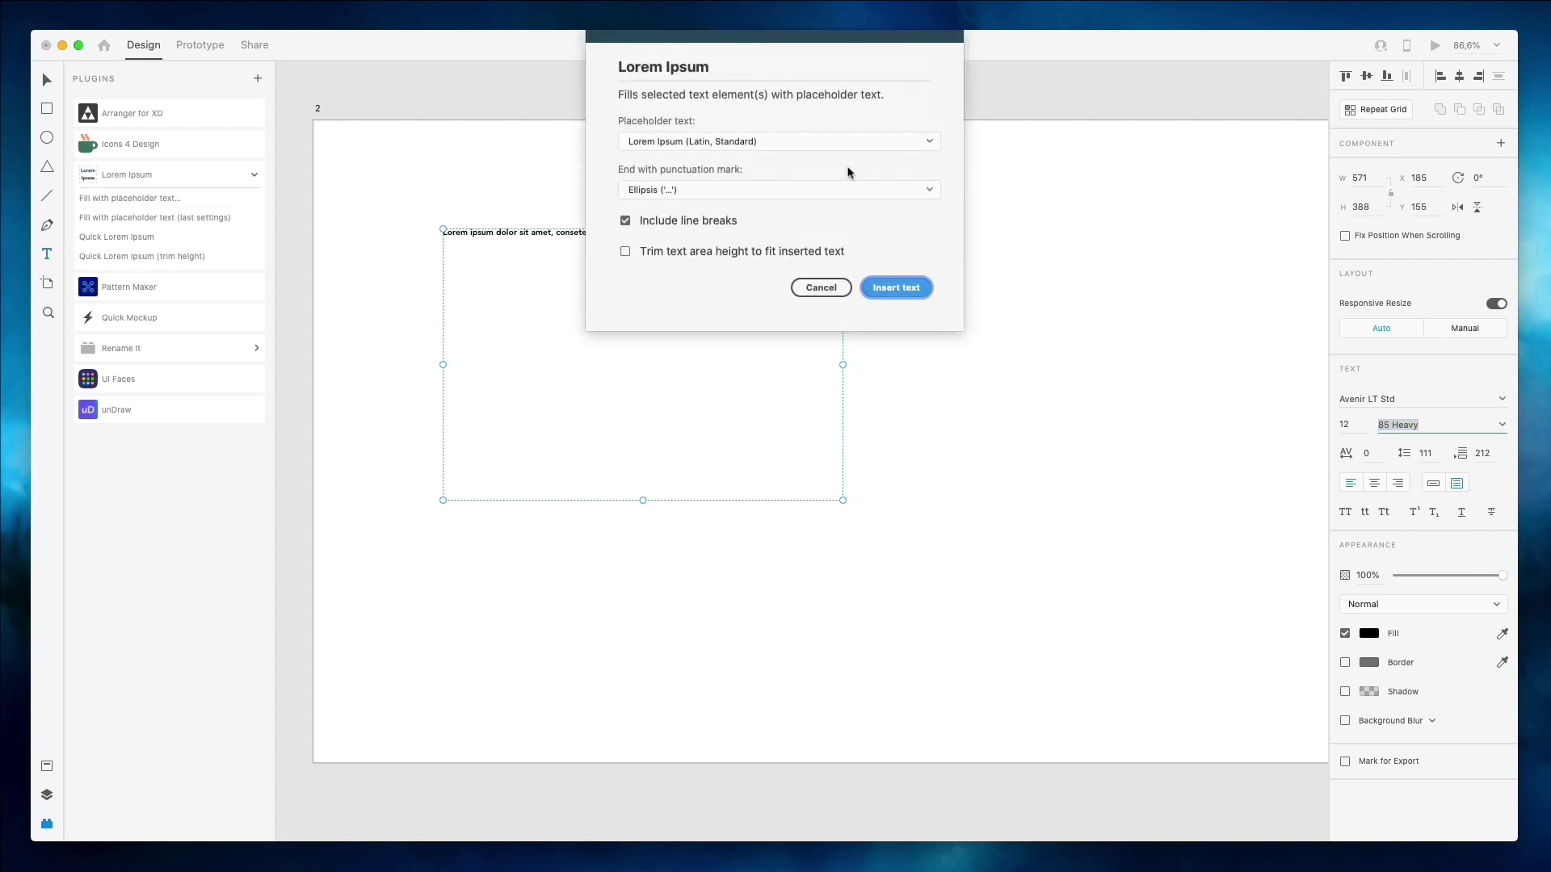
click(919, 291)
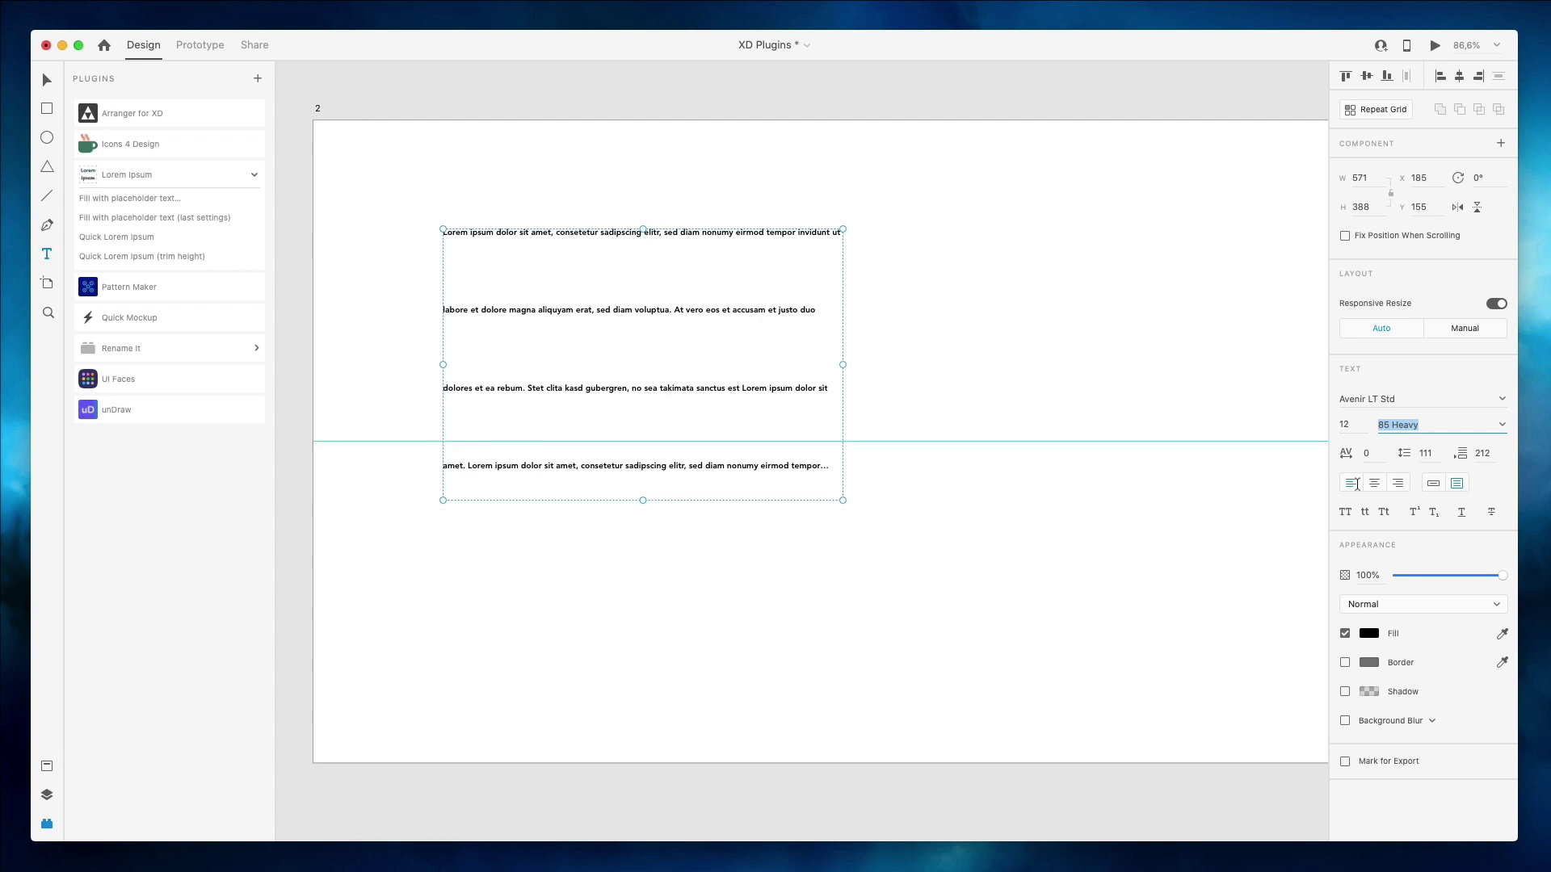
click(1426, 453)
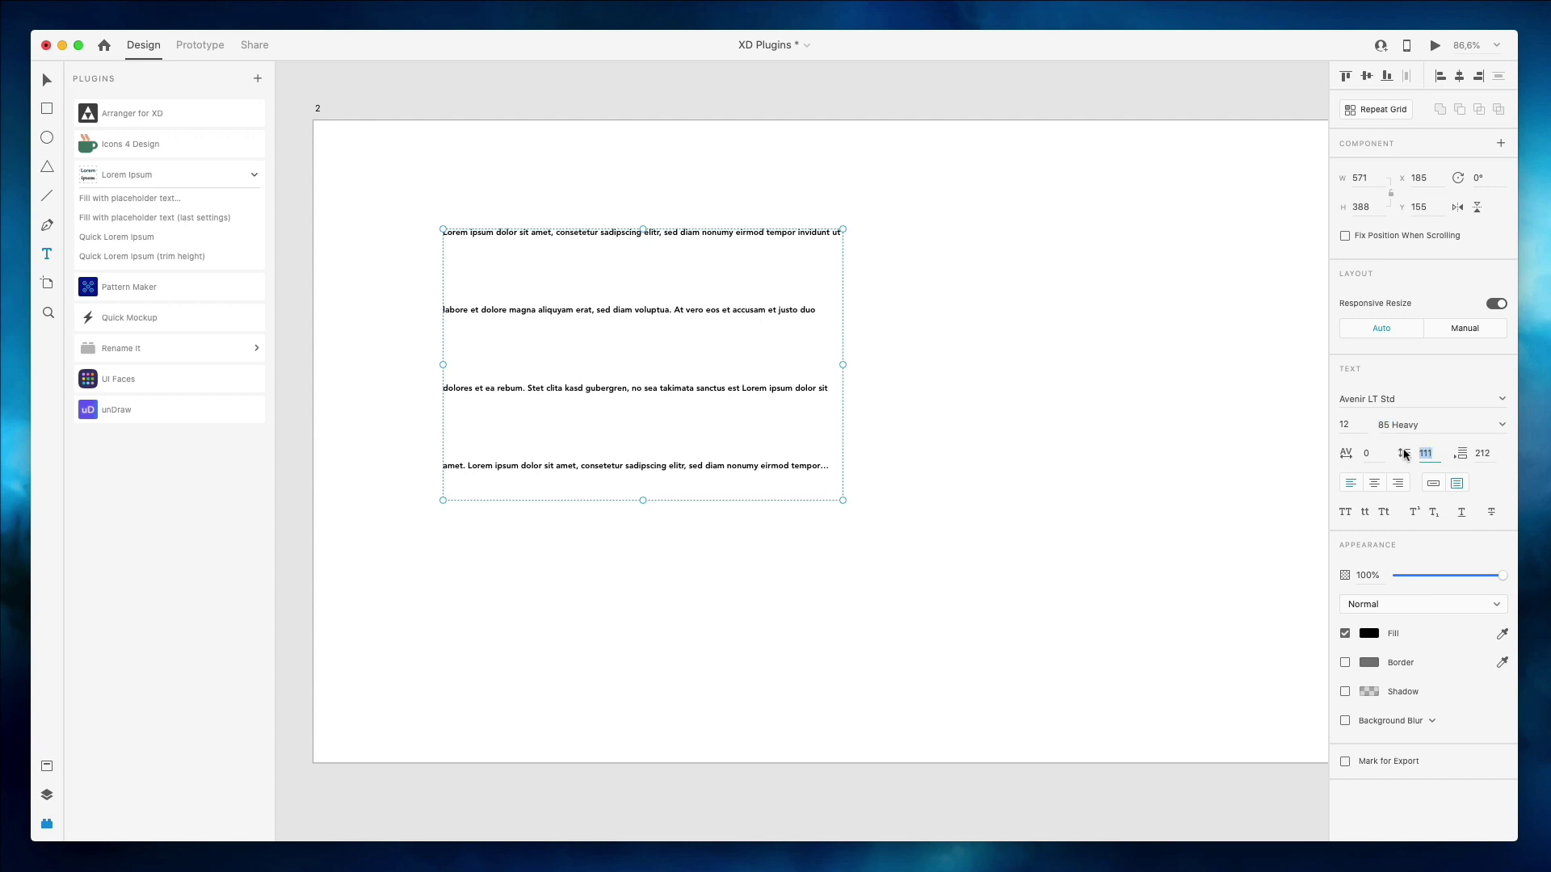
text(20)
key(Return)
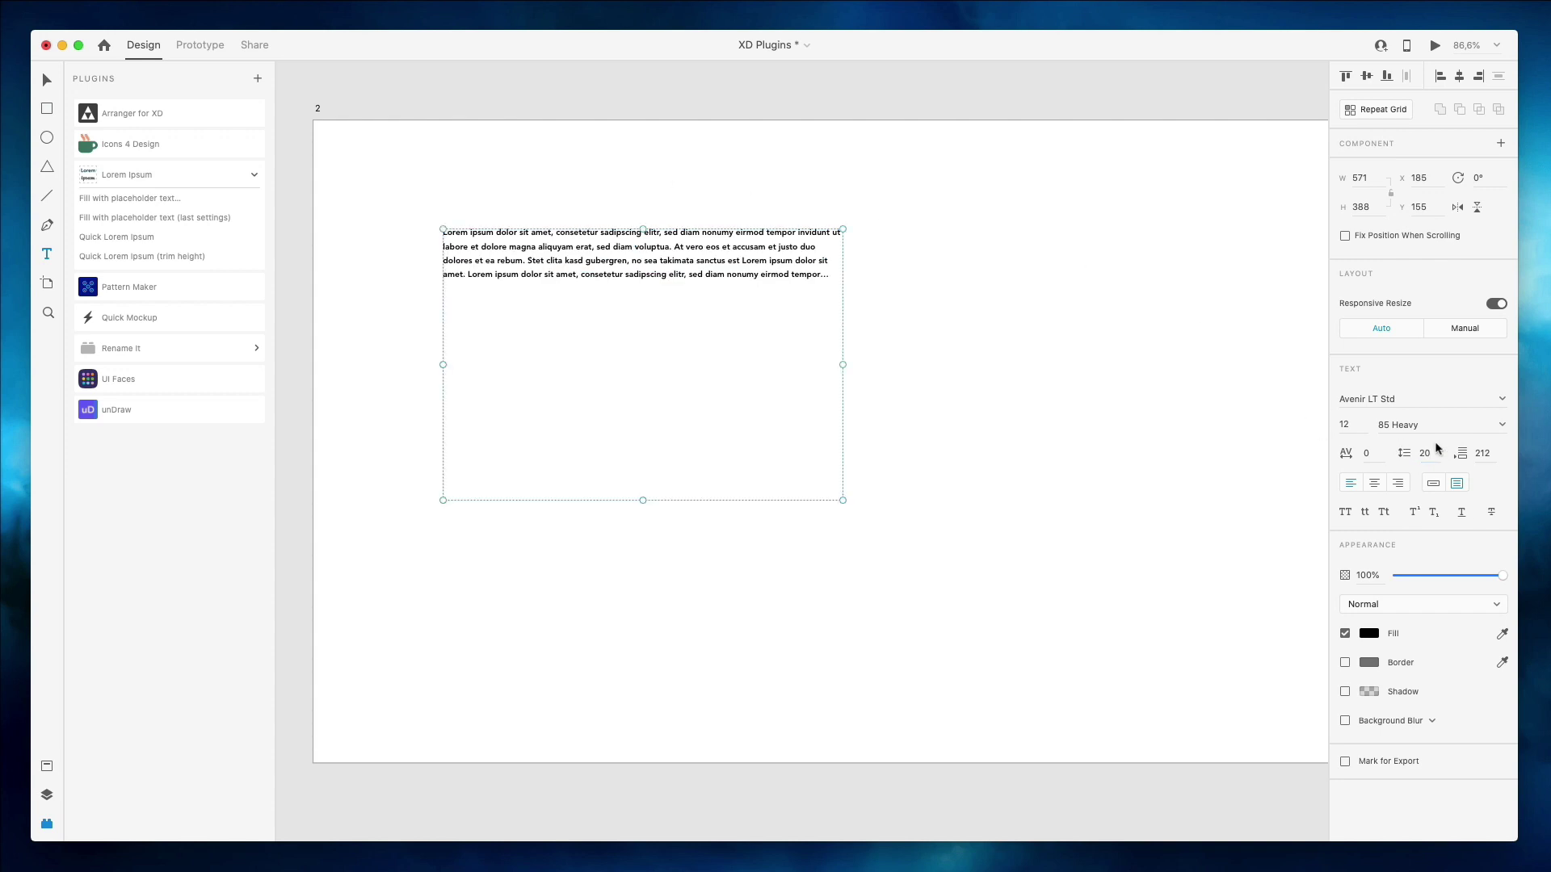
click(124, 236)
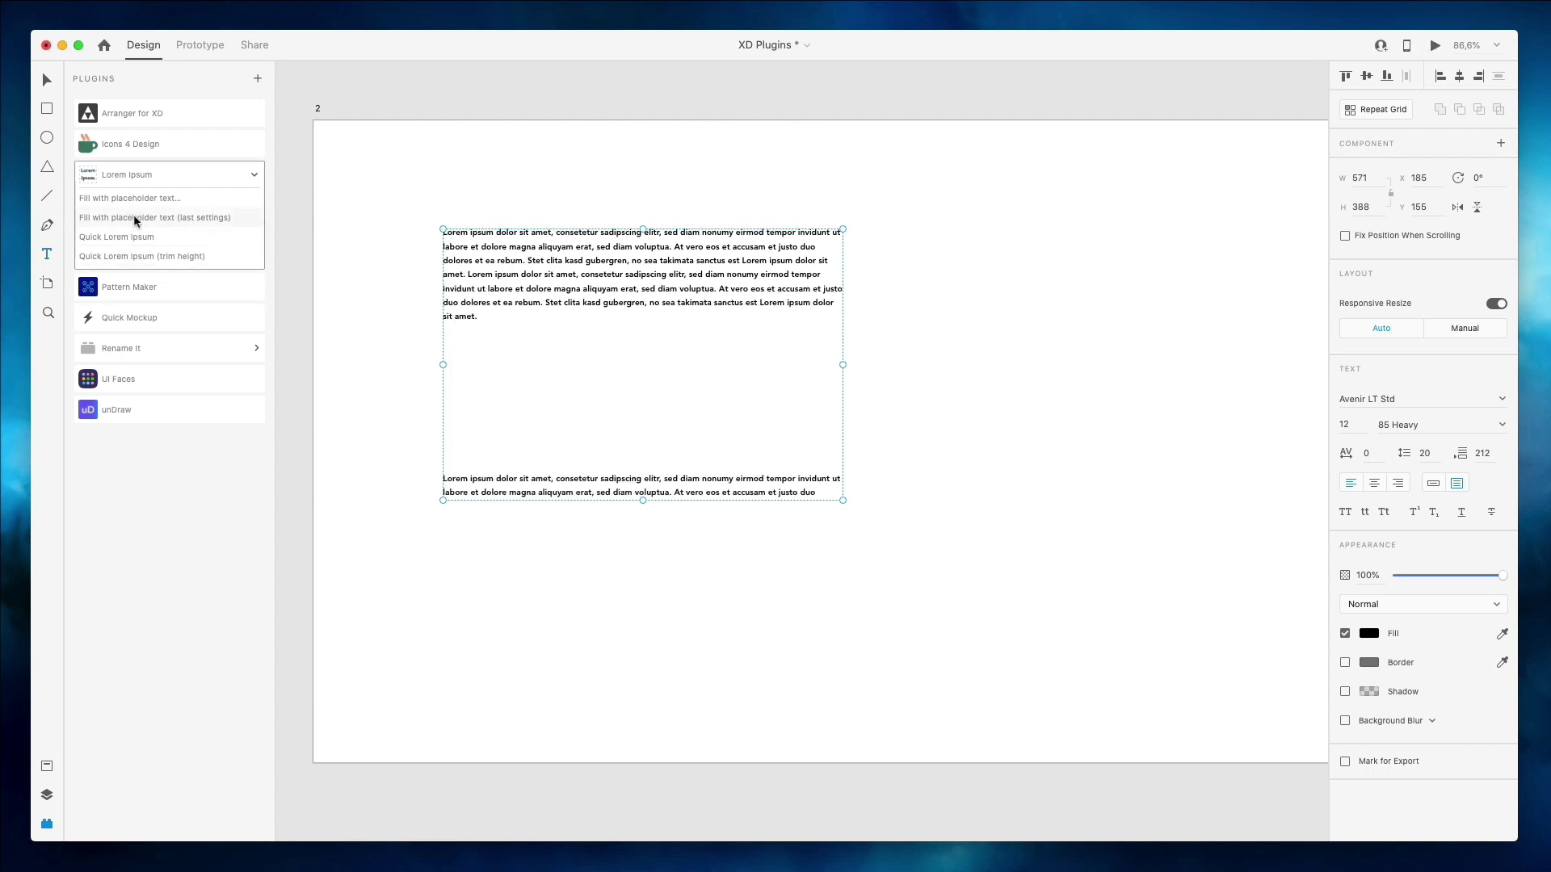
click(129, 197)
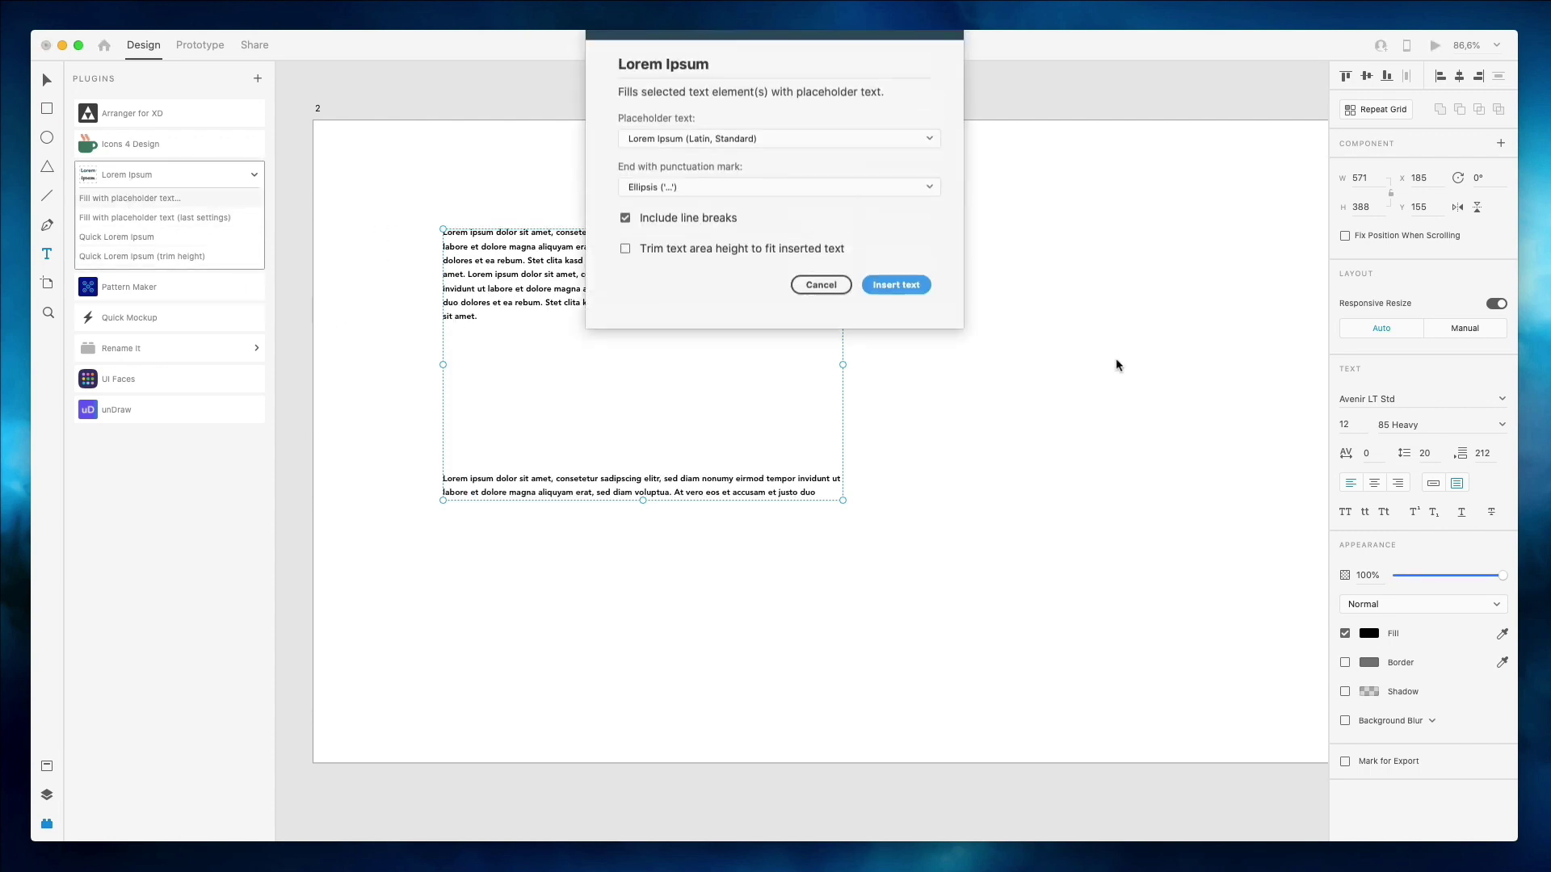
click(897, 289)
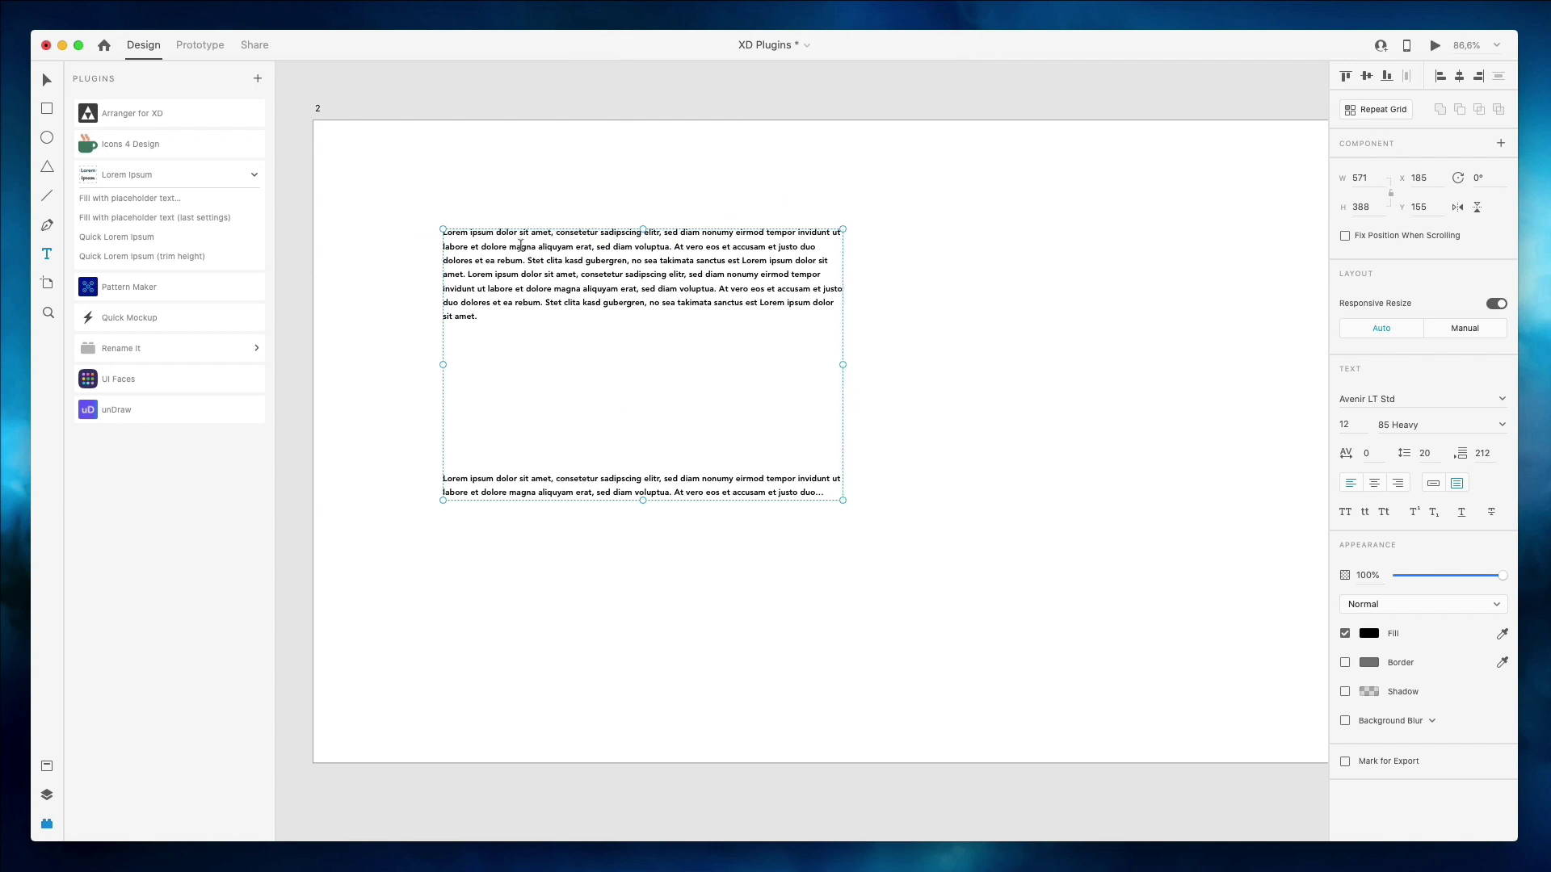
Select the placeholder text group with the Select tool and delete it.
click(48, 83)
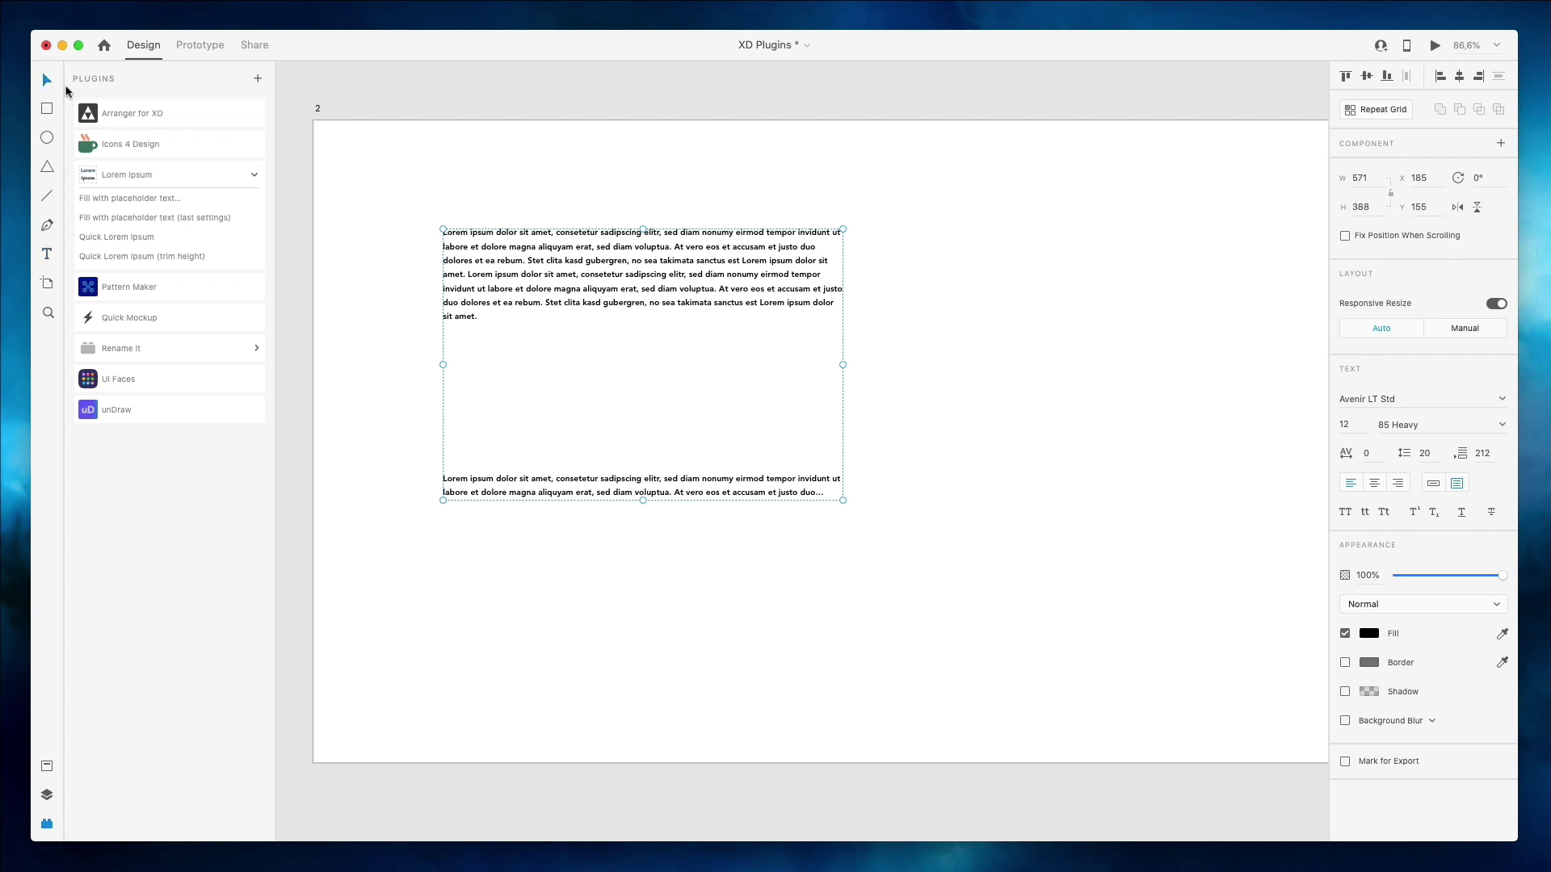
click(883, 253)
click(594, 263)
key(Delete)
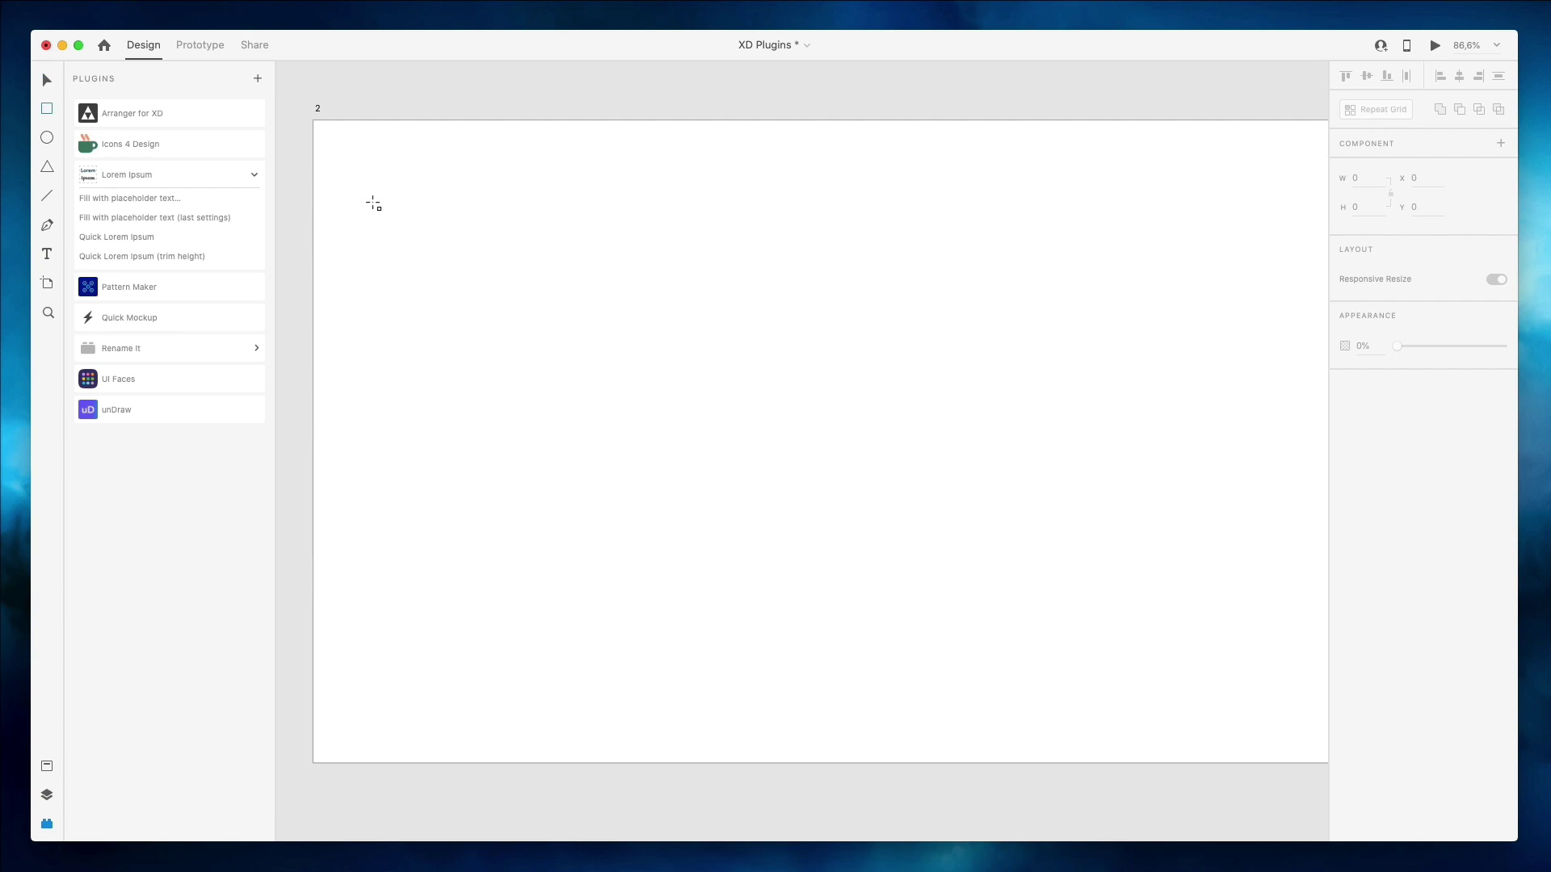
Draw a 127×127 square near the artboard's top-left, fill it black, and open Pattern Maker.
drag(372, 203, 459, 291)
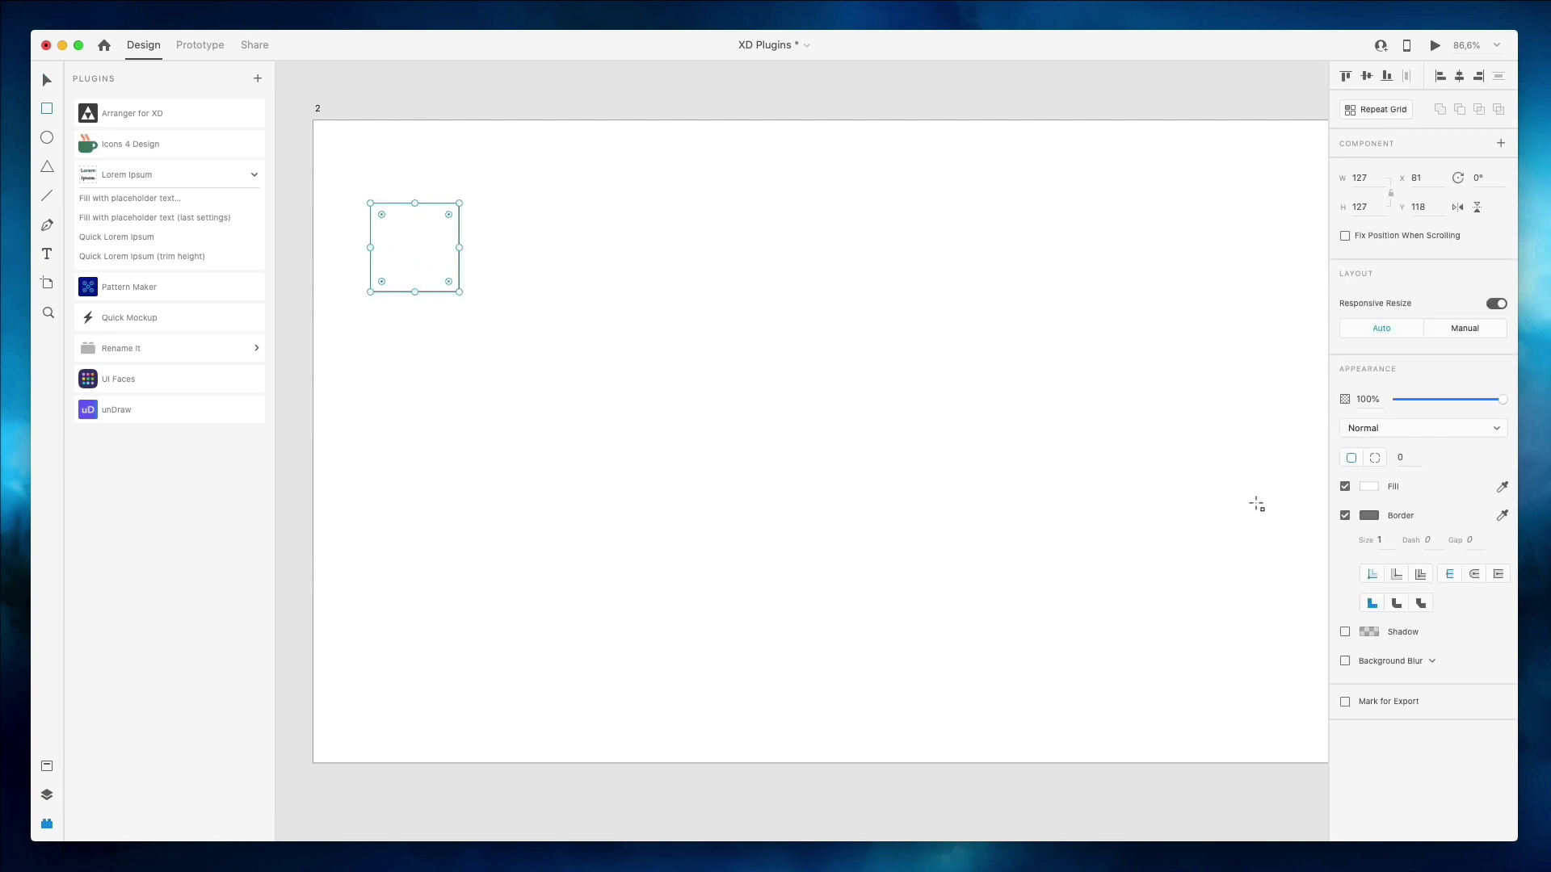
click(1369, 486)
drag(1229, 485, 1136, 543)
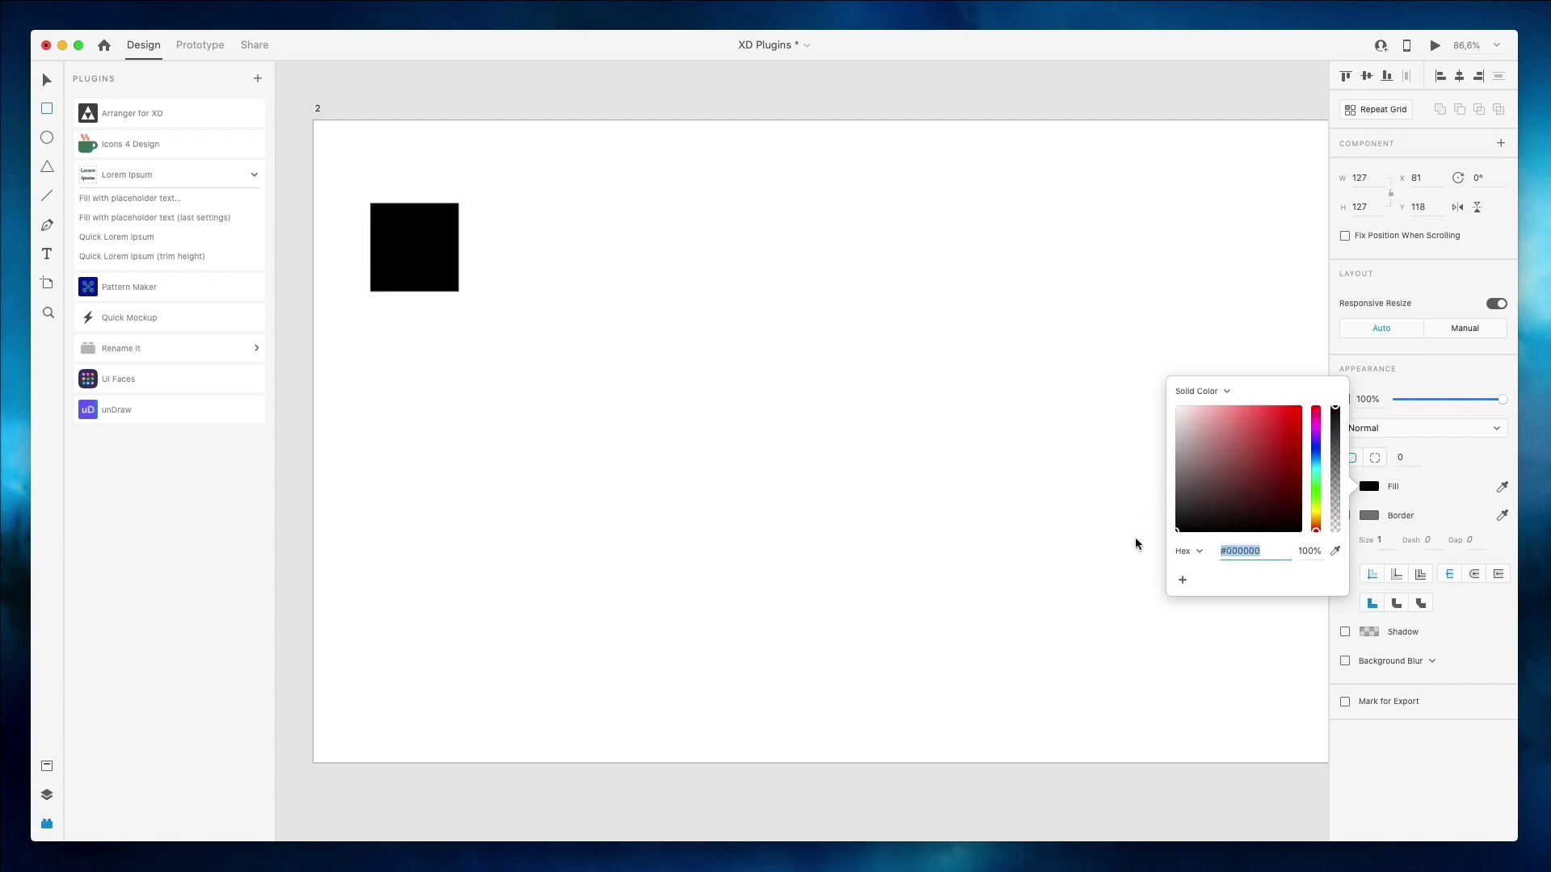
scroll(737, 360, right, 1)
key(Escape)
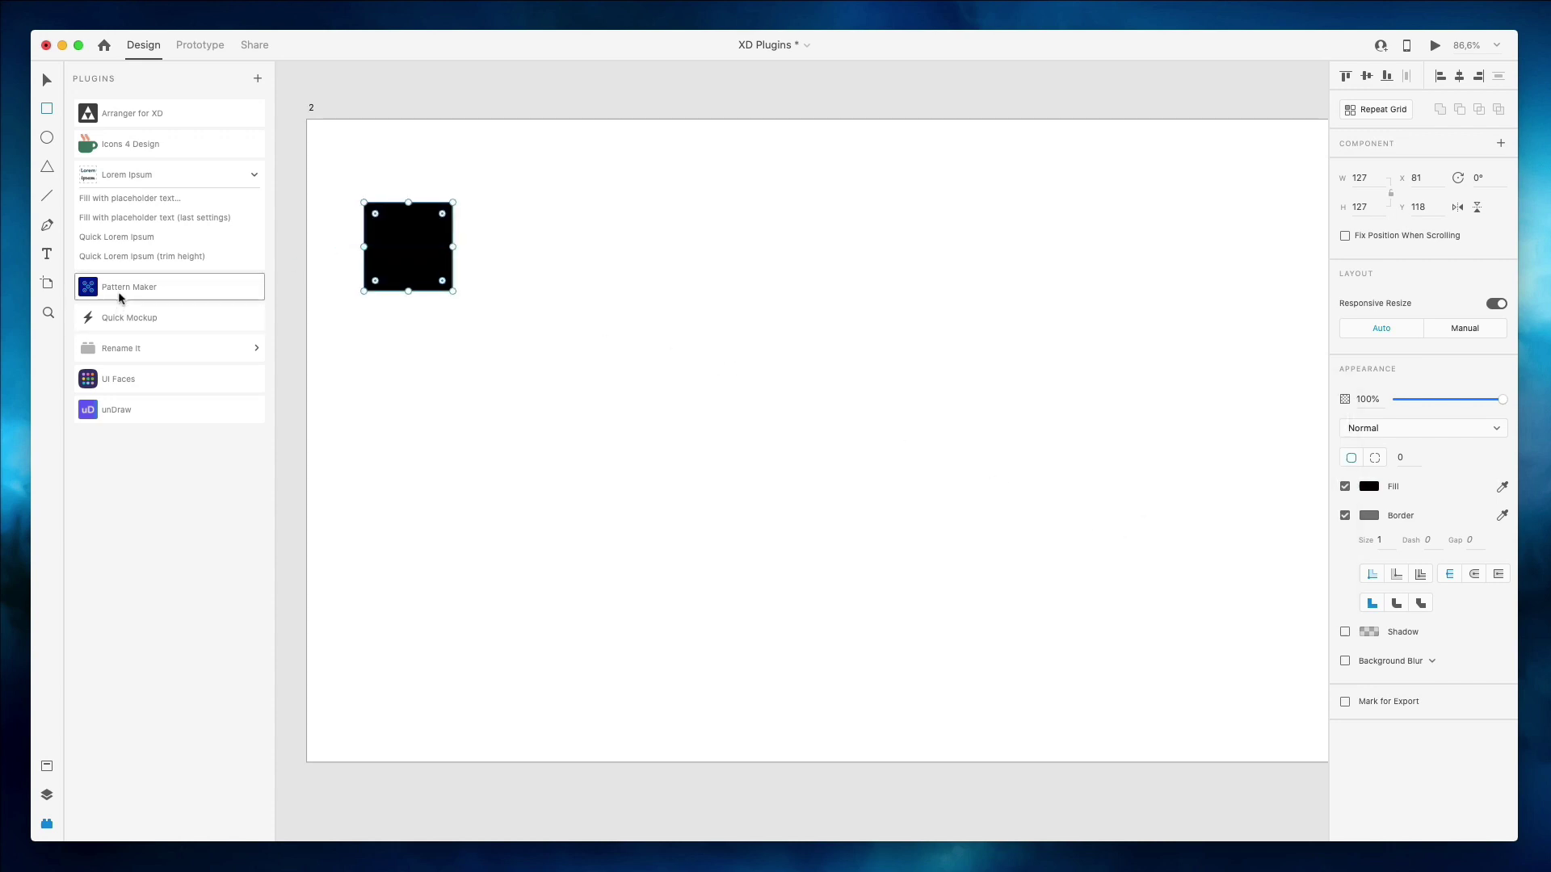
click(119, 292)
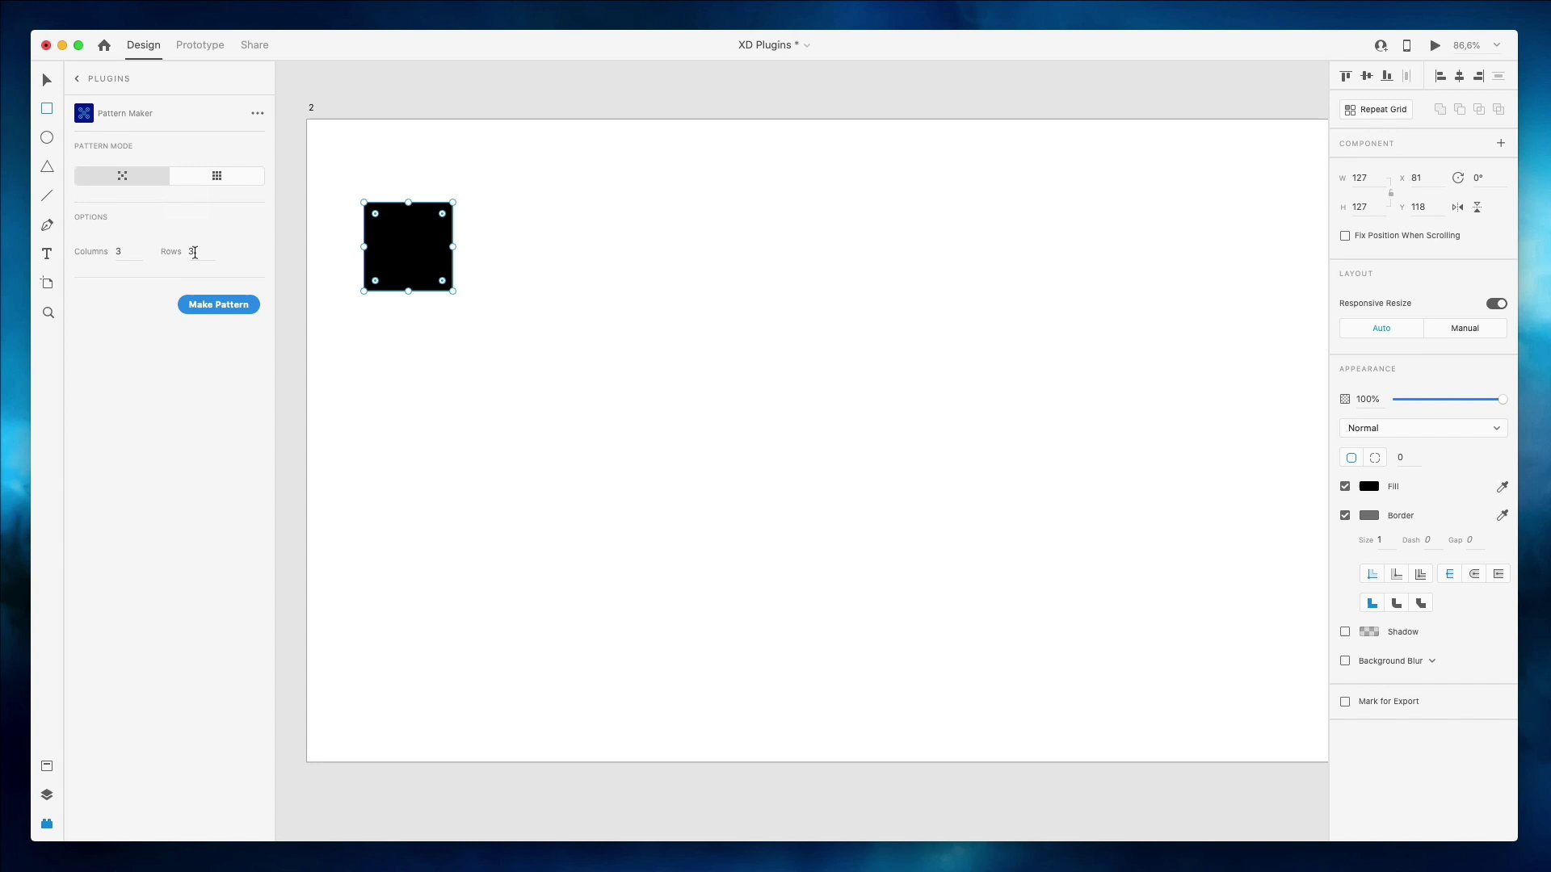
Make a 3x3 pattern from the square, regenerate it in grid mode, then undo to one square.
click(219, 304)
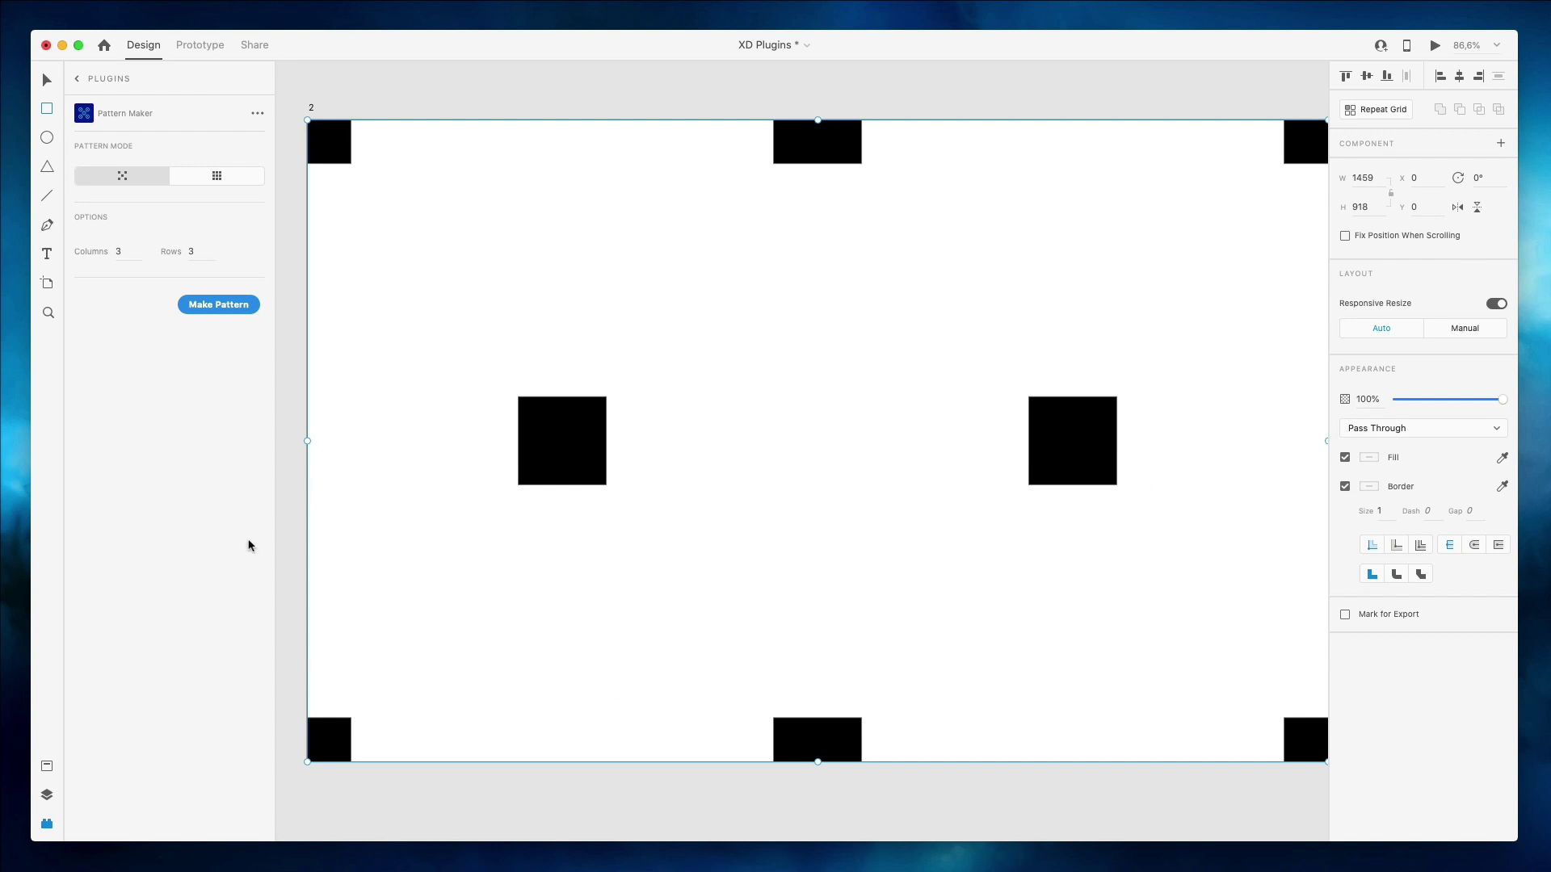
click(217, 177)
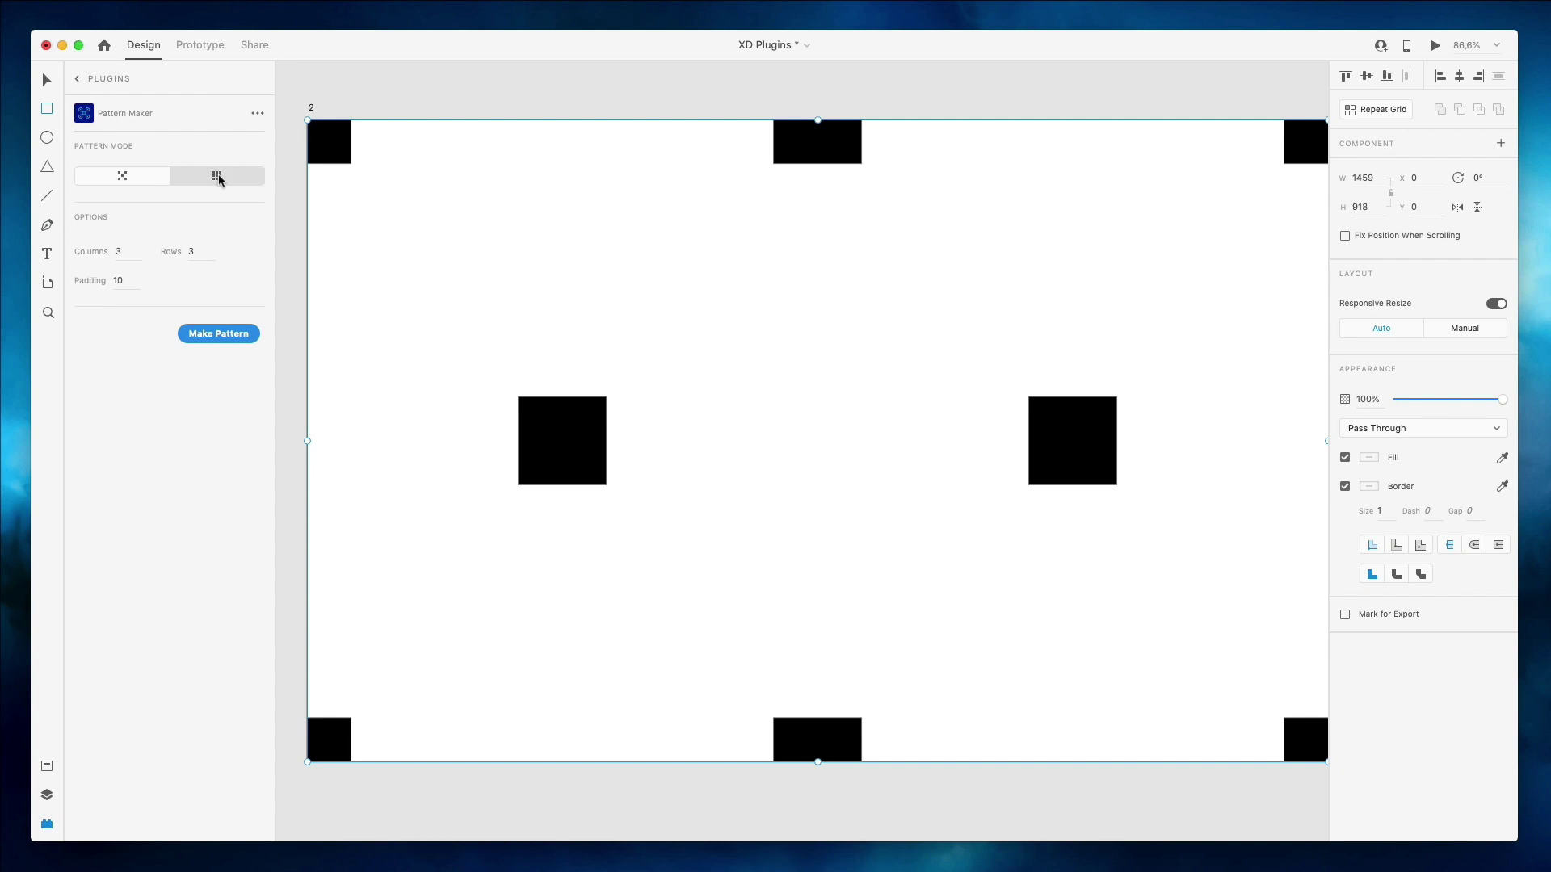
click(223, 334)
scroll(425, 481, down, 1)
scroll(425, 482, down, 1)
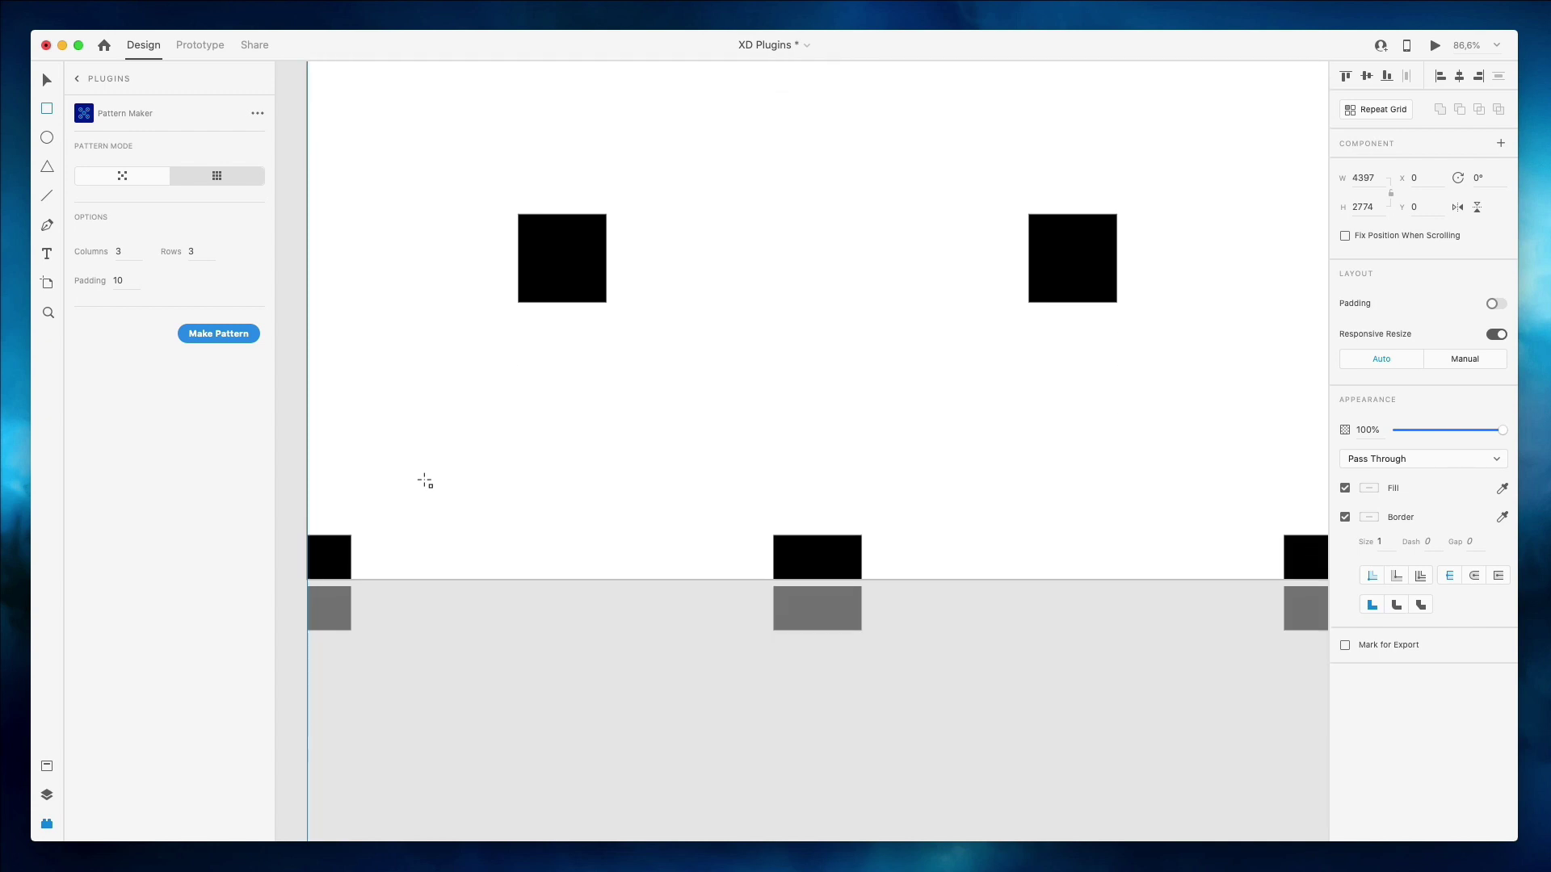
key(super+z)
key(super+z)
key(super+z)
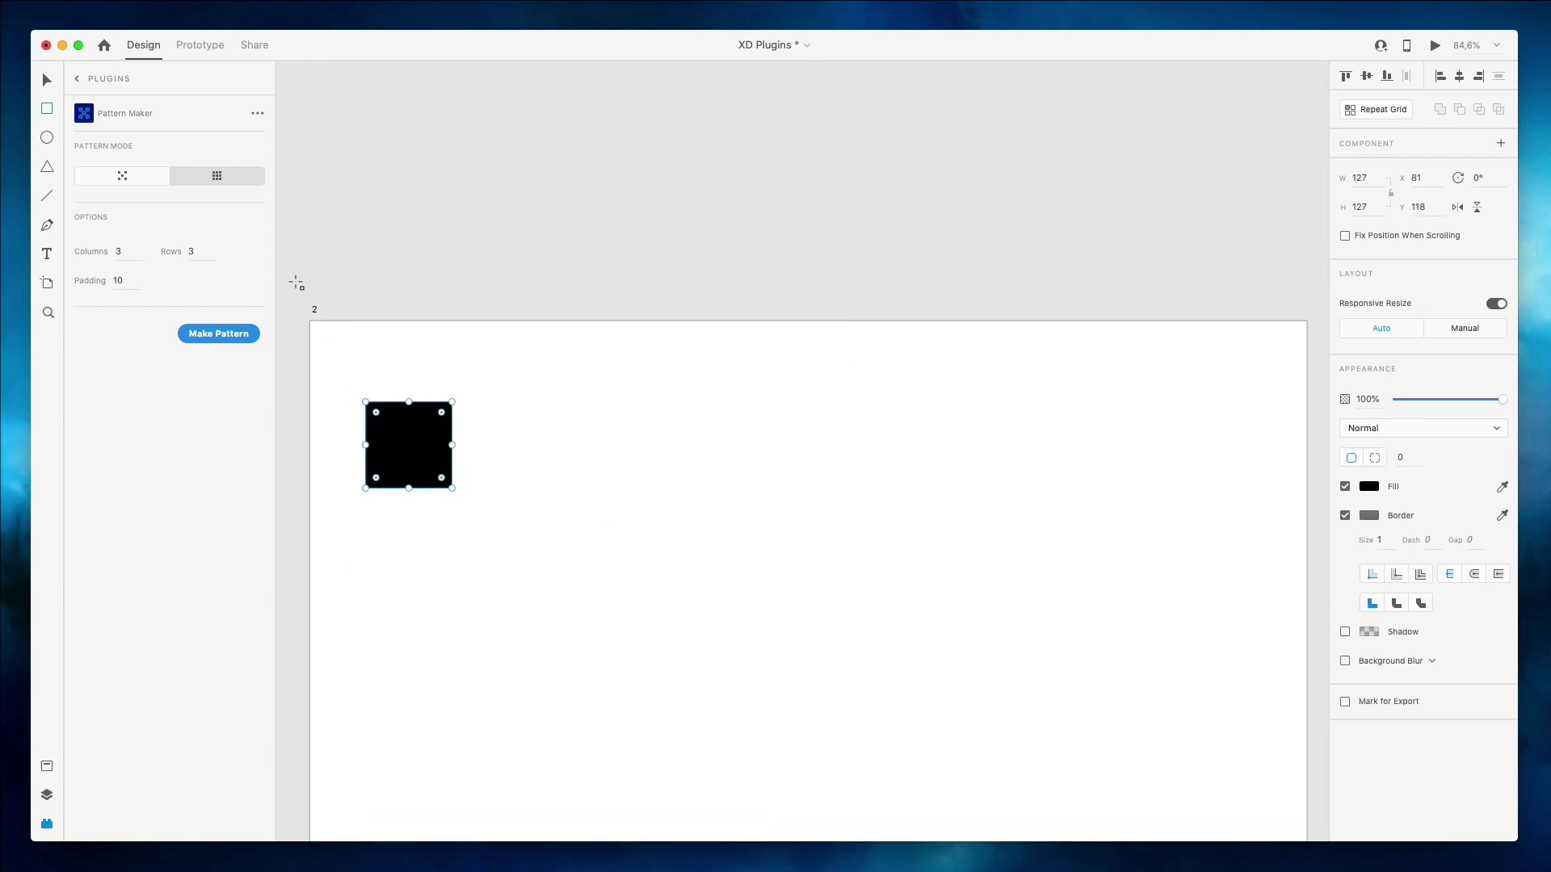
Build a 3x3 grid, rebuild it with padding 30, then delete the black tile grid.
click(225, 333)
scroll(499, 396, down, 3)
scroll(471, 416, up, 1)
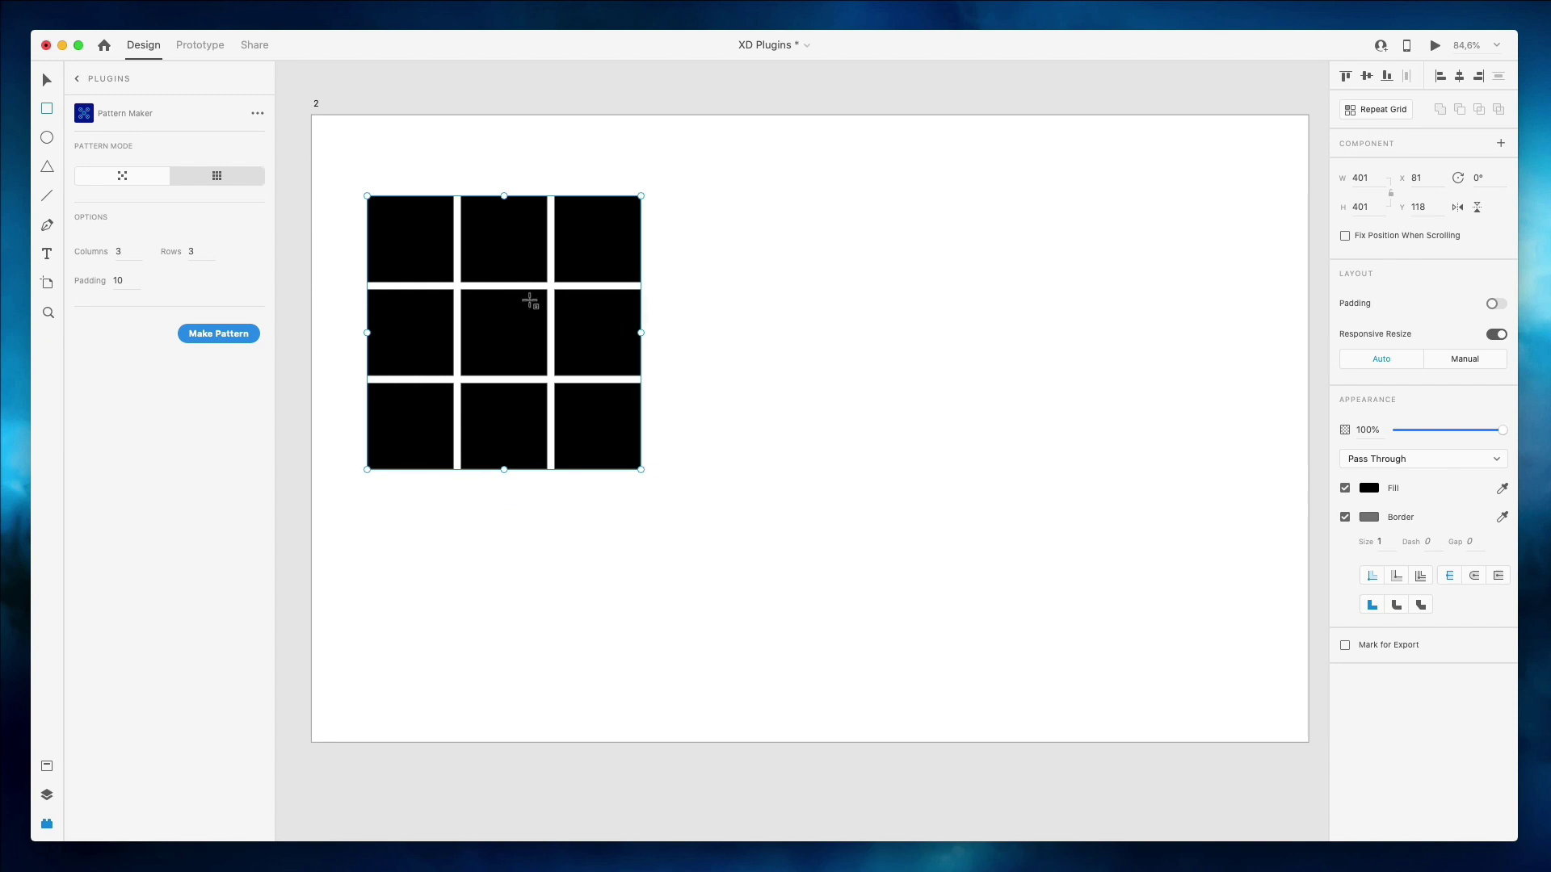
double_click(131, 282)
click(204, 334)
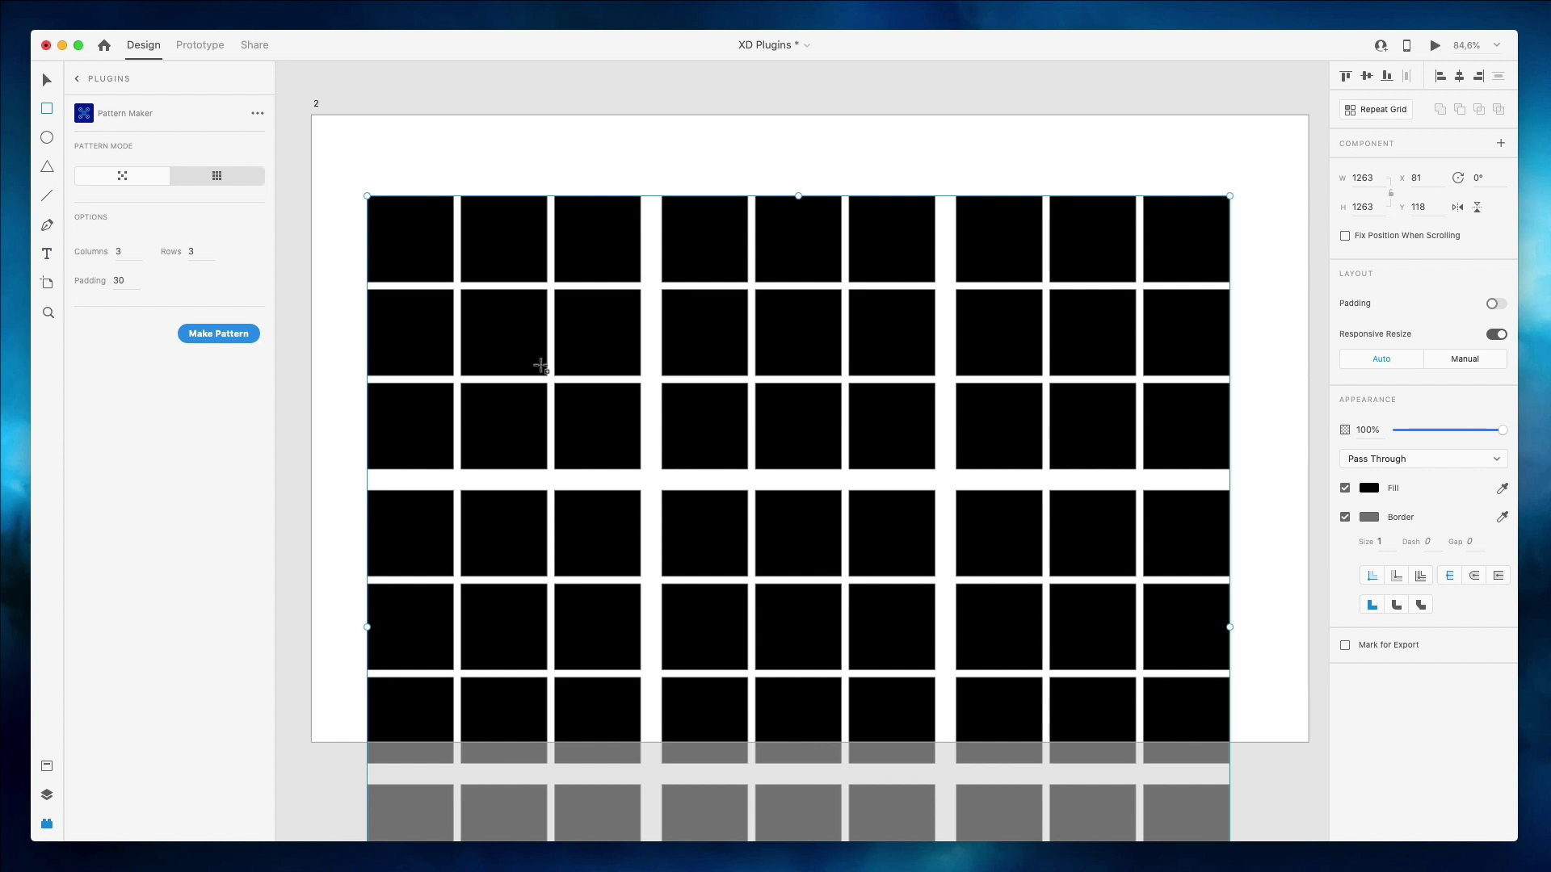
key(v)
key(Delete)
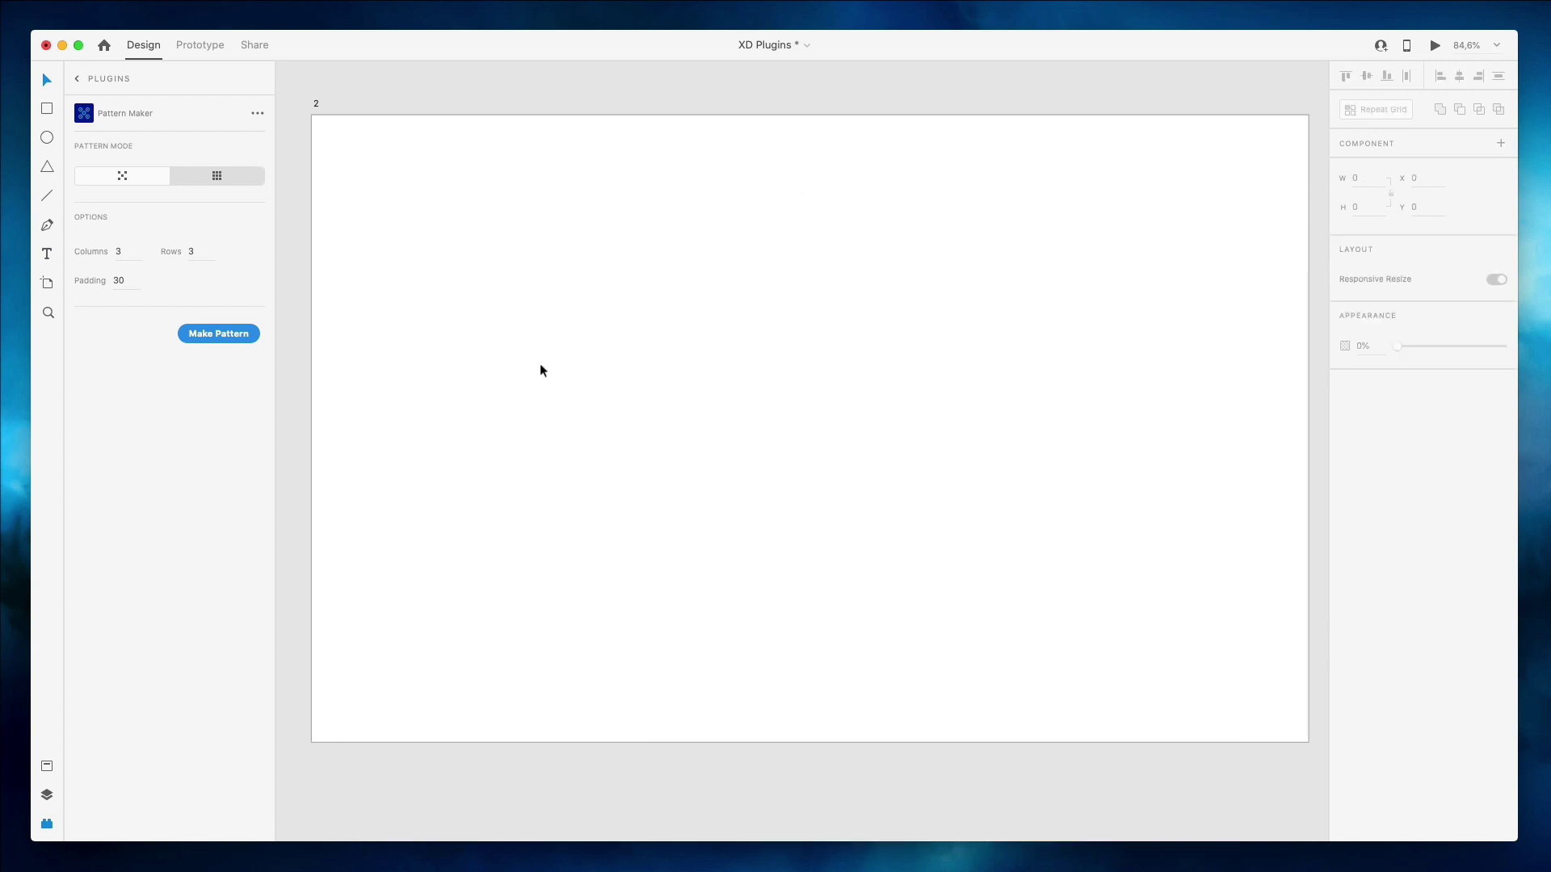
Insert a Quick Mockup Label button and move it to the artboard's middle-left.
click(78, 78)
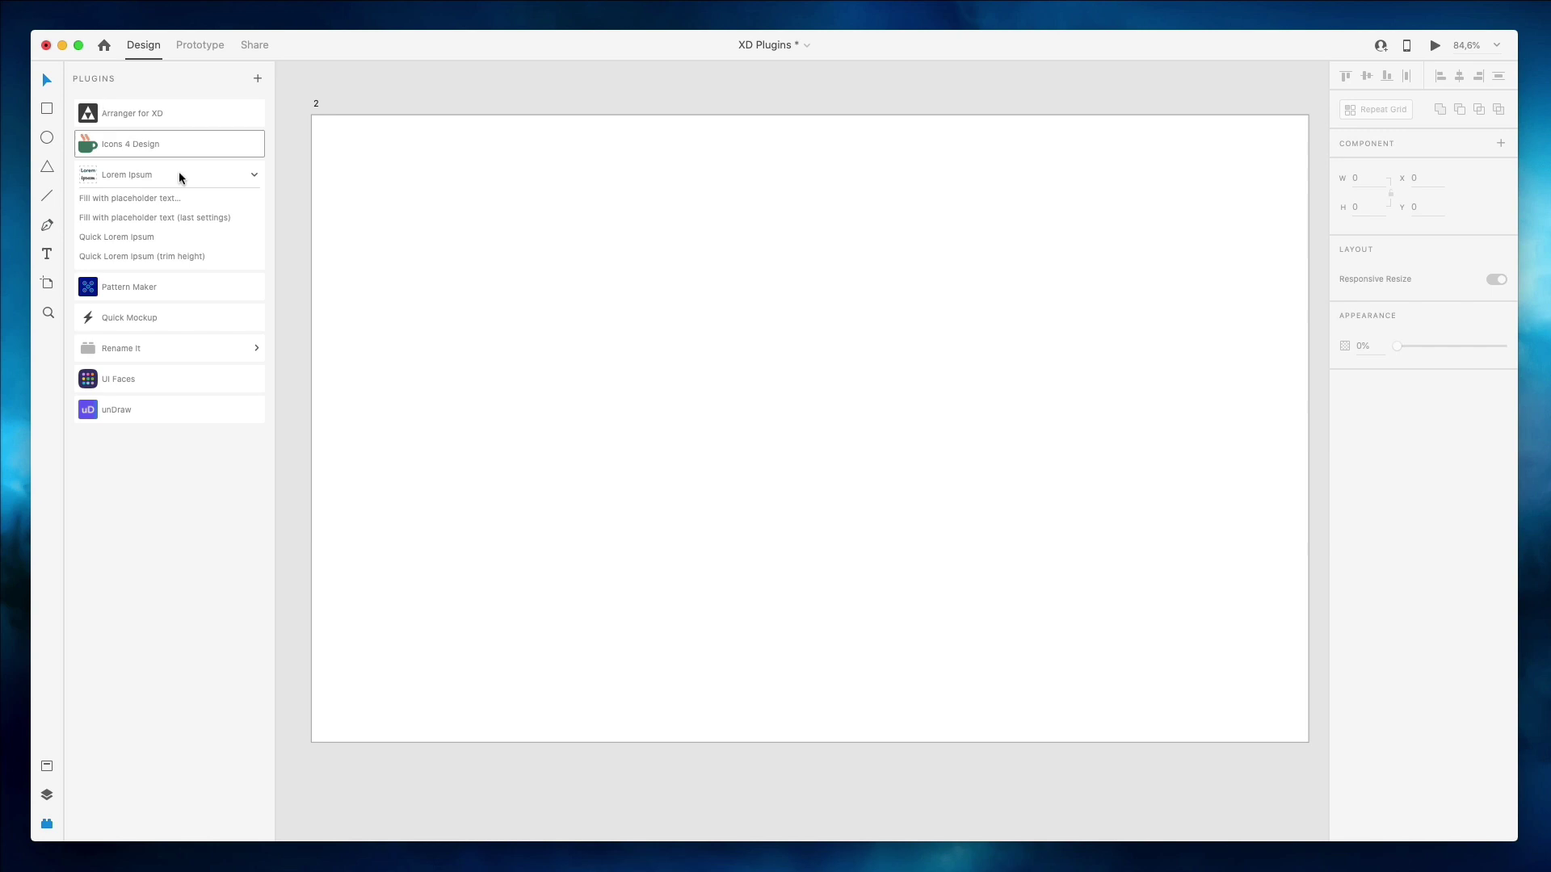
click(153, 322)
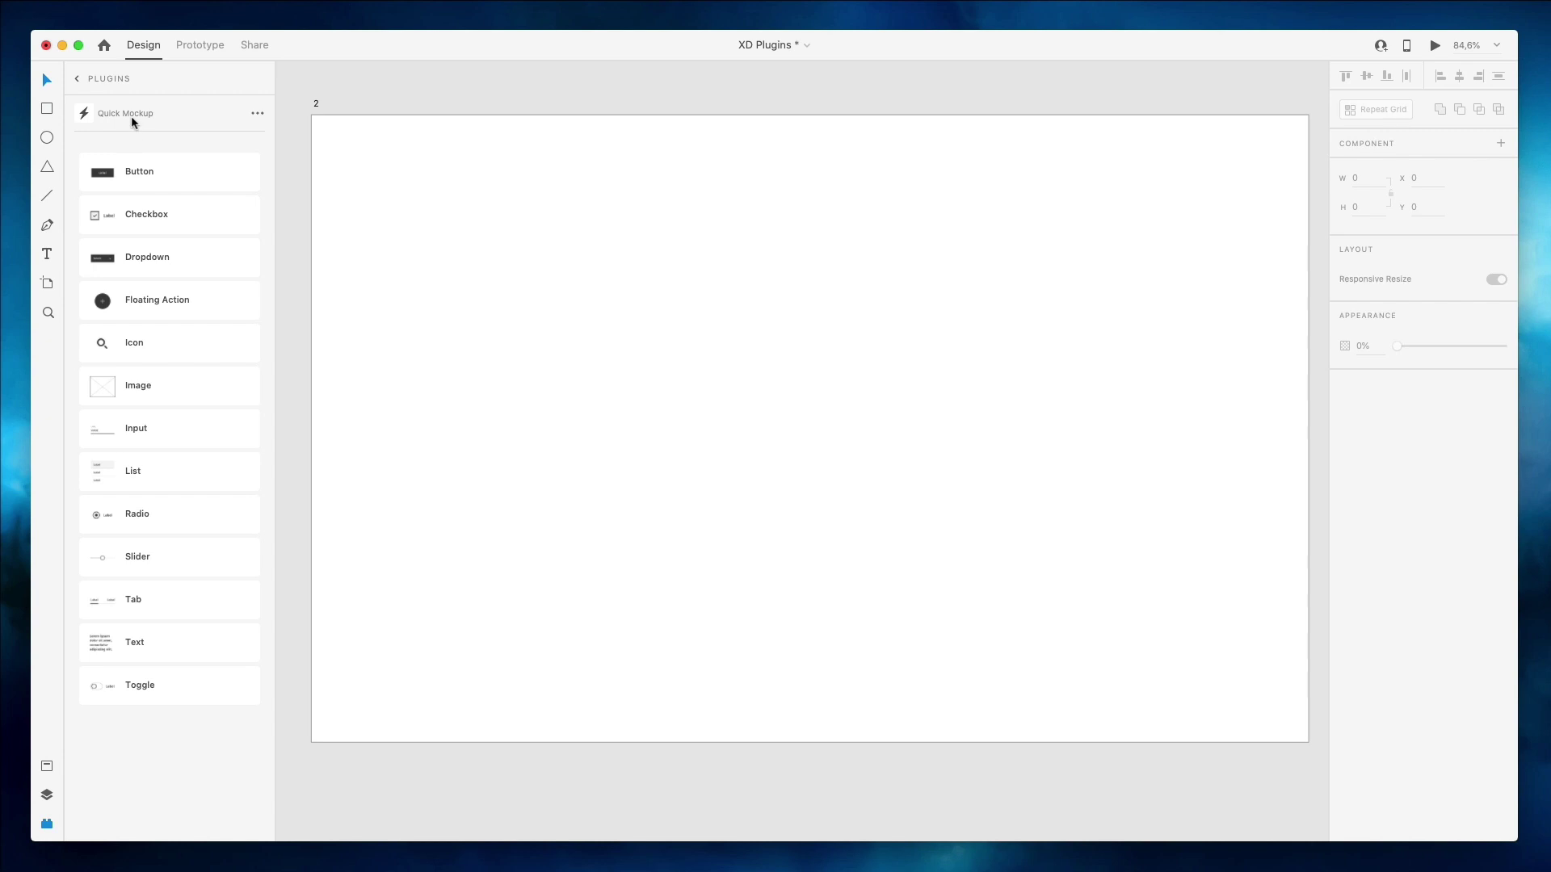
click(241, 173)
drag(356, 140, 536, 393)
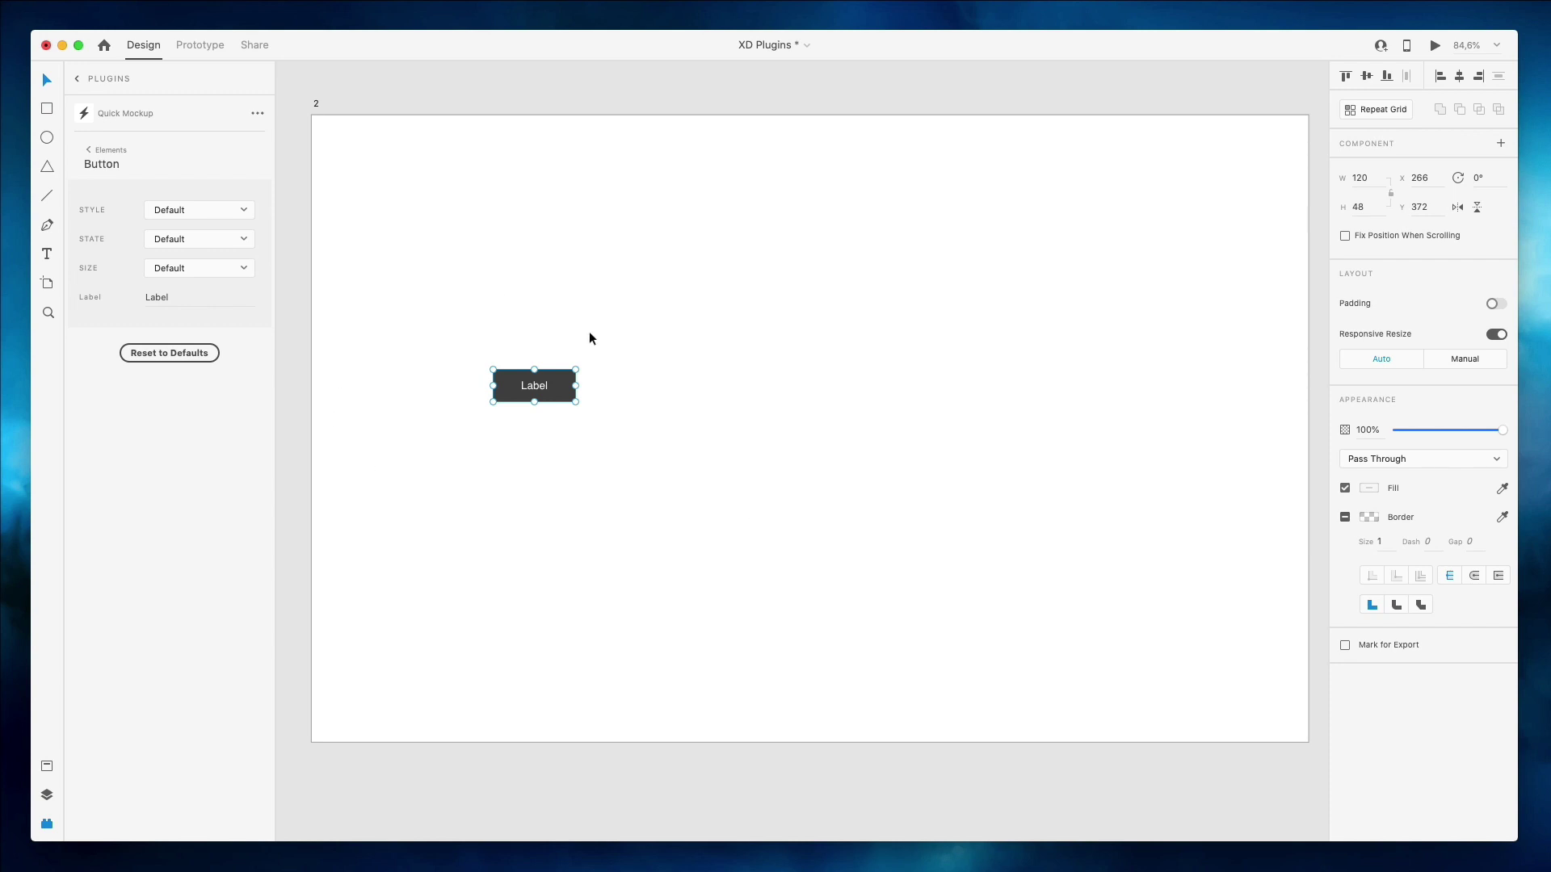
Change the button style to Secondary, then to Ghost.
scroll(589, 331, right, 1)
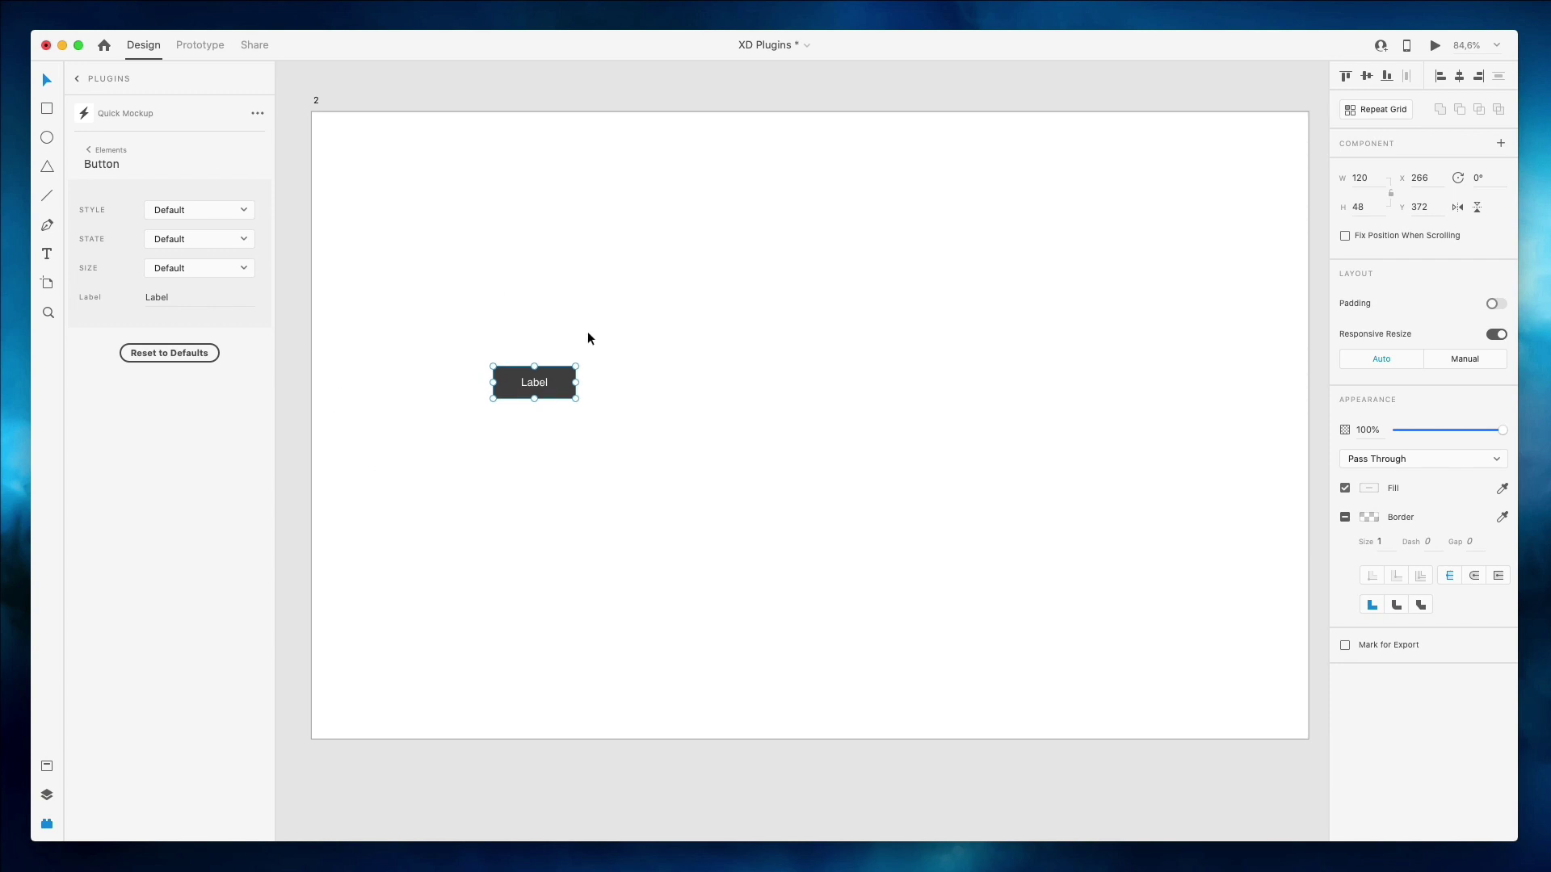
click(194, 215)
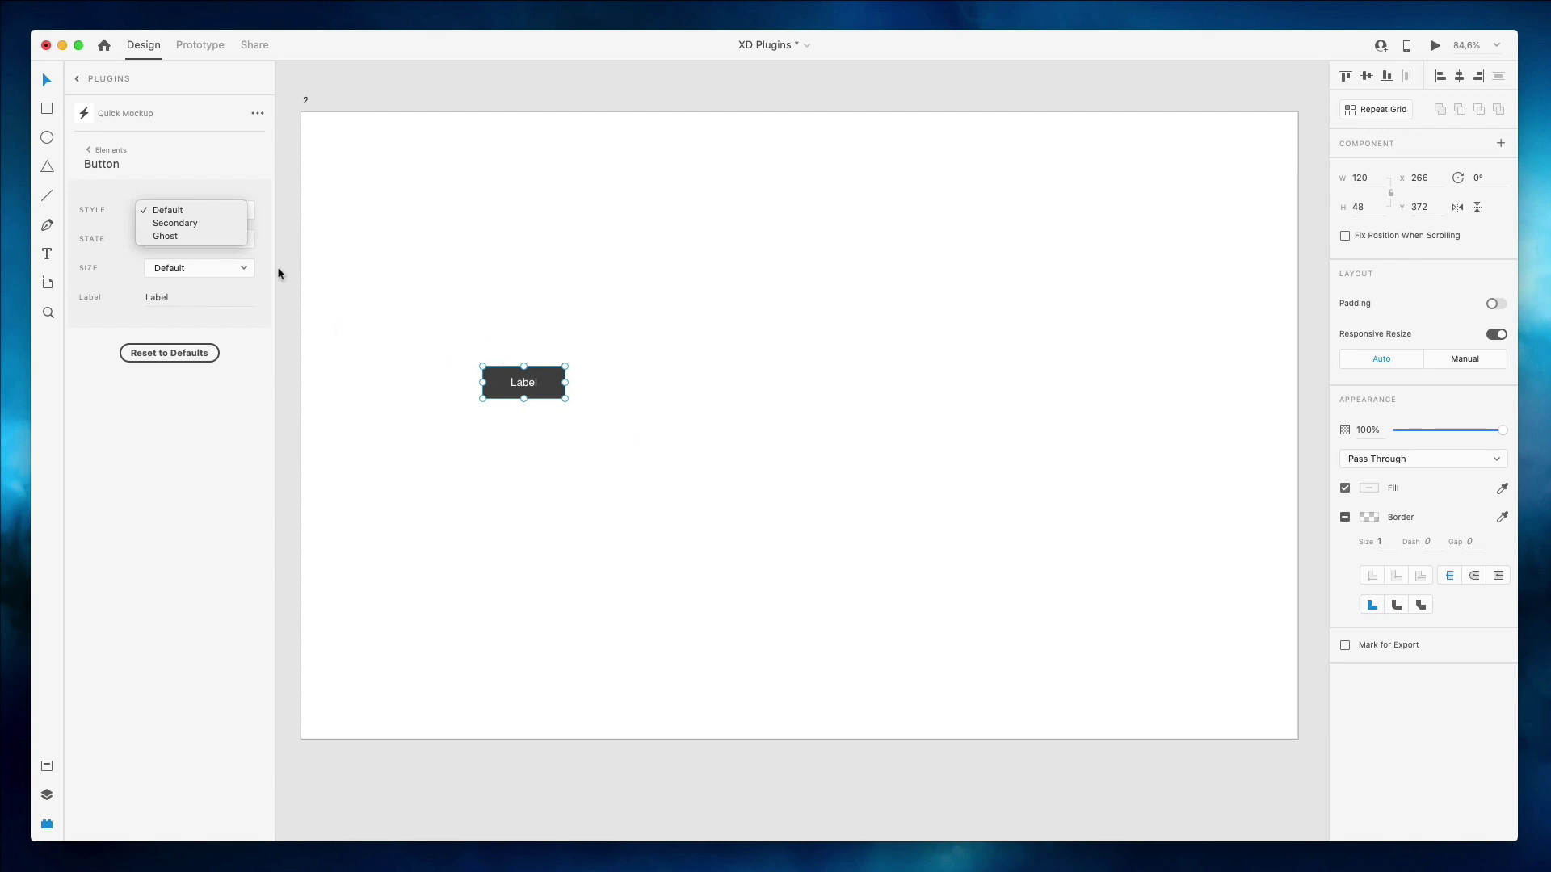
click(187, 221)
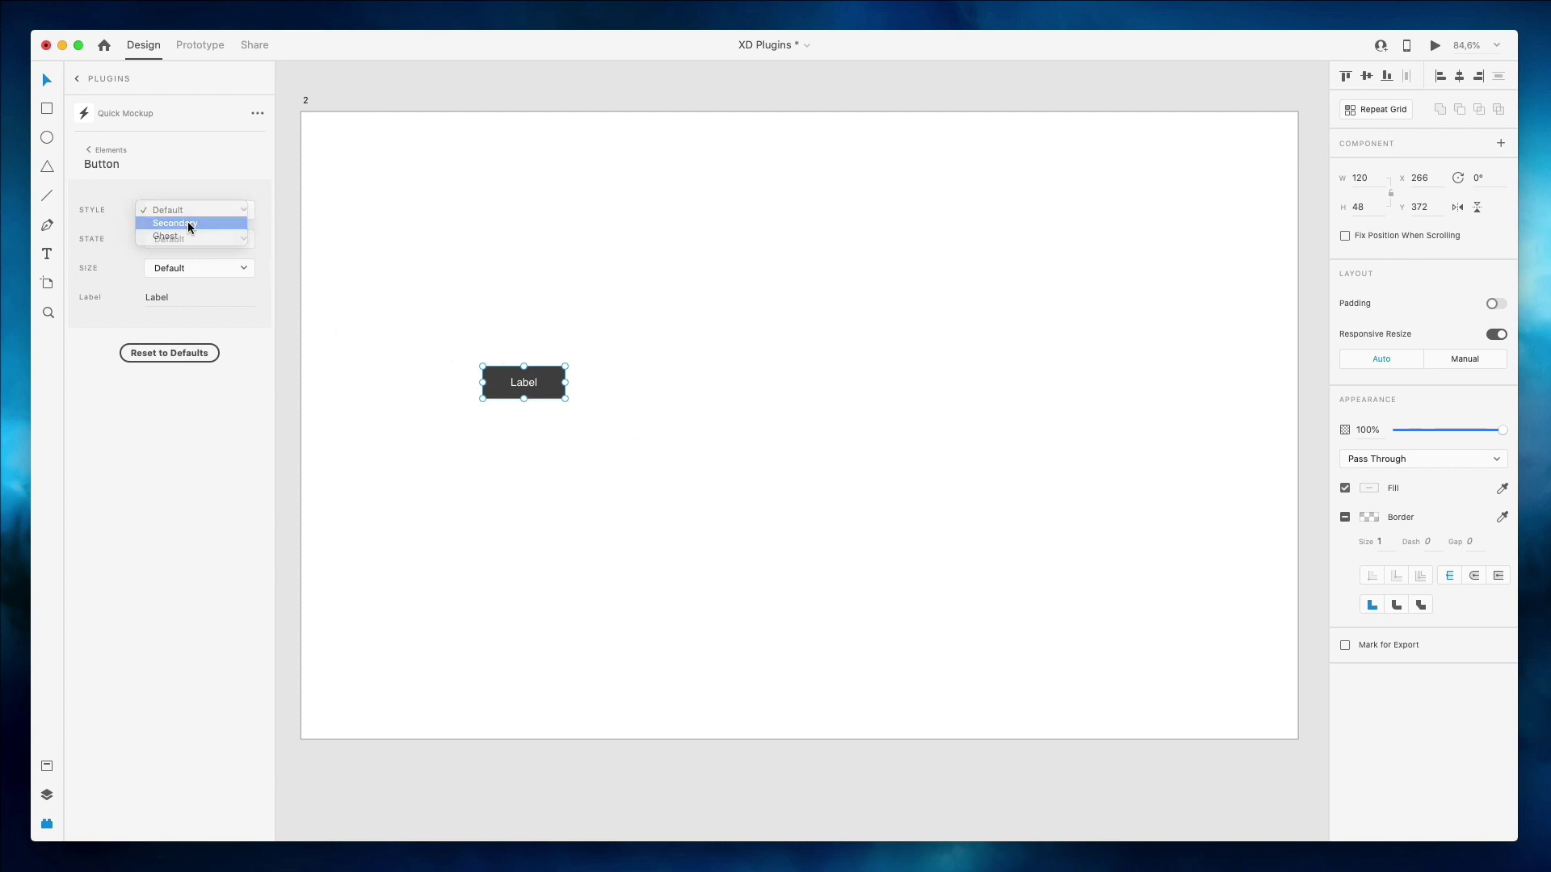
scroll(543, 356, down, 1)
scroll(543, 356, up, 1)
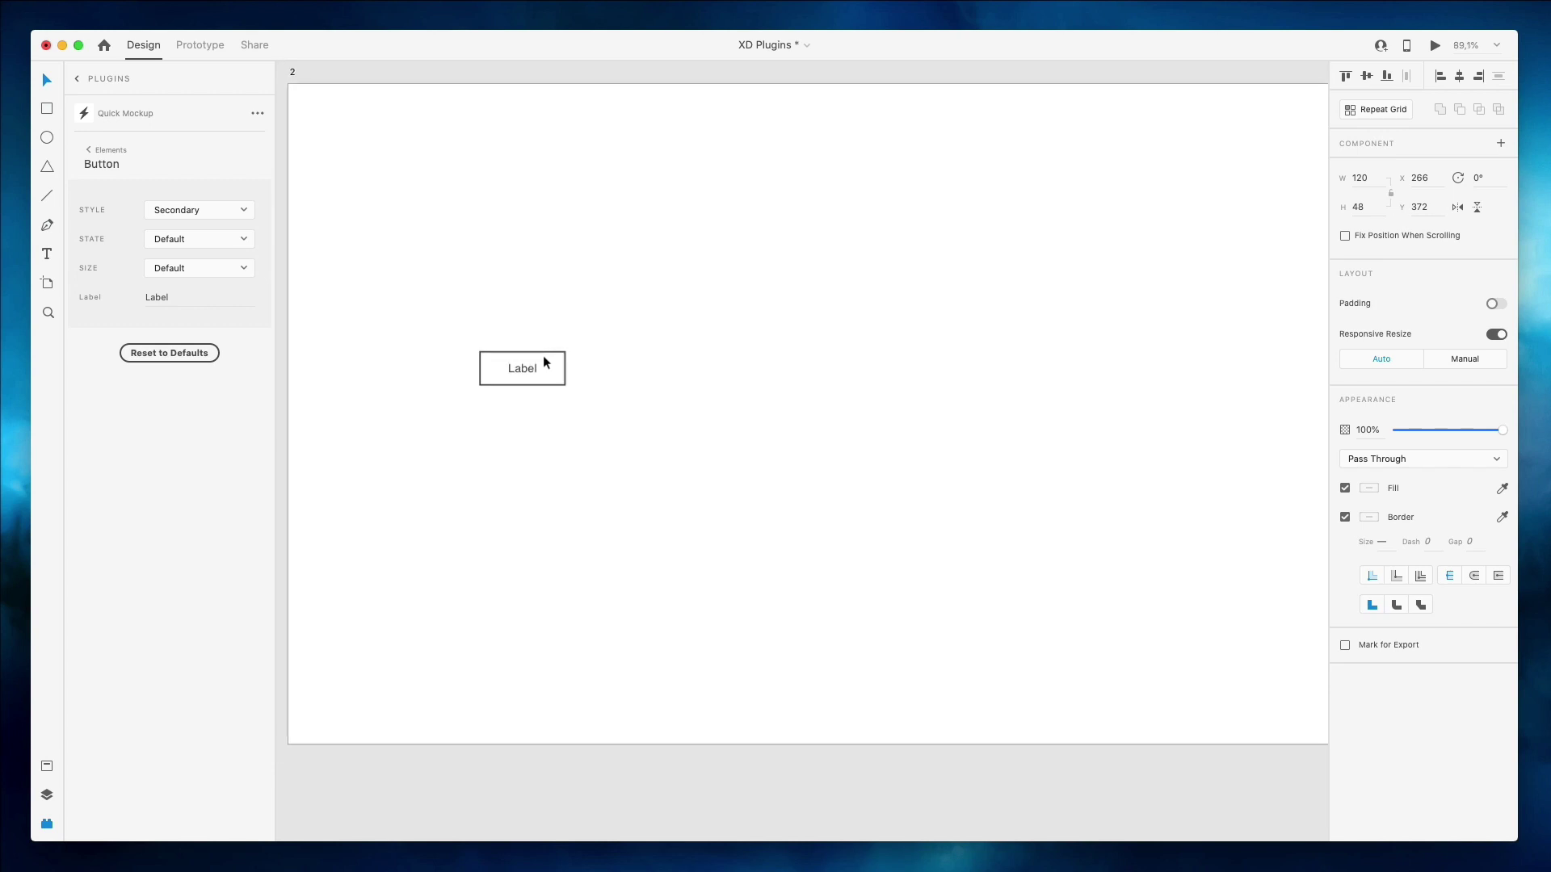
click(224, 212)
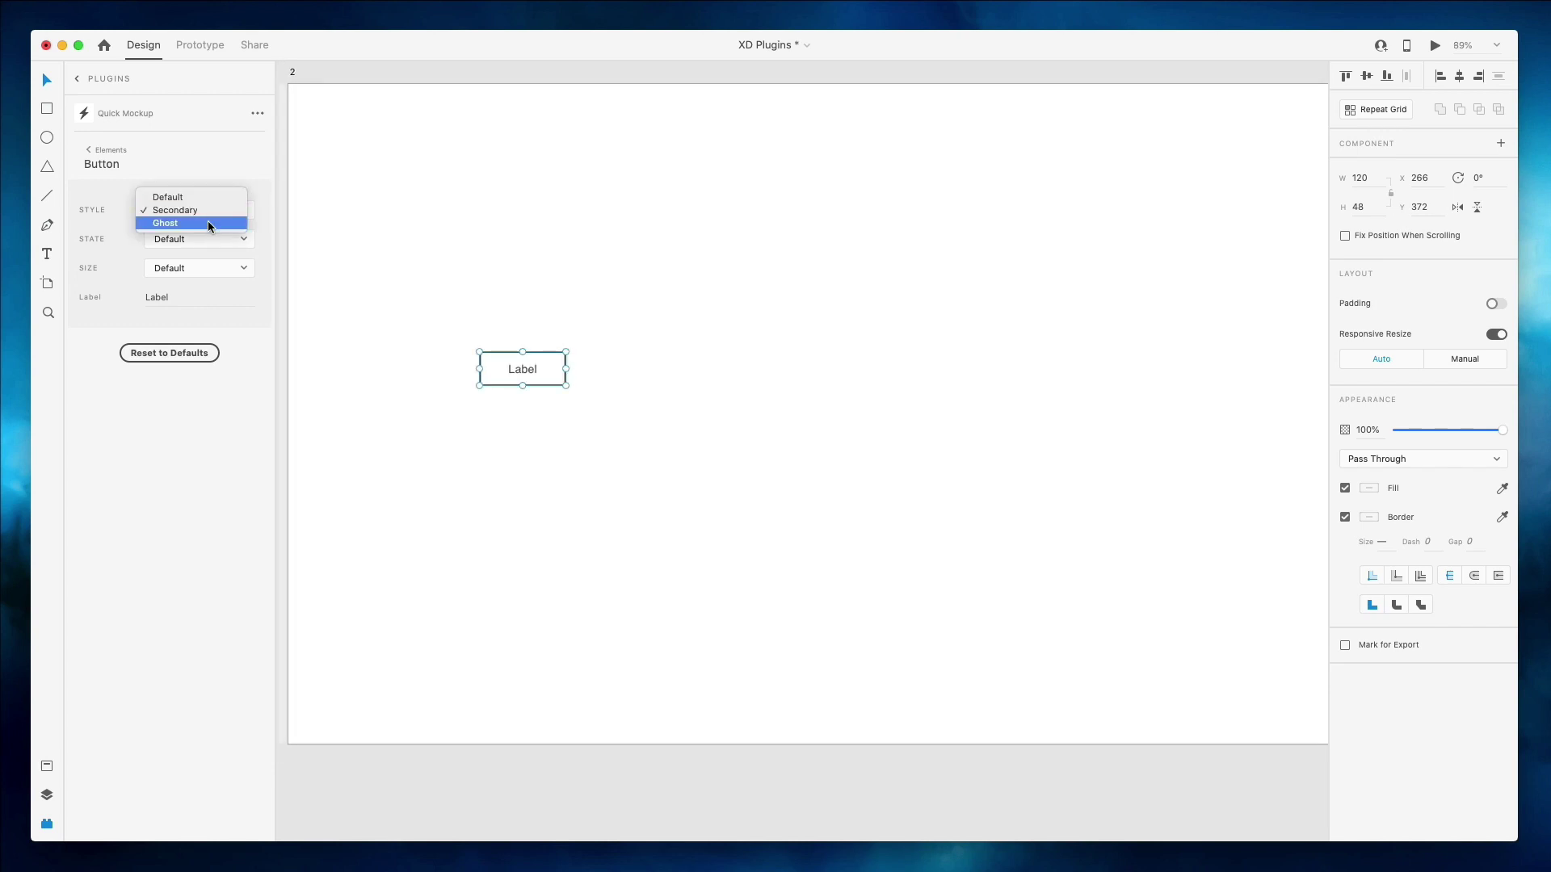
click(214, 222)
click(211, 210)
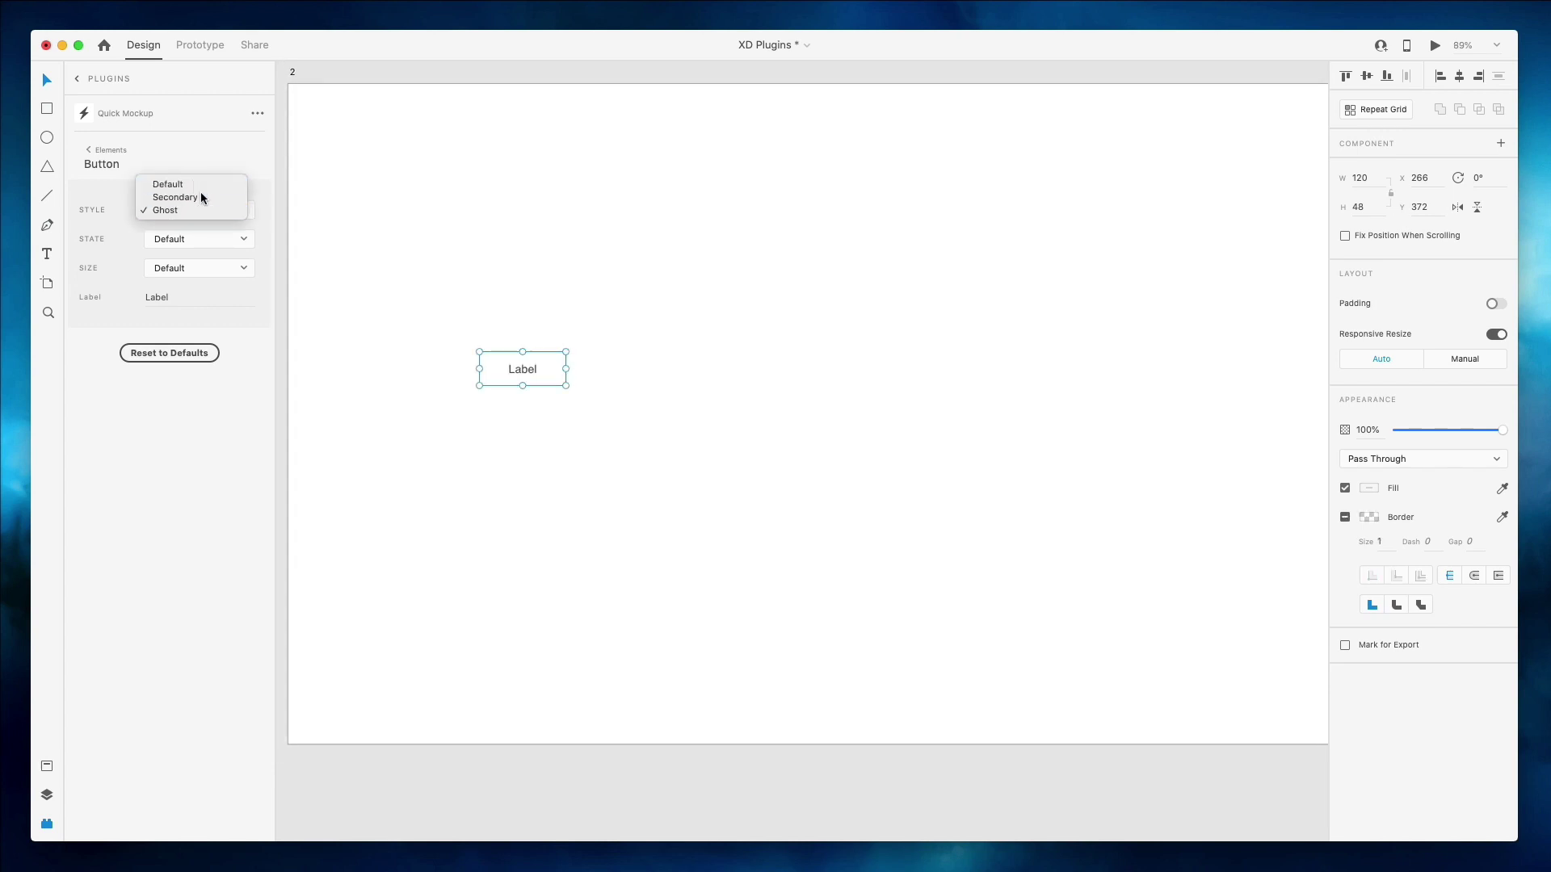
Set the button to Default style, Error state, and Large size.
click(200, 187)
click(206, 232)
click(215, 255)
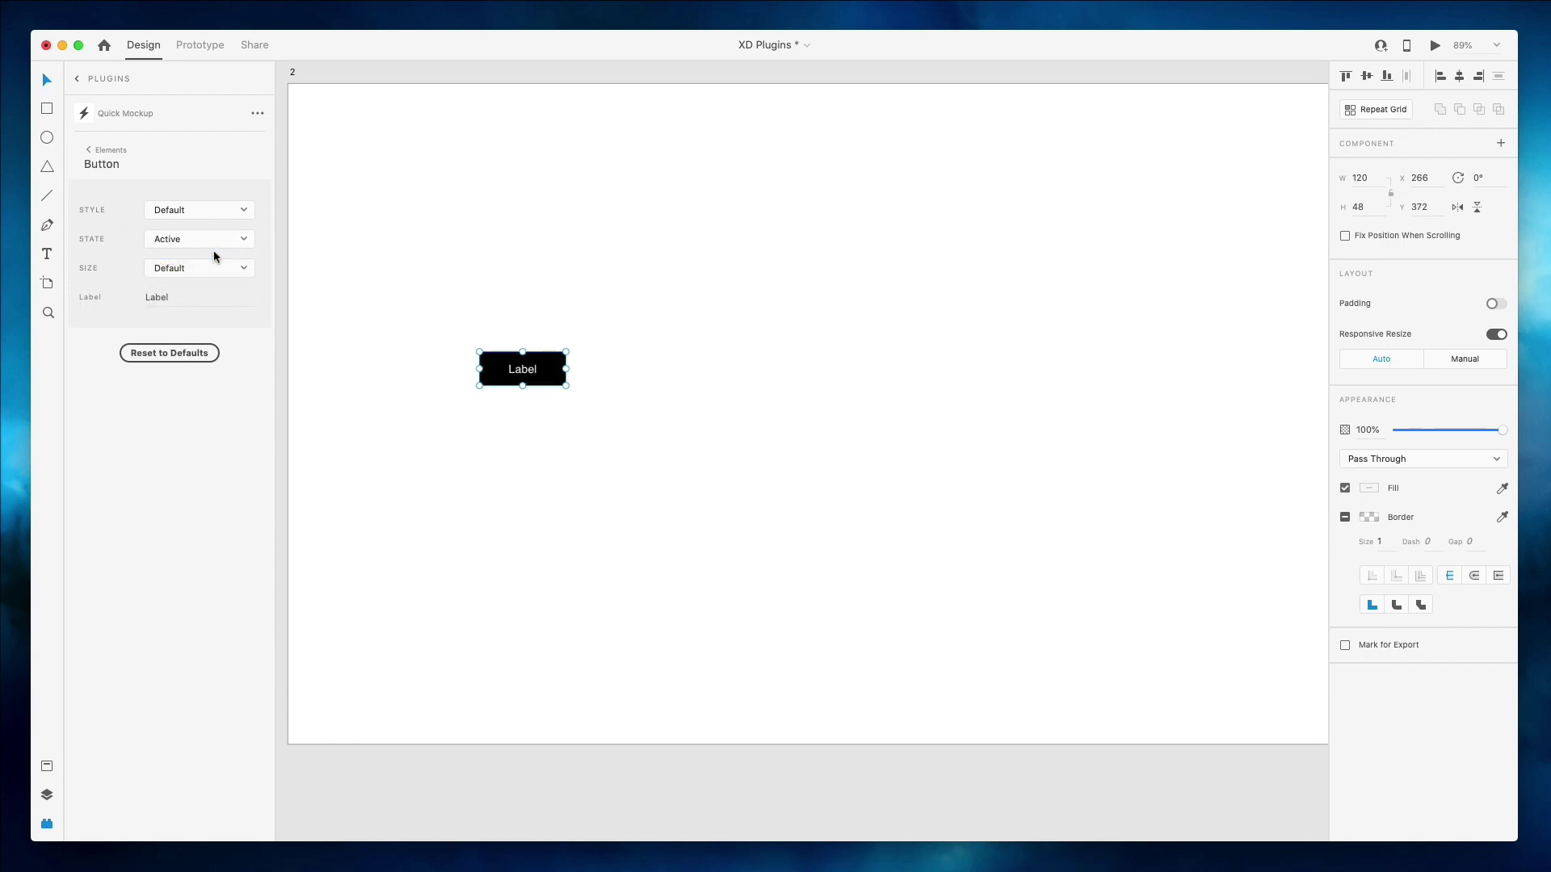
click(207, 236)
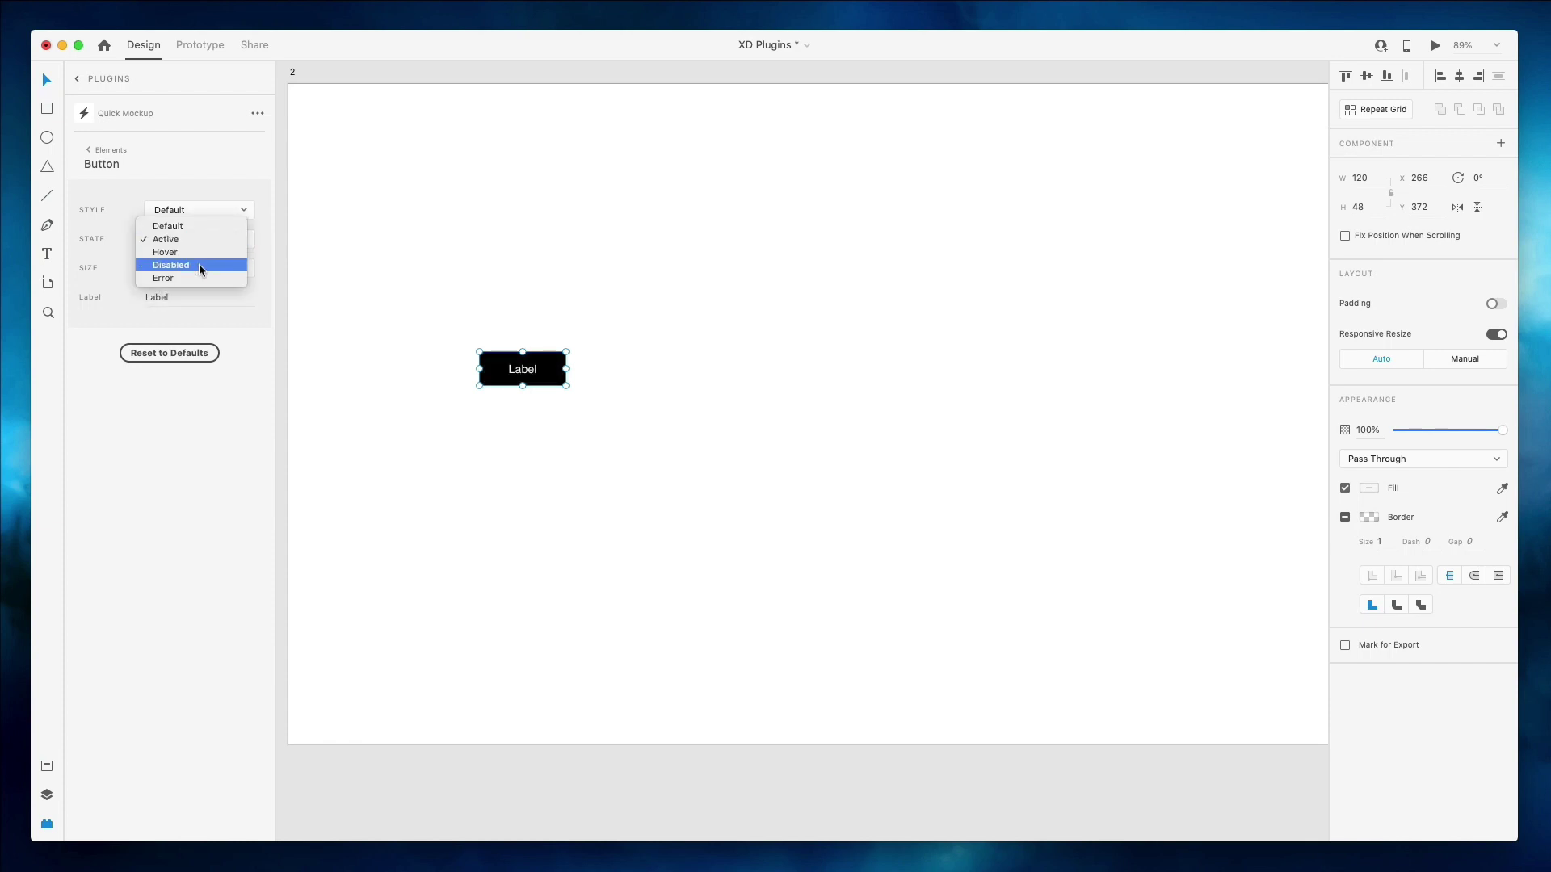
click(200, 278)
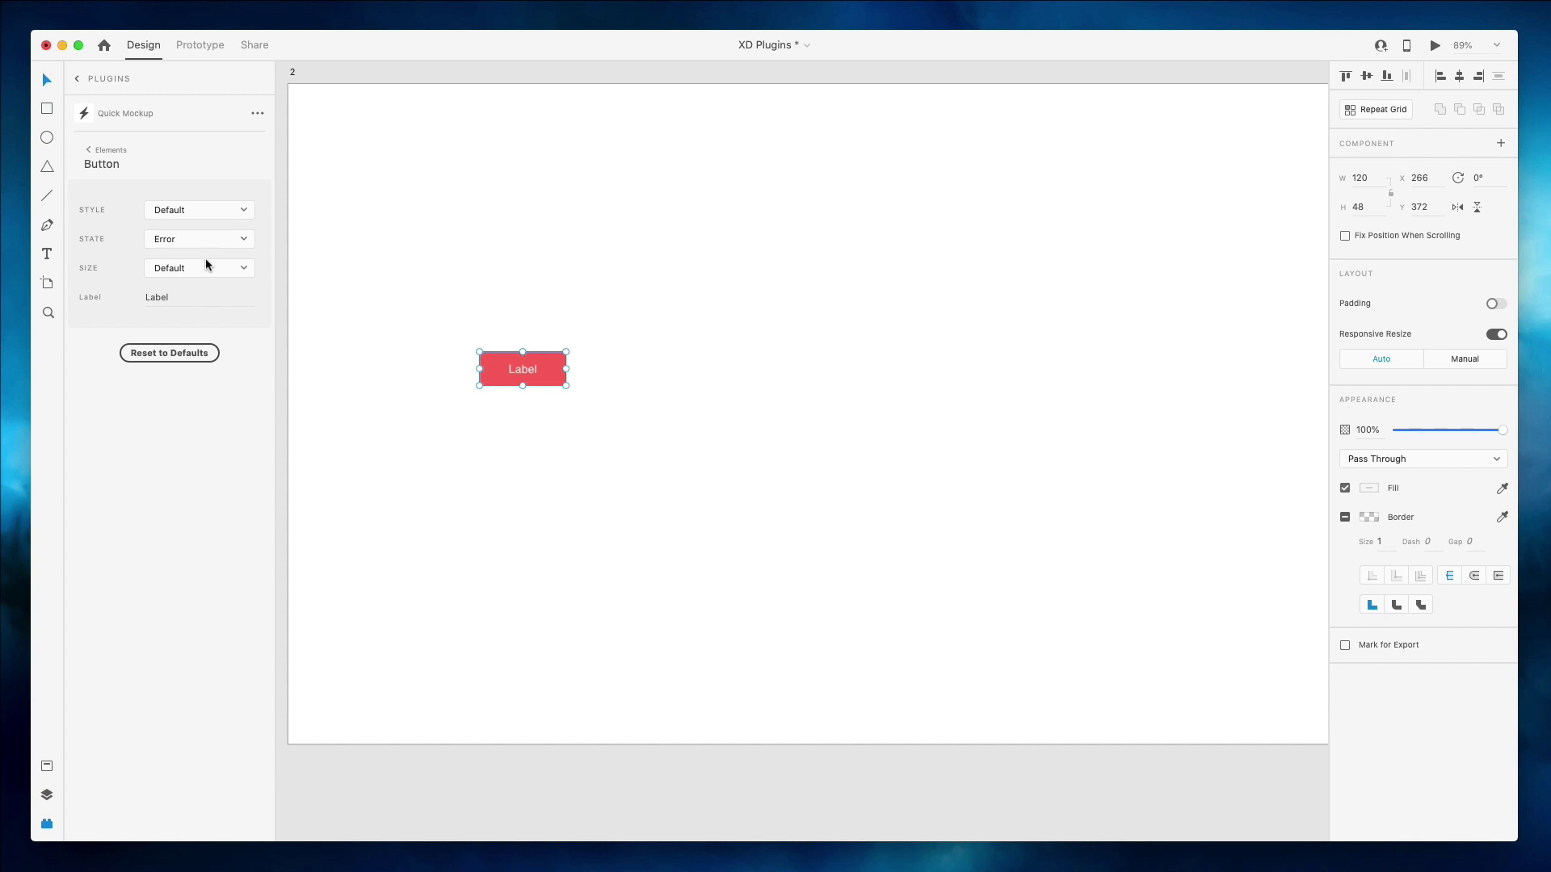
click(187, 265)
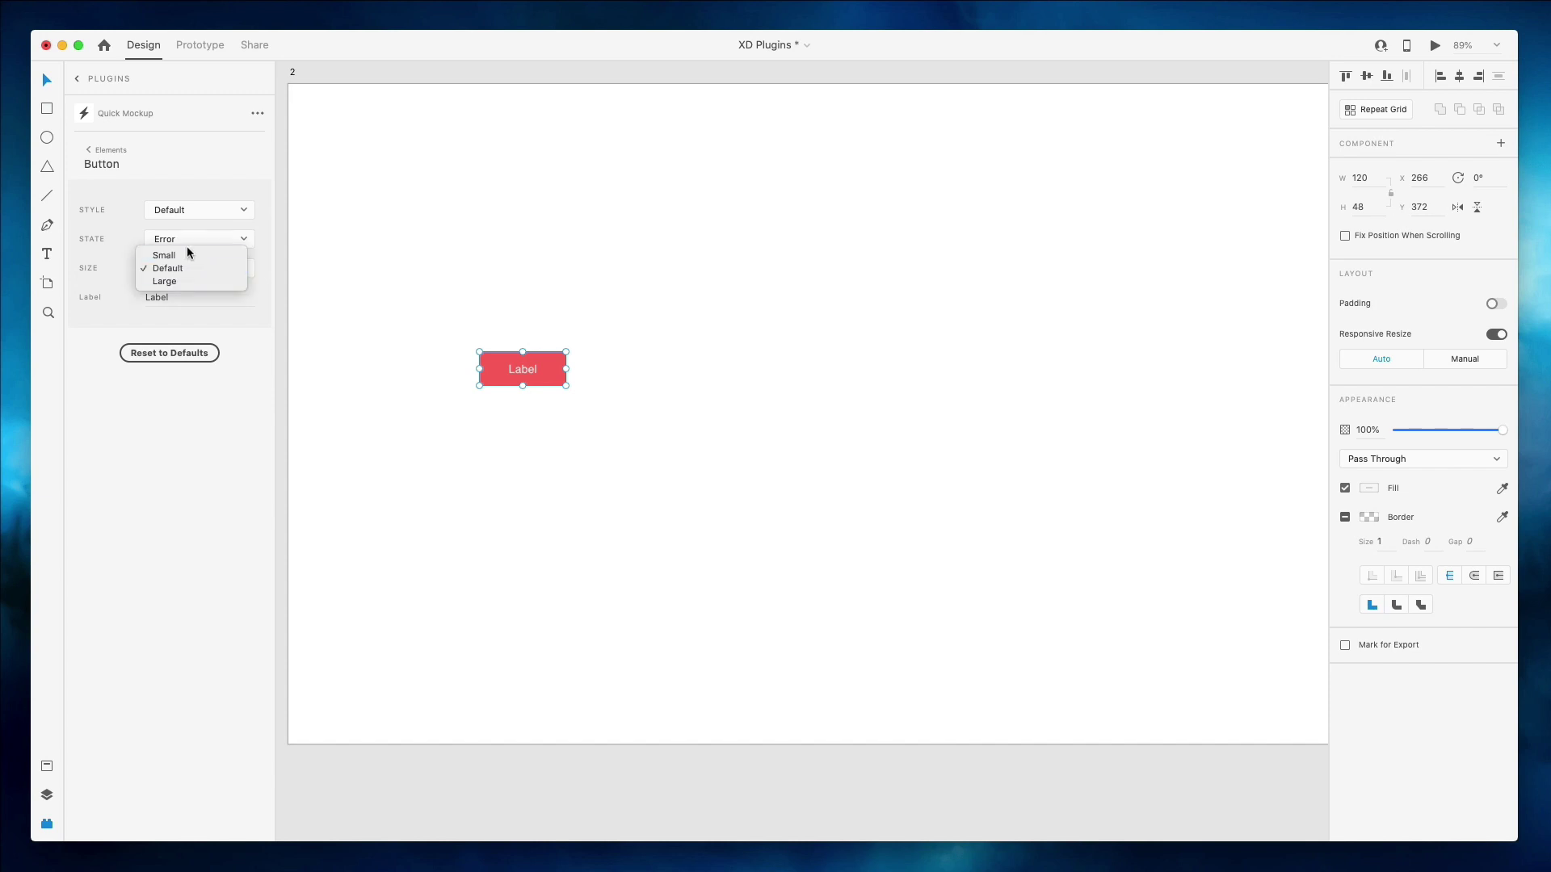
click(195, 255)
click(190, 269)
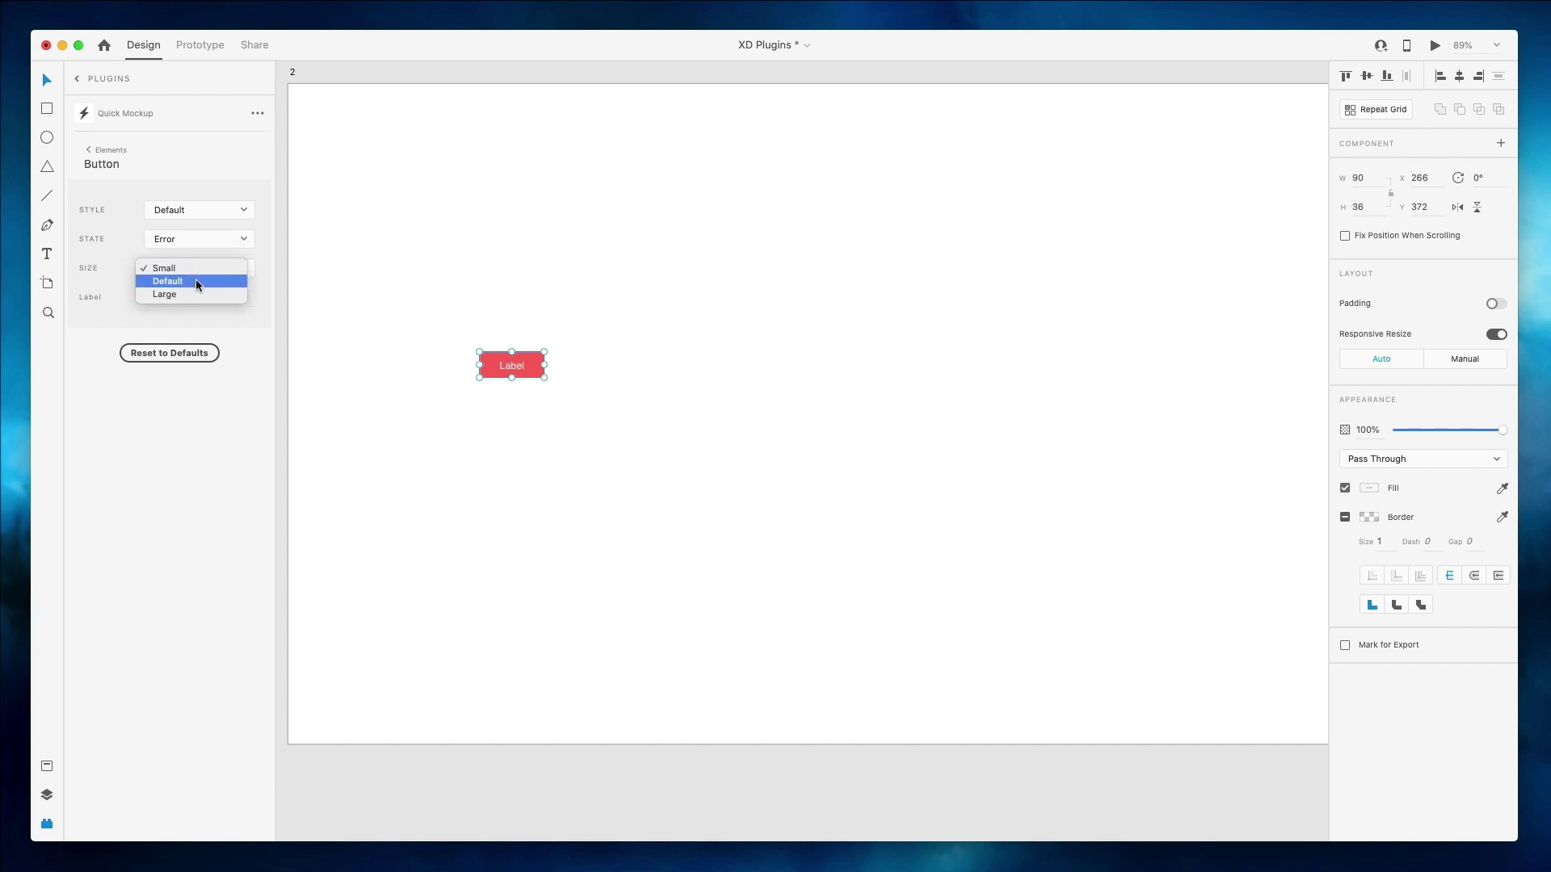
click(194, 292)
Change the button's label text to 'Continue'.
click(175, 297)
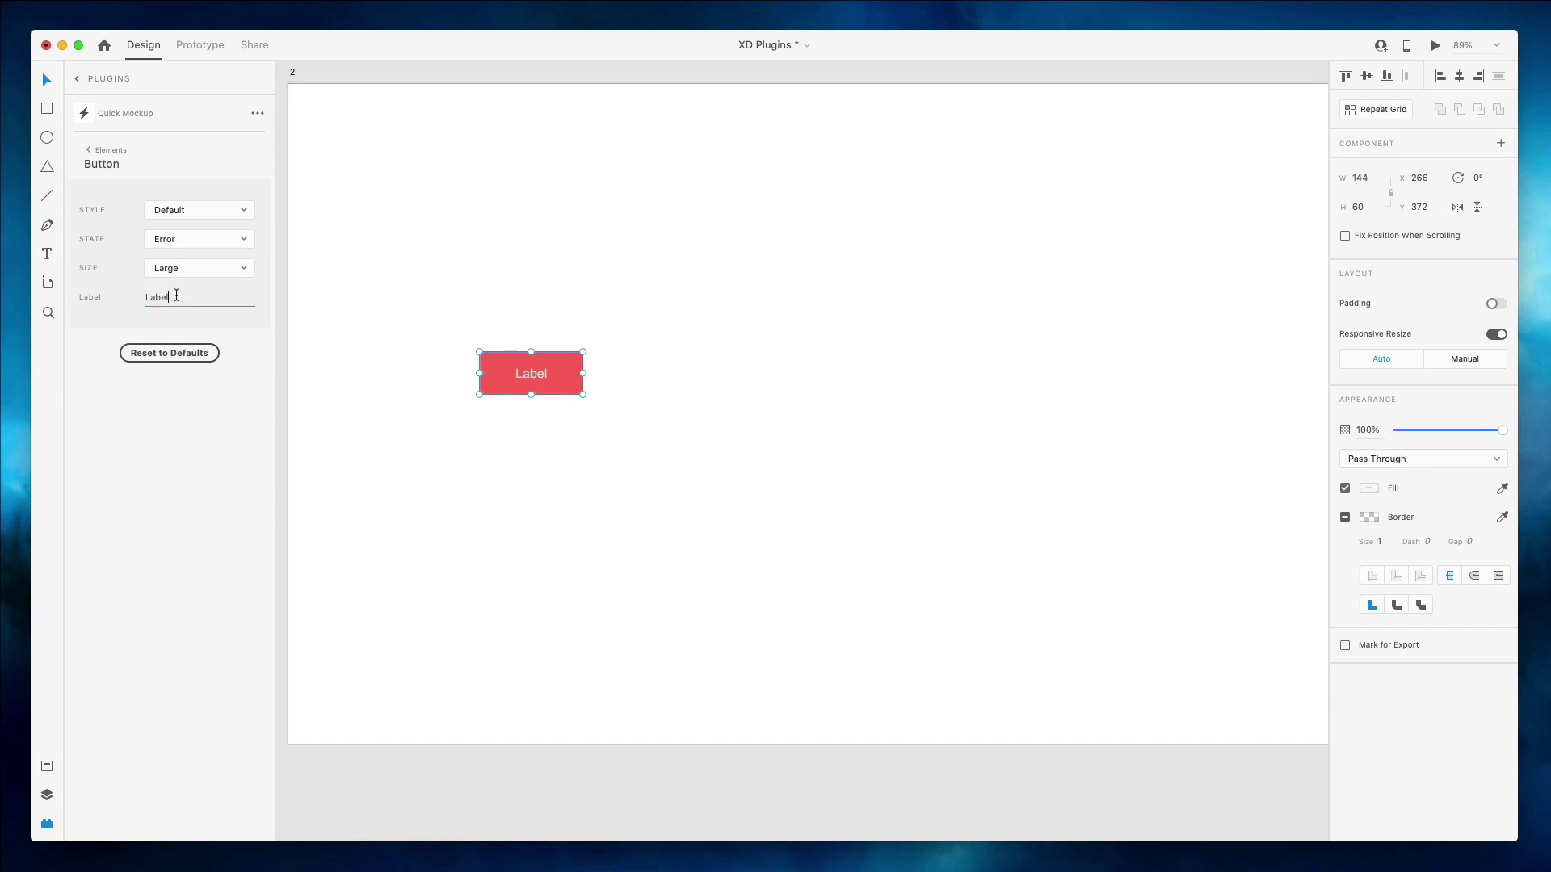
double_click(175, 297)
text(Continue)
key(Return)
Insert a Quick Mockup checkbox and move it just above the Continue button.
click(77, 79)
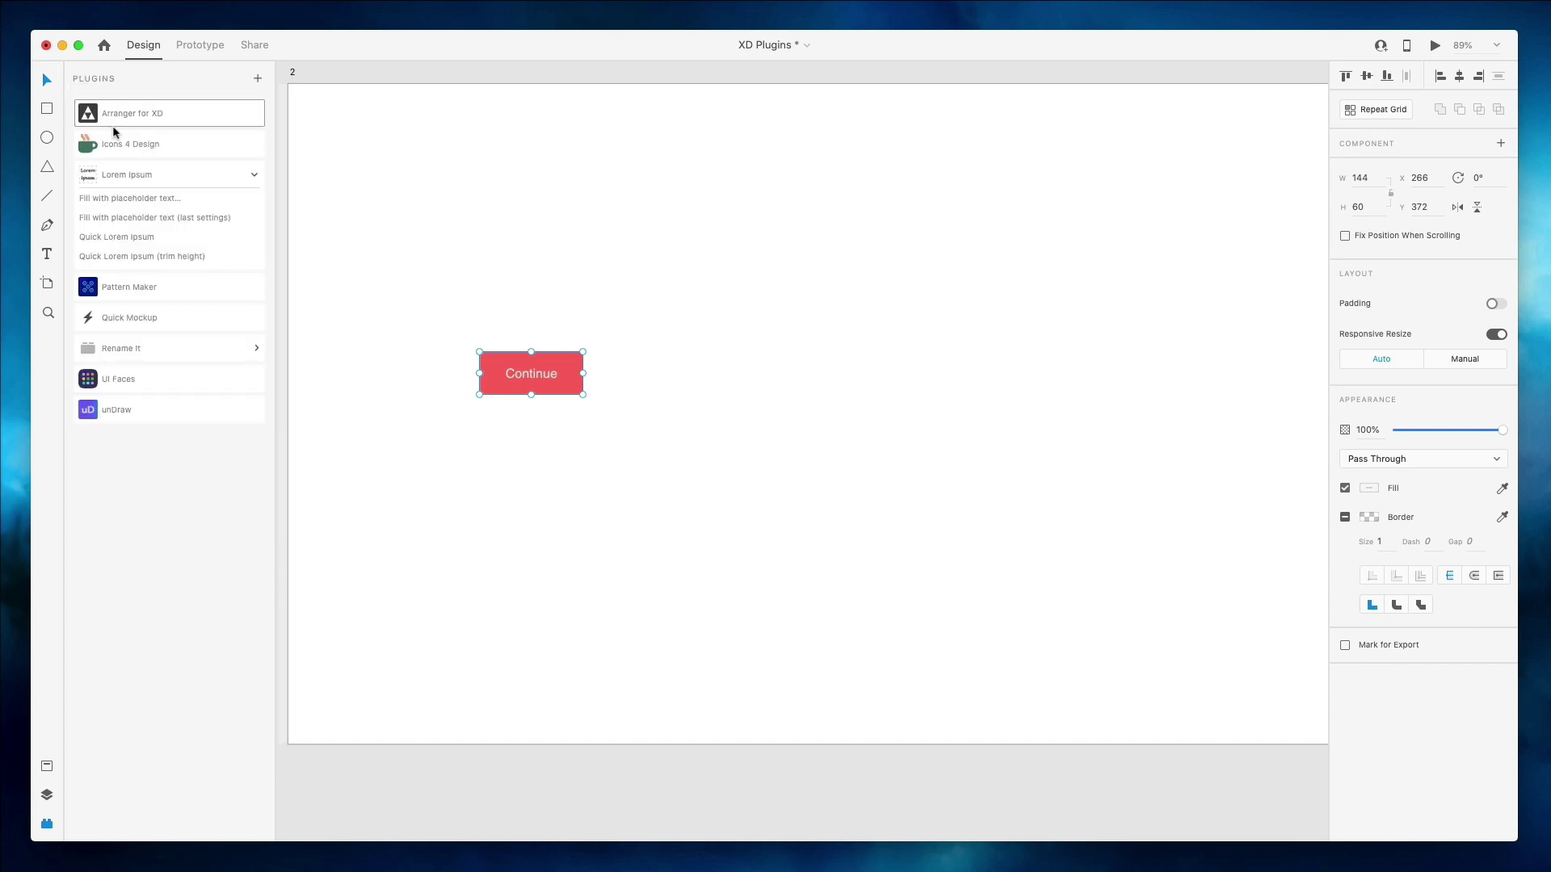
click(139, 323)
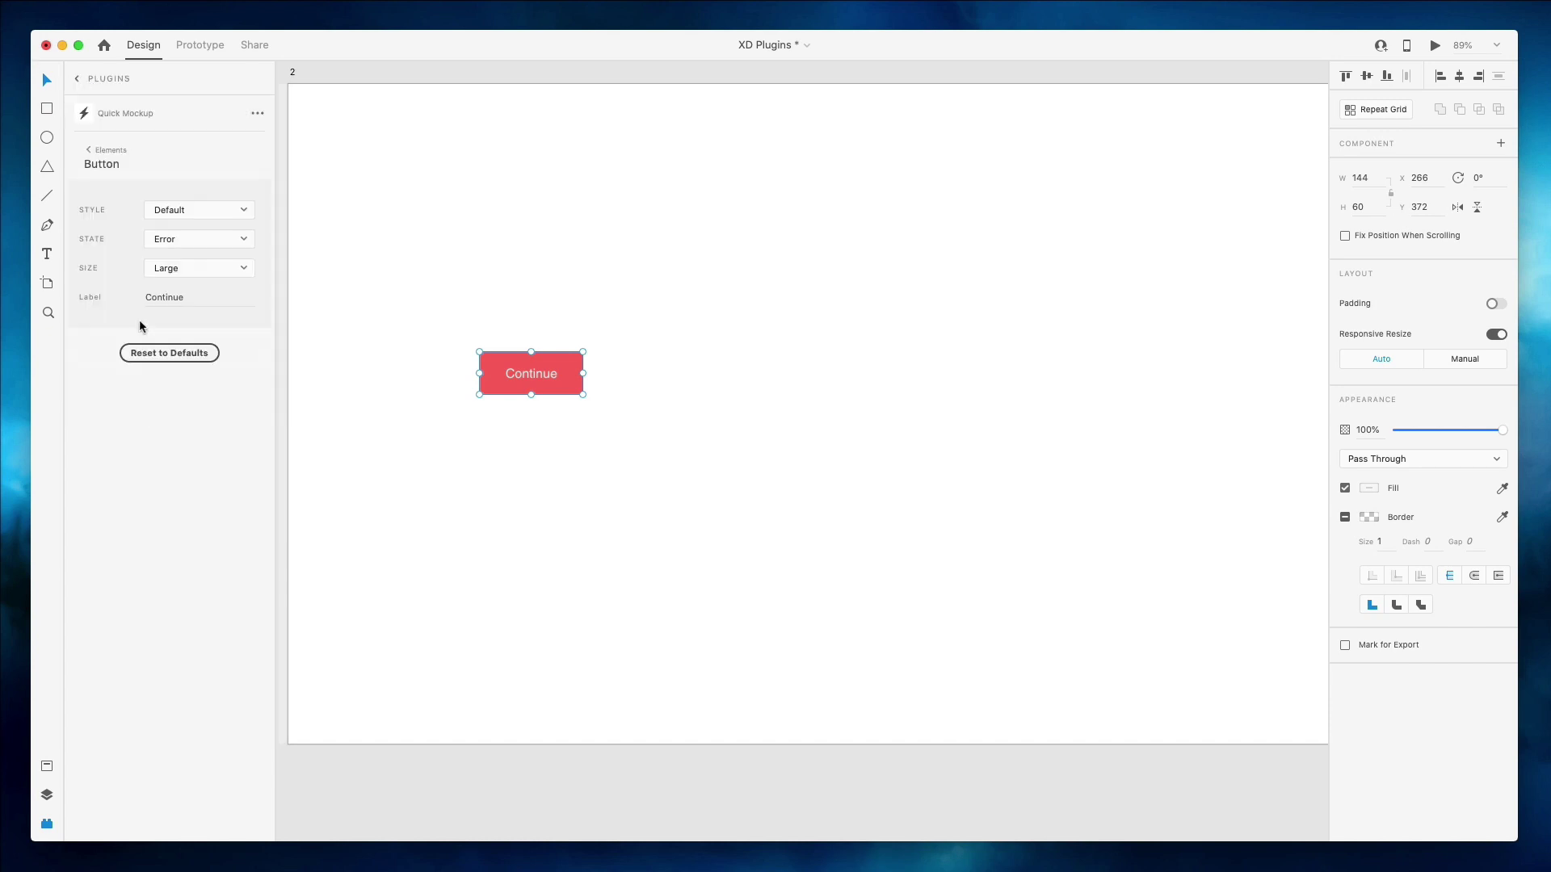
click(79, 80)
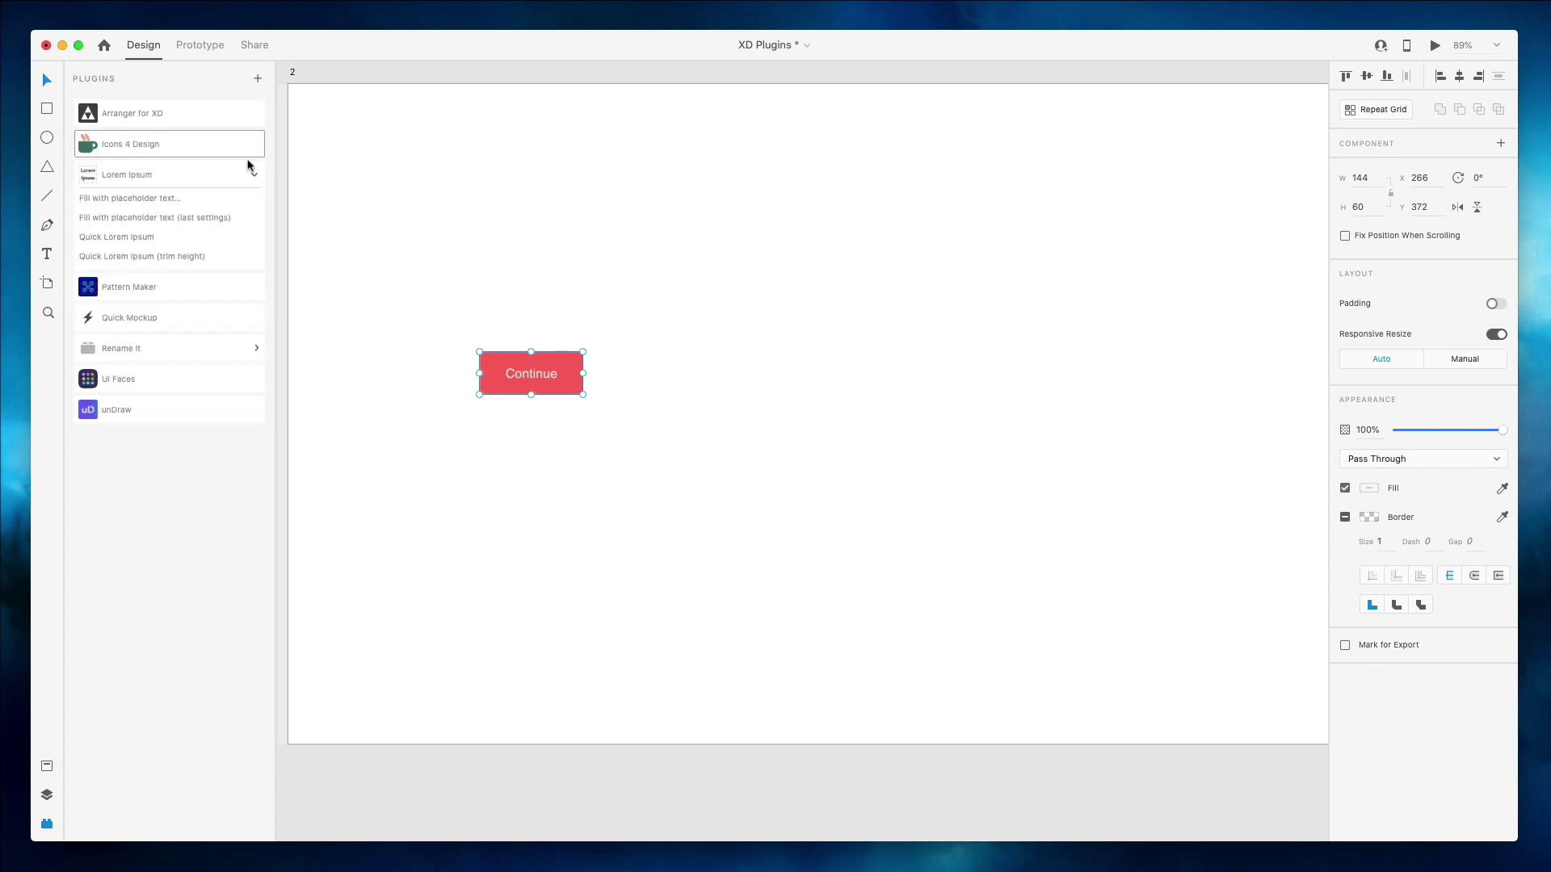
click(840, 329)
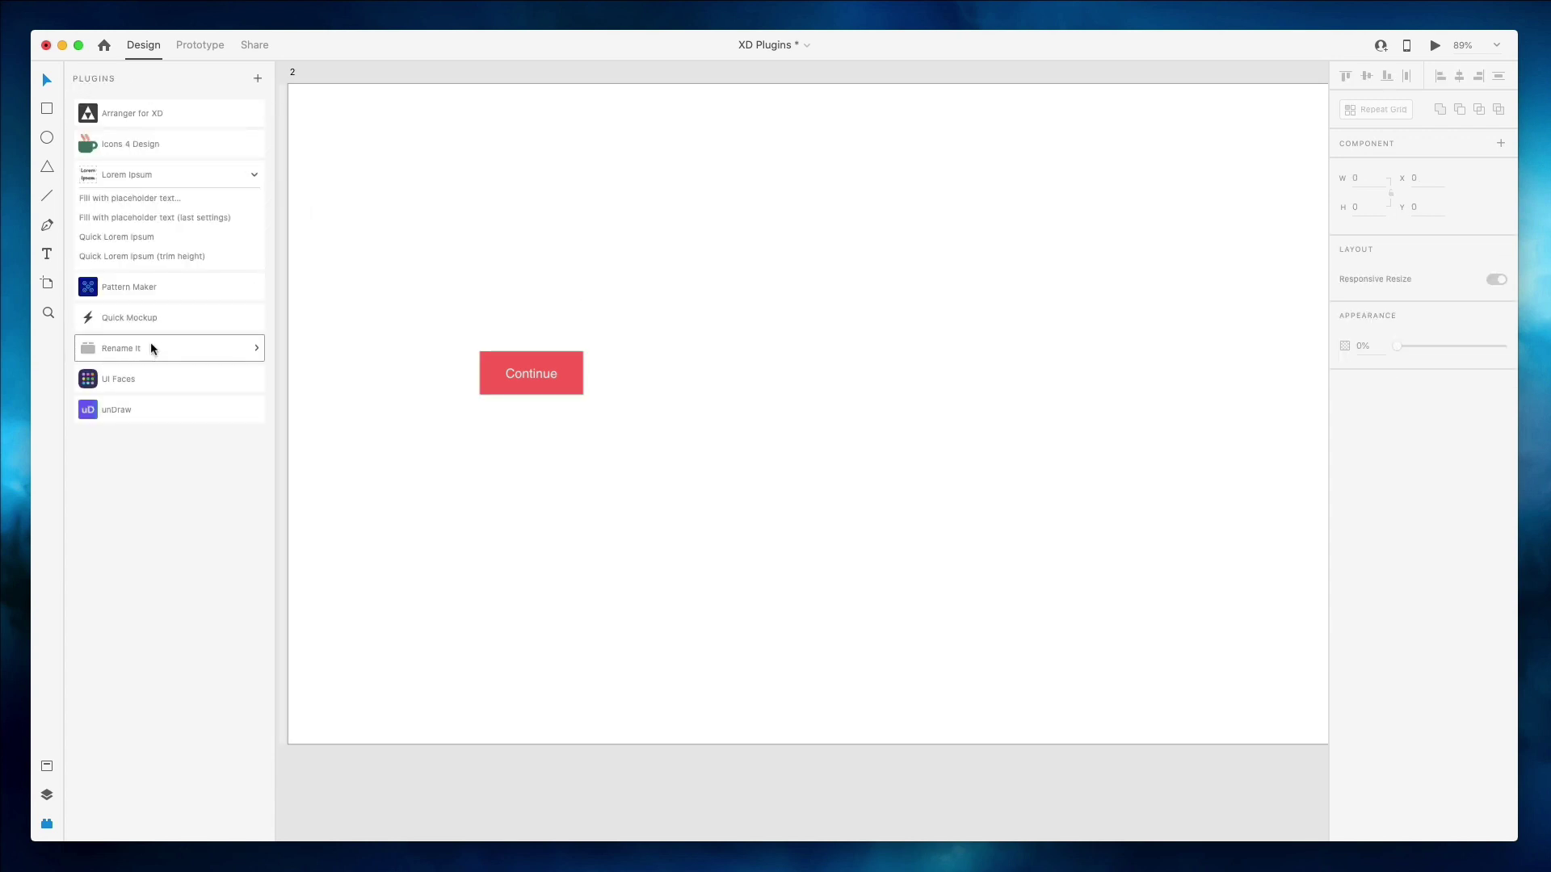
click(135, 317)
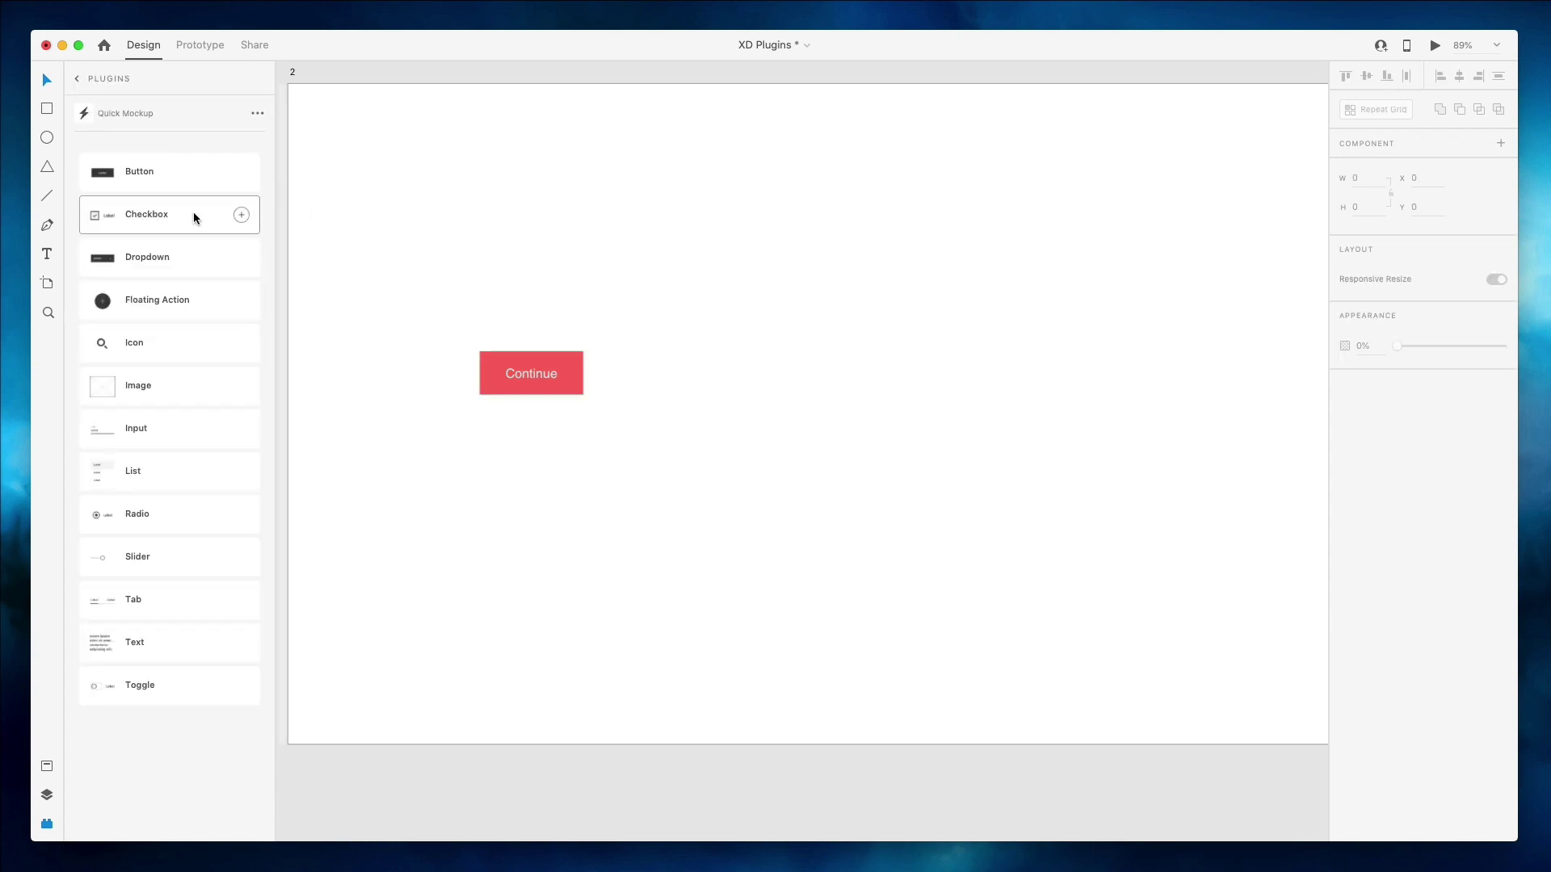
click(242, 215)
drag(308, 99, 520, 274)
Insert a Quick Mockup dropdown and move it above the checkbox.
click(398, 207)
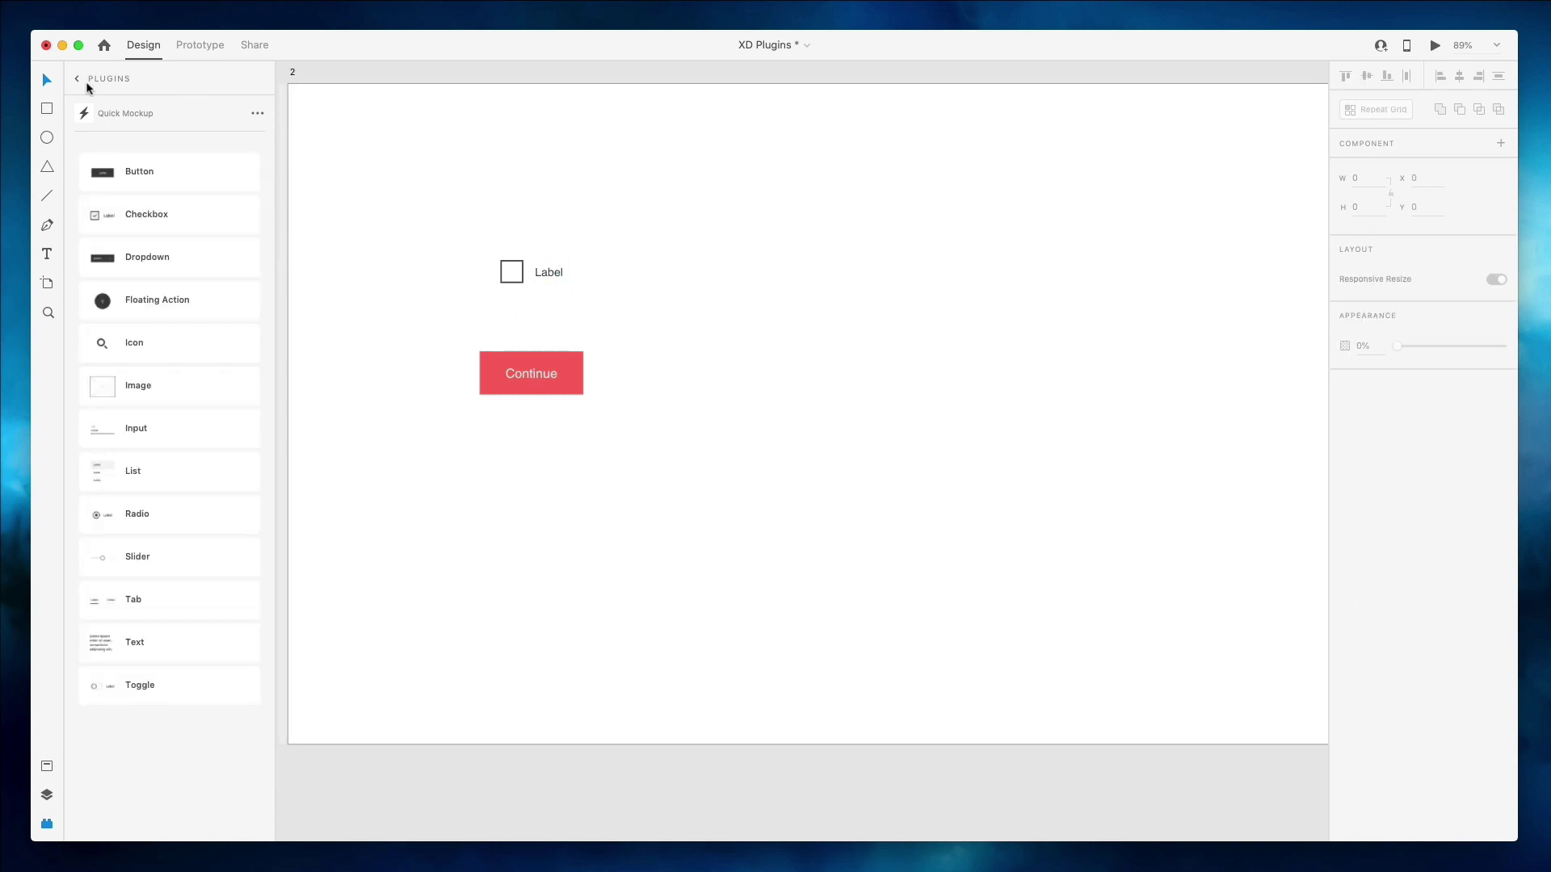
click(147, 257)
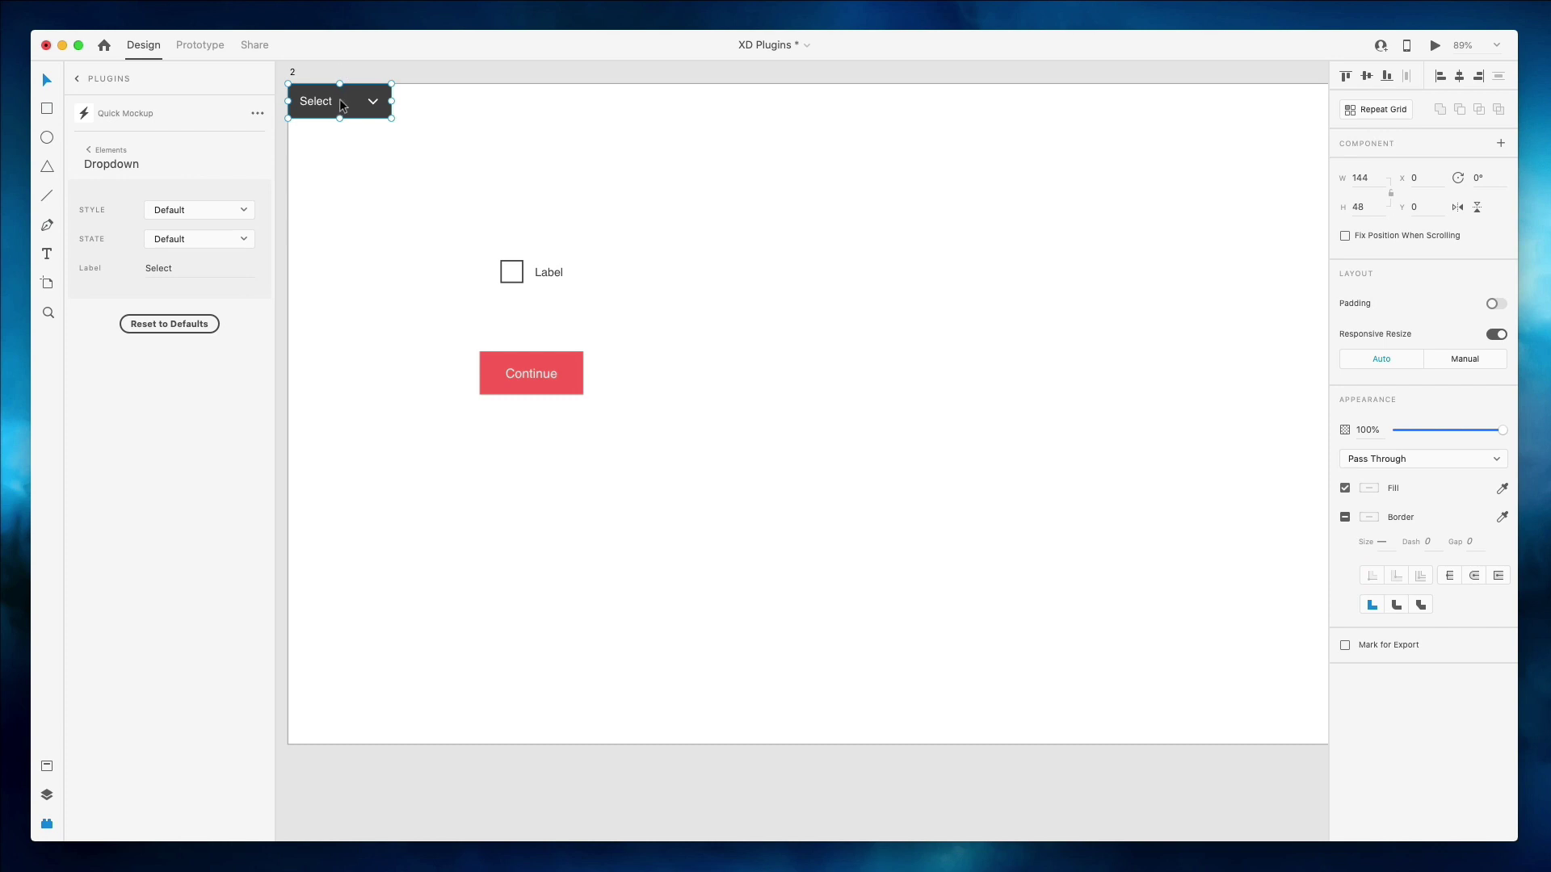
drag(339, 98, 584, 207)
Deselect the dropdown and return to the installed plugins list.
click(83, 81)
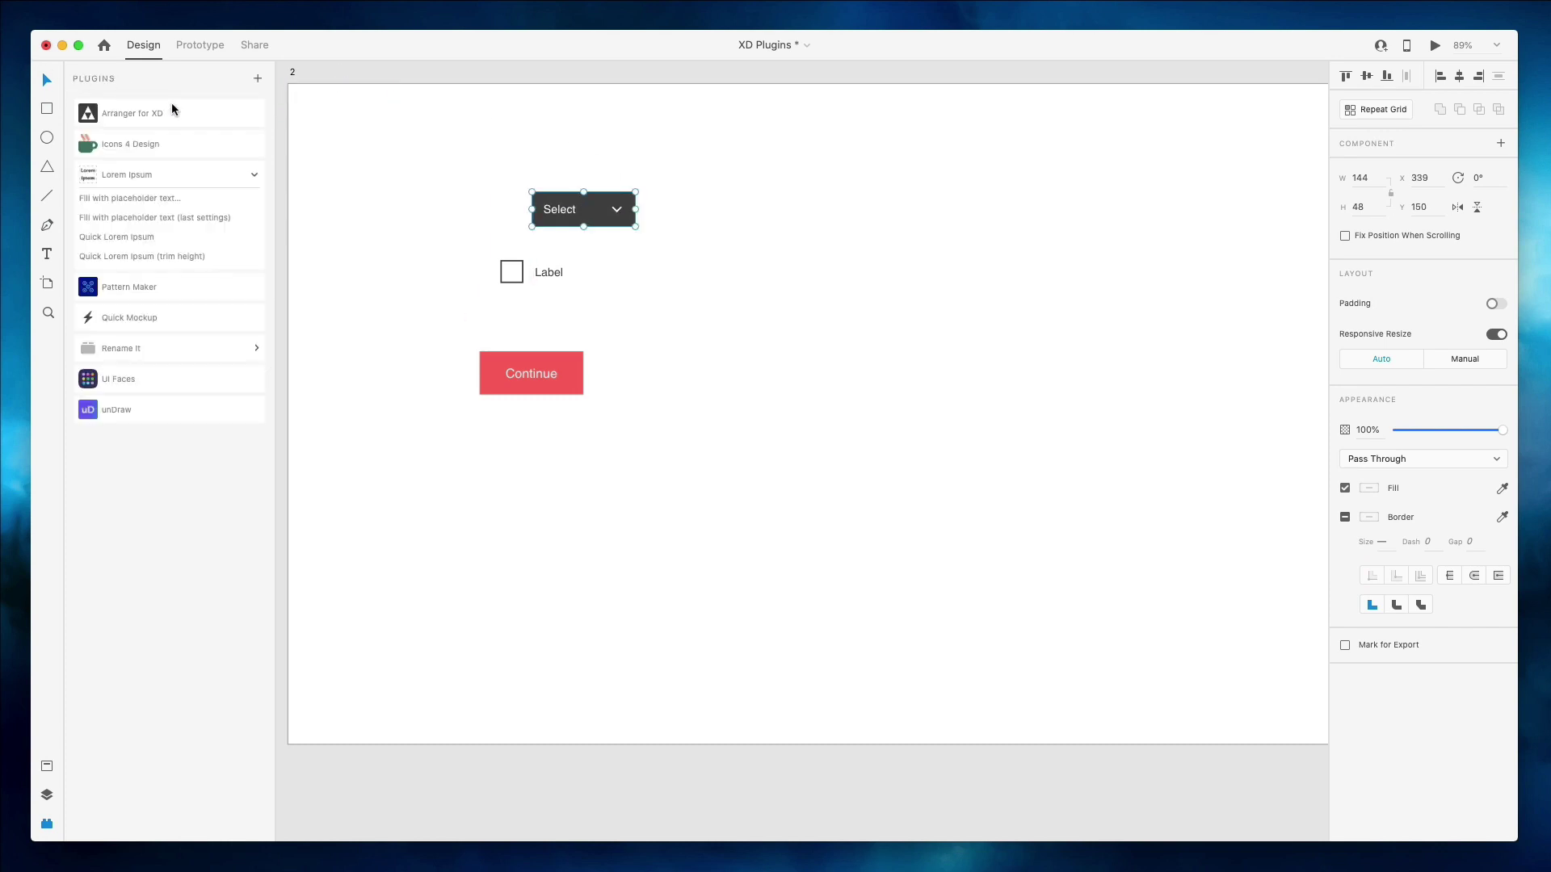
click(132, 328)
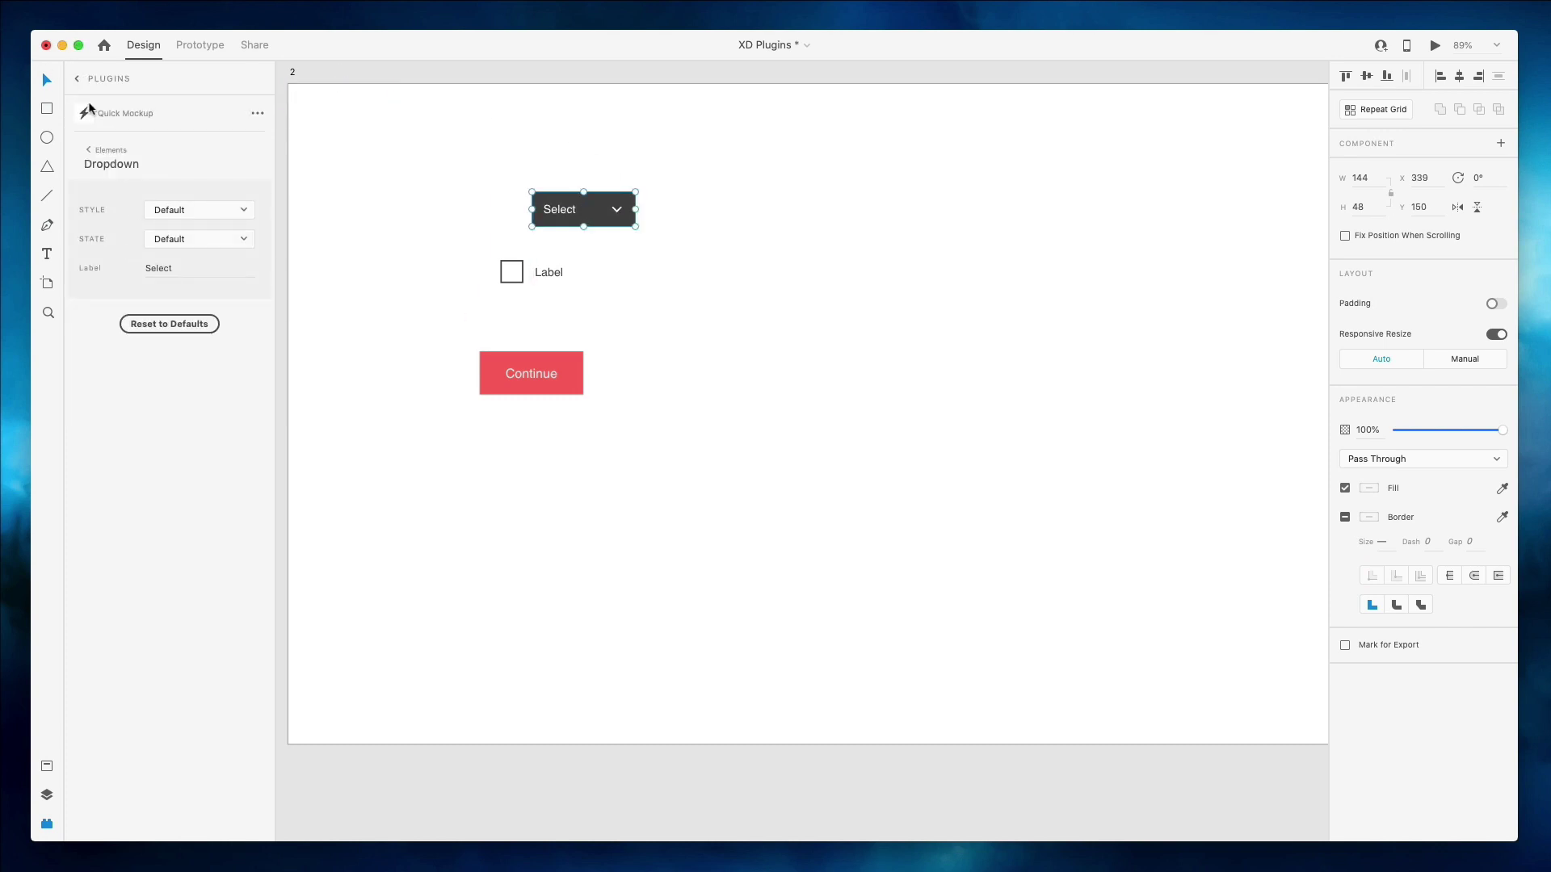
click(654, 301)
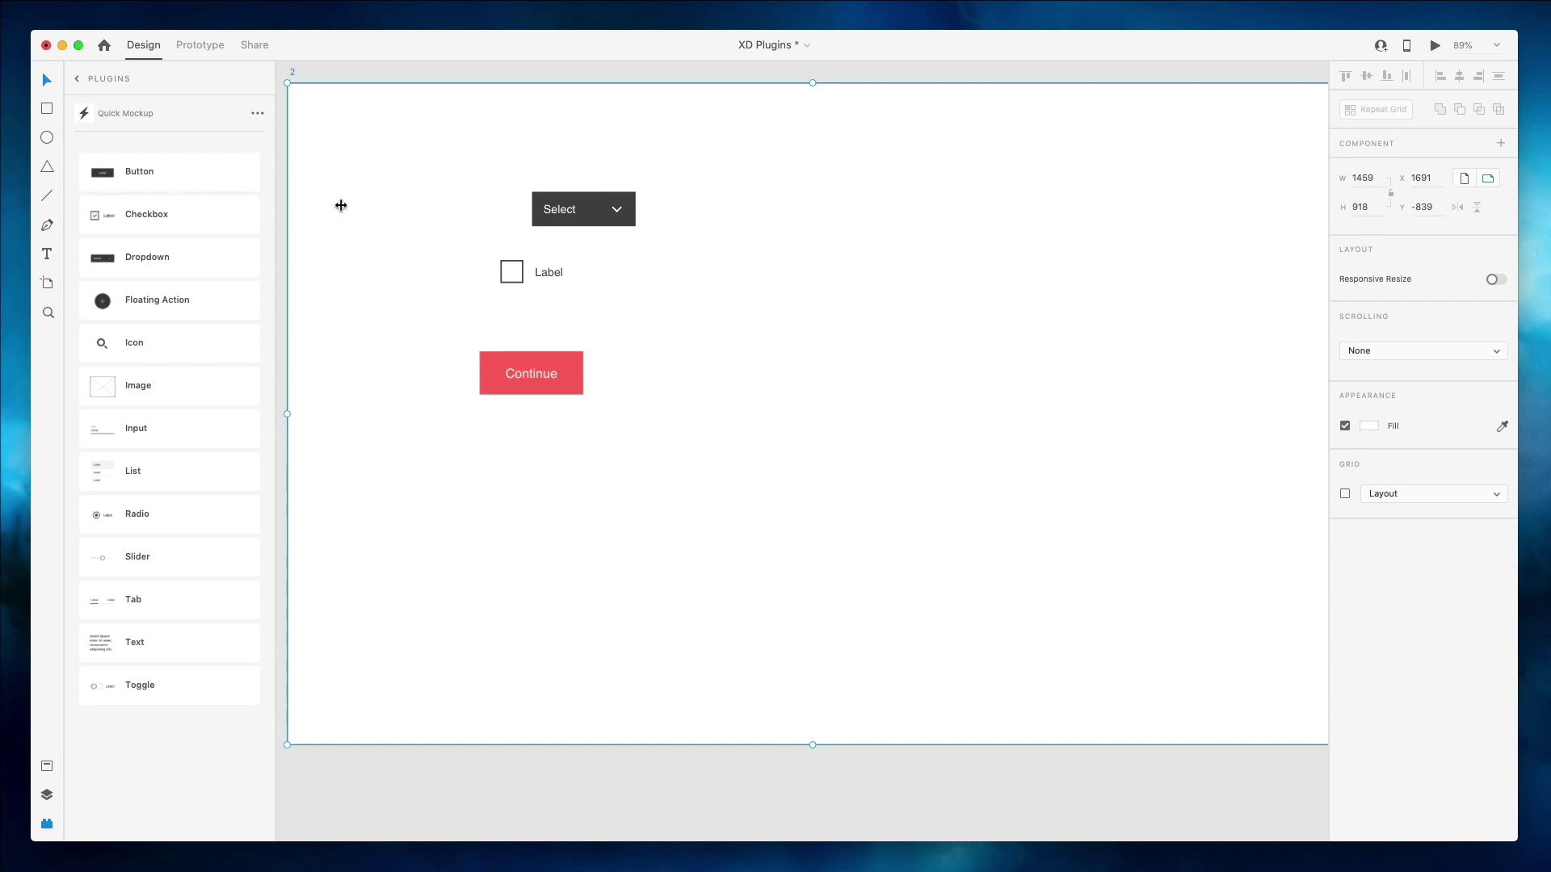
scroll(369, 342, up, 2)
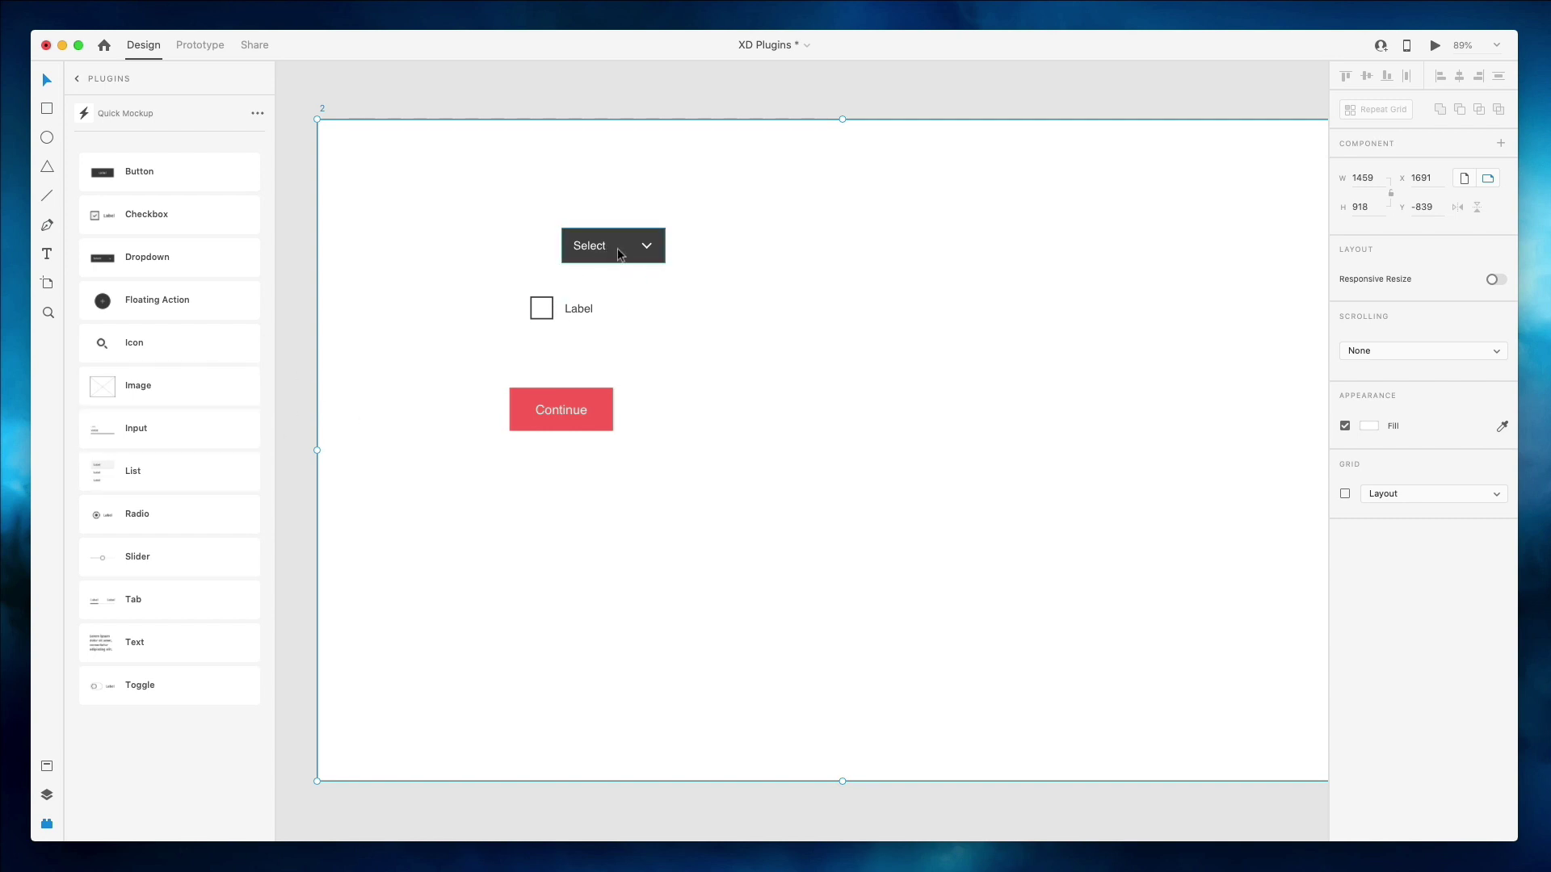
click(82, 81)
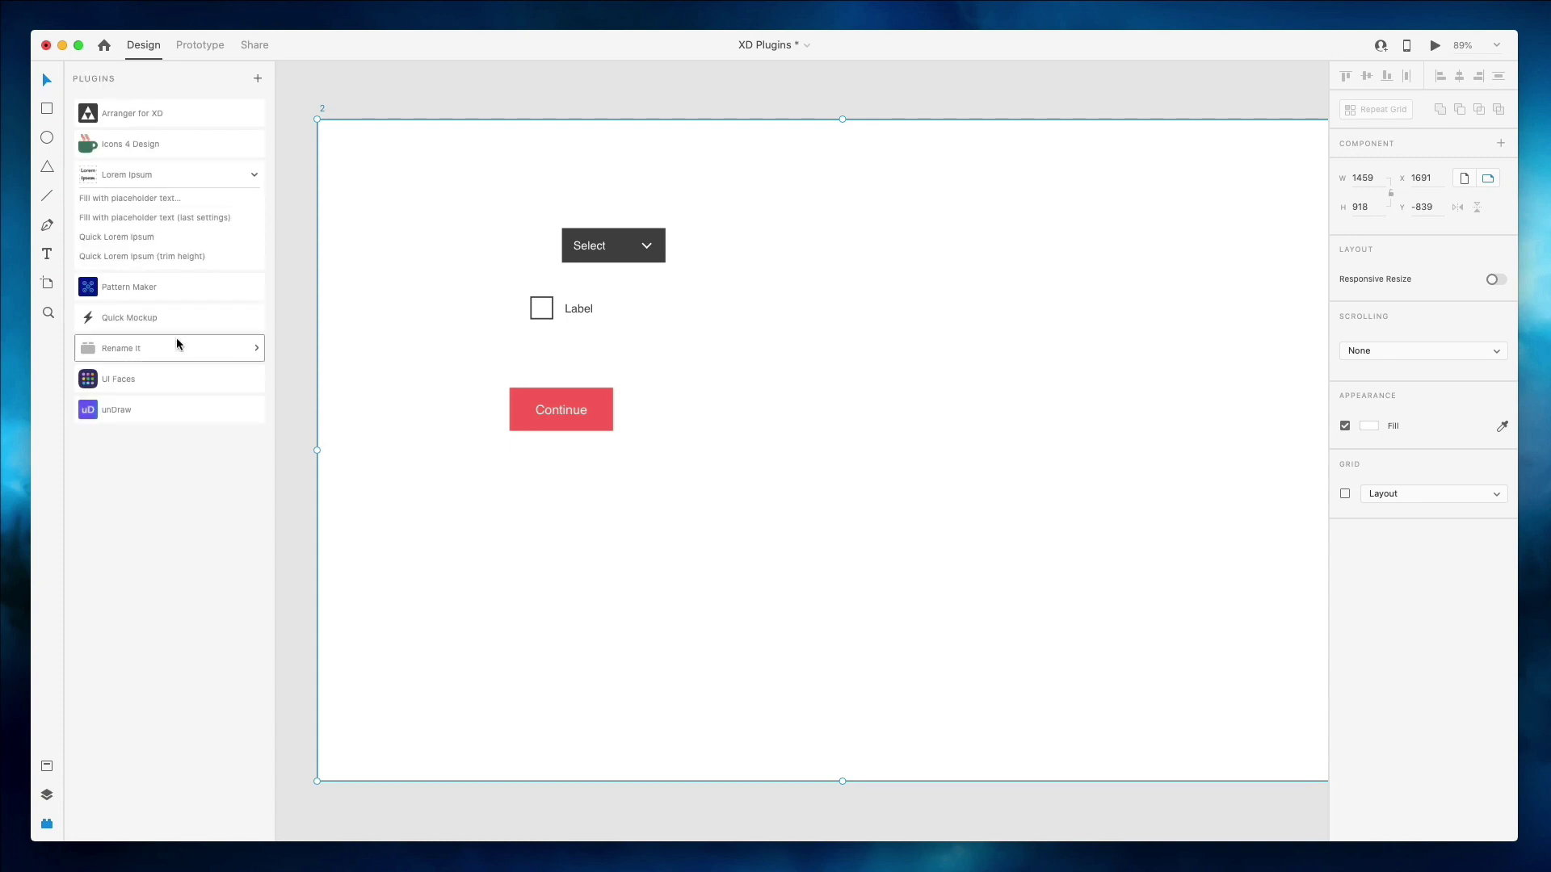
Marquee-select the dropdown, checkbox and Continue button mockup components and delete them.
click(487, 180)
drag(455, 188, 788, 575)
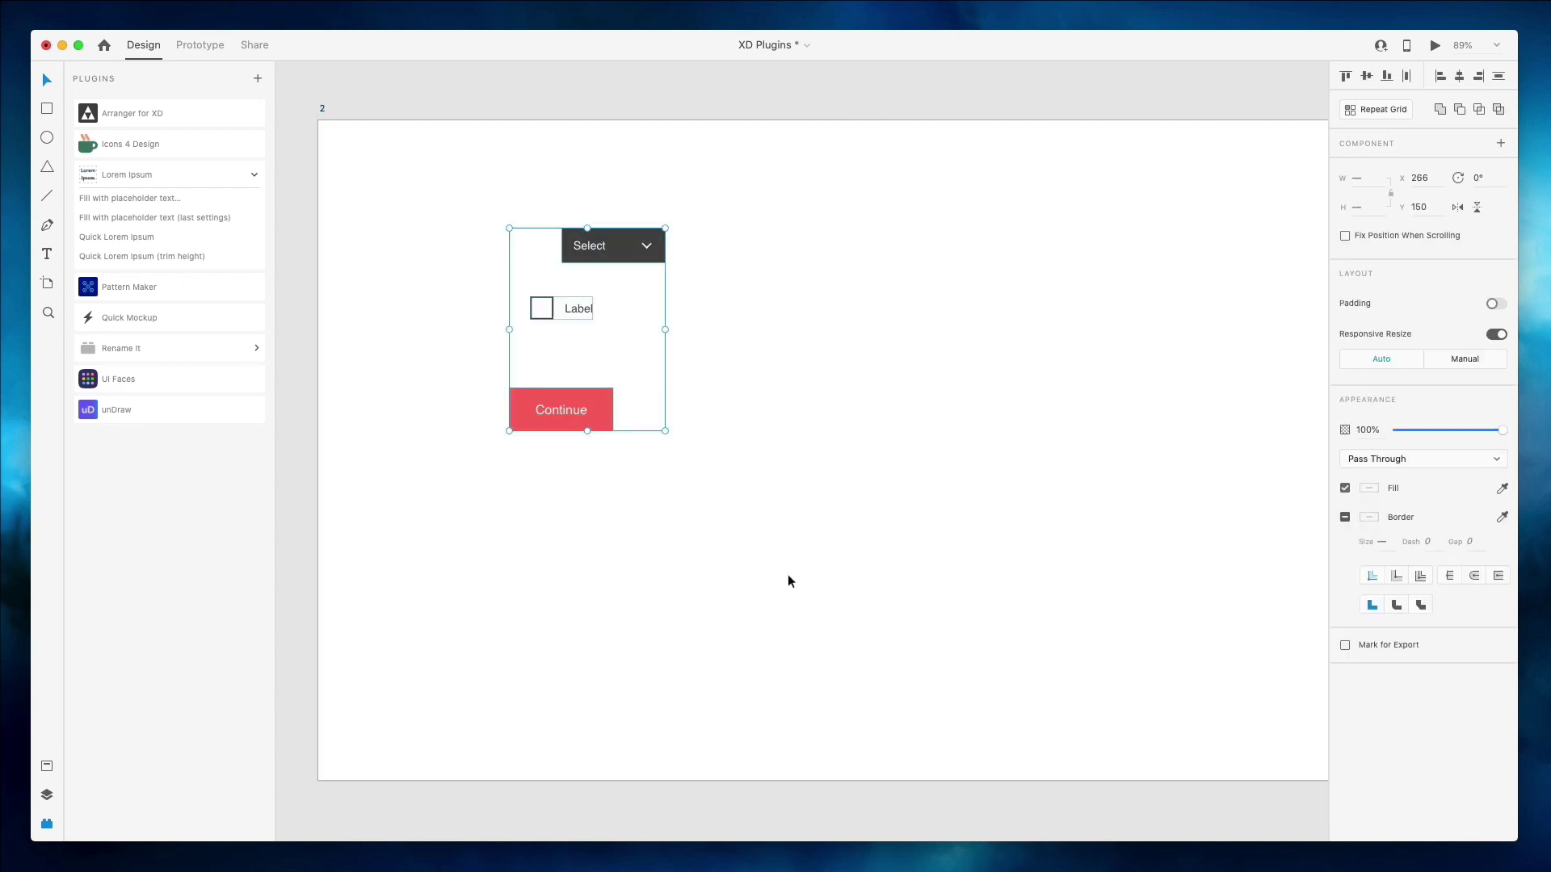
key(Delete)
scroll(788, 577, up, 1)
scroll(789, 577, left, 1)
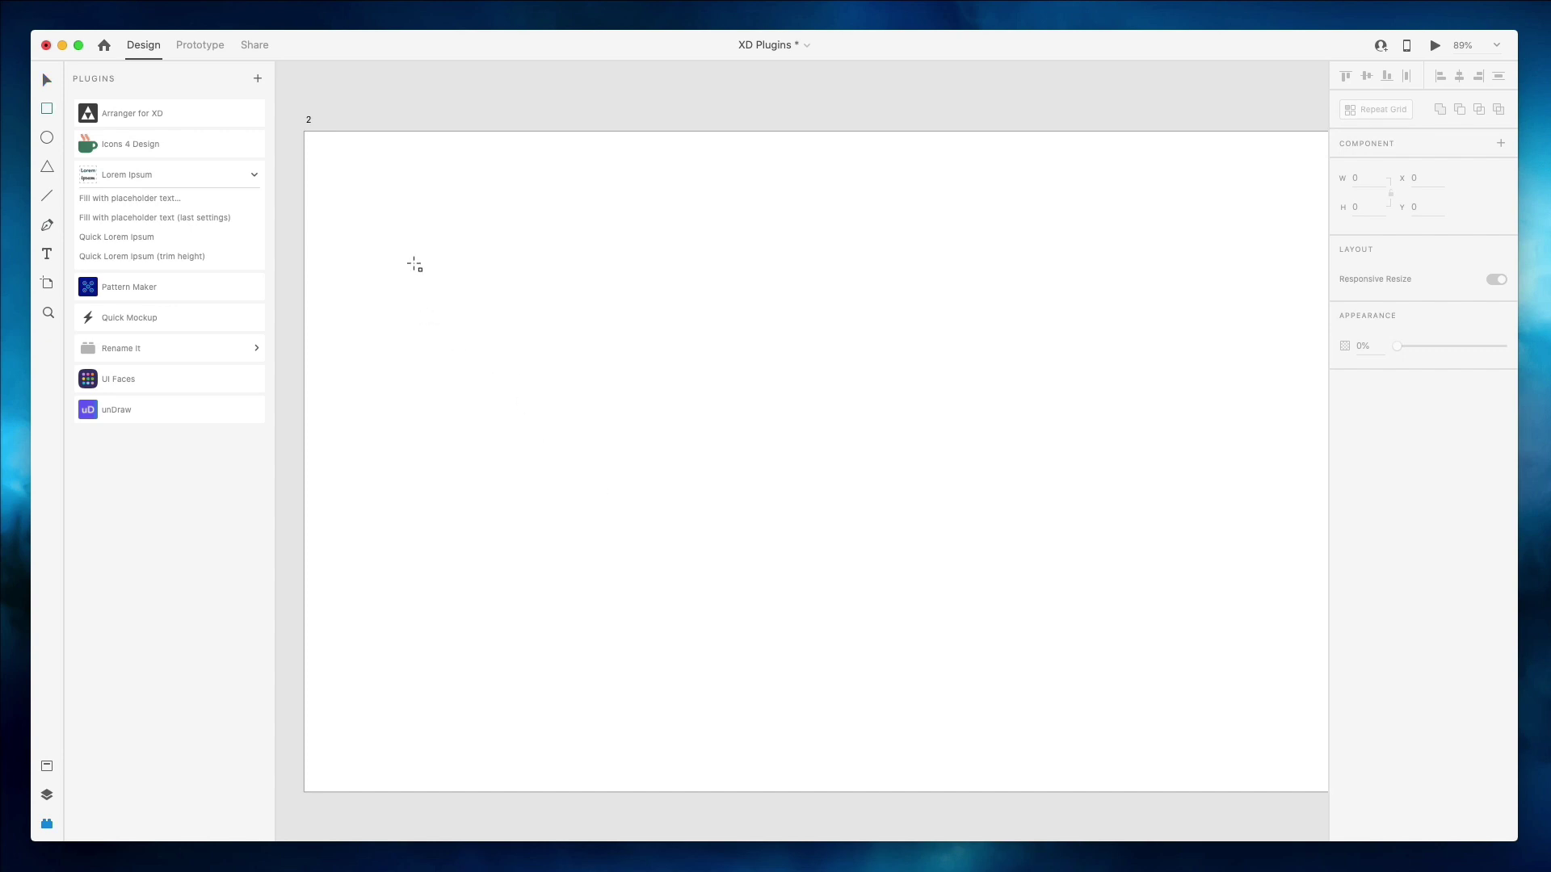
Draw a 148 × 148 square on the artboard and fill it with #1C1C91 dark blue.
drag(412, 265, 537, 370)
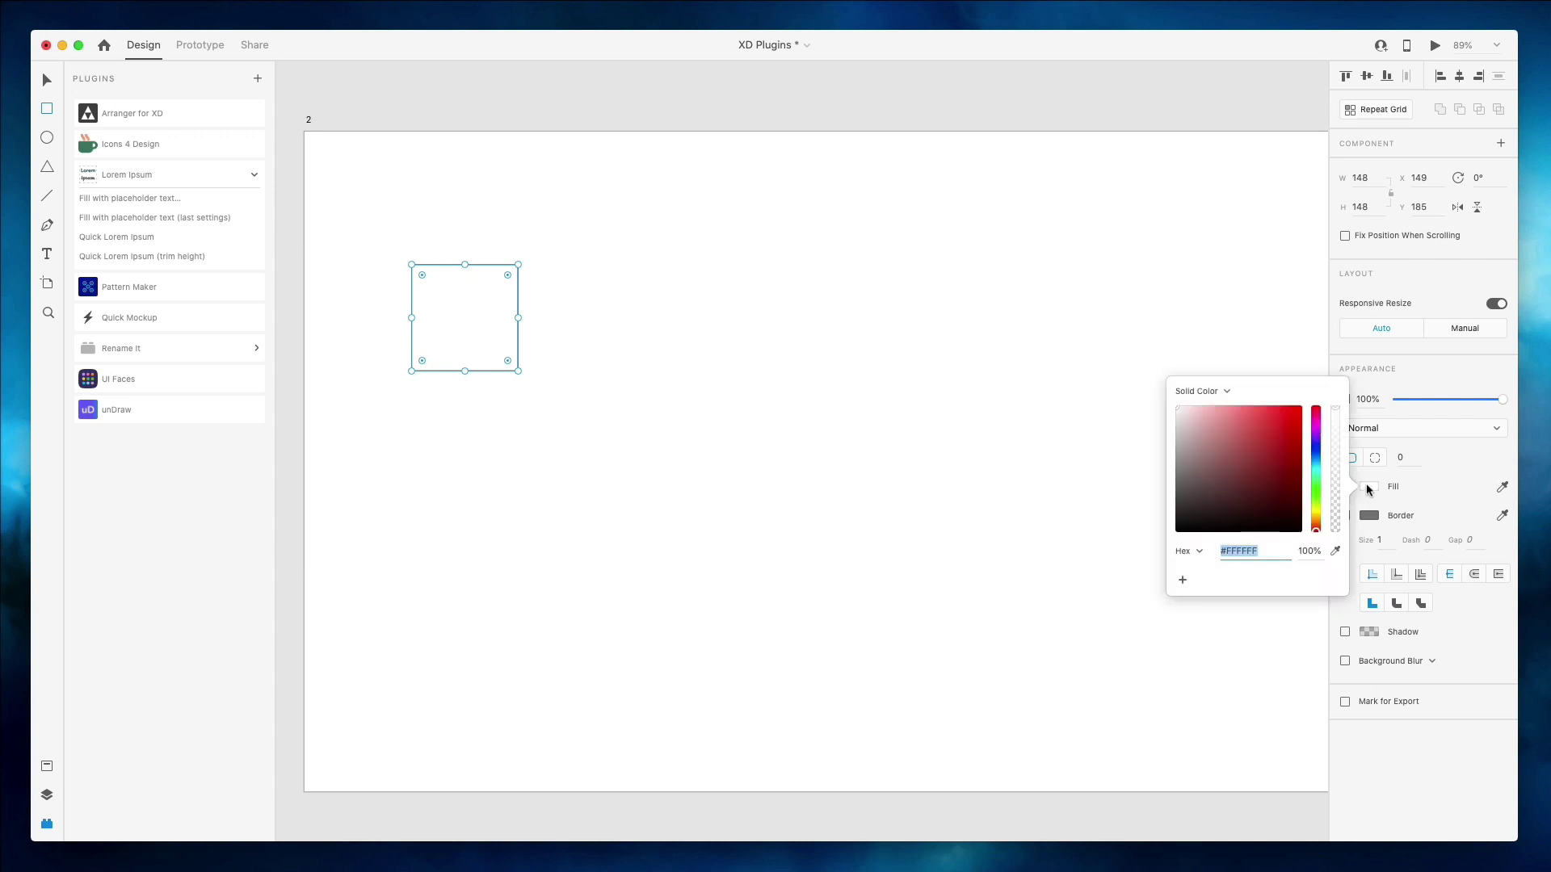
drag(1229, 450, 1276, 457)
click(1316, 447)
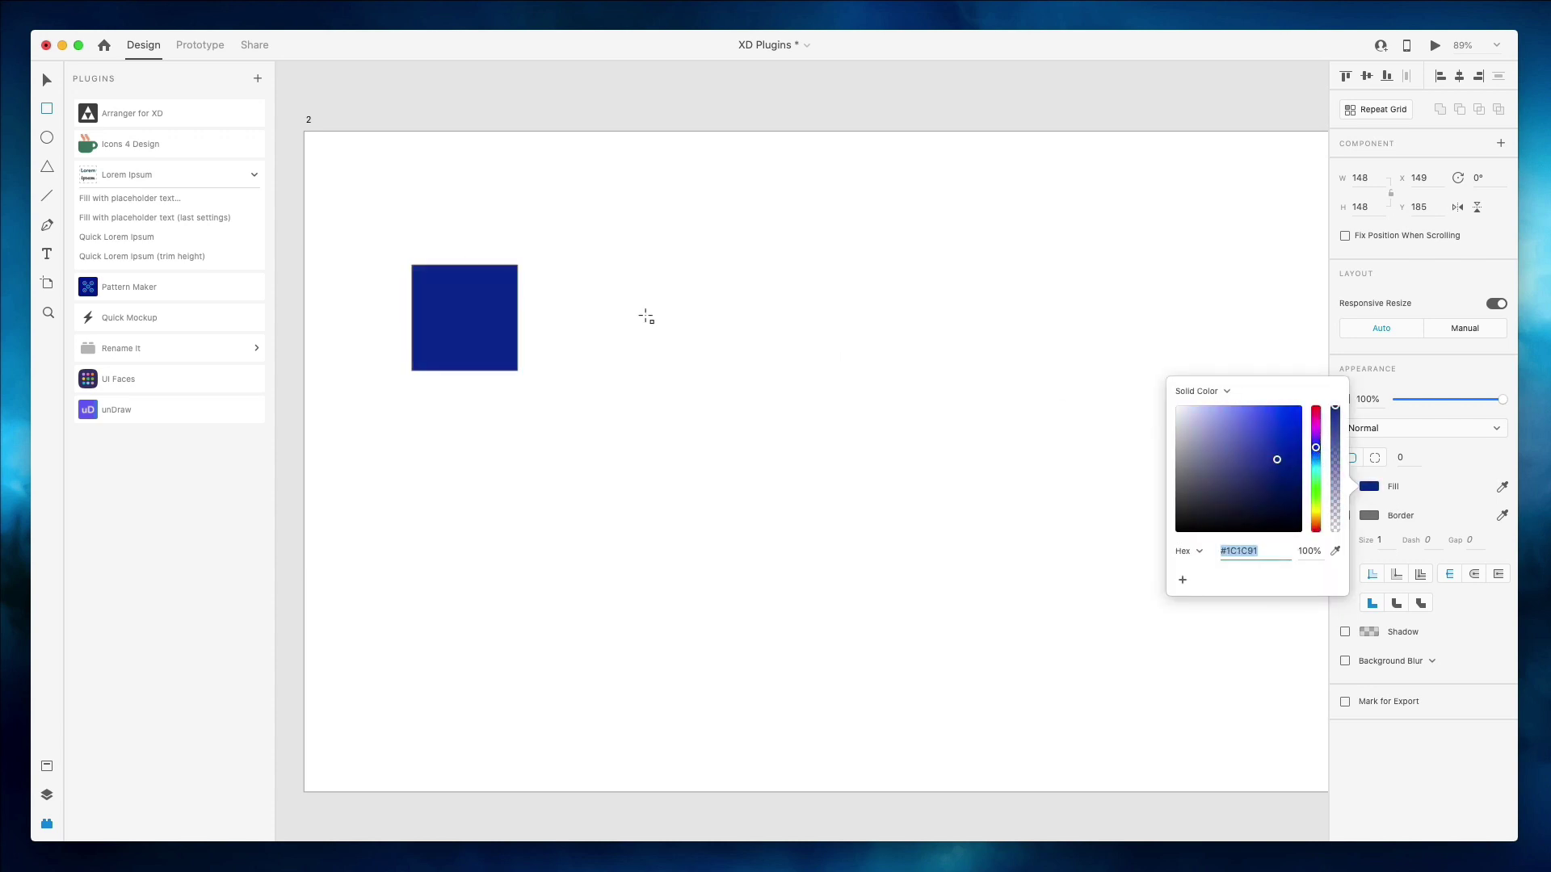
key(Escape)
key(v)
Duplicate the blue square to the right to form an evenly spaced row of three.
click(443, 294)
drag(453, 295, 812, 304)
click(47, 795)
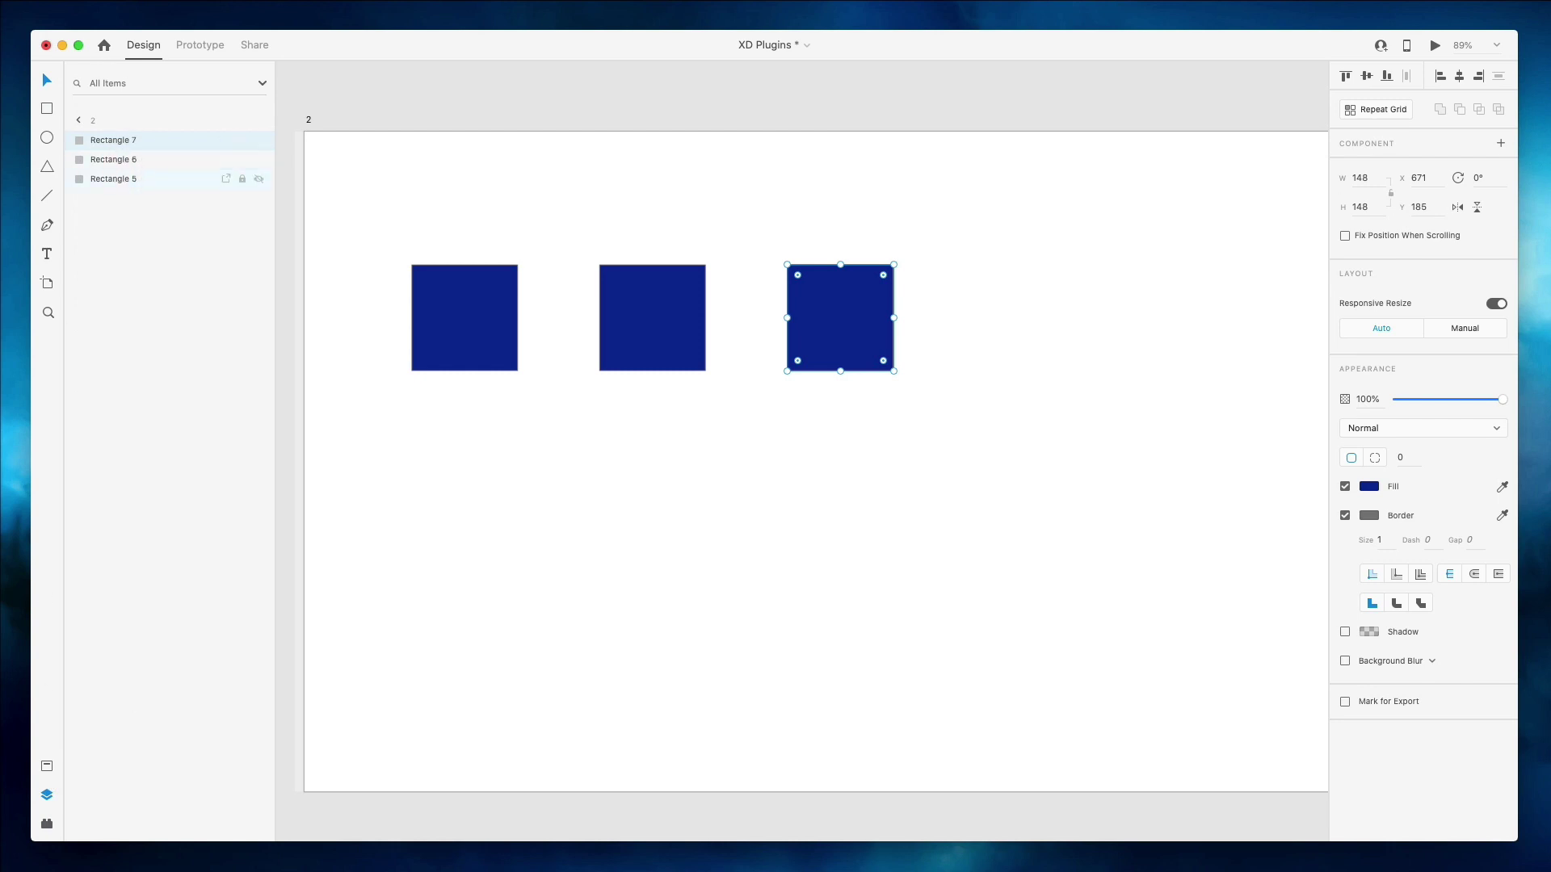
Rename the three squares' layers 1, 2 and 3 using Rename It's ascending number sequence.
click(46, 824)
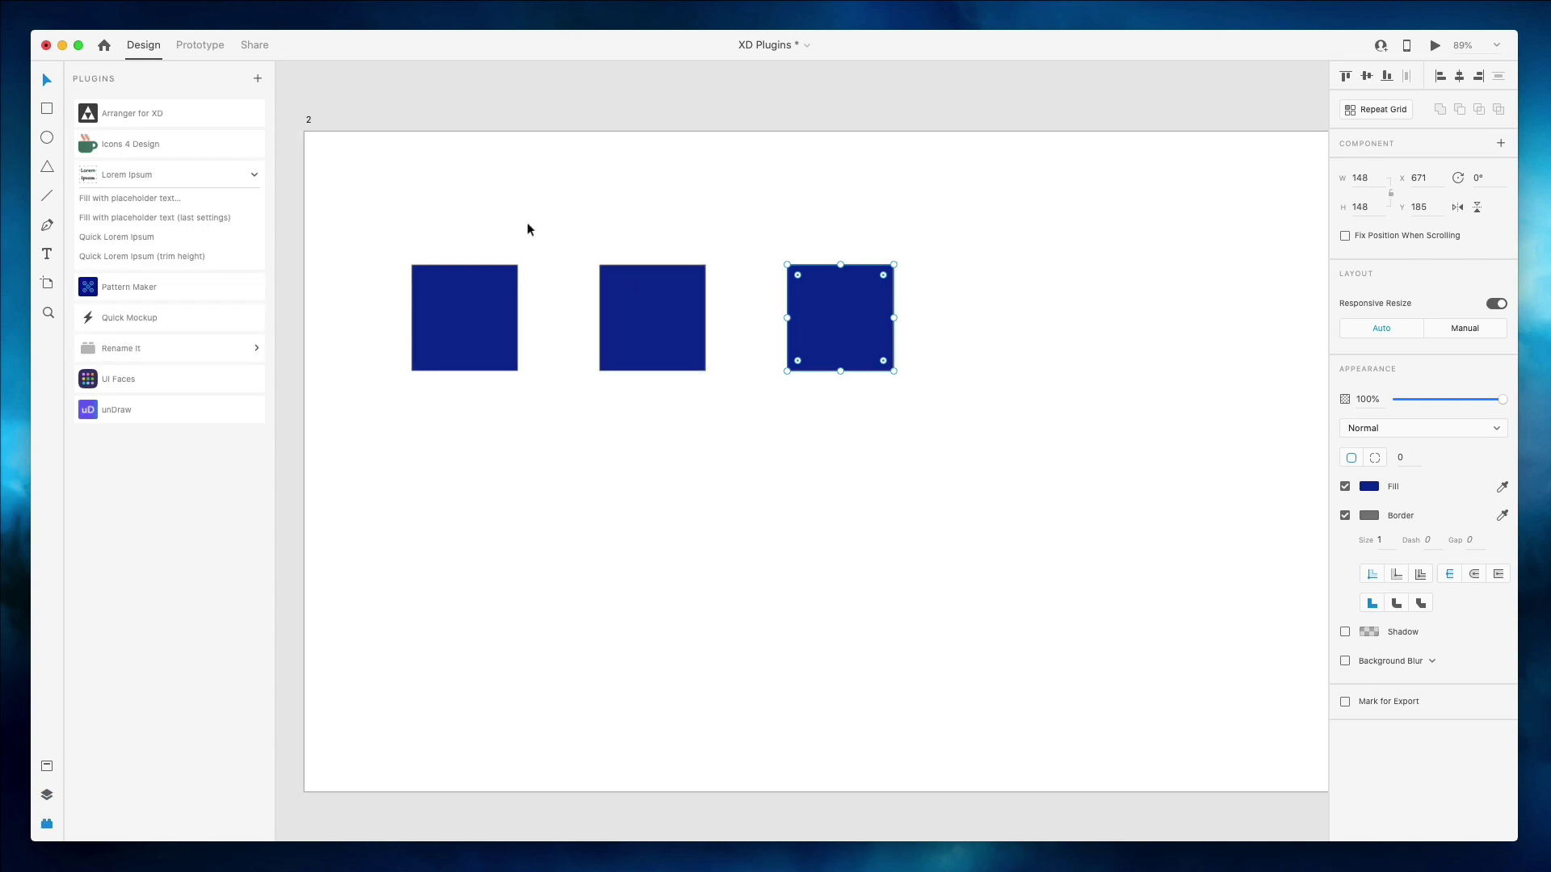
drag(441, 211, 979, 379)
click(148, 350)
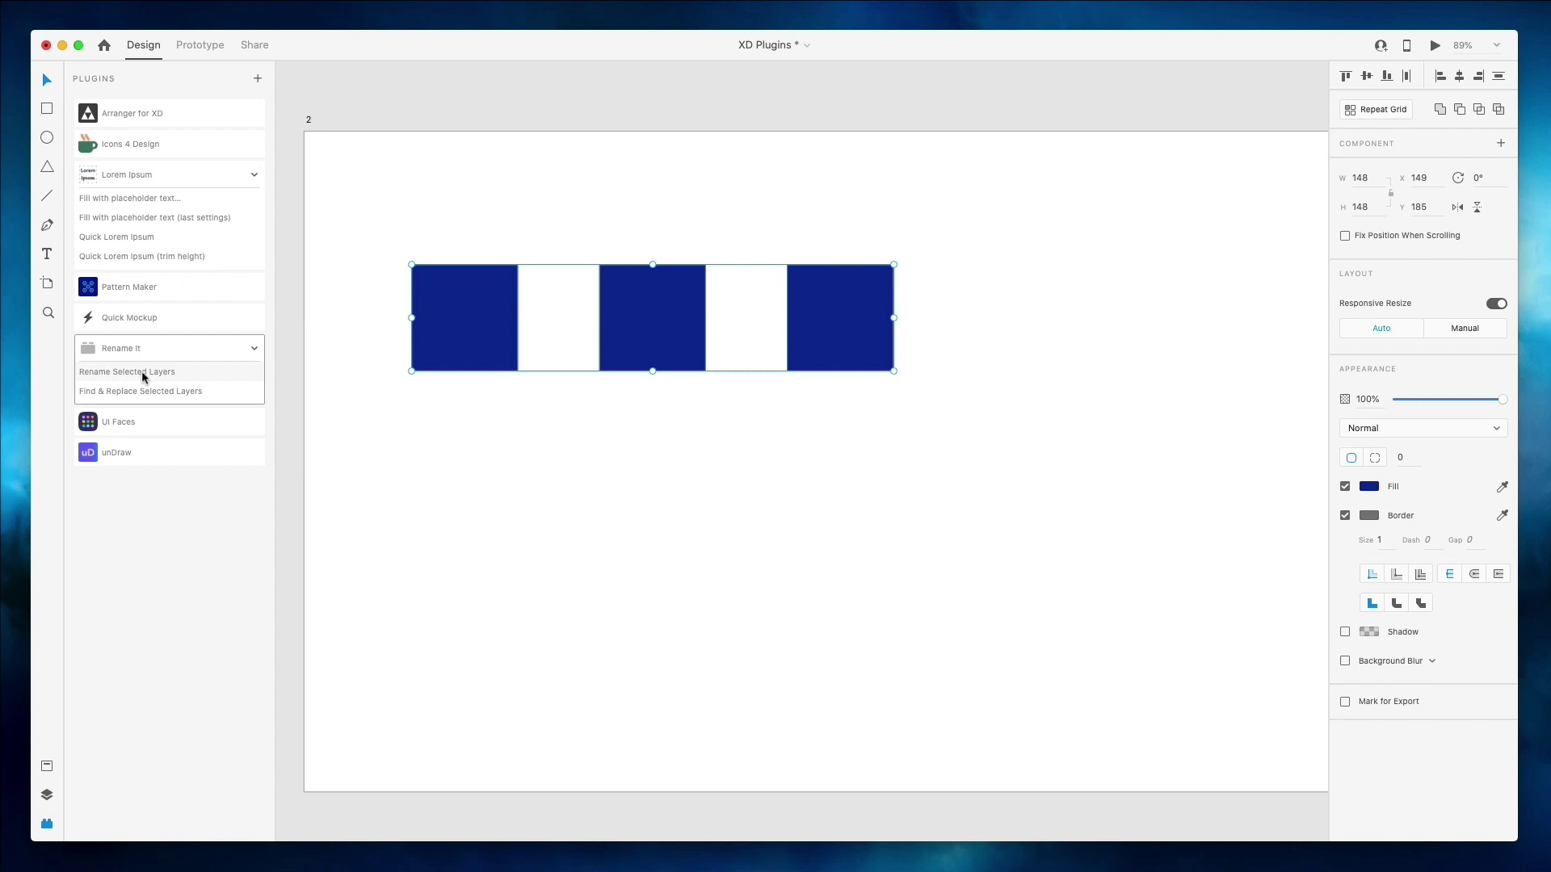
click(143, 372)
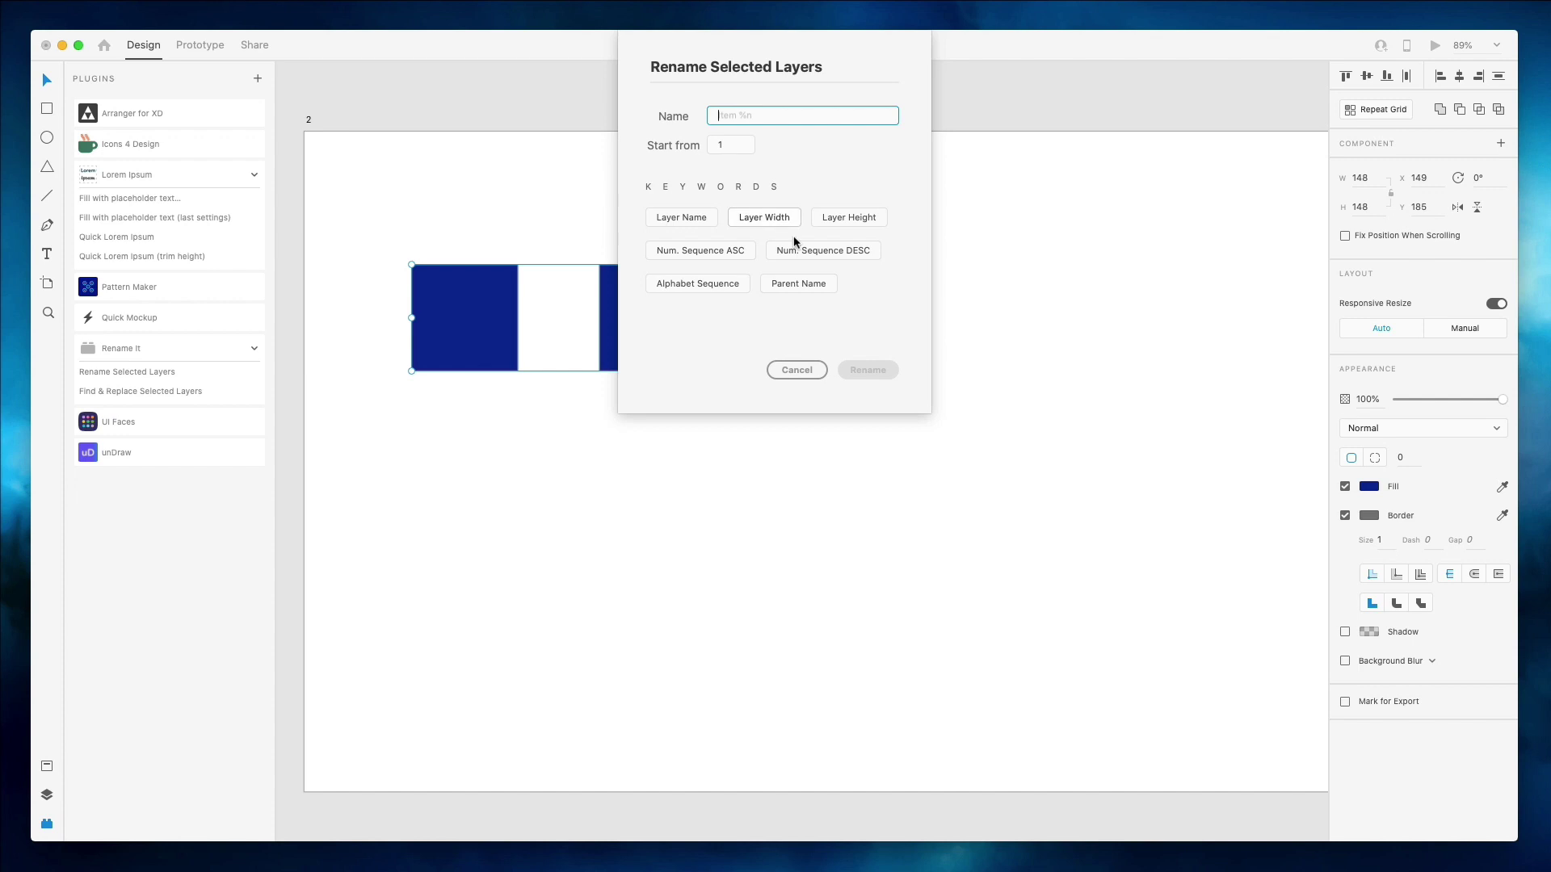
click(701, 251)
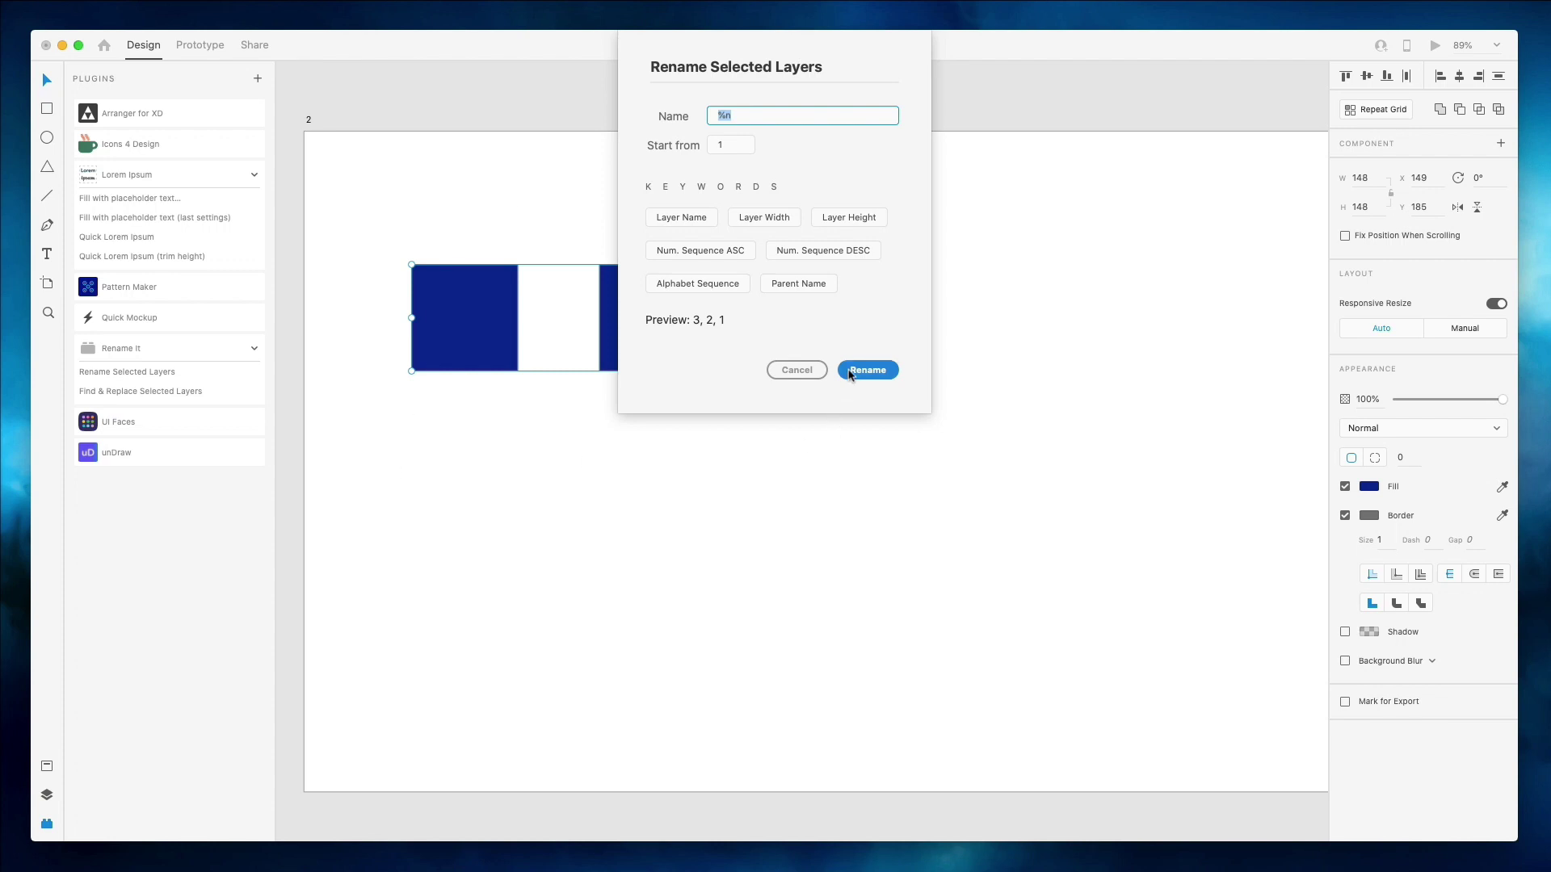
click(850, 373)
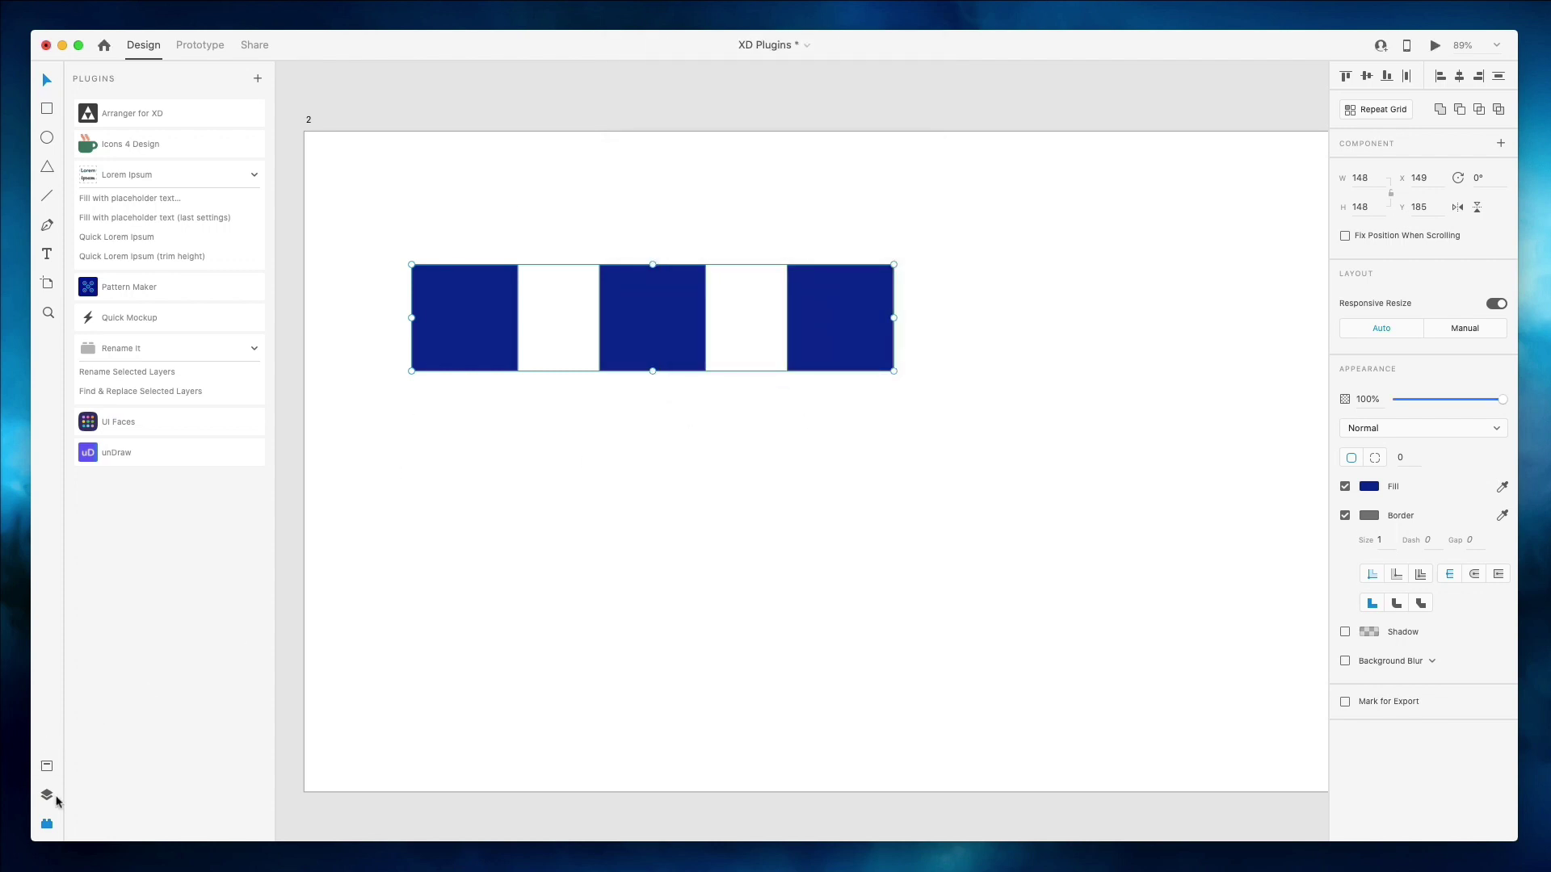
click(49, 794)
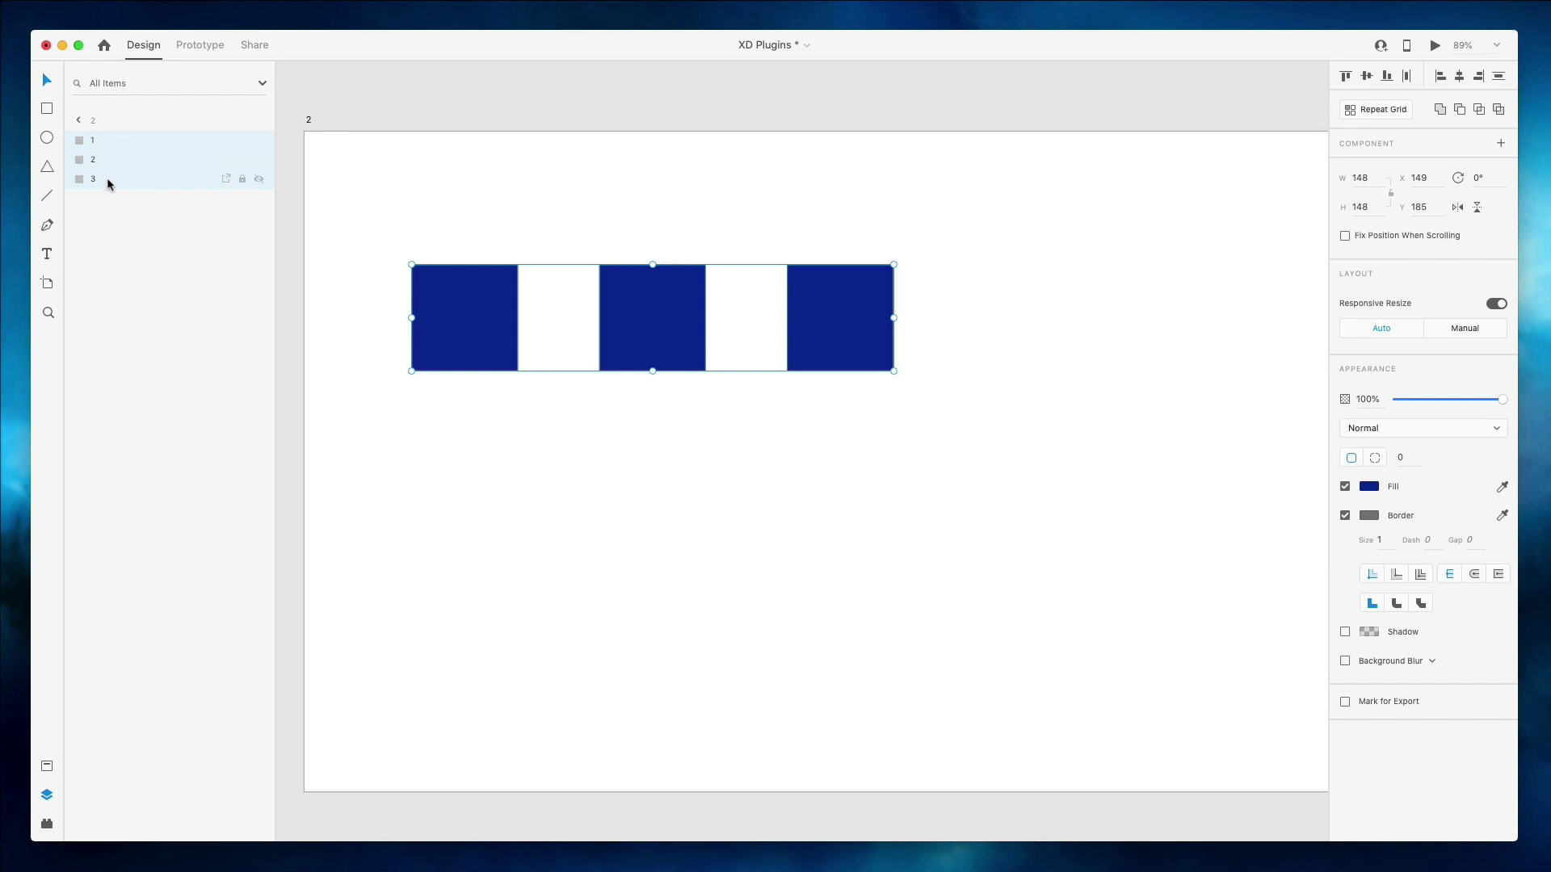
click(47, 824)
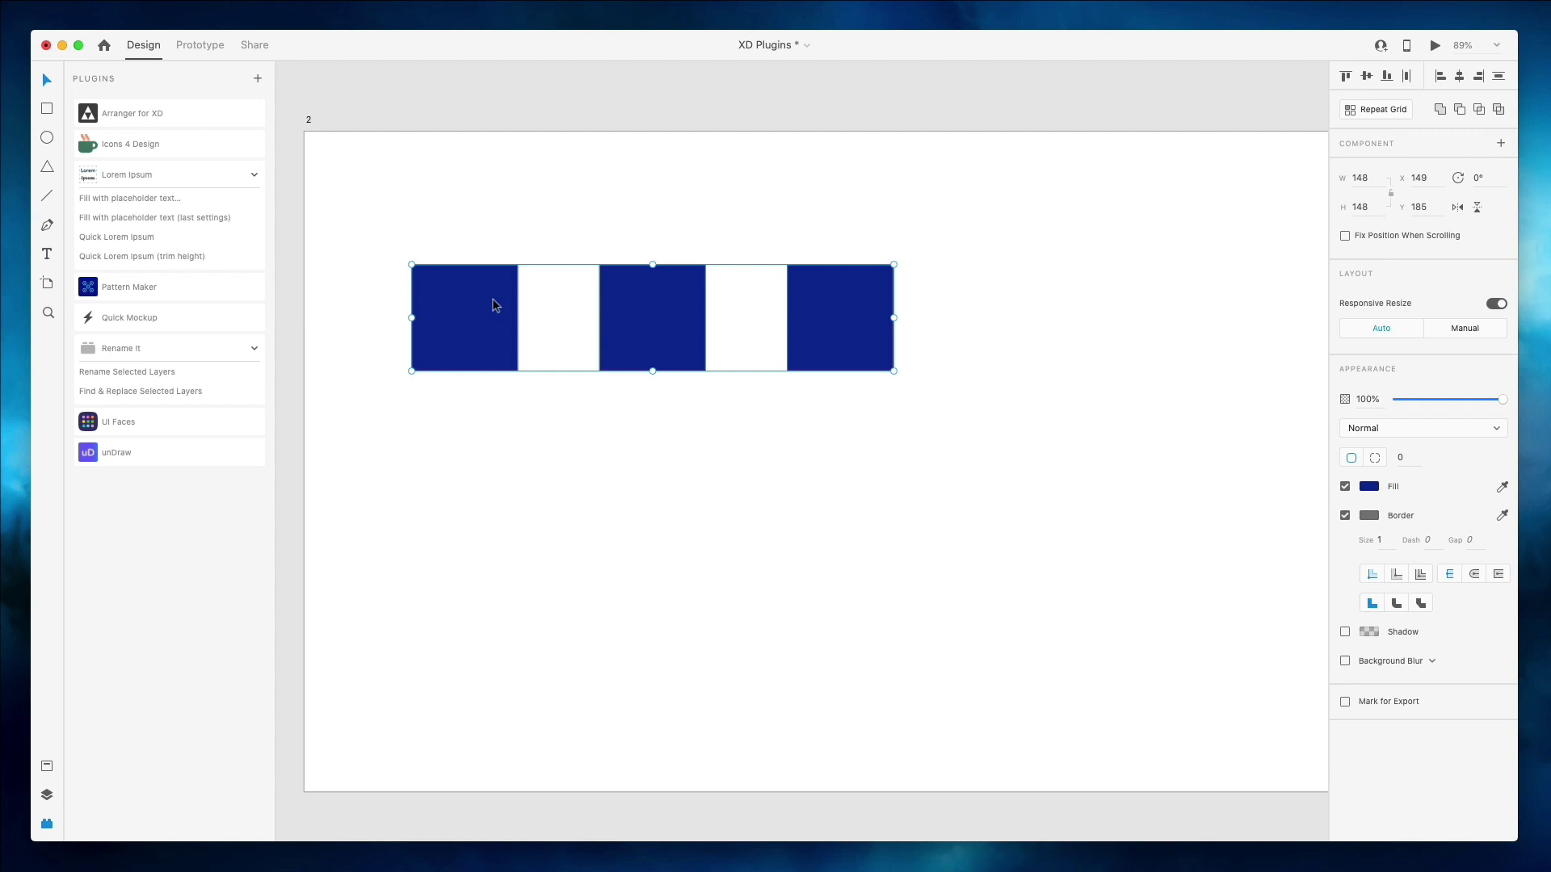
Rename the squares' layers 'Rectangle - 1', 'Rectangle - 2' and 'Rectangle - 3' with Rename It.
scroll(495, 306, left, 2)
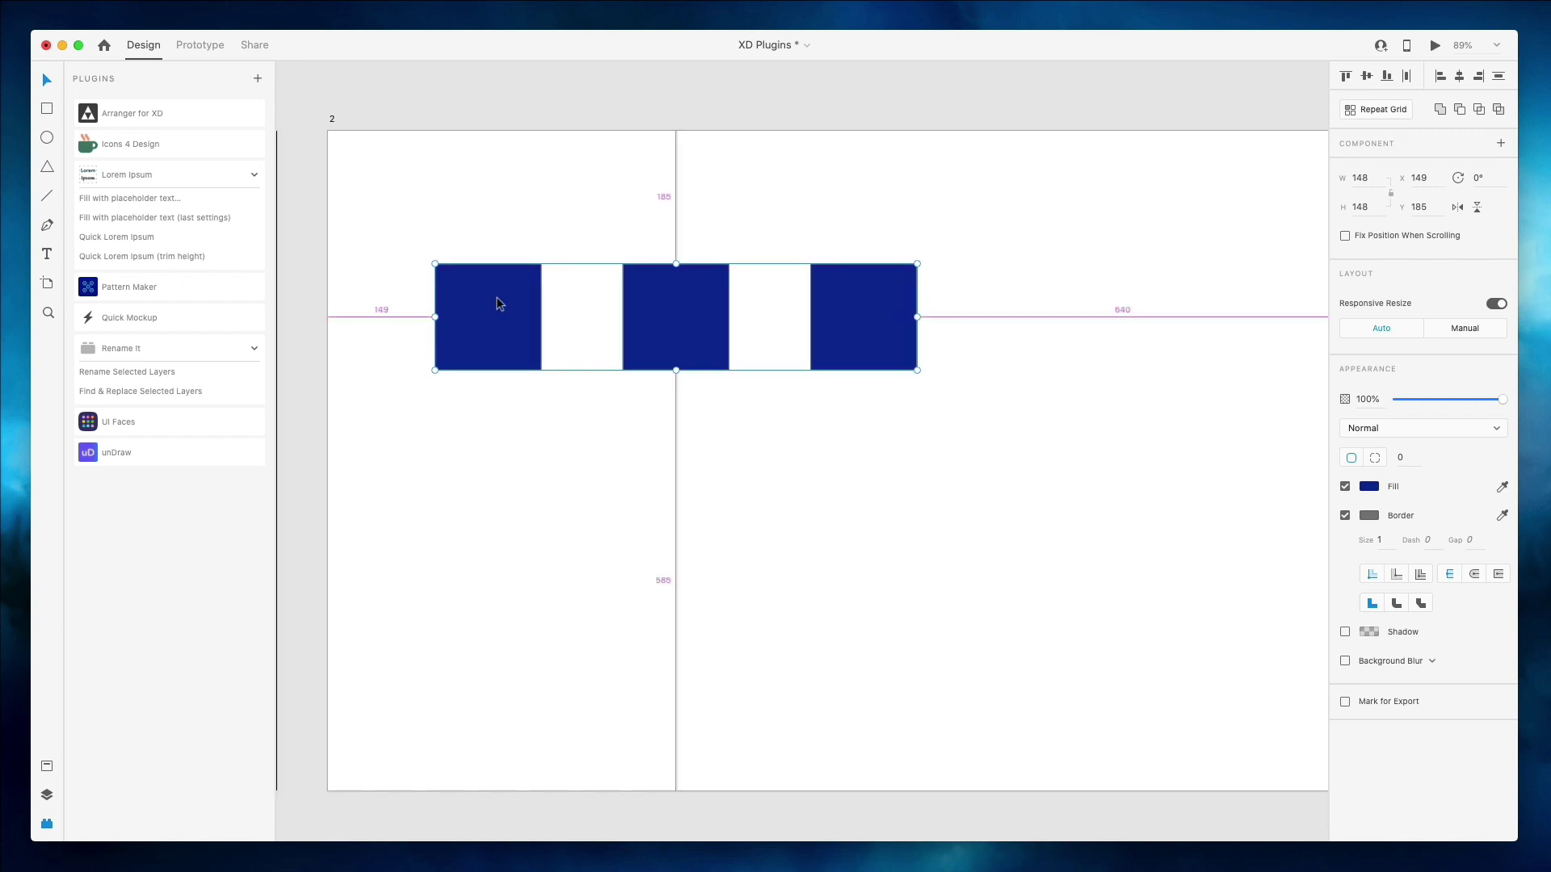
scroll(497, 302, down, 1)
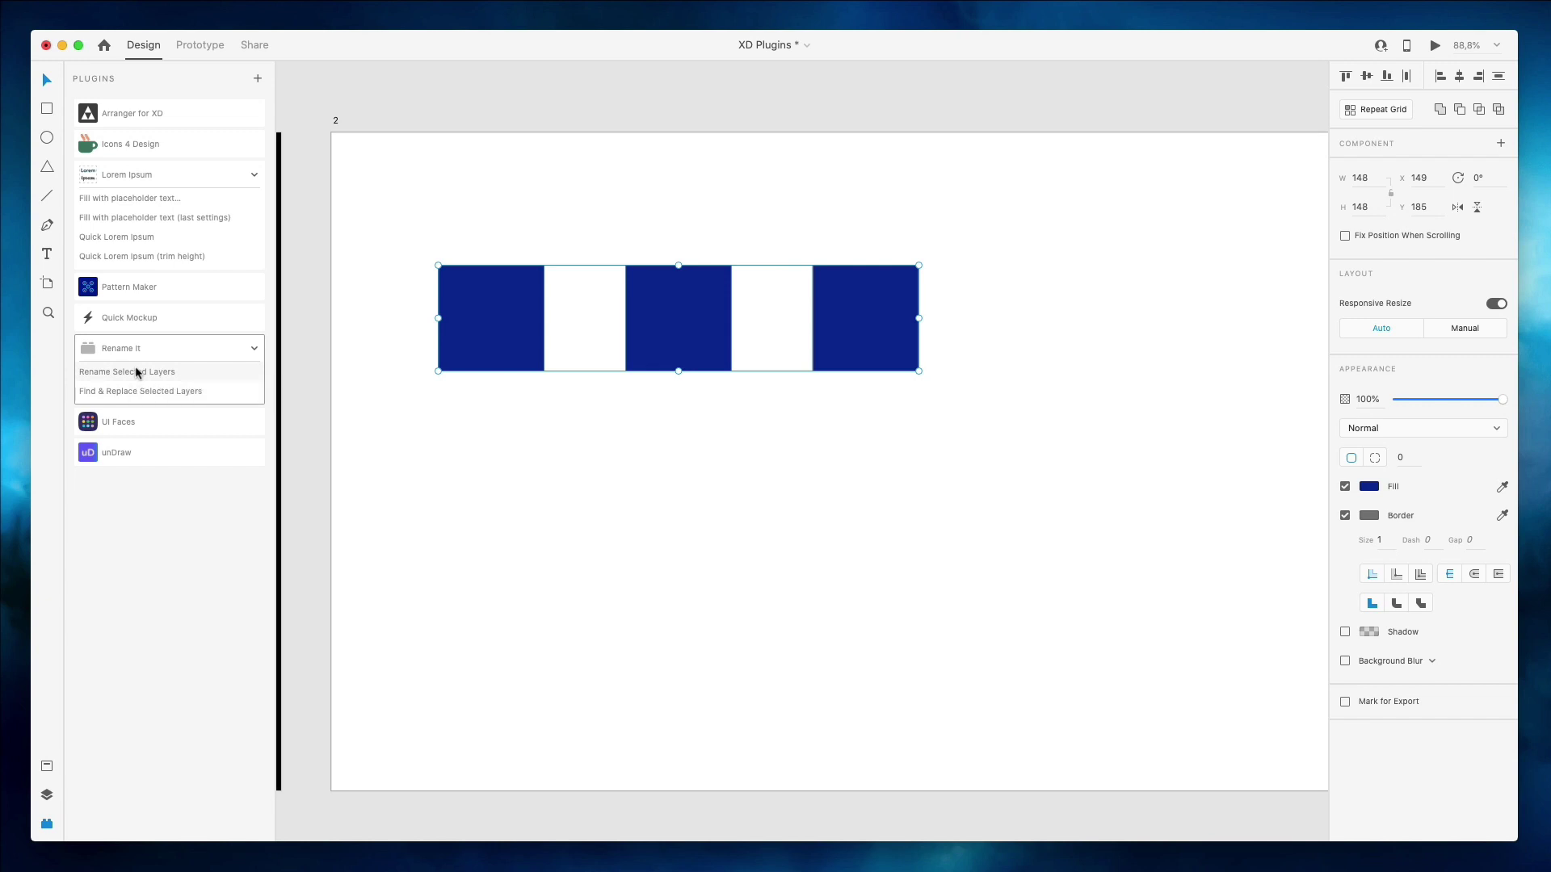
click(173, 371)
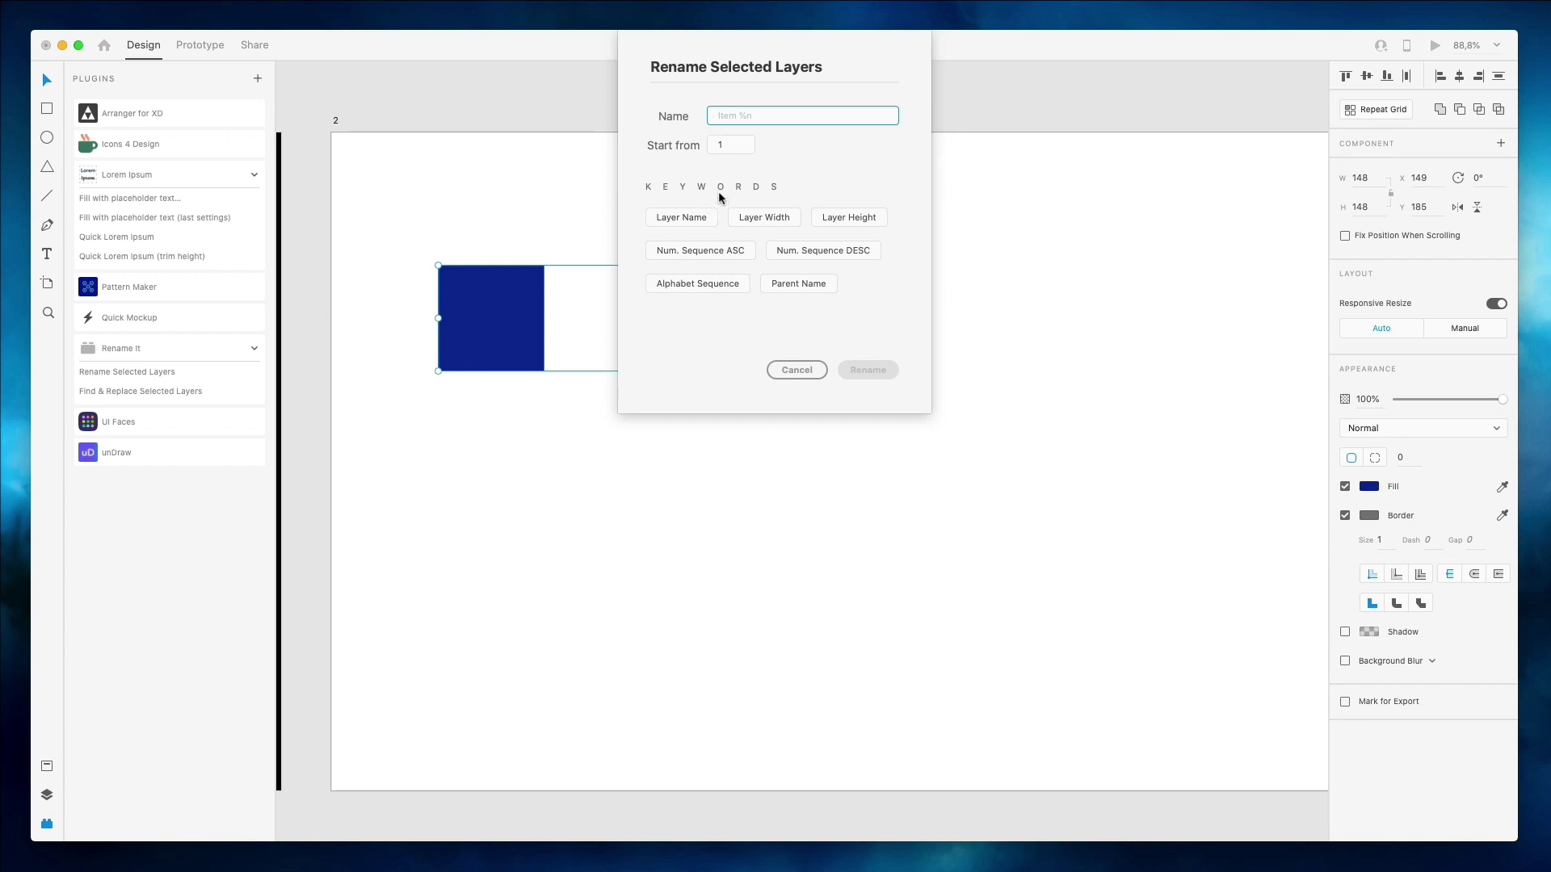
text(Rect)
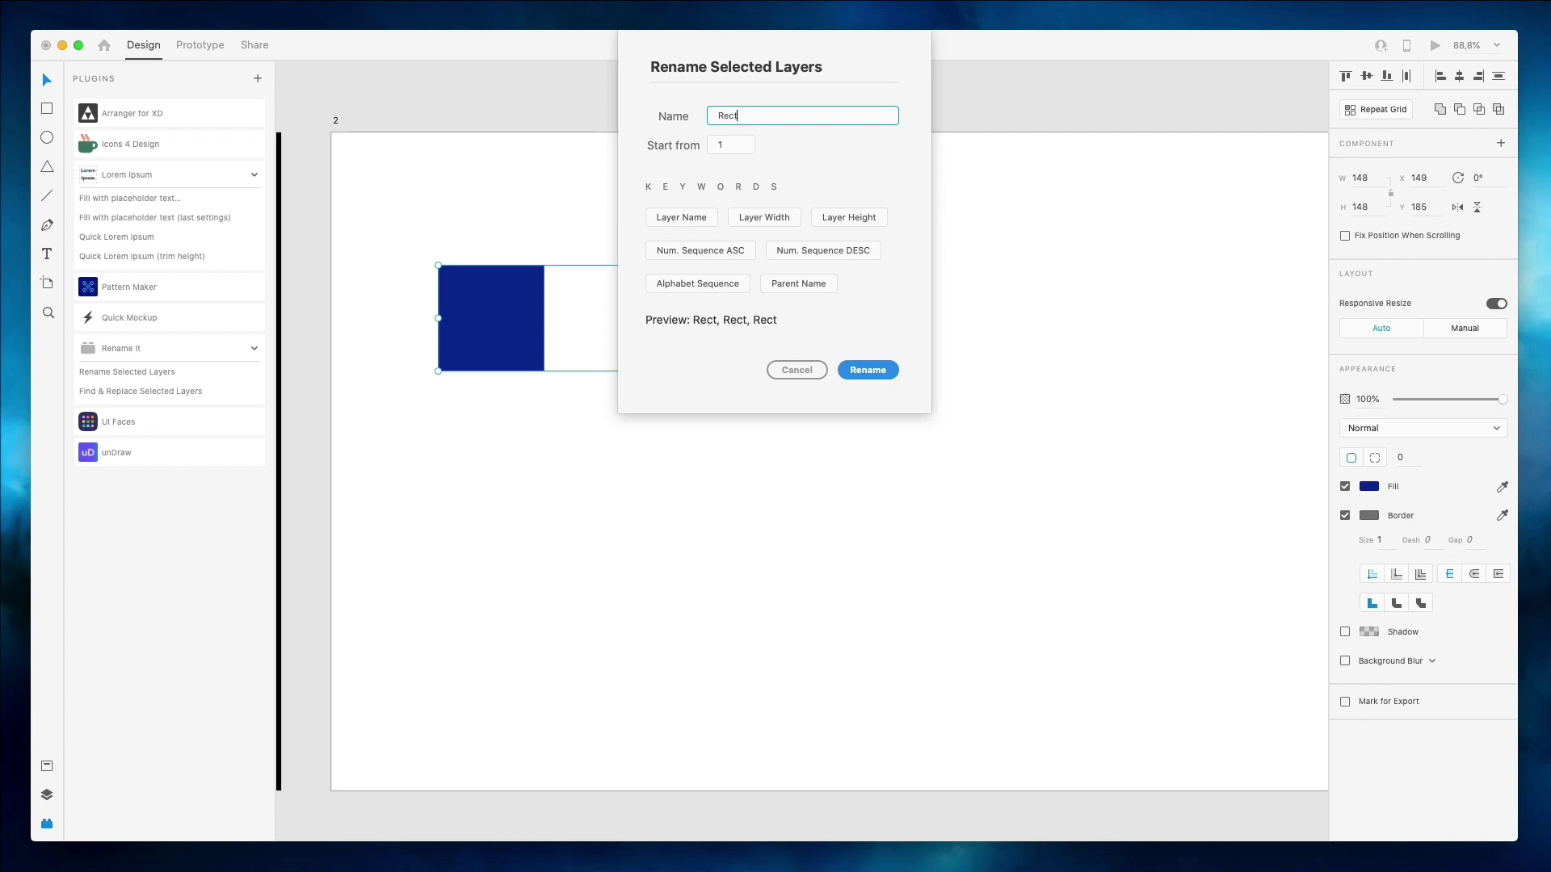
text(angle )
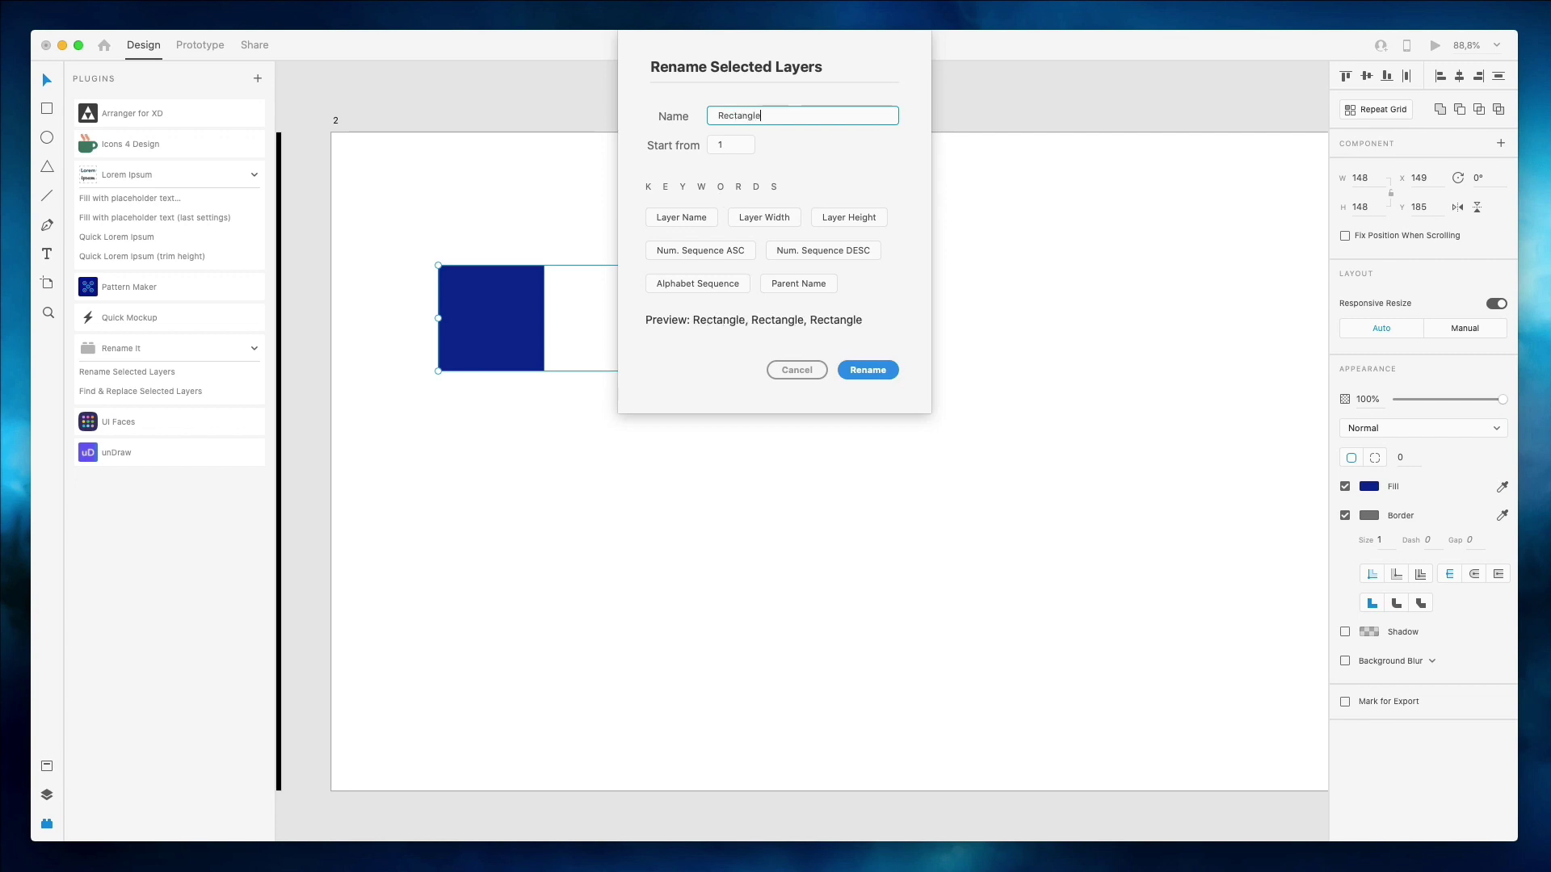
text(-)
click(728, 250)
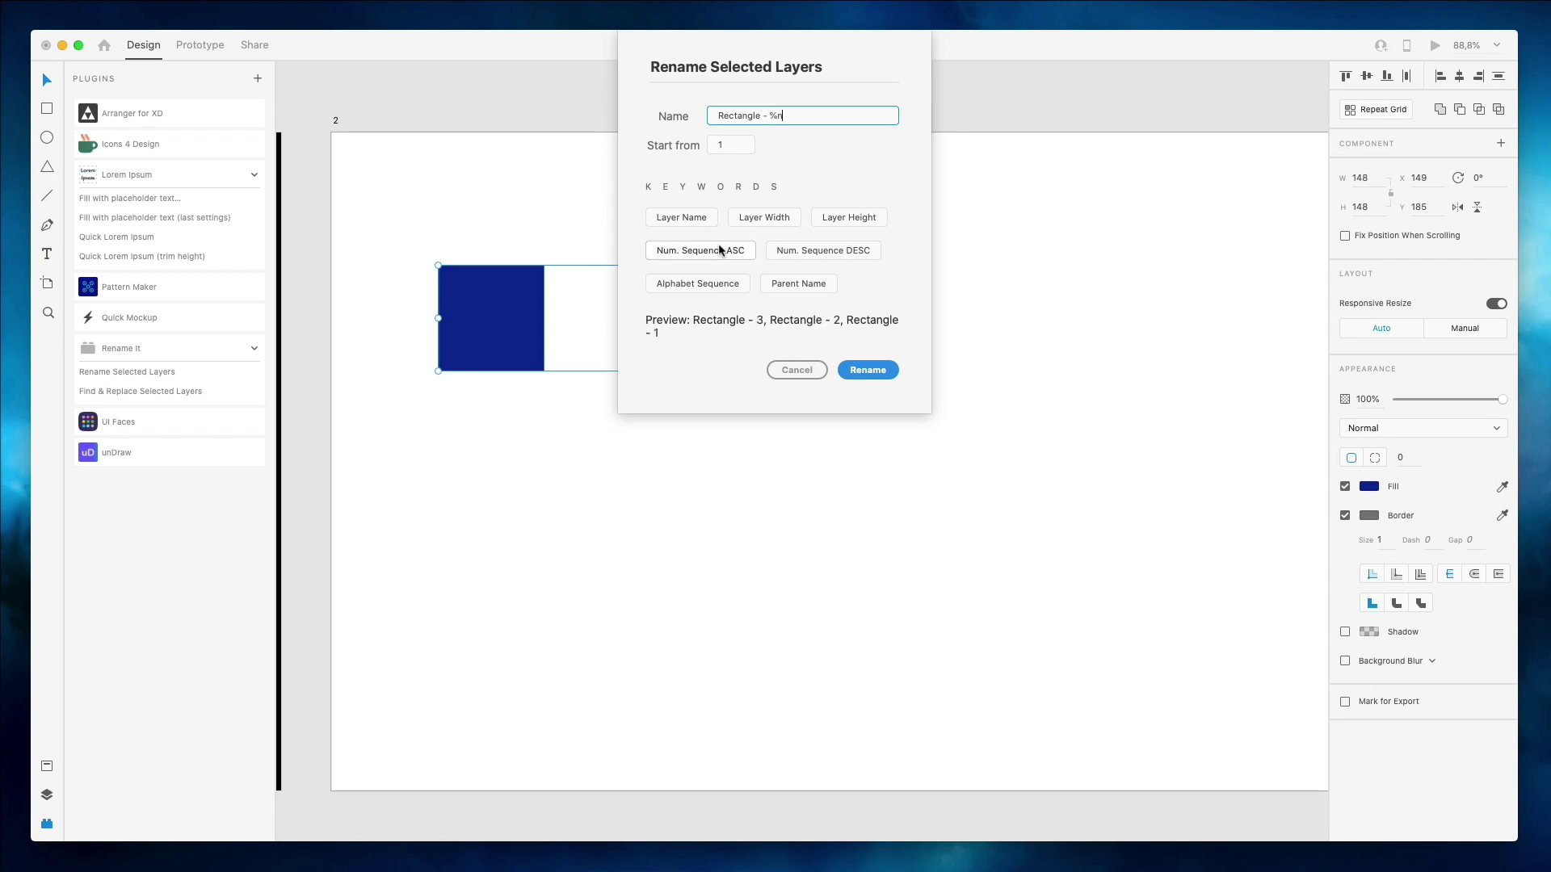
click(867, 370)
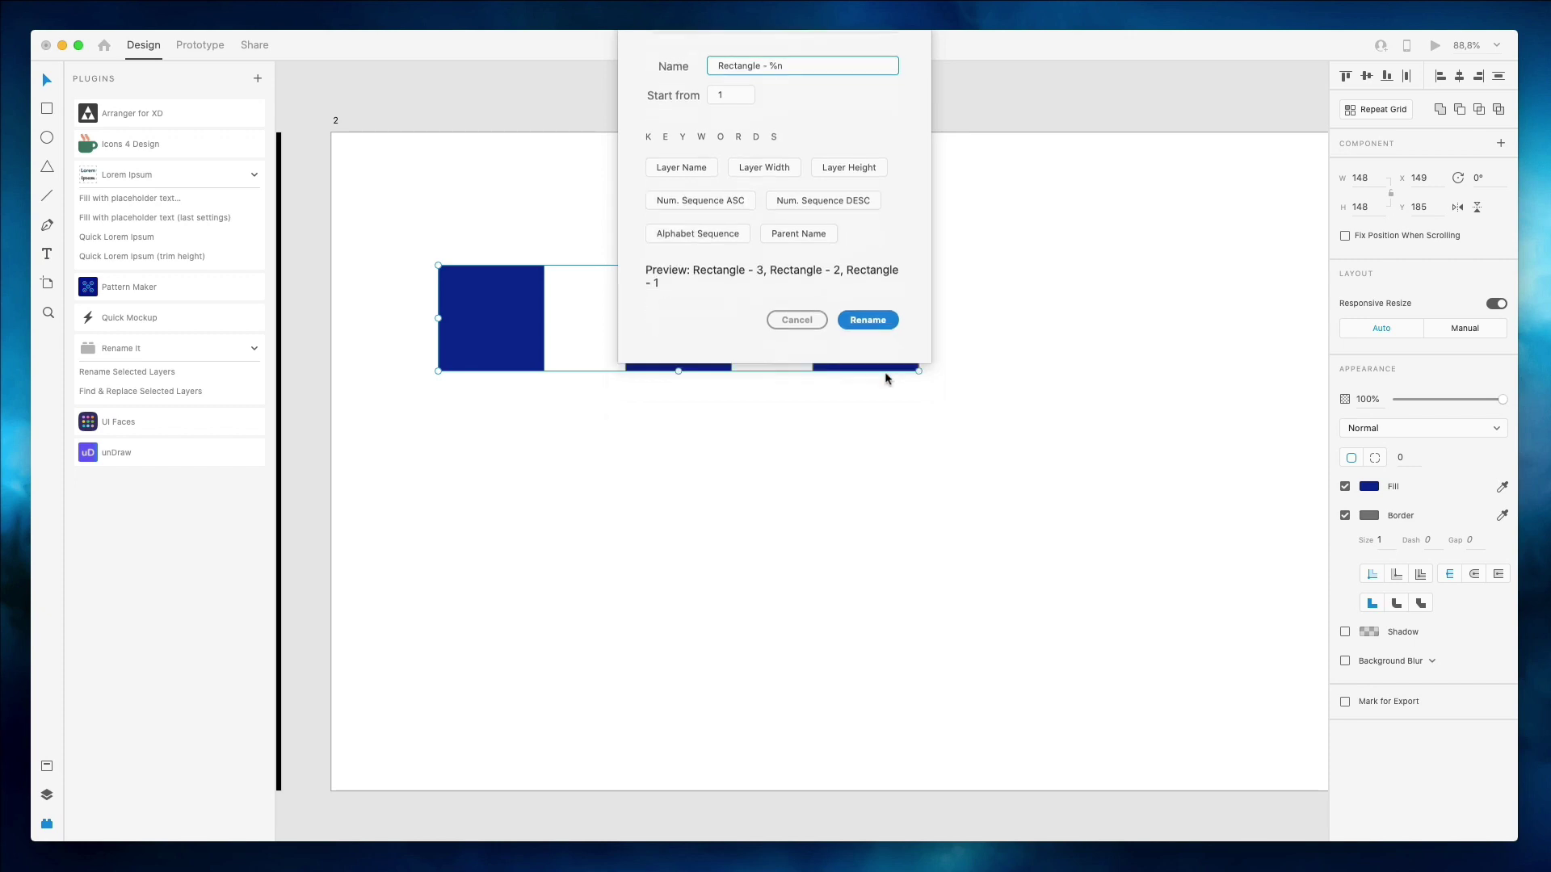
click(48, 796)
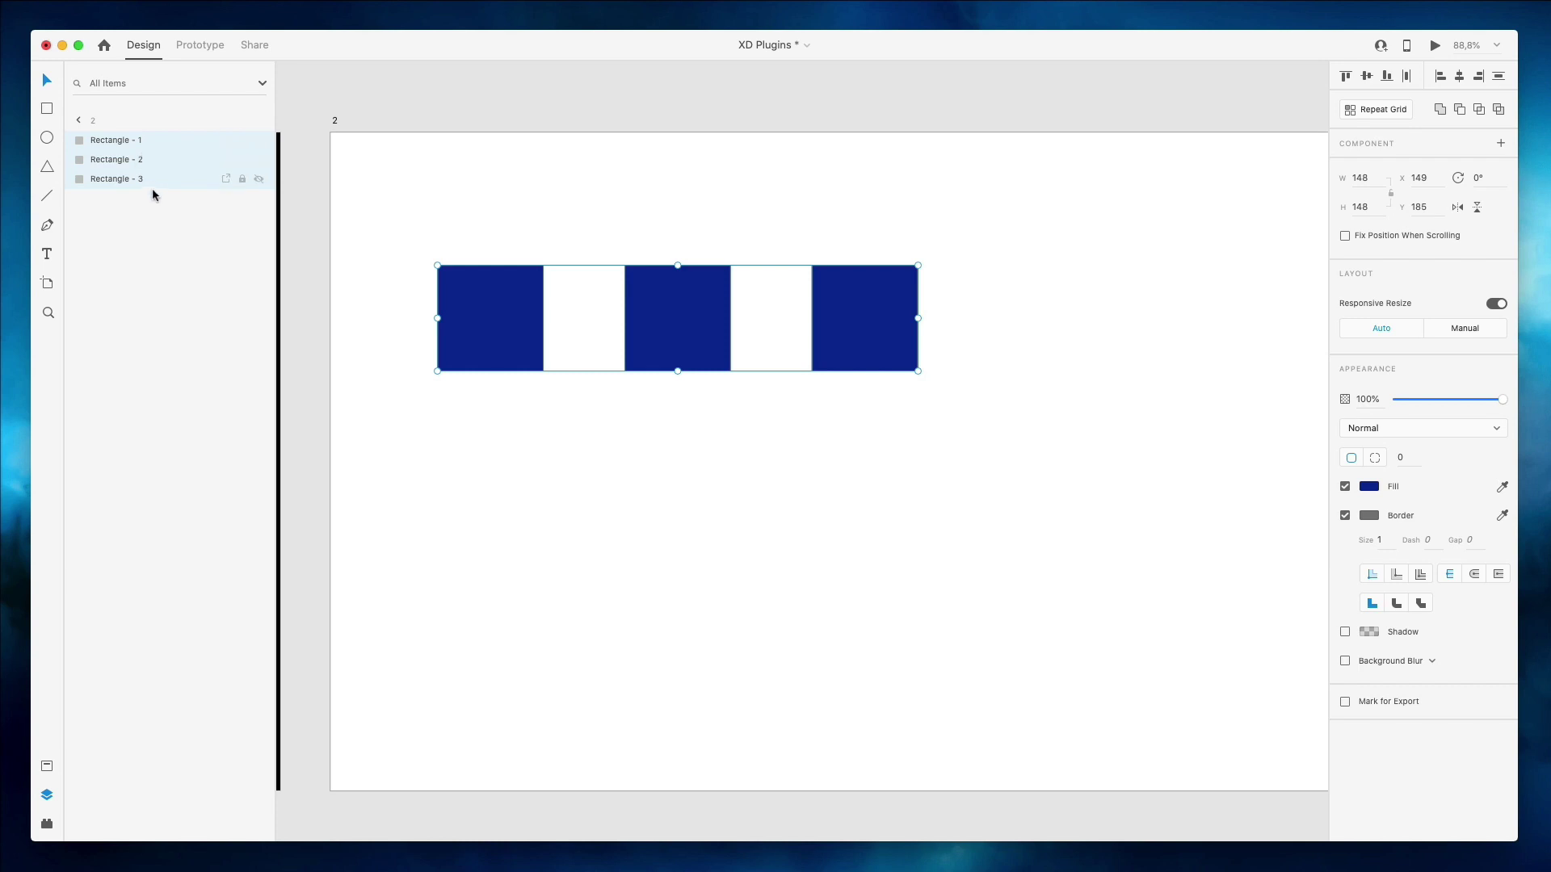
click(46, 824)
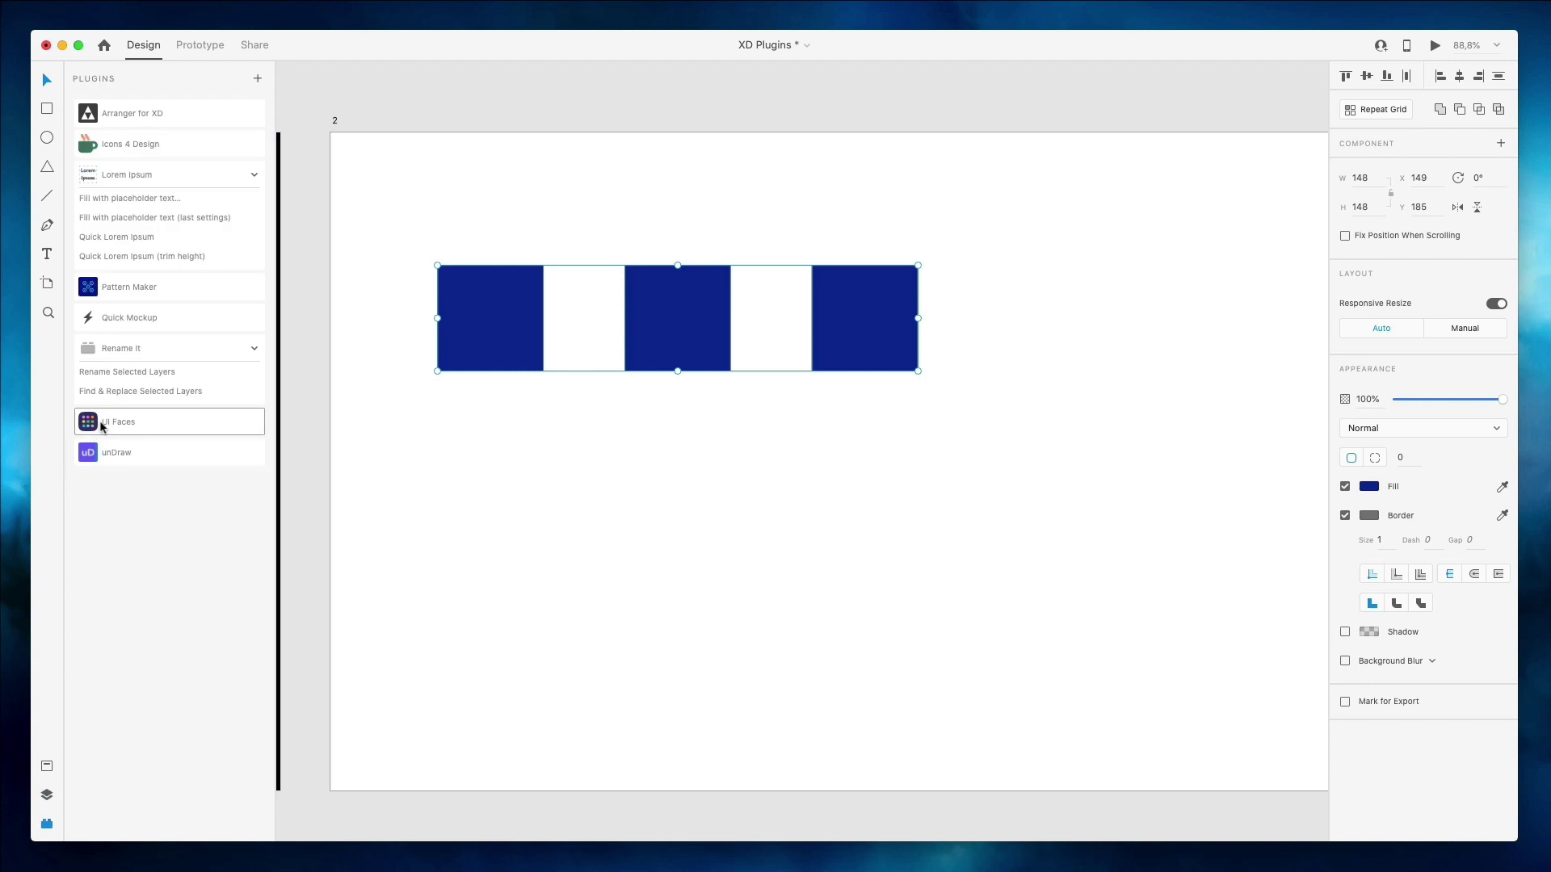
Rename the square layers A, B and C with an alphabet sequence, then reselect all three.
click(127, 372)
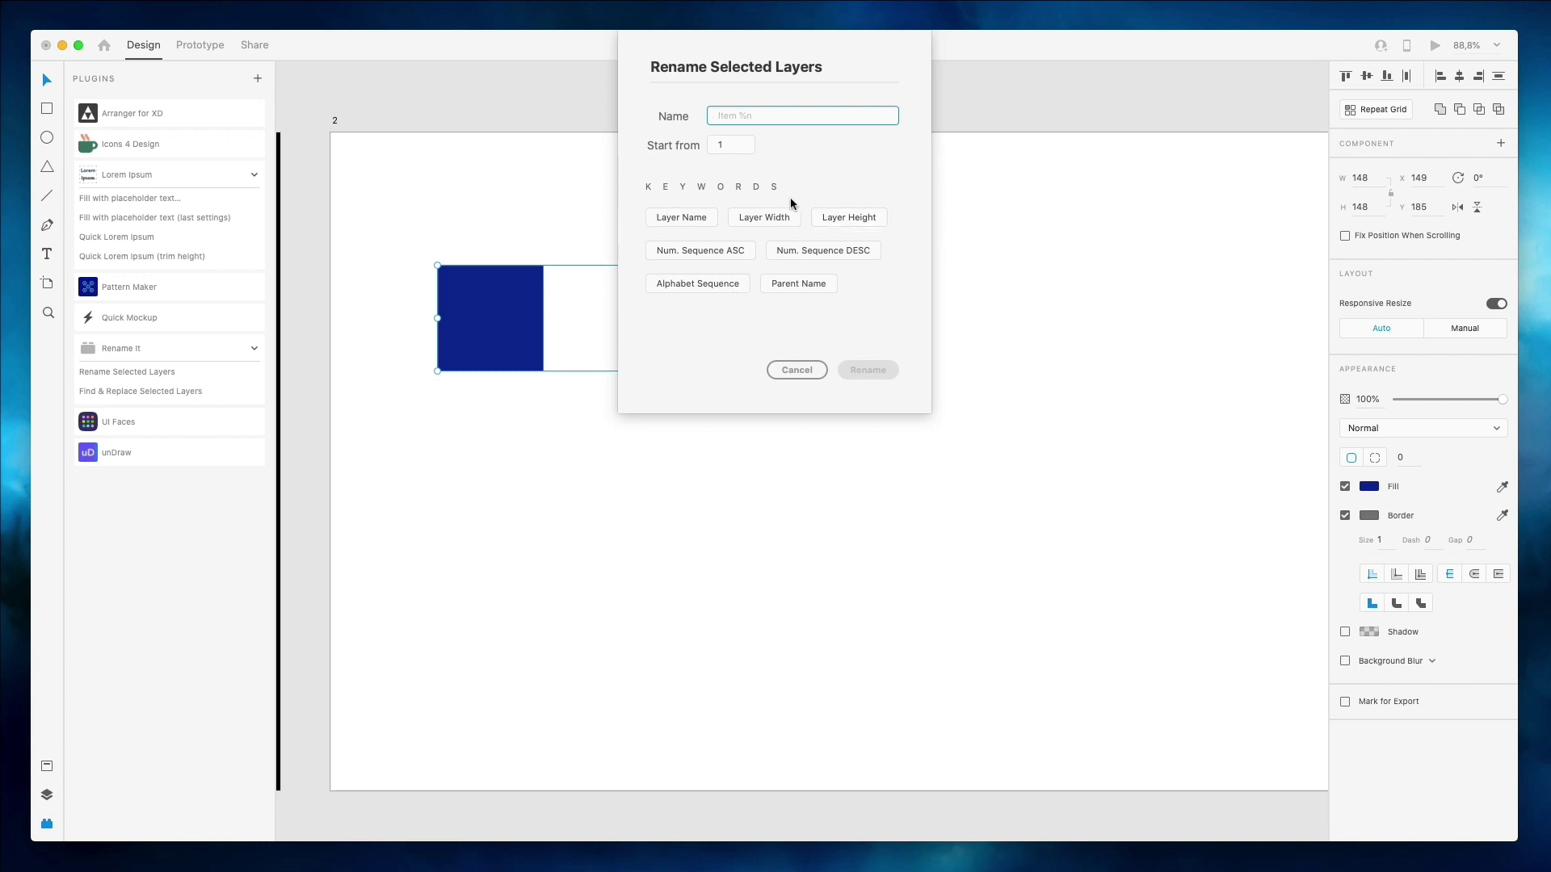
click(693, 284)
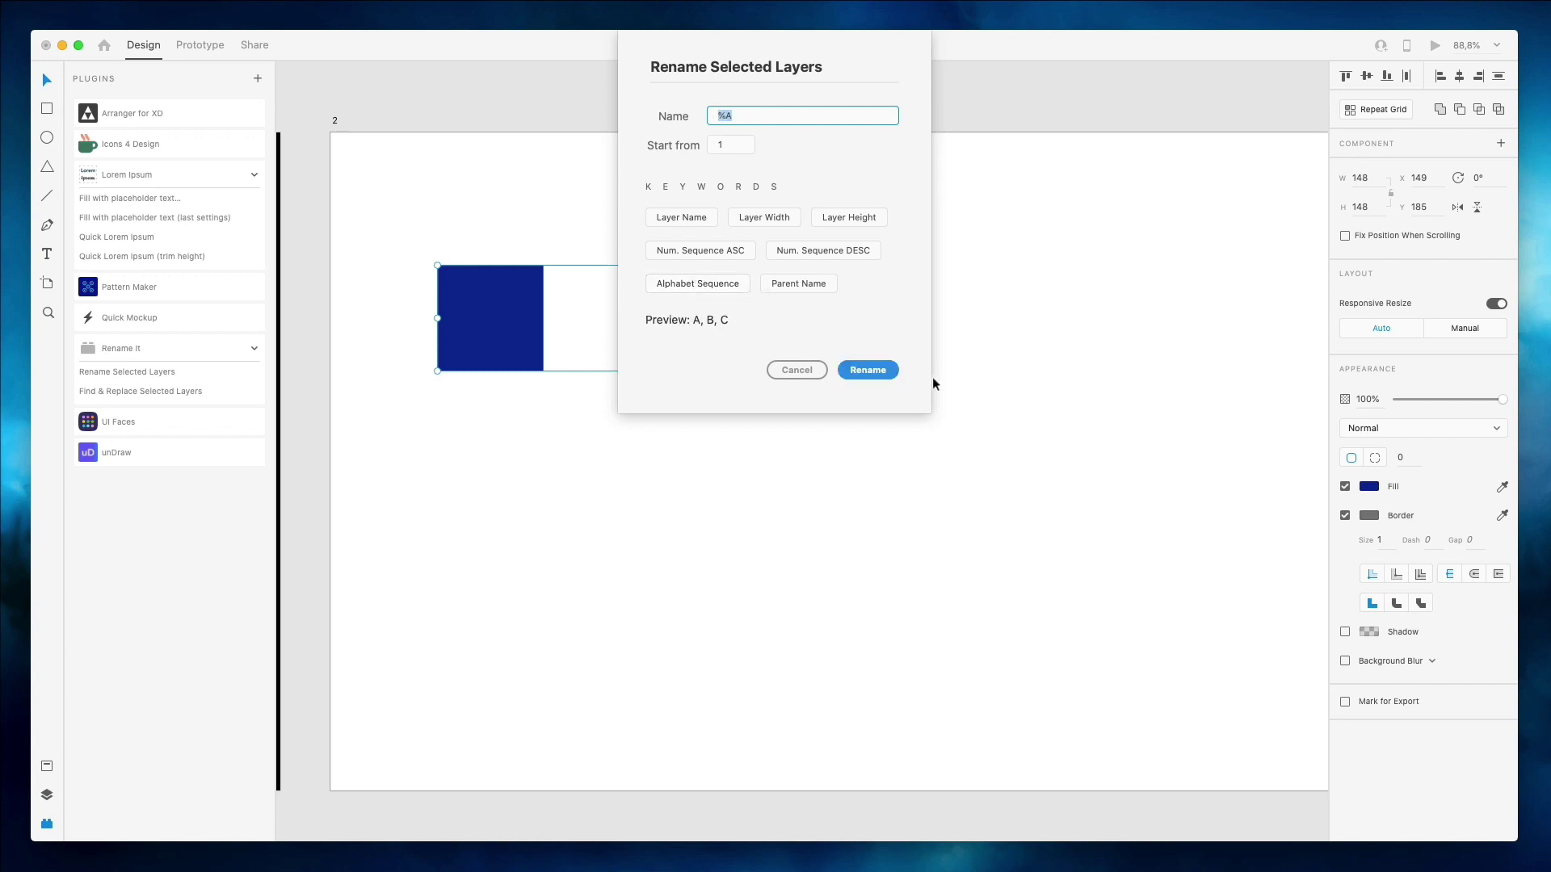
click(870, 372)
click(47, 795)
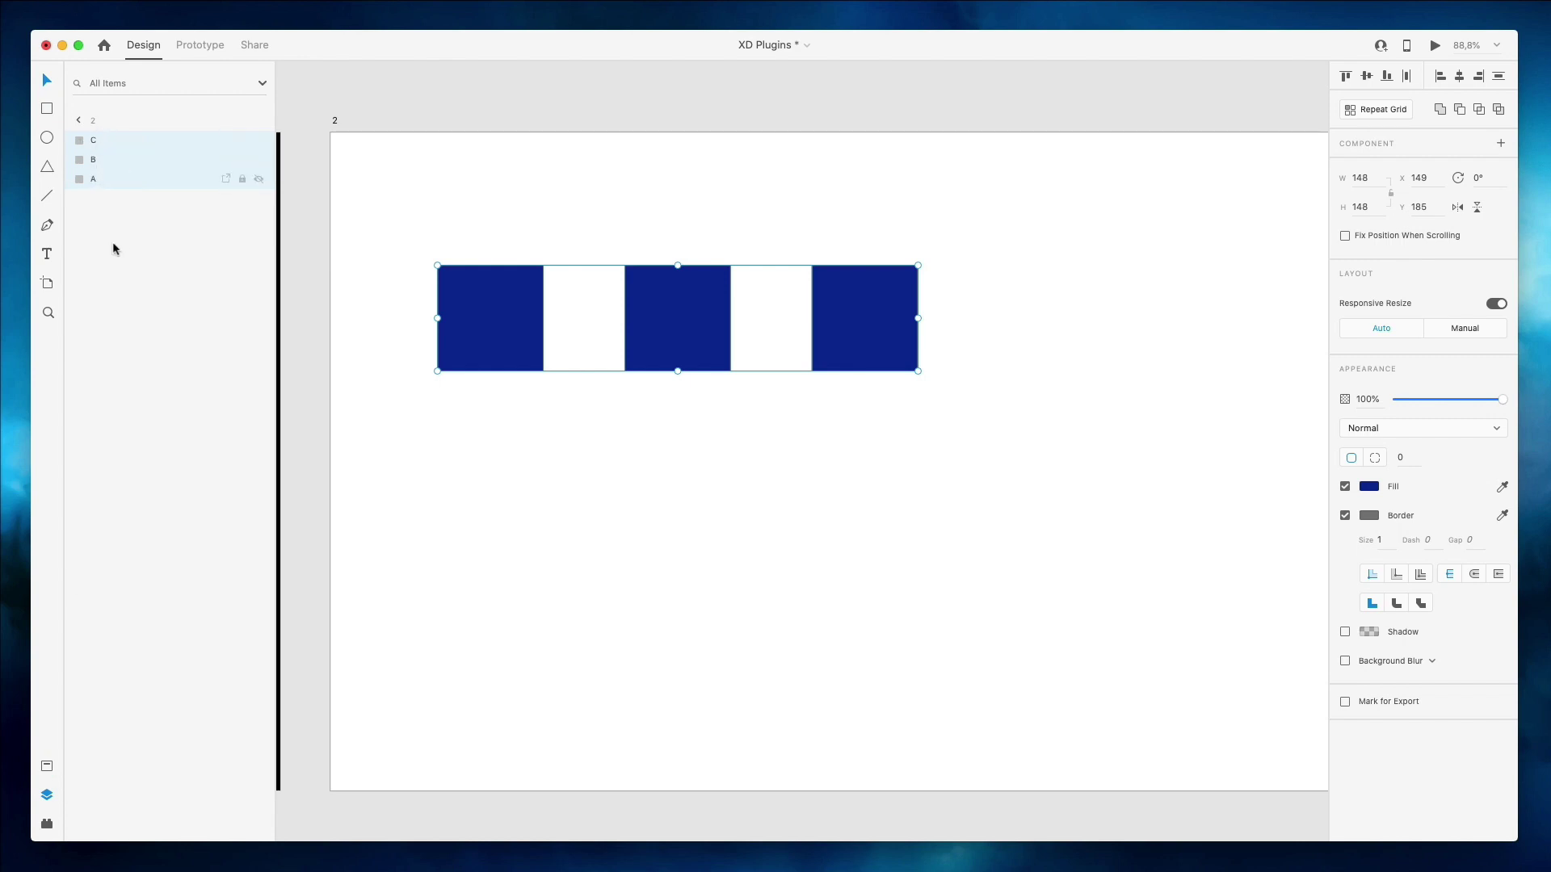
click(48, 822)
click(420, 498)
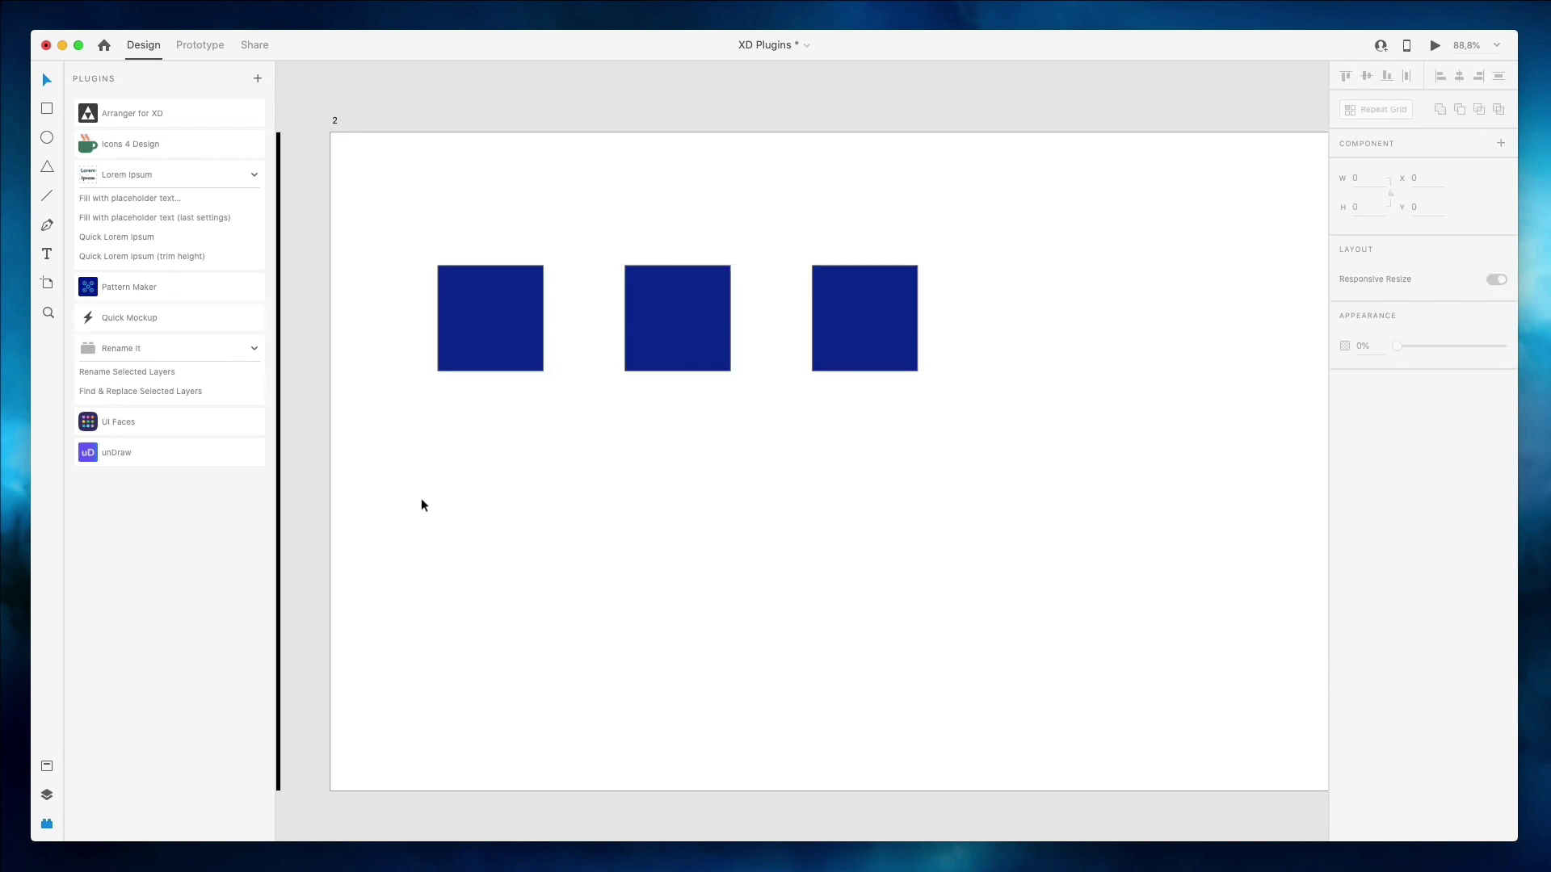
drag(436, 228, 1112, 472)
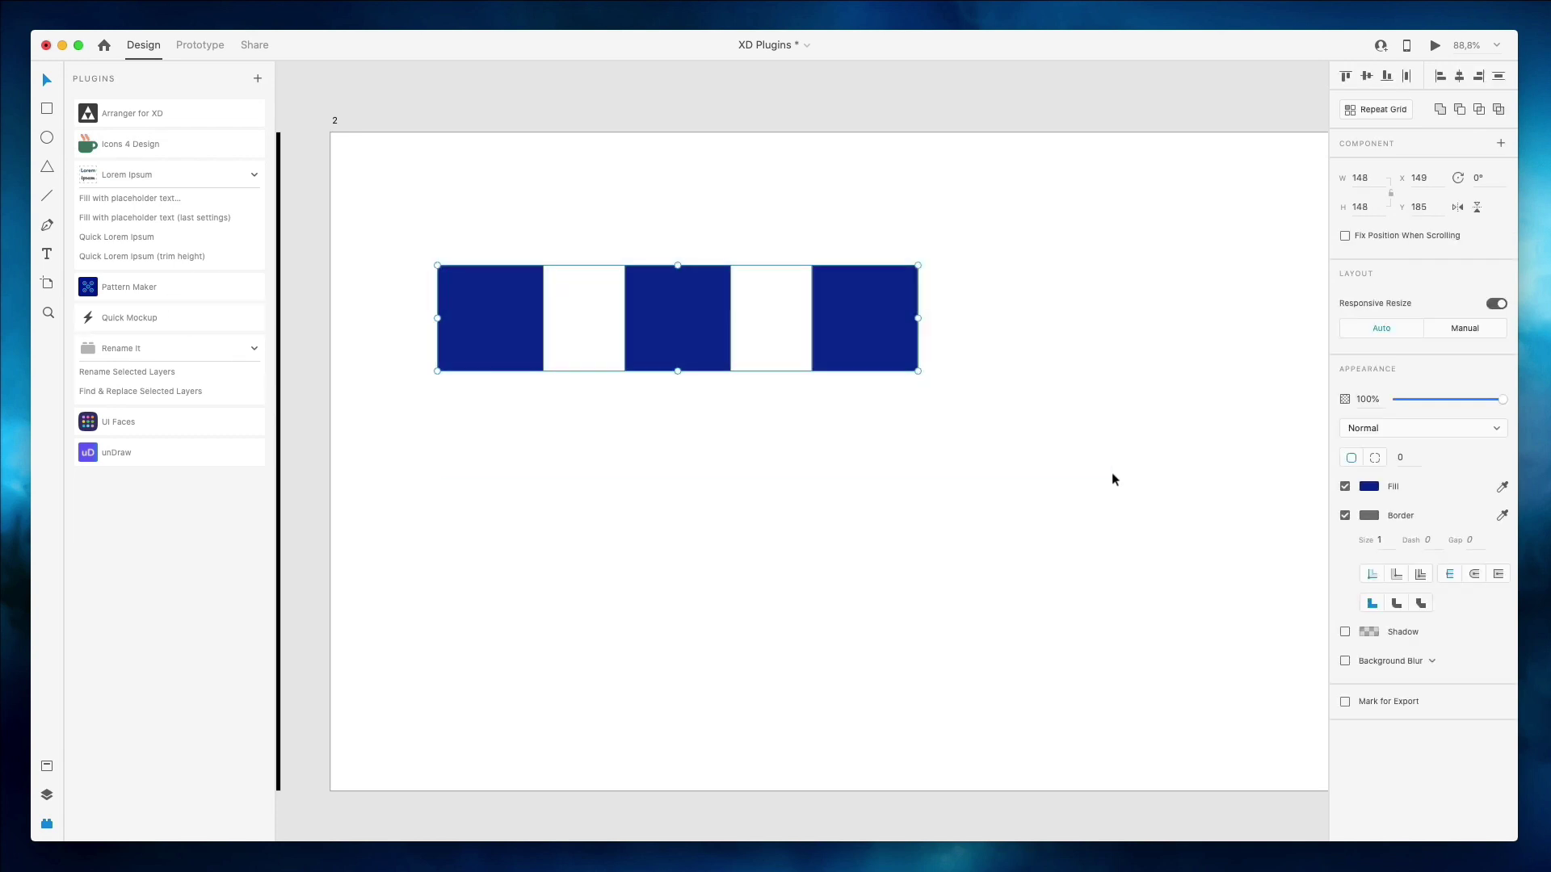
Remove the squares' border and set their corner radius to 900 to make circles.
click(1347, 516)
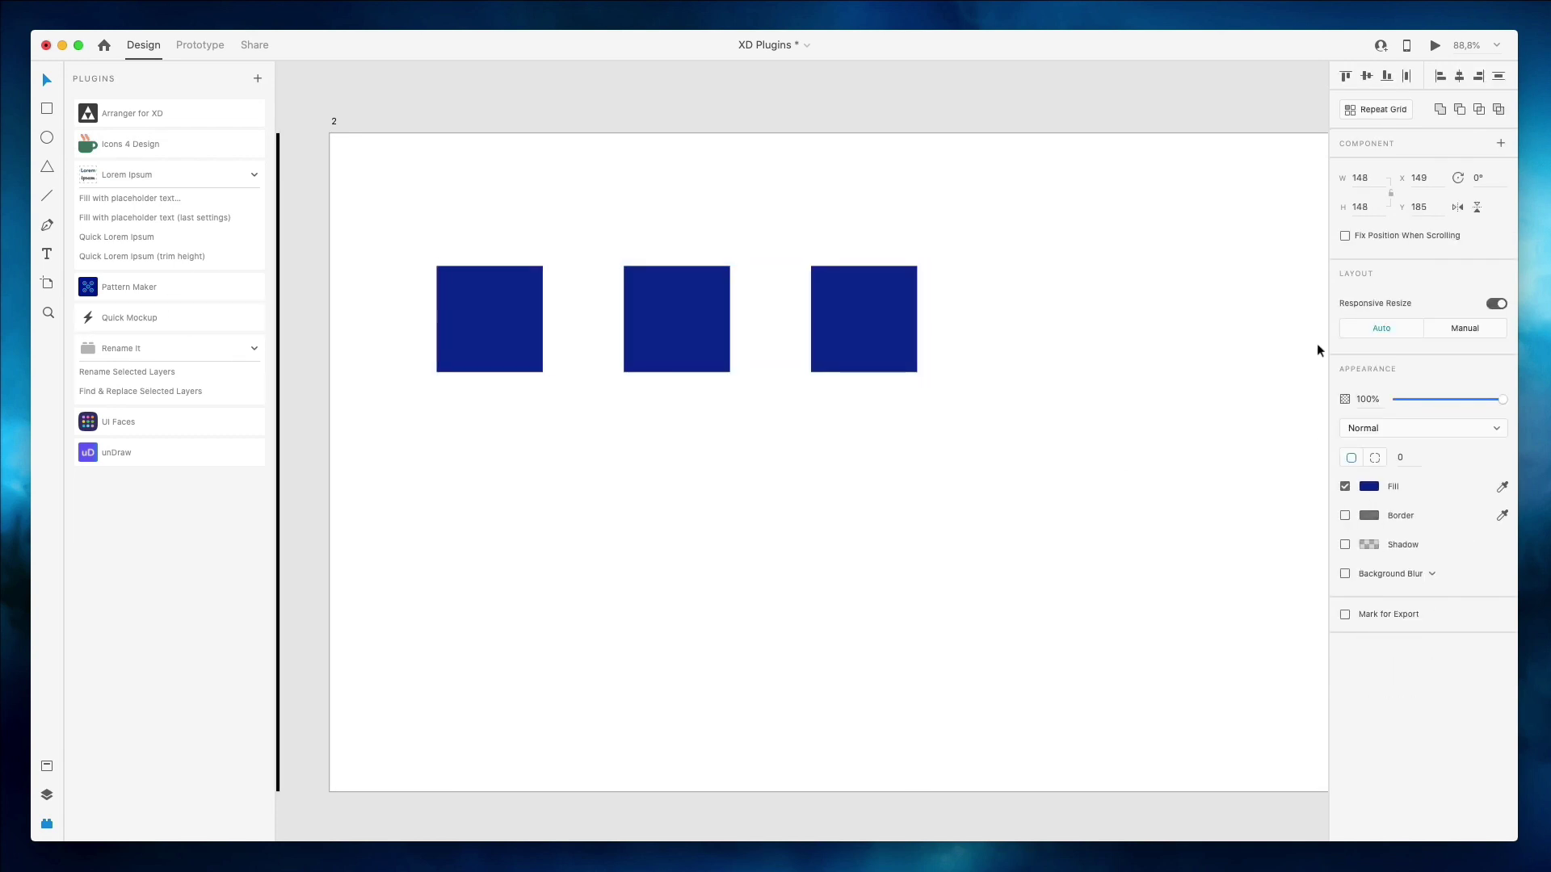
click(1402, 458)
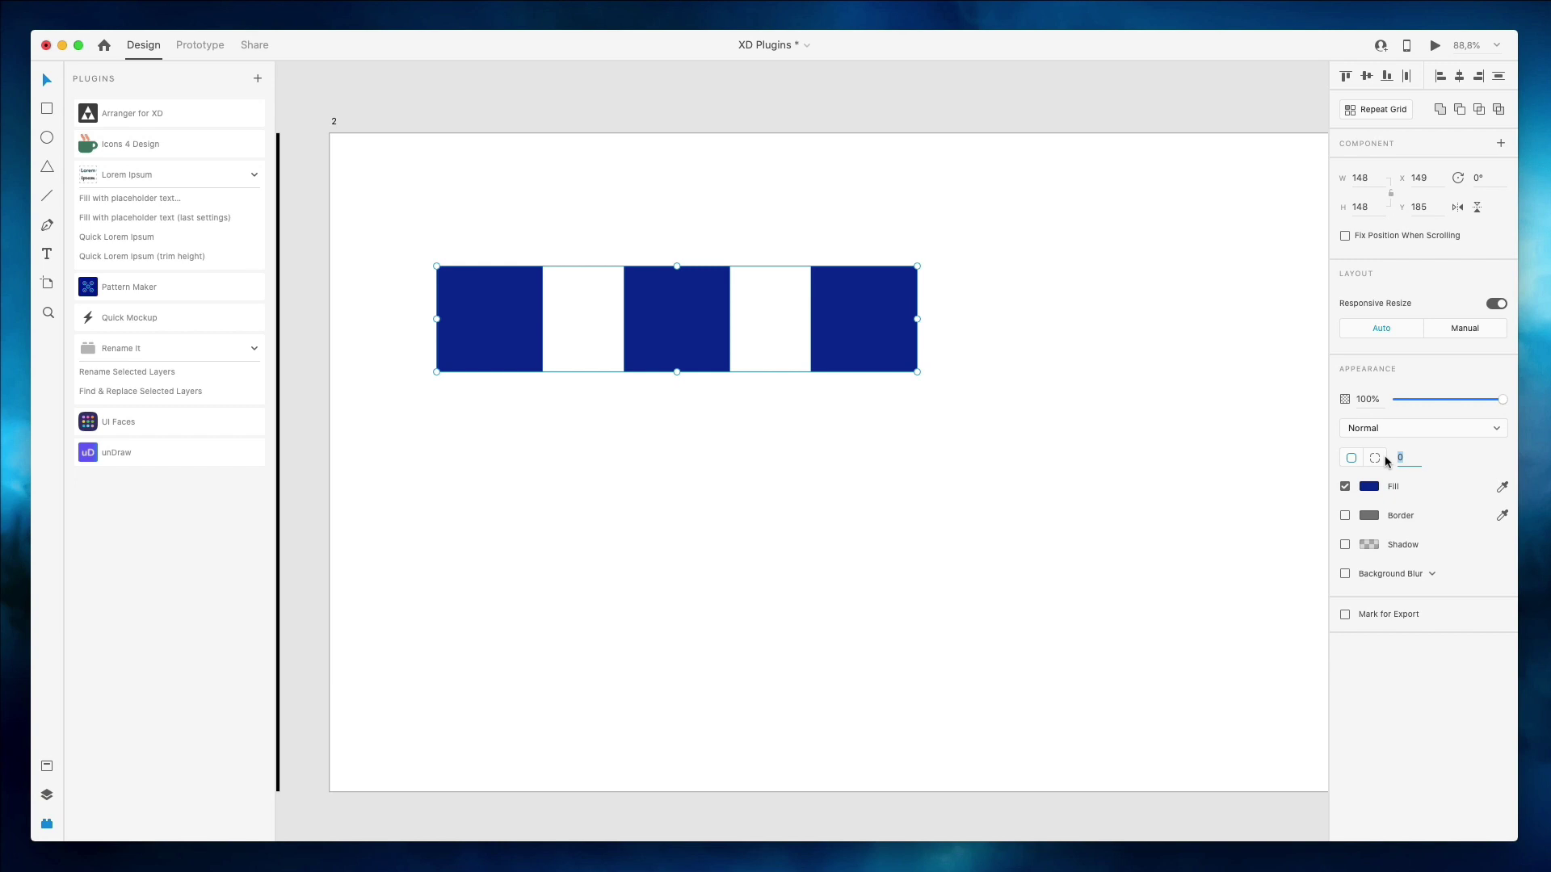
text(900)
key(Return)
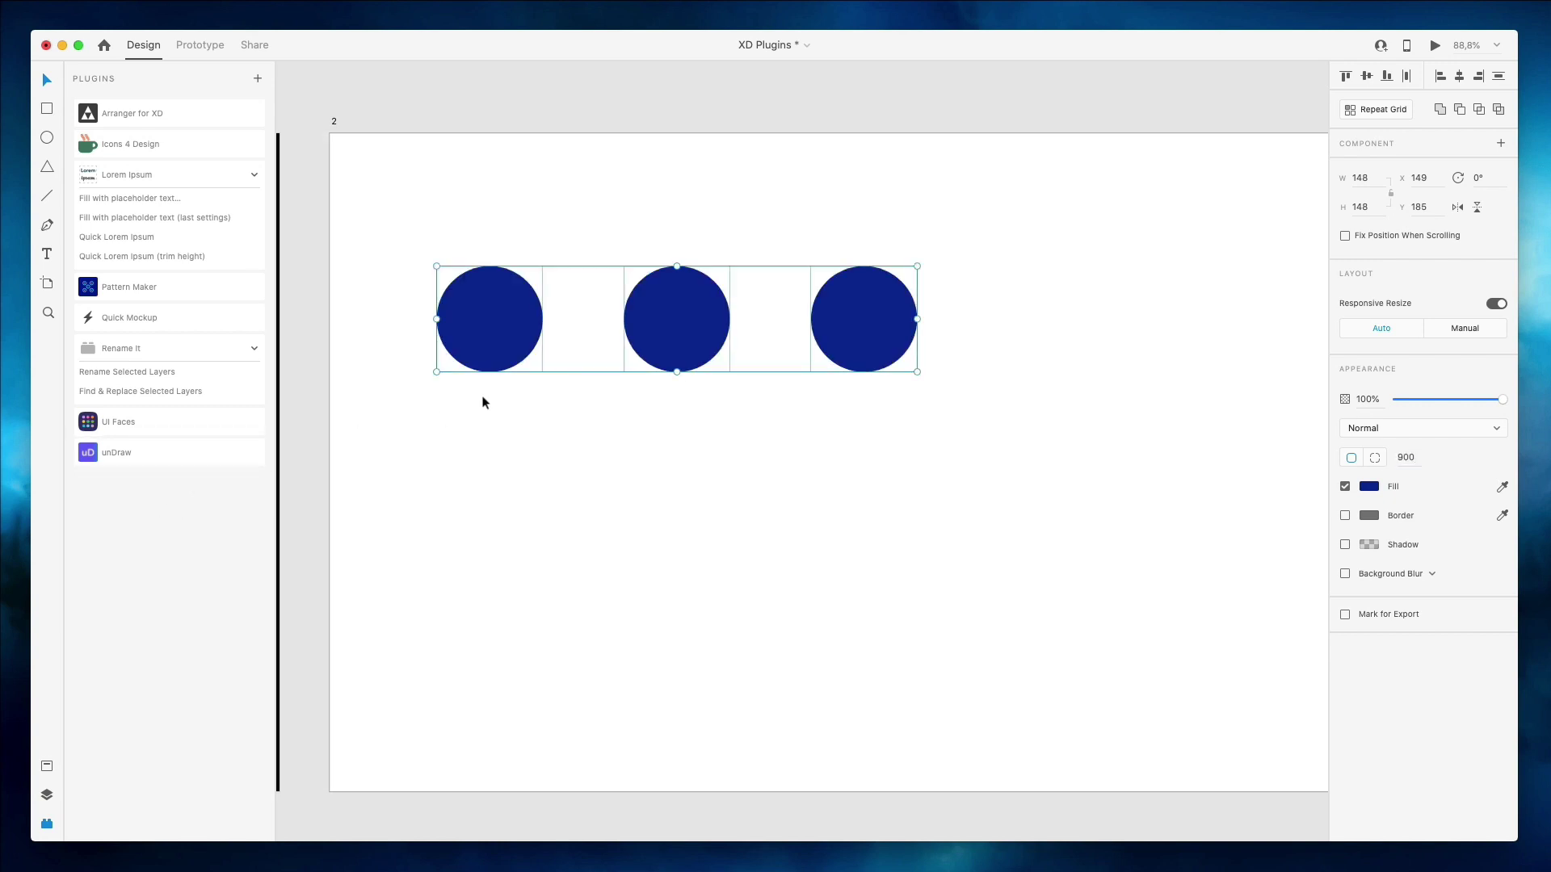
Try filling the circles via UI Faces with Faces.design as the source, dismissing the warning.
click(105, 422)
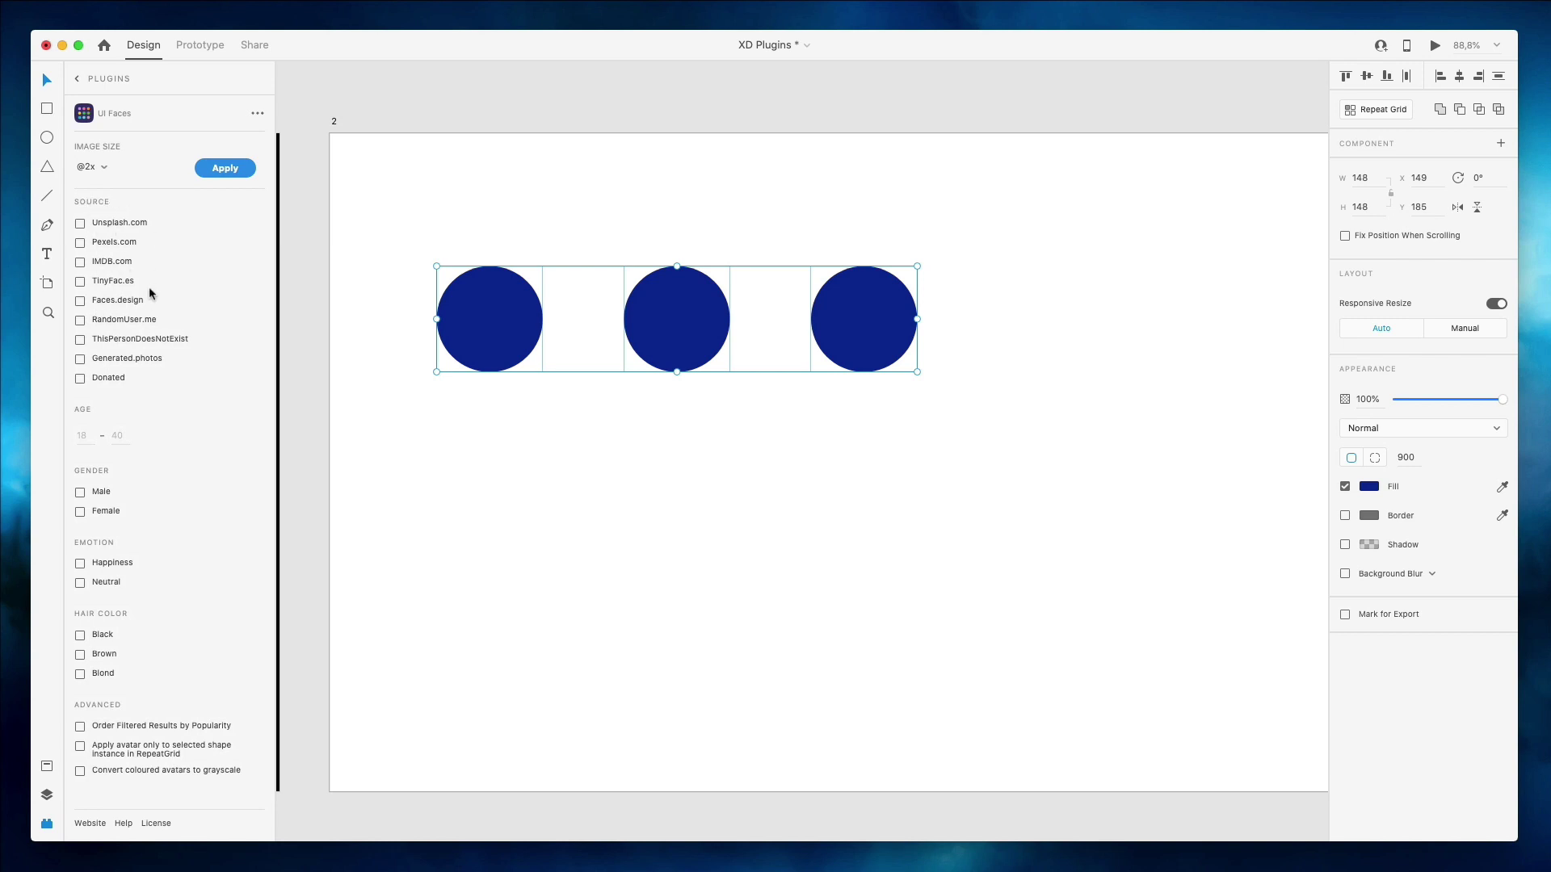
scroll(129, 339, down, 1)
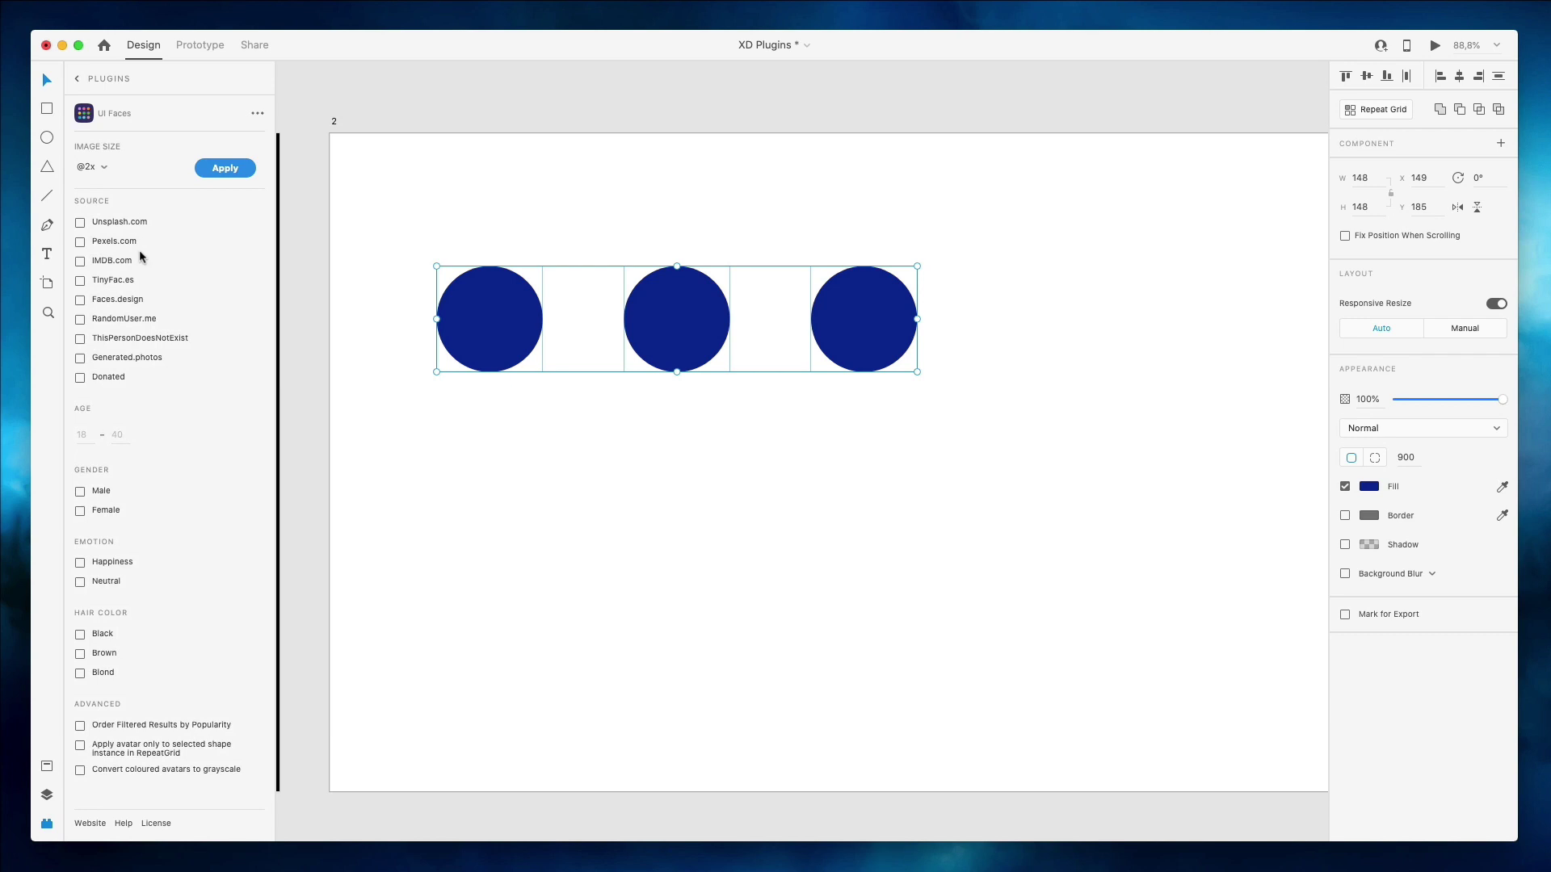
click(81, 300)
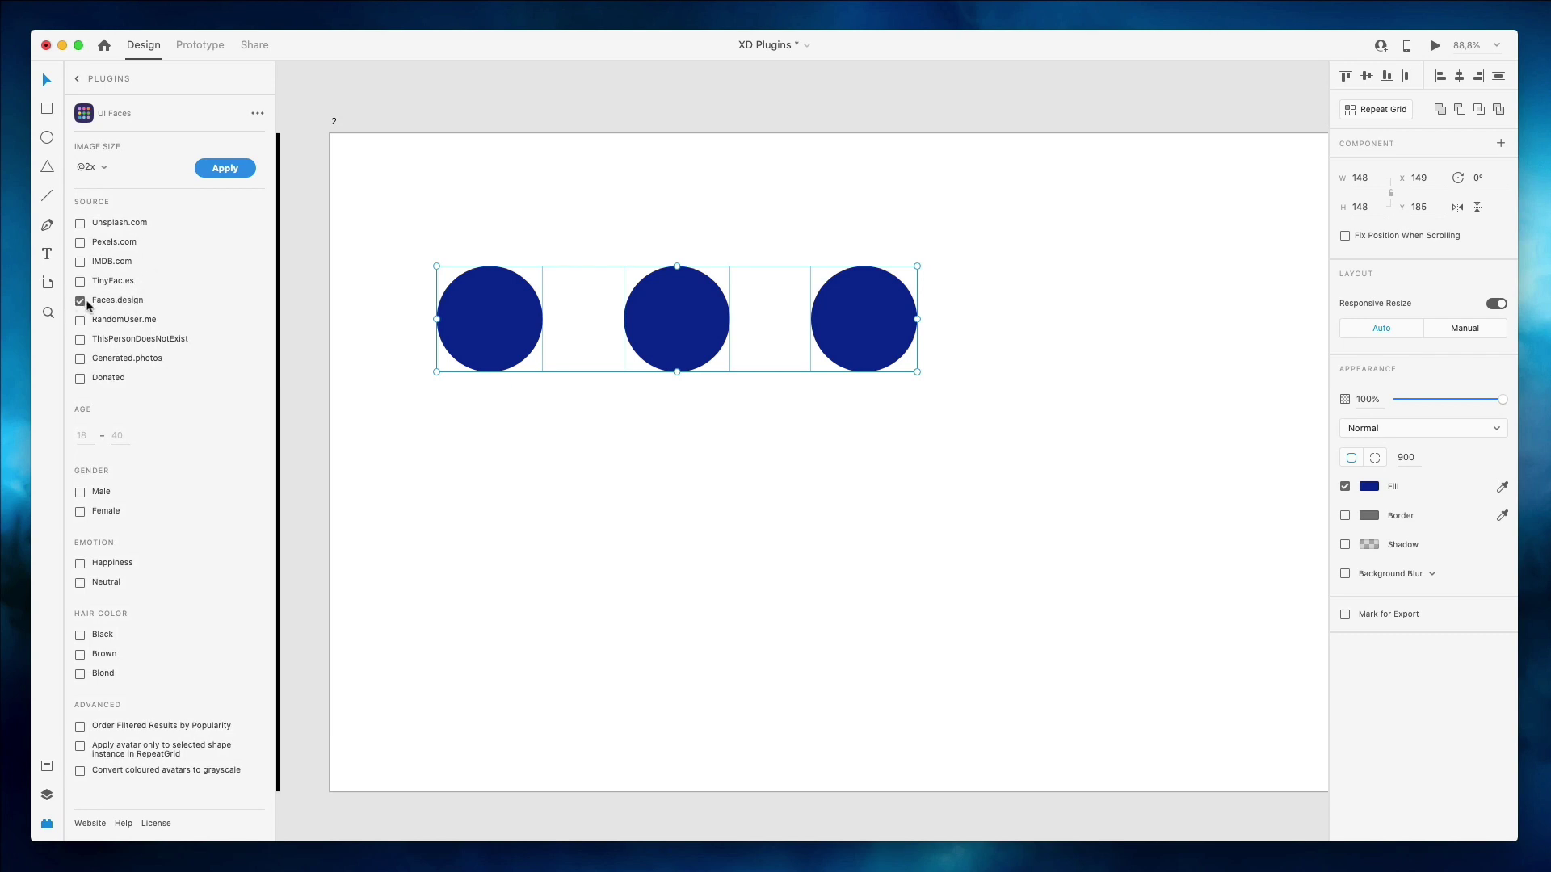
scroll(102, 303, down, 1)
click(216, 170)
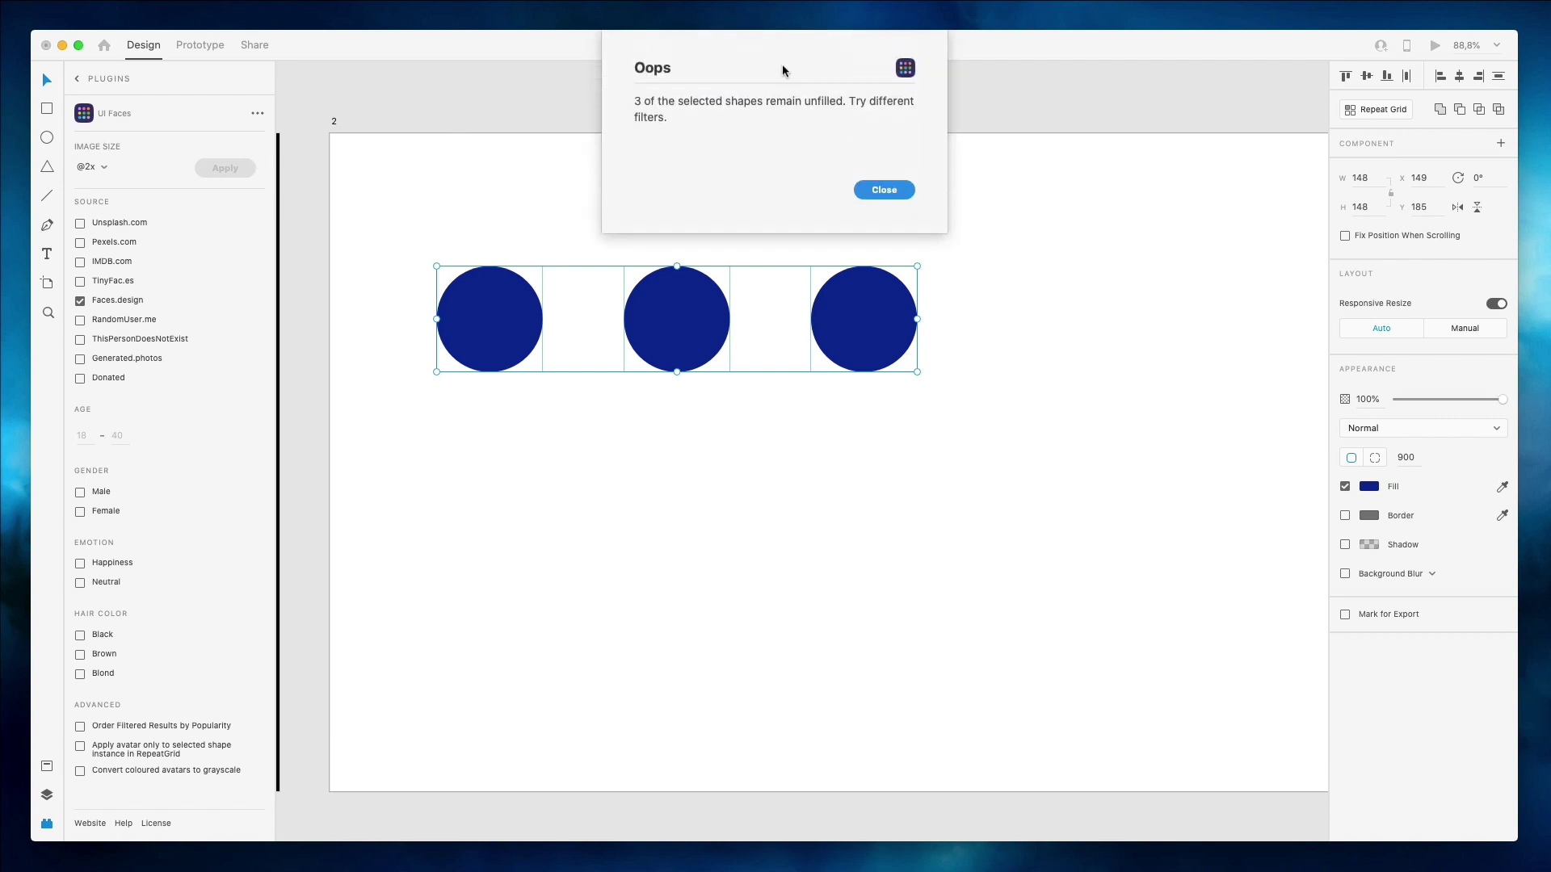
click(886, 191)
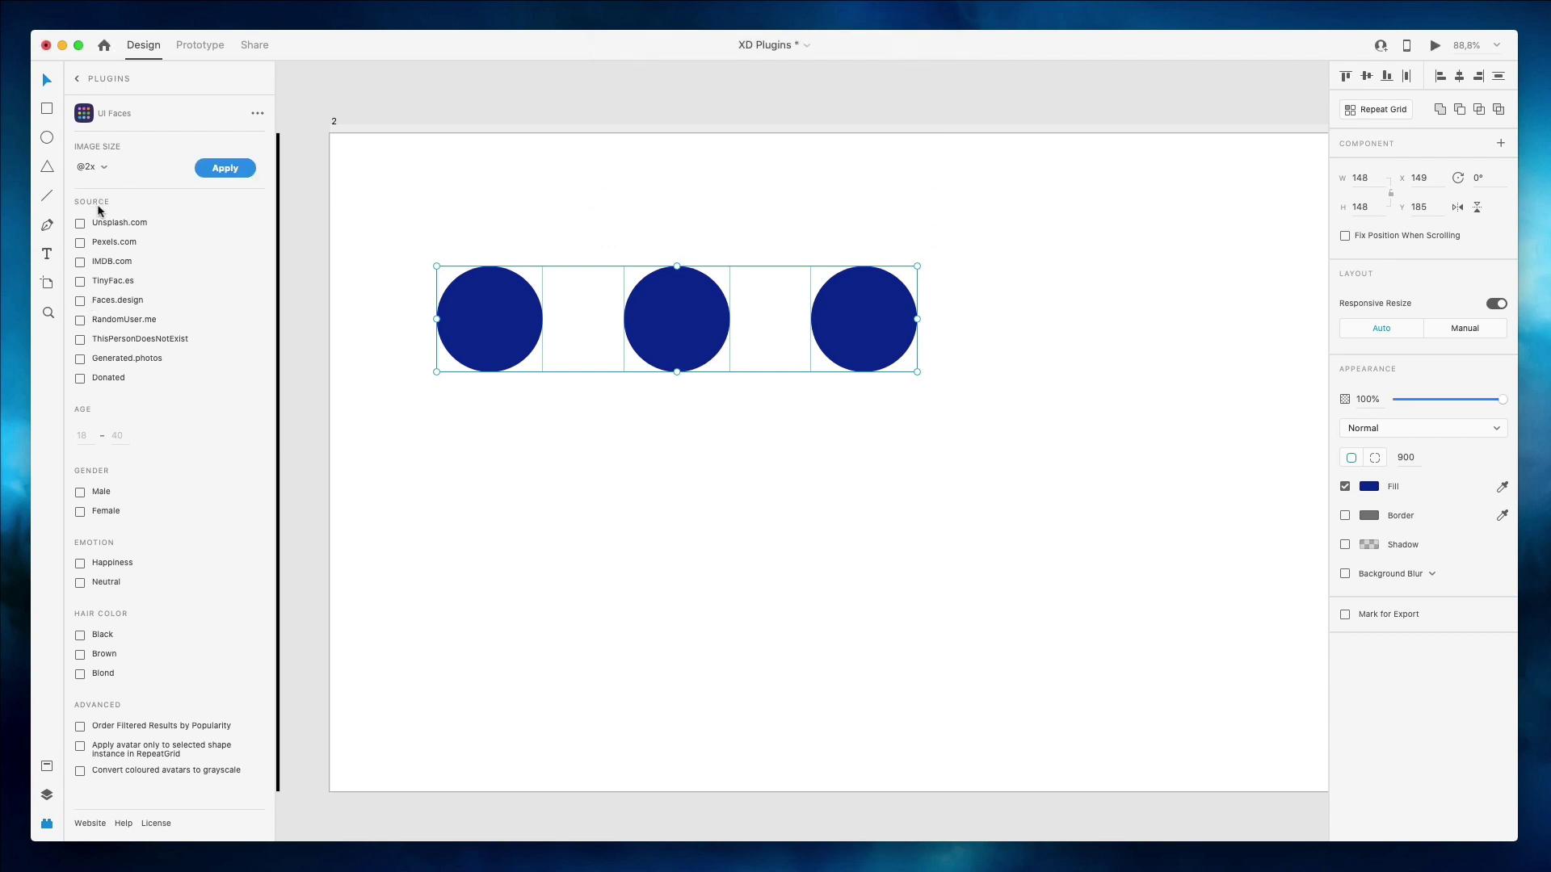
Add Unsplash, Pexels, IMDB and TinyFac.es sources and fill the three circles with face photos.
click(80, 223)
click(80, 243)
click(80, 262)
click(80, 281)
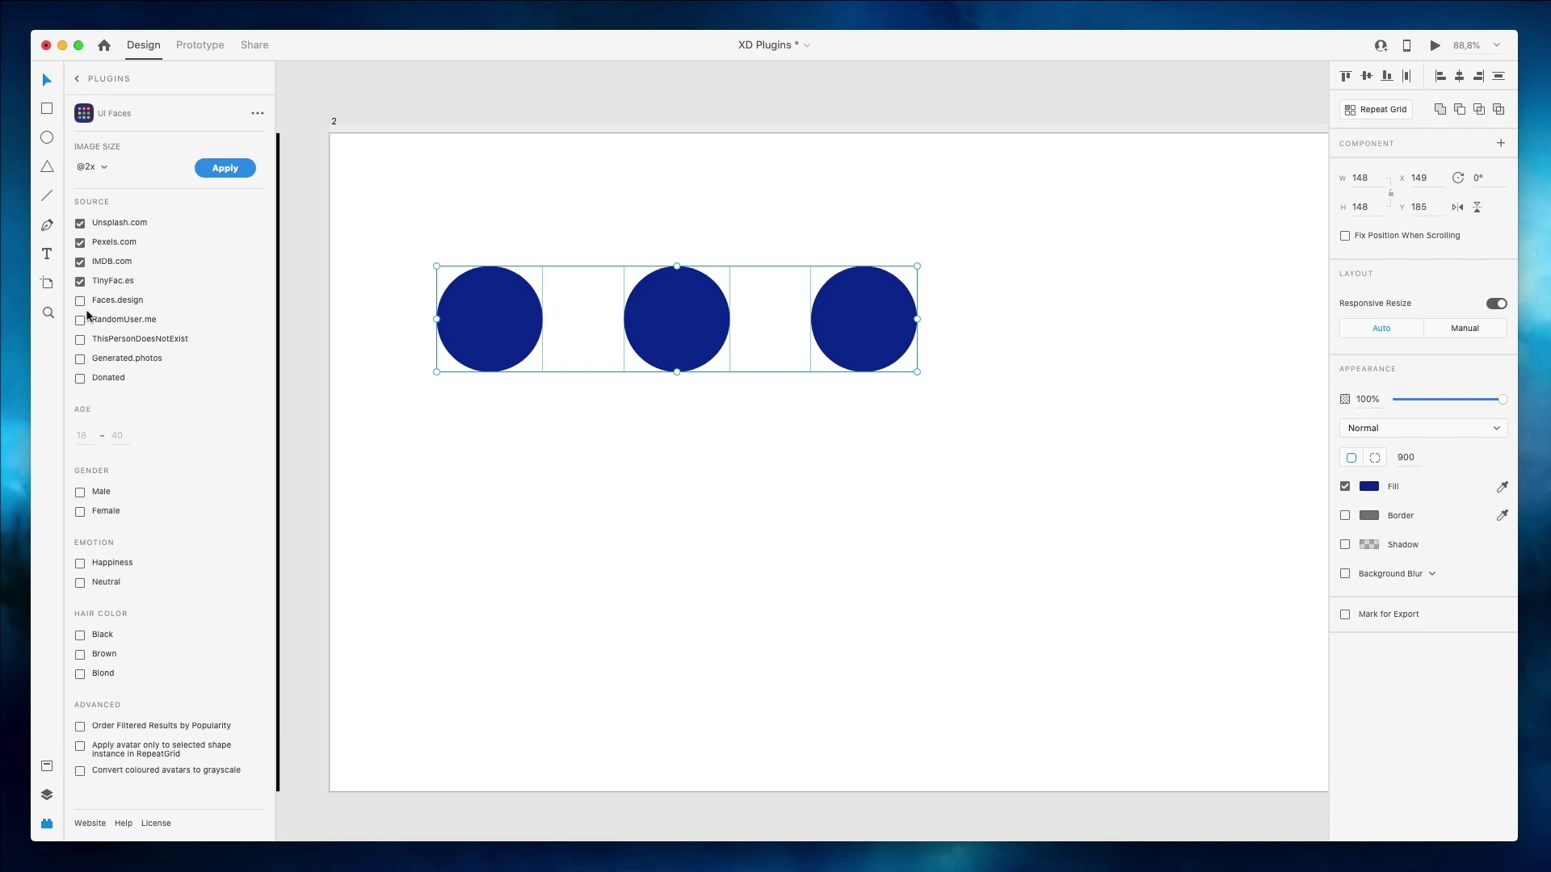
click(226, 172)
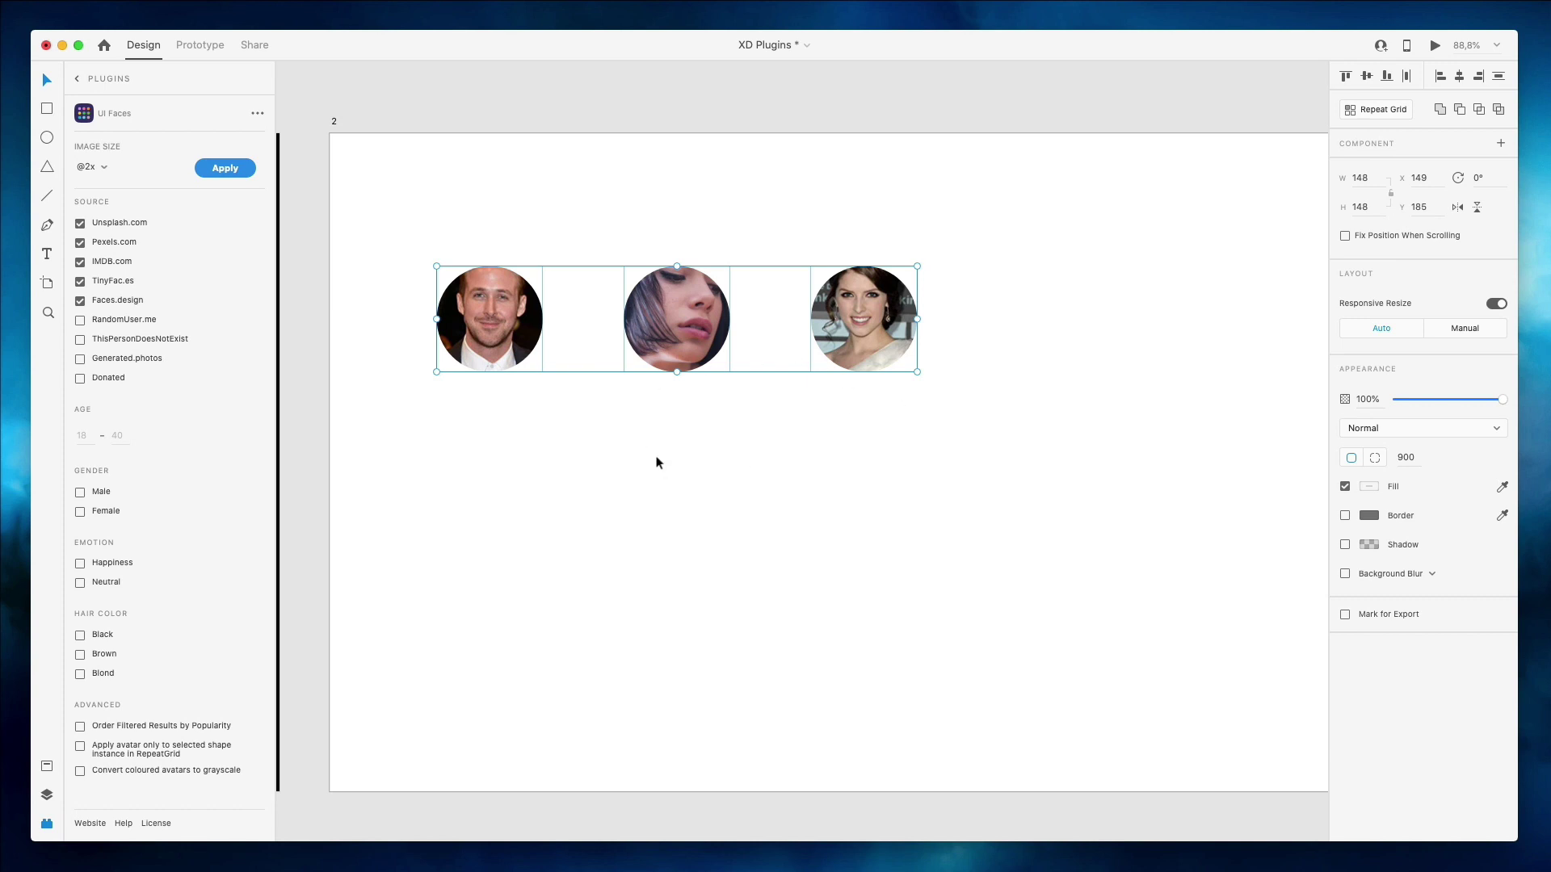
click(682, 469)
scroll(683, 469, right, 2)
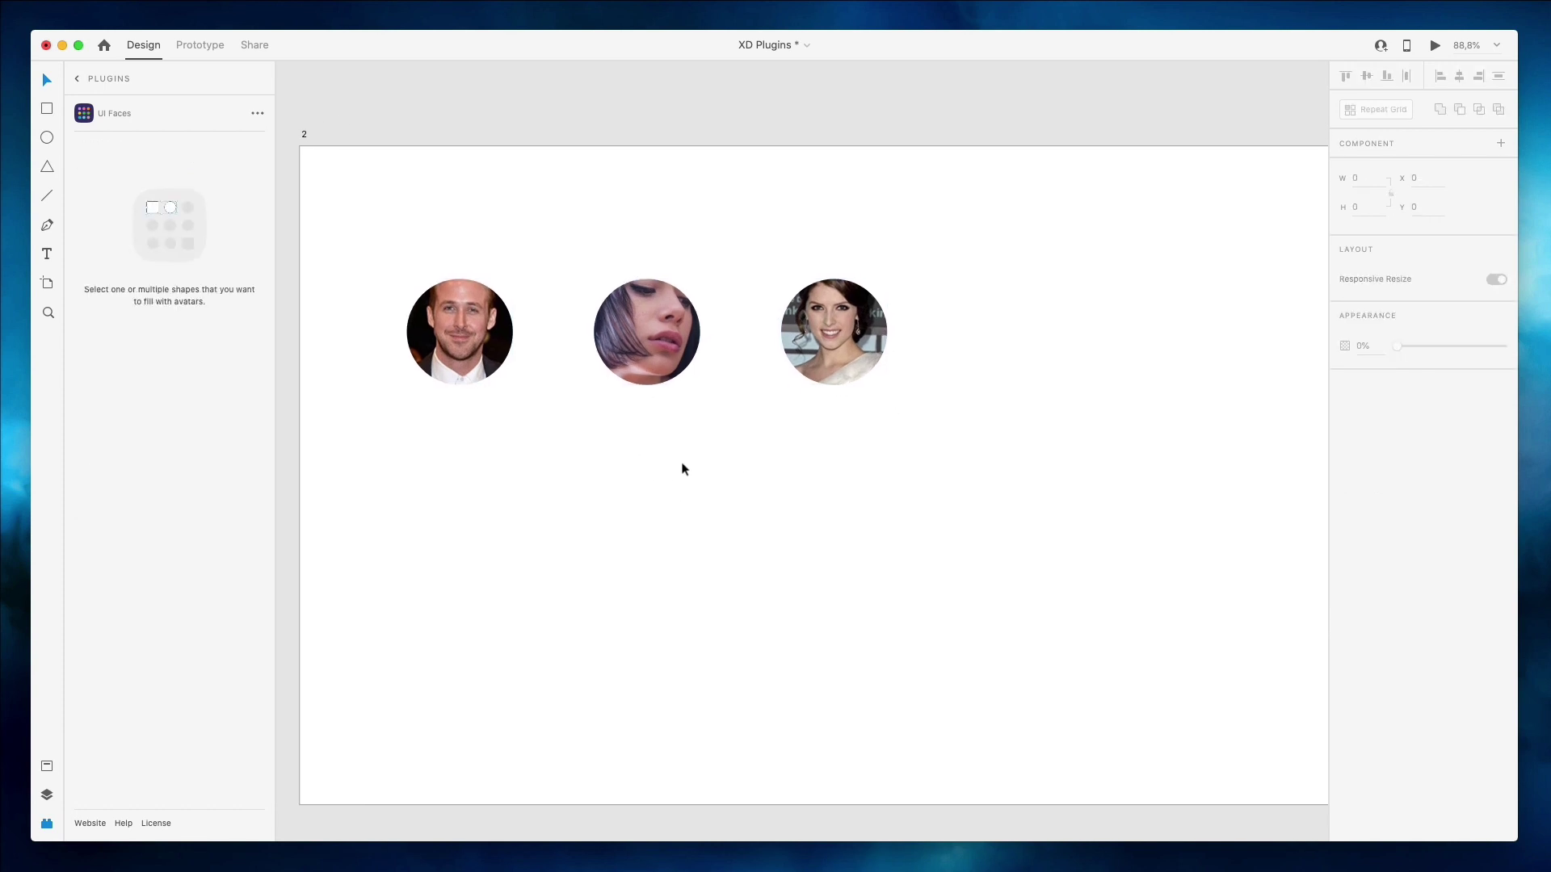
scroll(683, 469, right, 1)
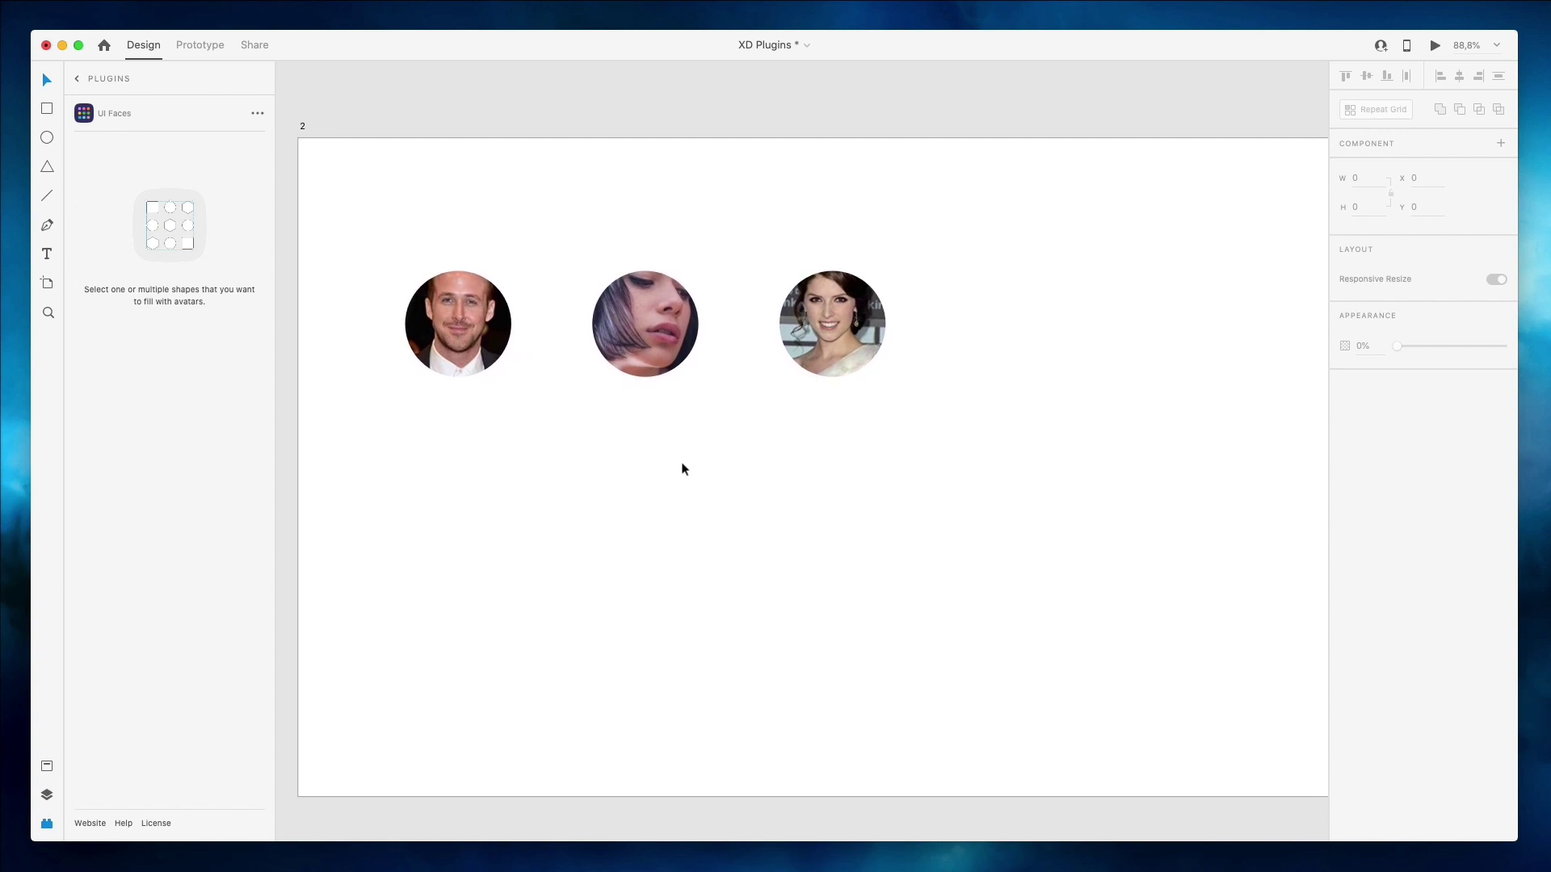
scroll(683, 468, left, 2)
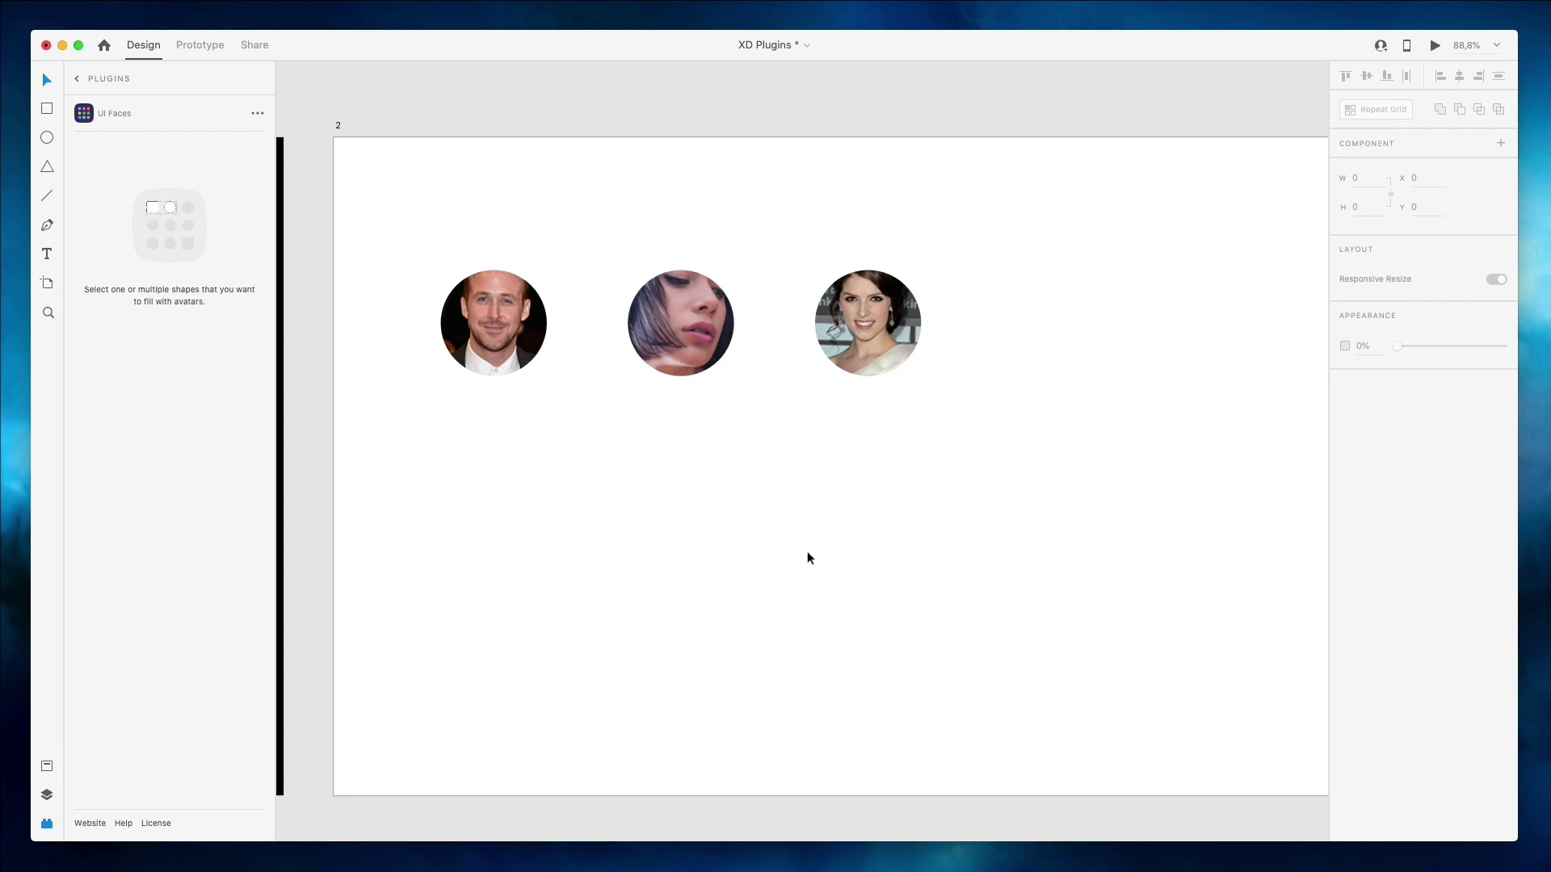
scroll(809, 557, left, 1)
scroll(807, 557, left, 1)
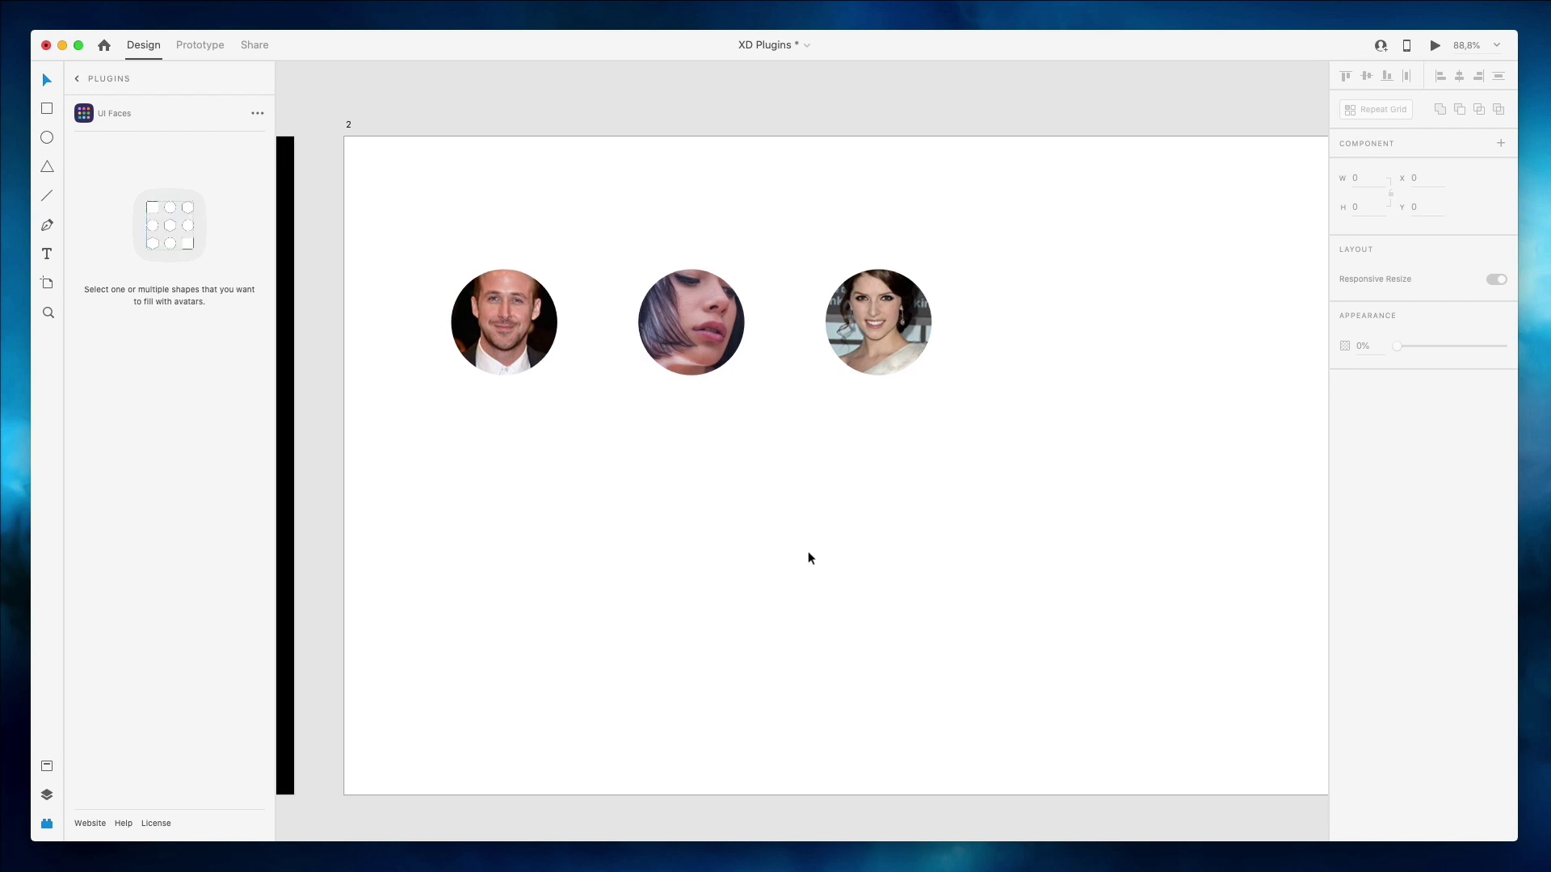
scroll(808, 551, right, 3)
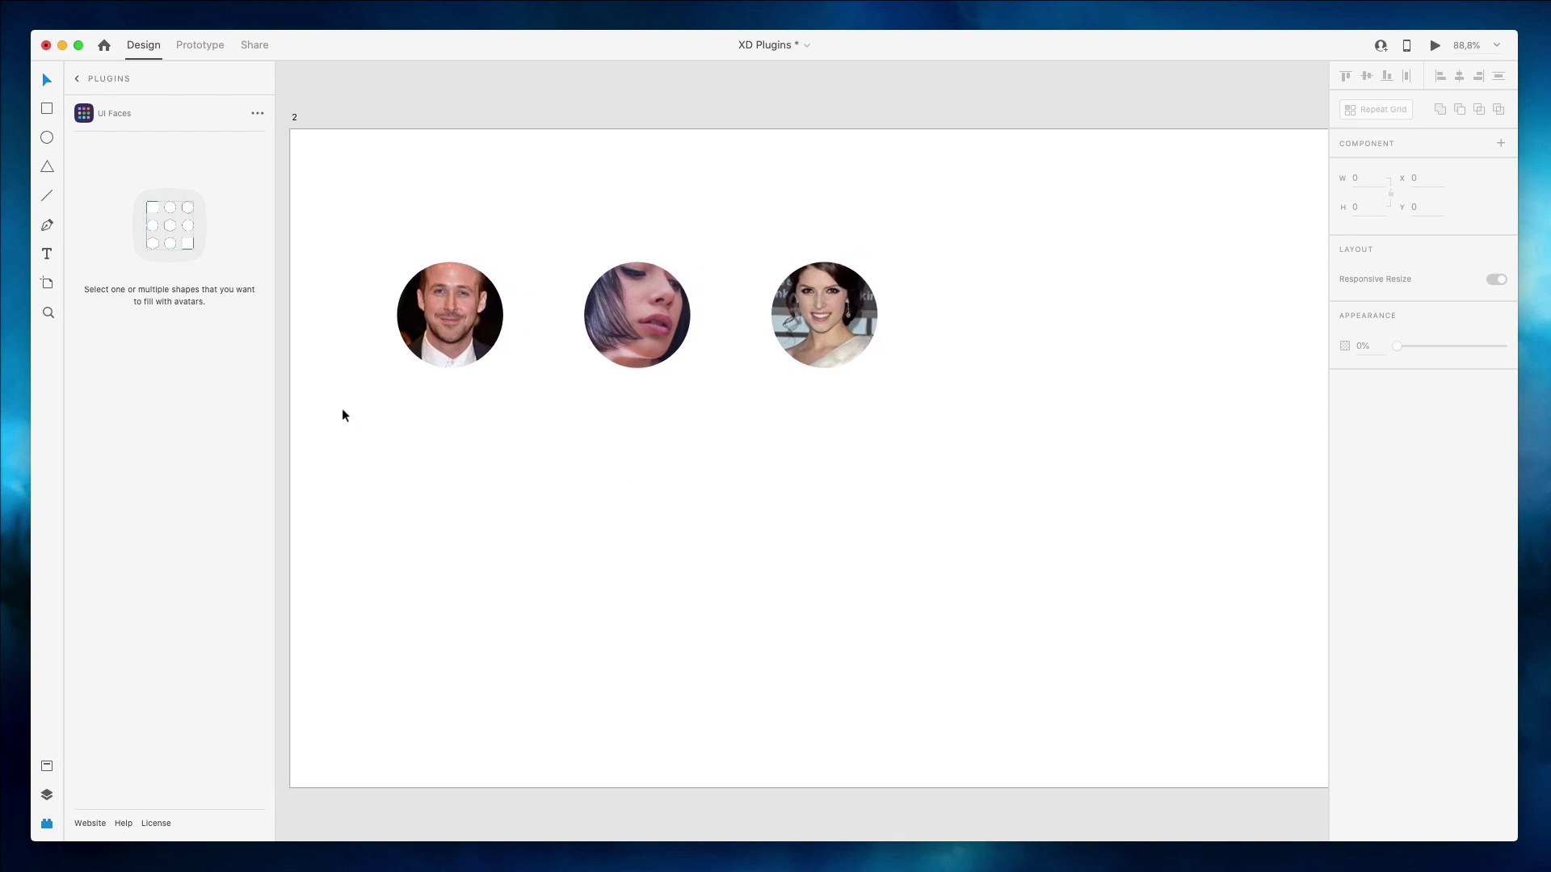
Return to the full plugins list and collapse the Rename It and Lorem Ipsum entries.
click(47, 824)
click(46, 824)
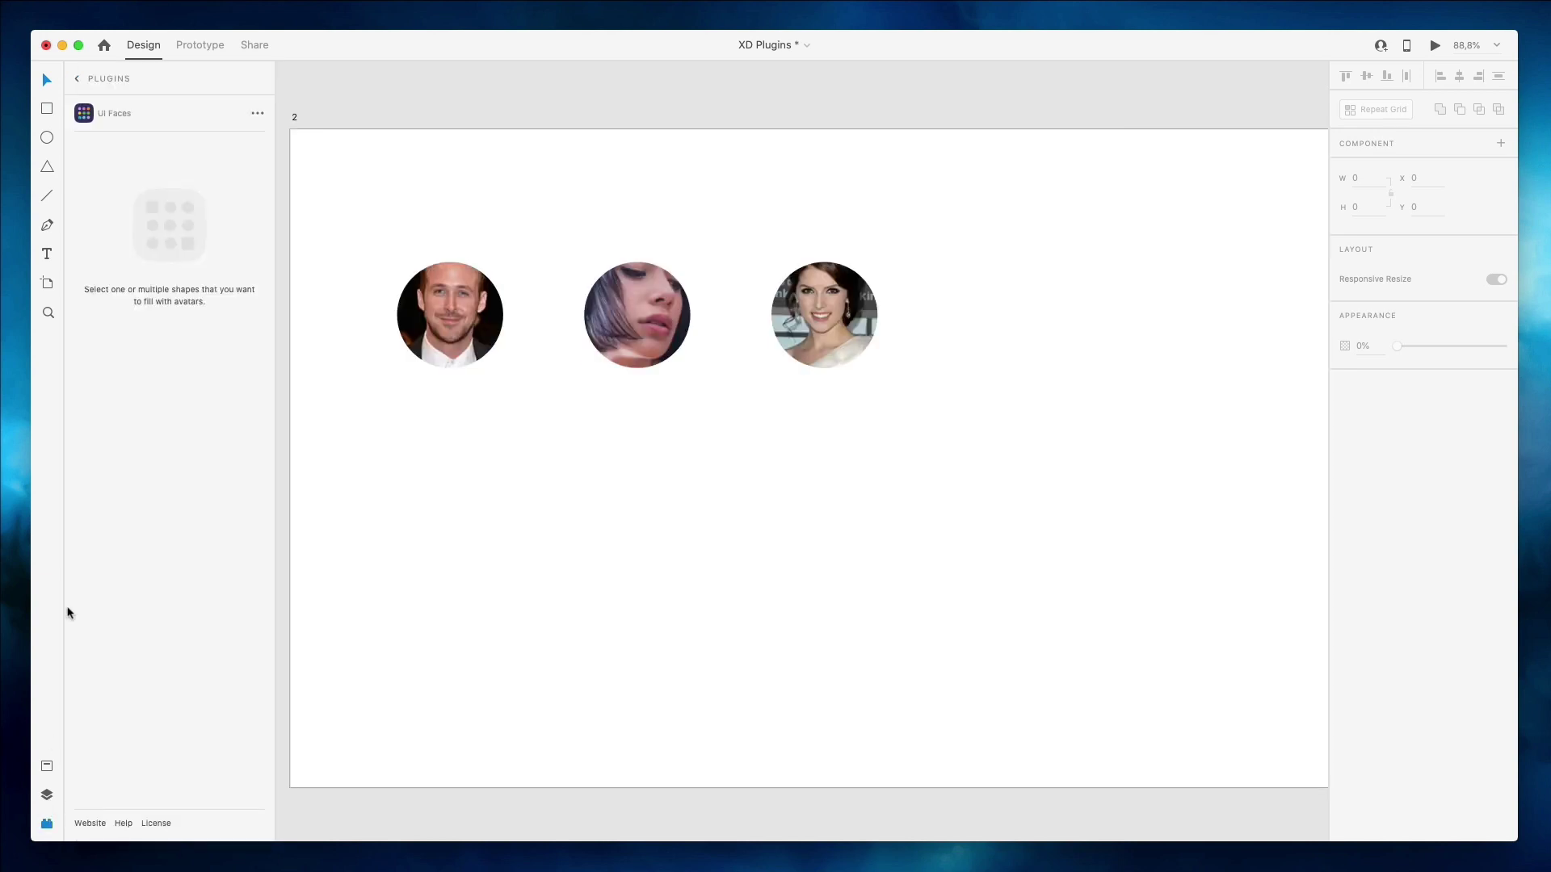
click(79, 79)
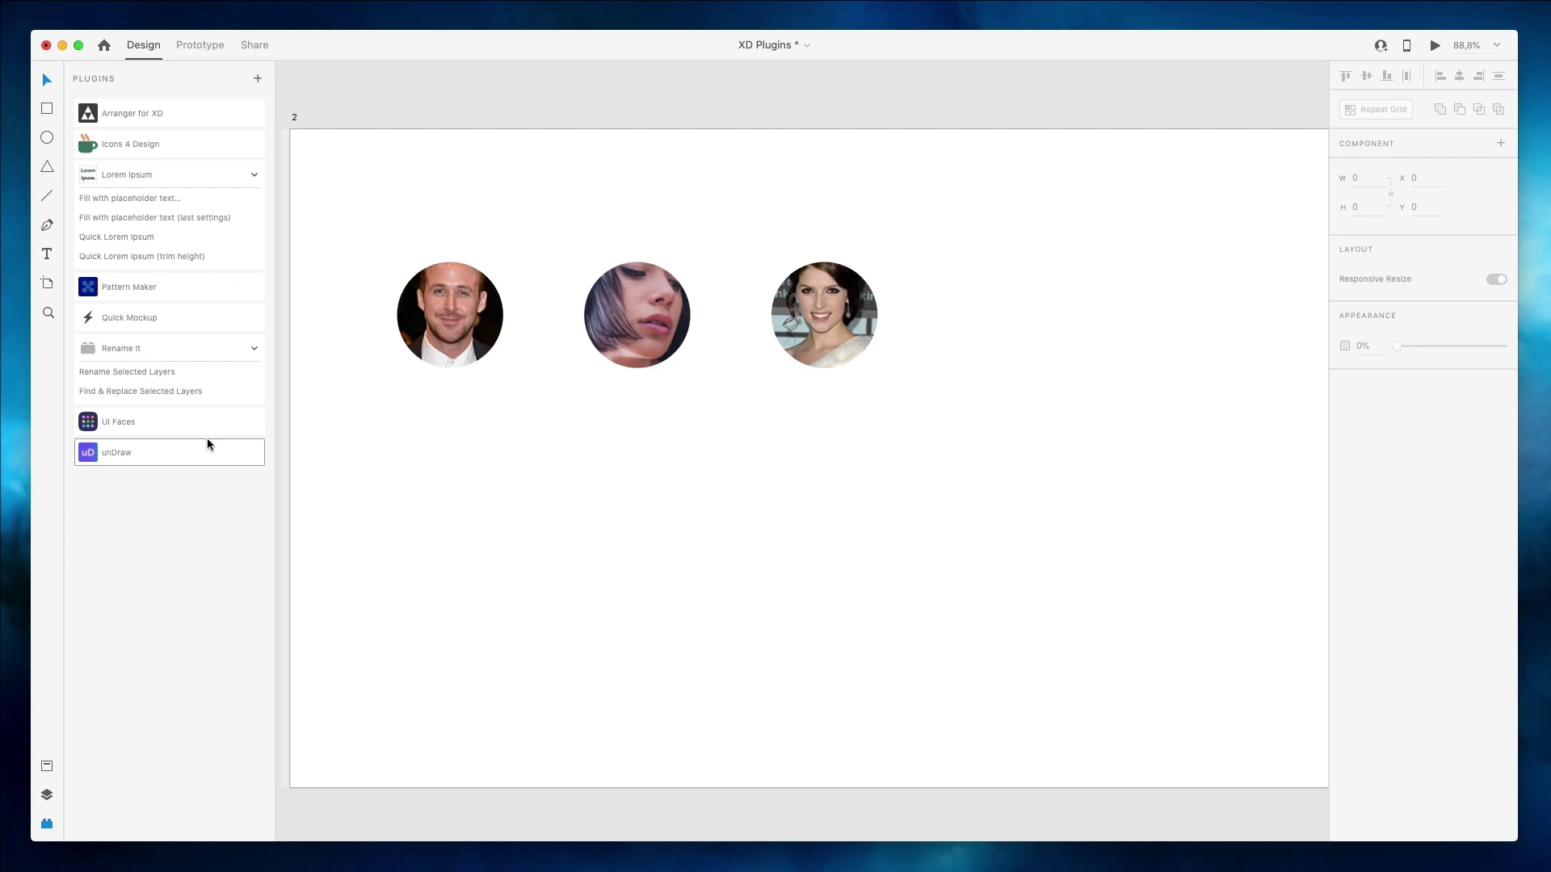
click(255, 348)
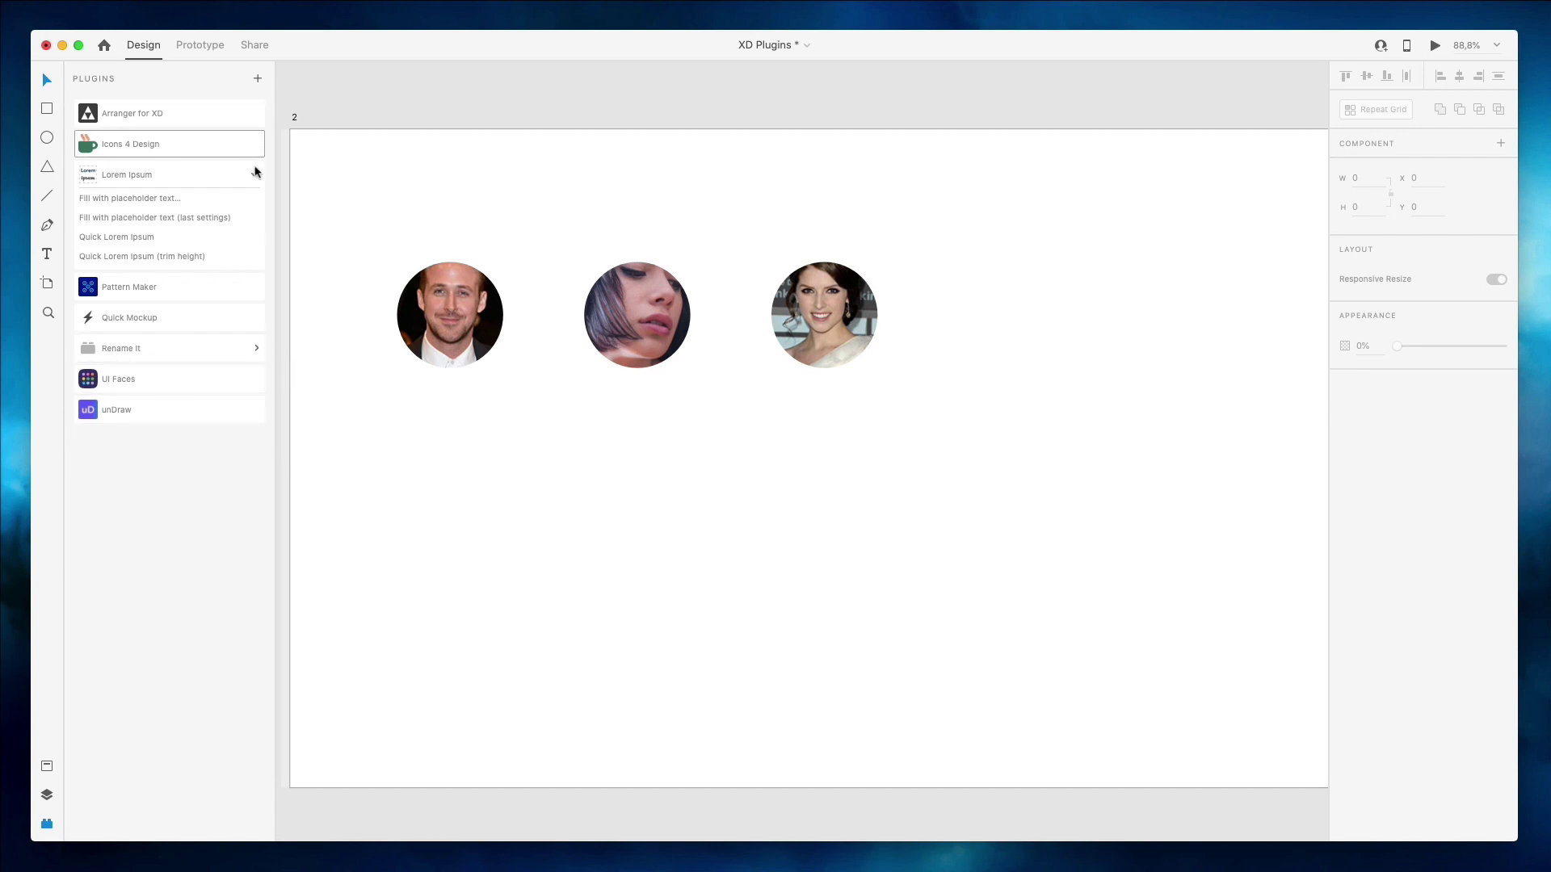
click(256, 175)
Delete the three face photos and bring up the unDraw illustration gallery.
drag(391, 205, 1086, 493)
key(Delete)
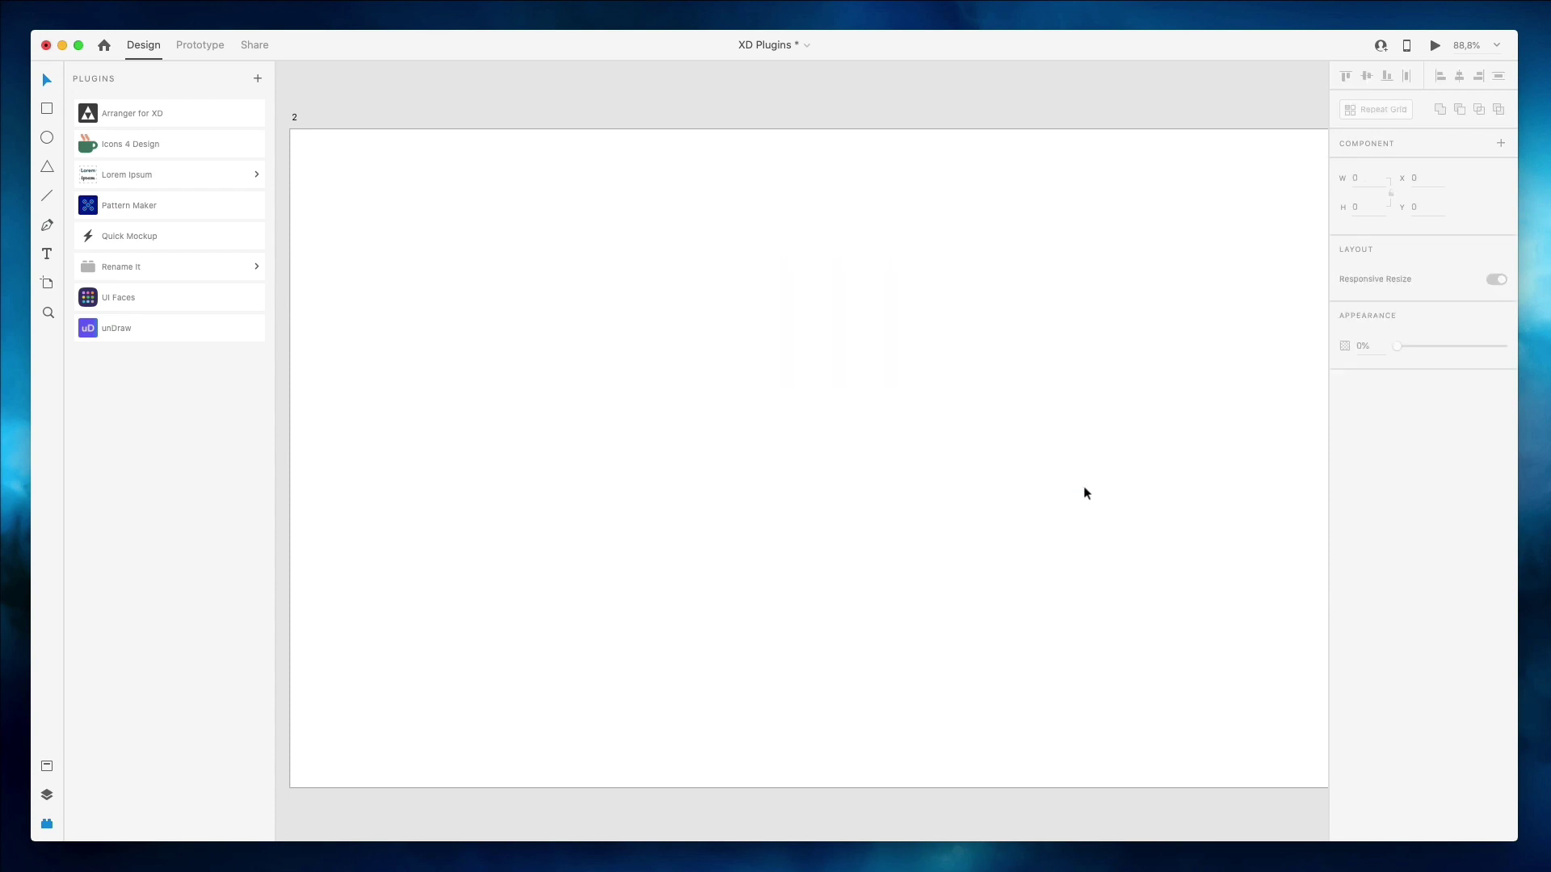
click(166, 331)
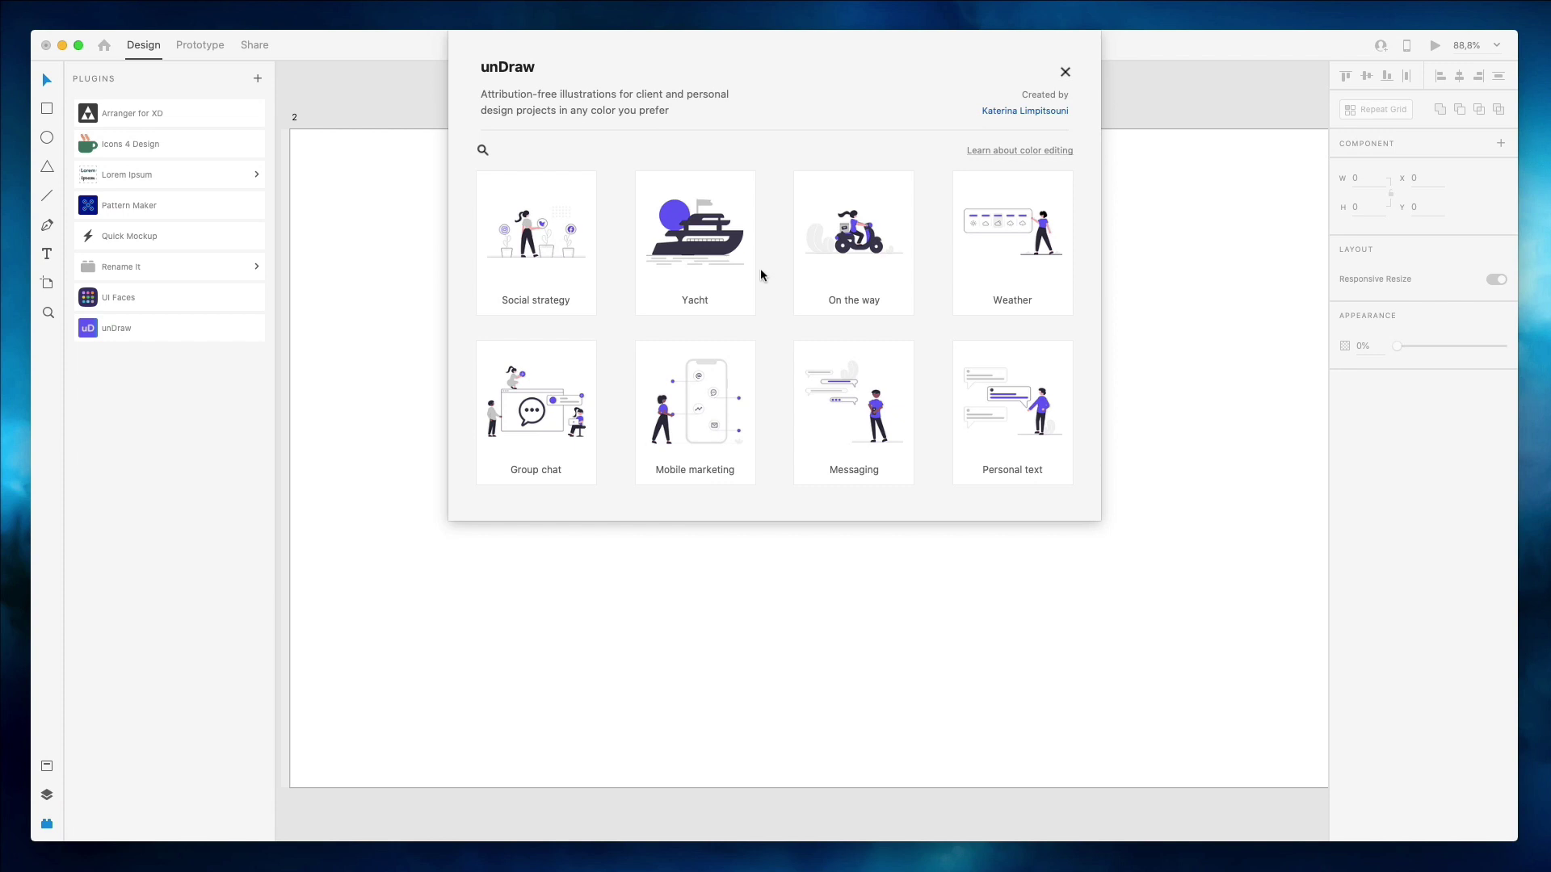
Search unDraw for 'pc' and browse the results for the co-working desk illustration.
click(484, 152)
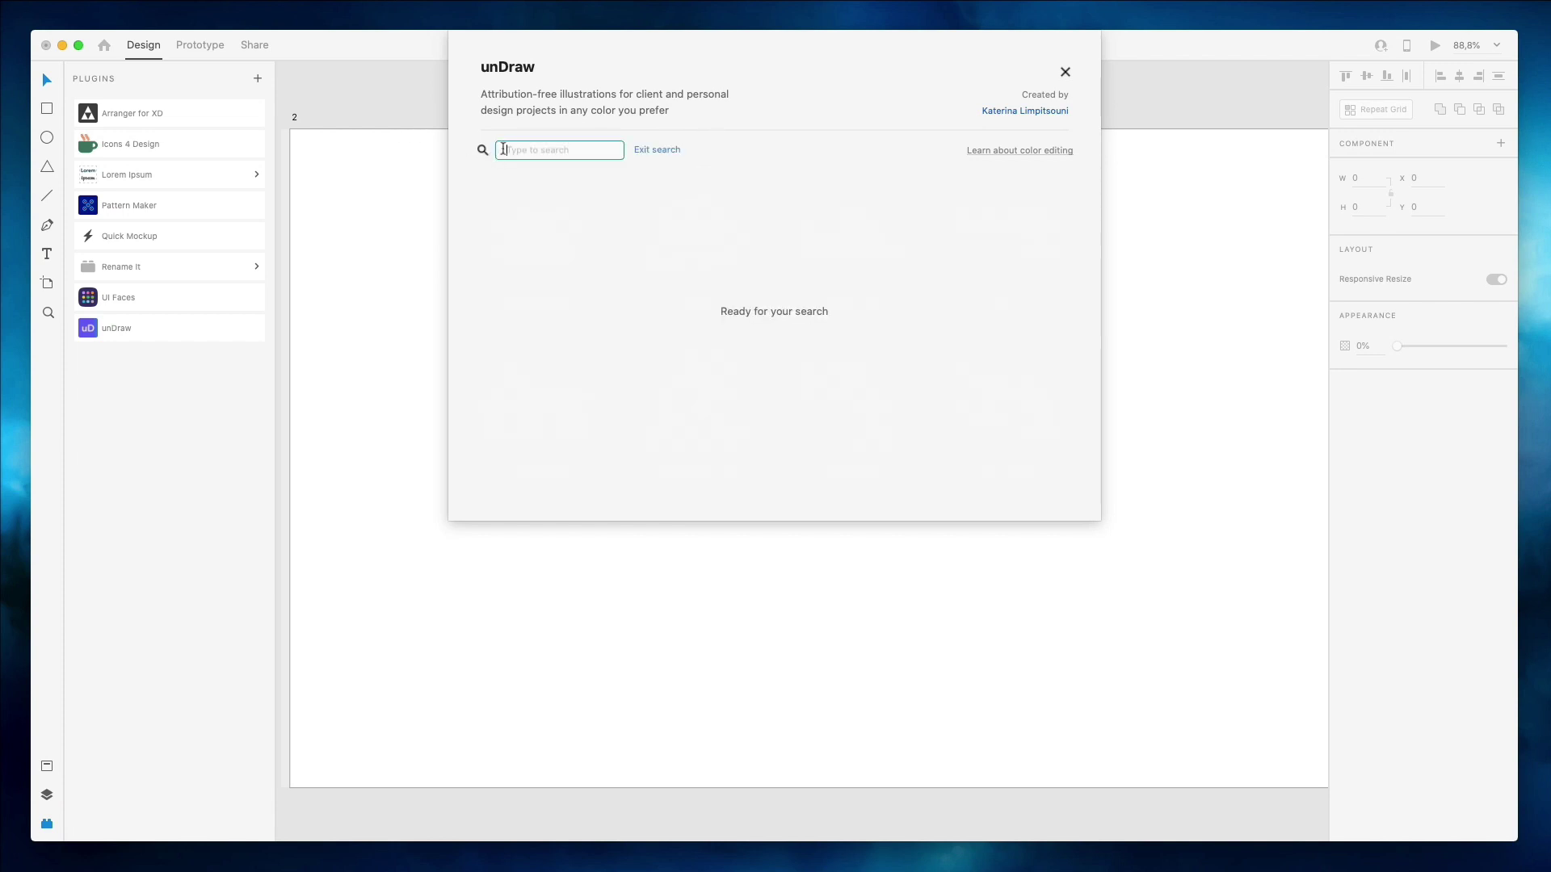
text(pc)
key(Return)
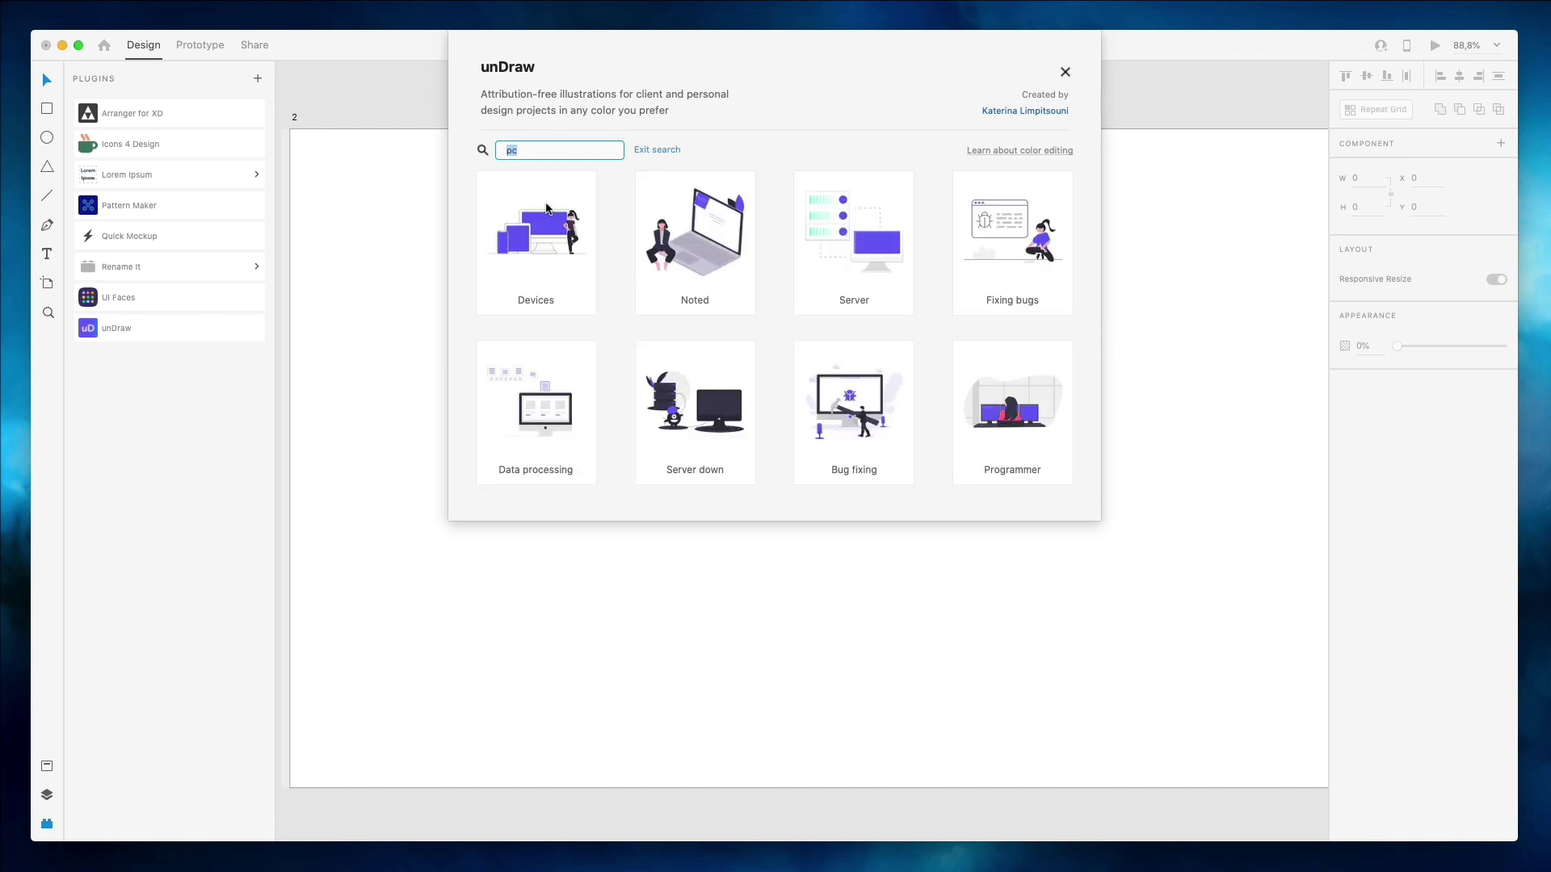
scroll(767, 235, down, 1)
scroll(767, 236, down, 15)
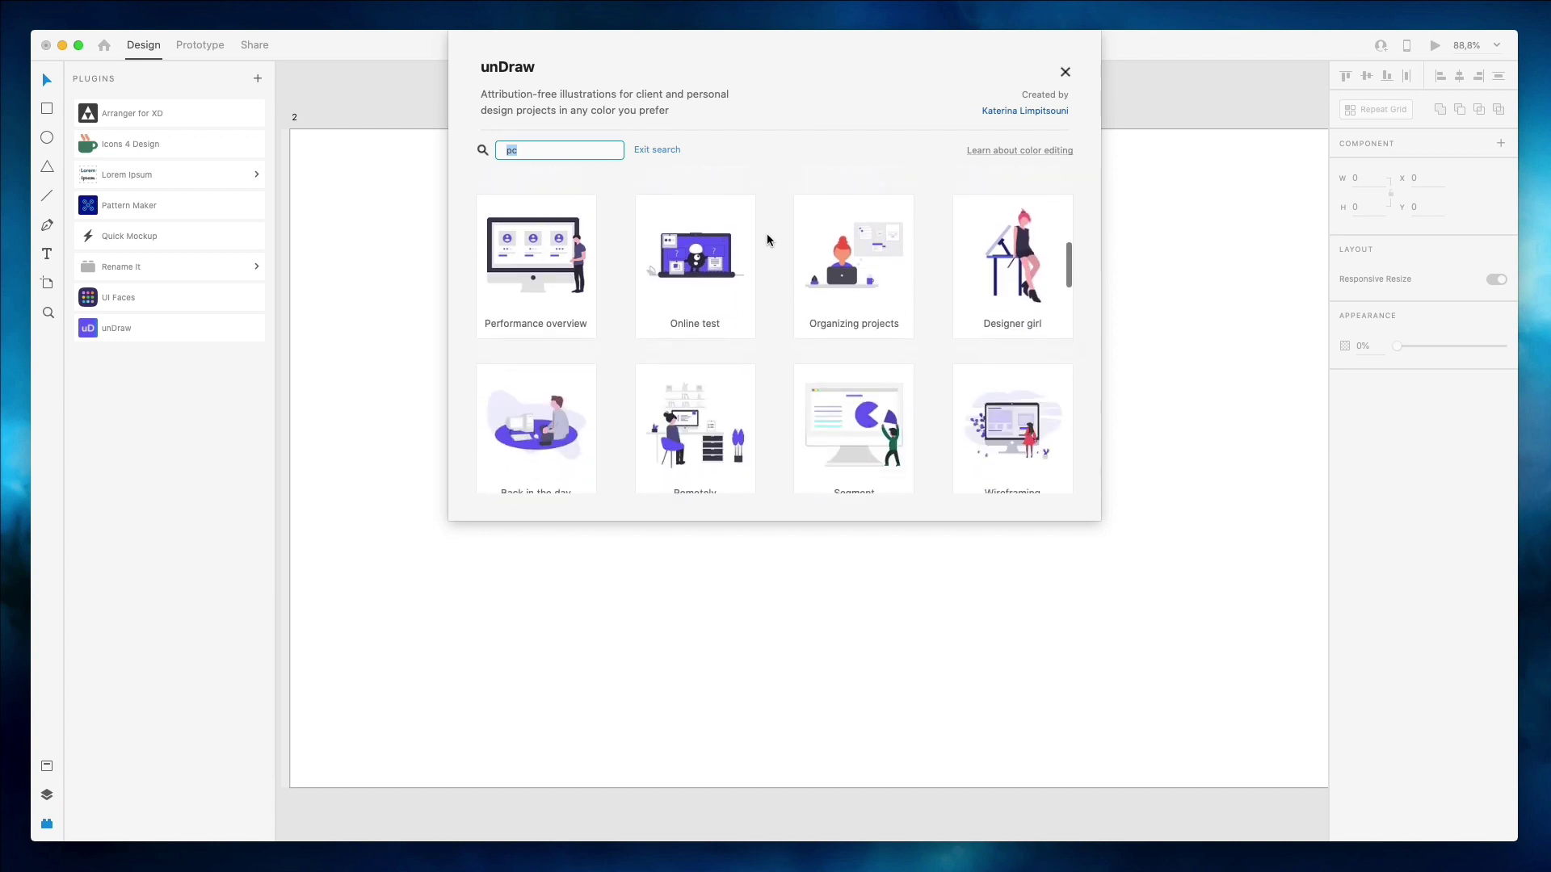
scroll(768, 239, down, 5)
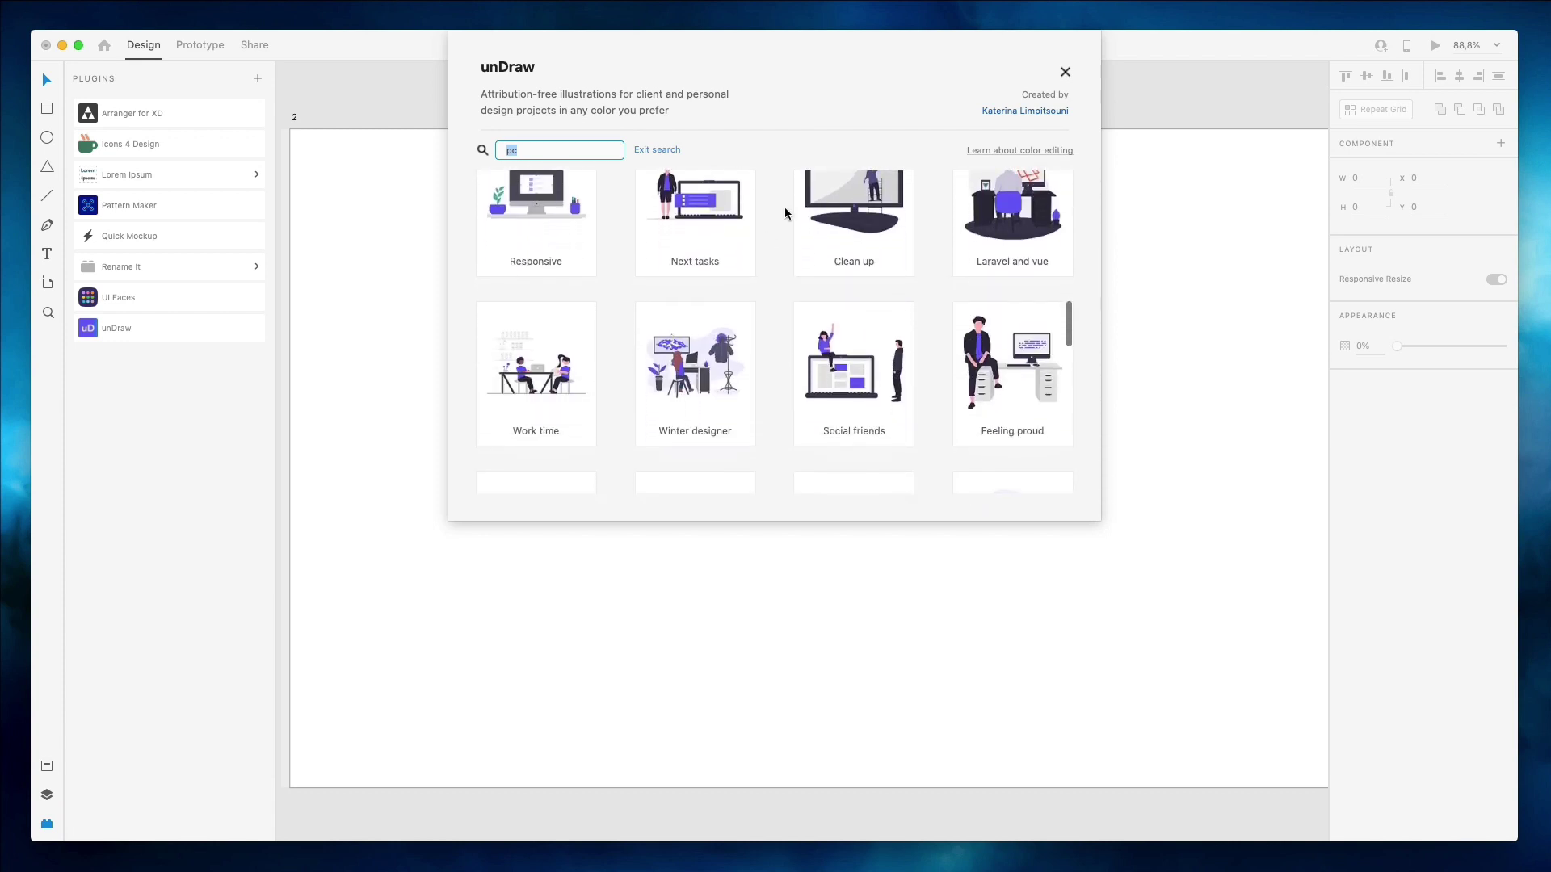
scroll(777, 278, down, 3)
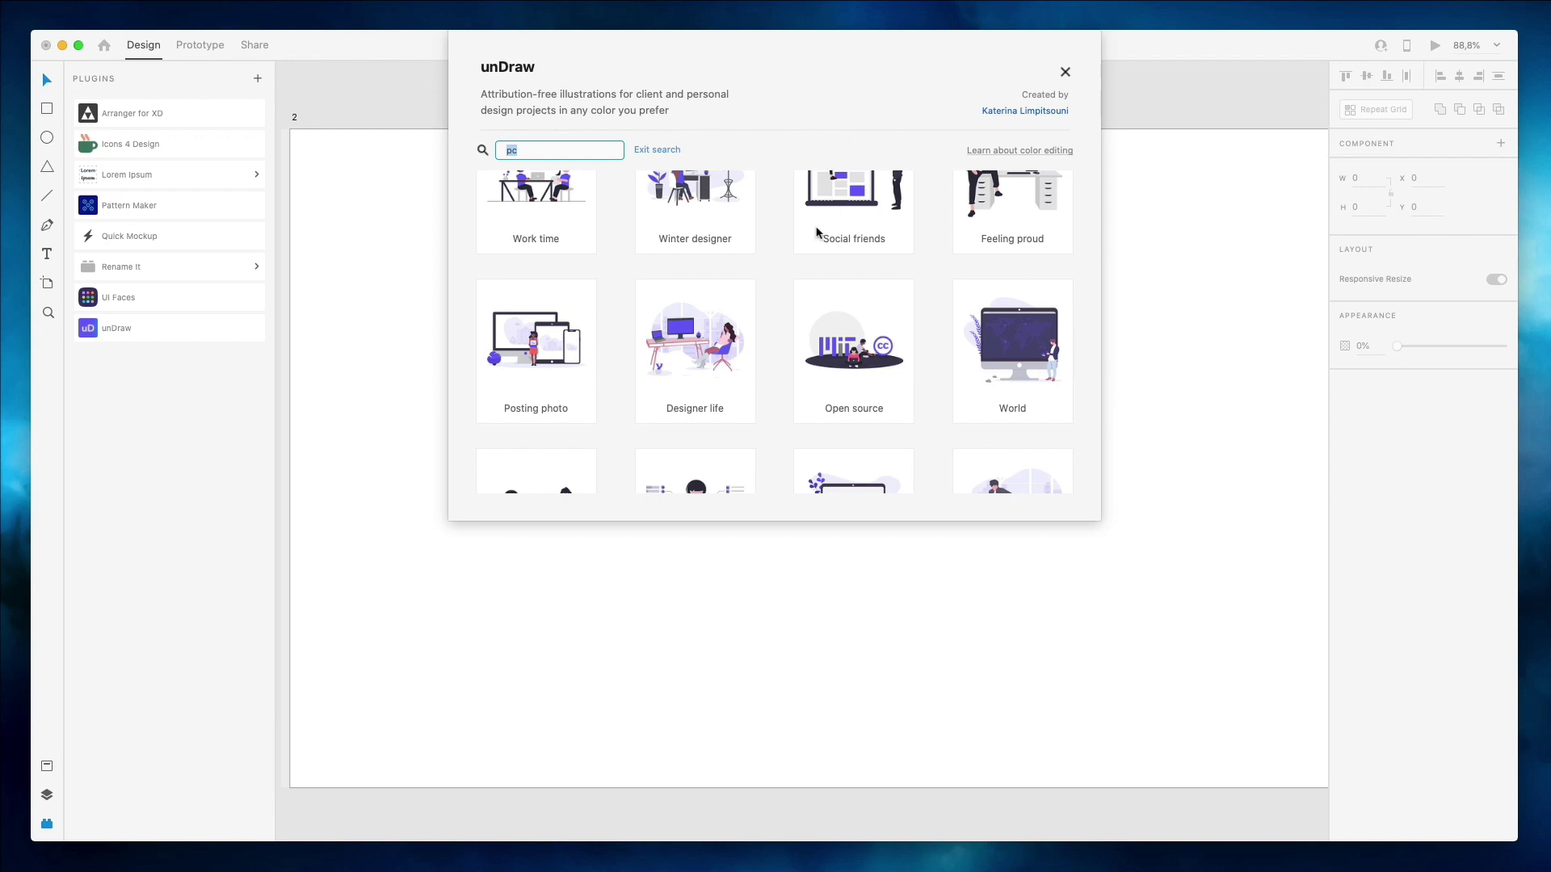
scroll(777, 327, down, 3)
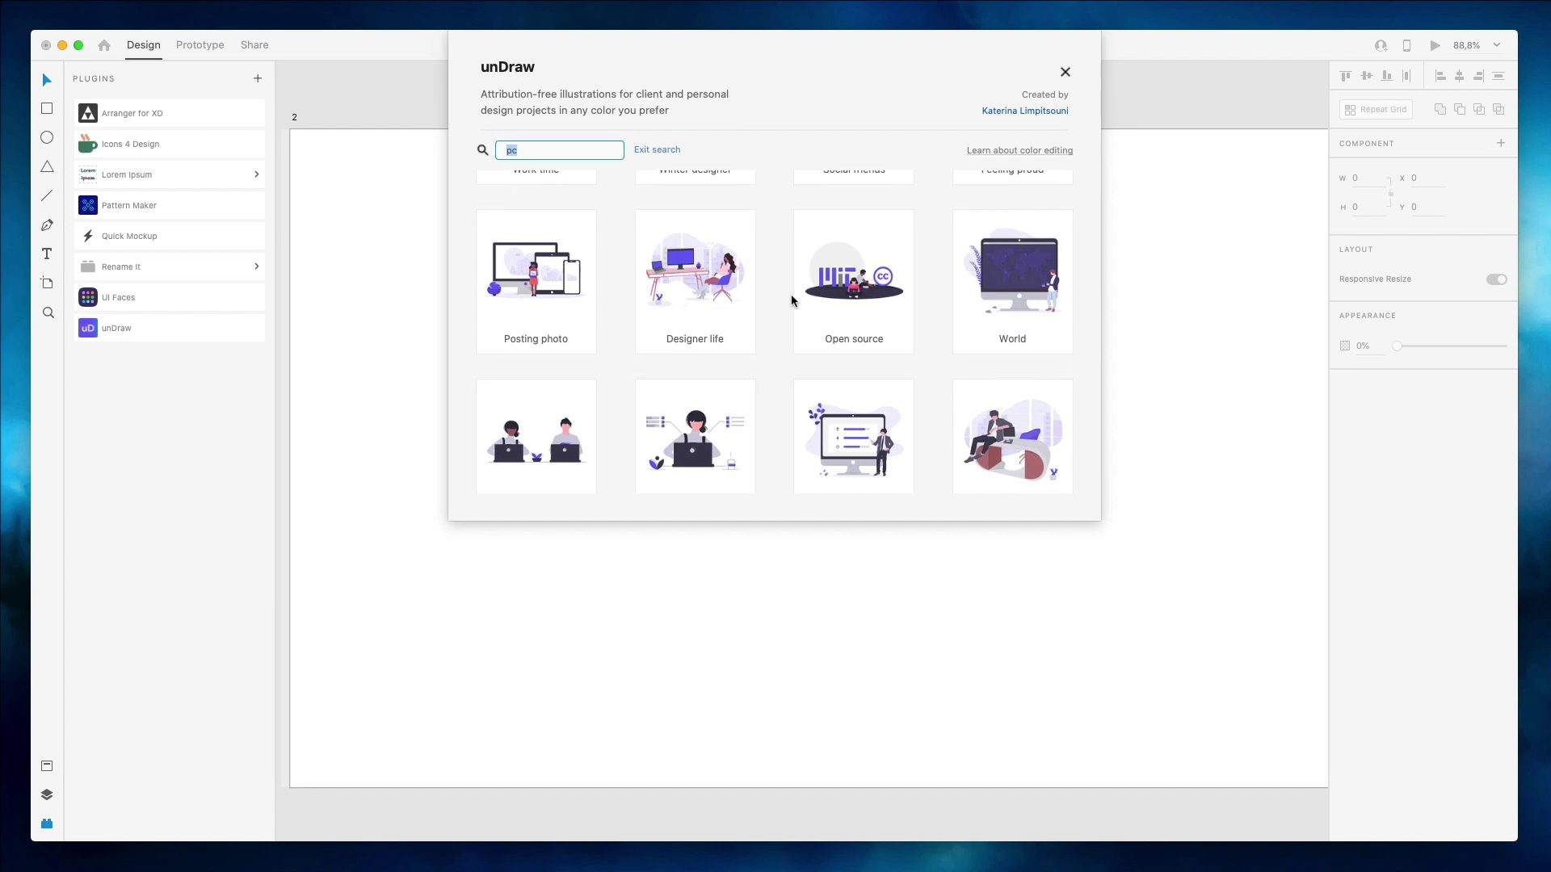
scroll(792, 297, down, 10)
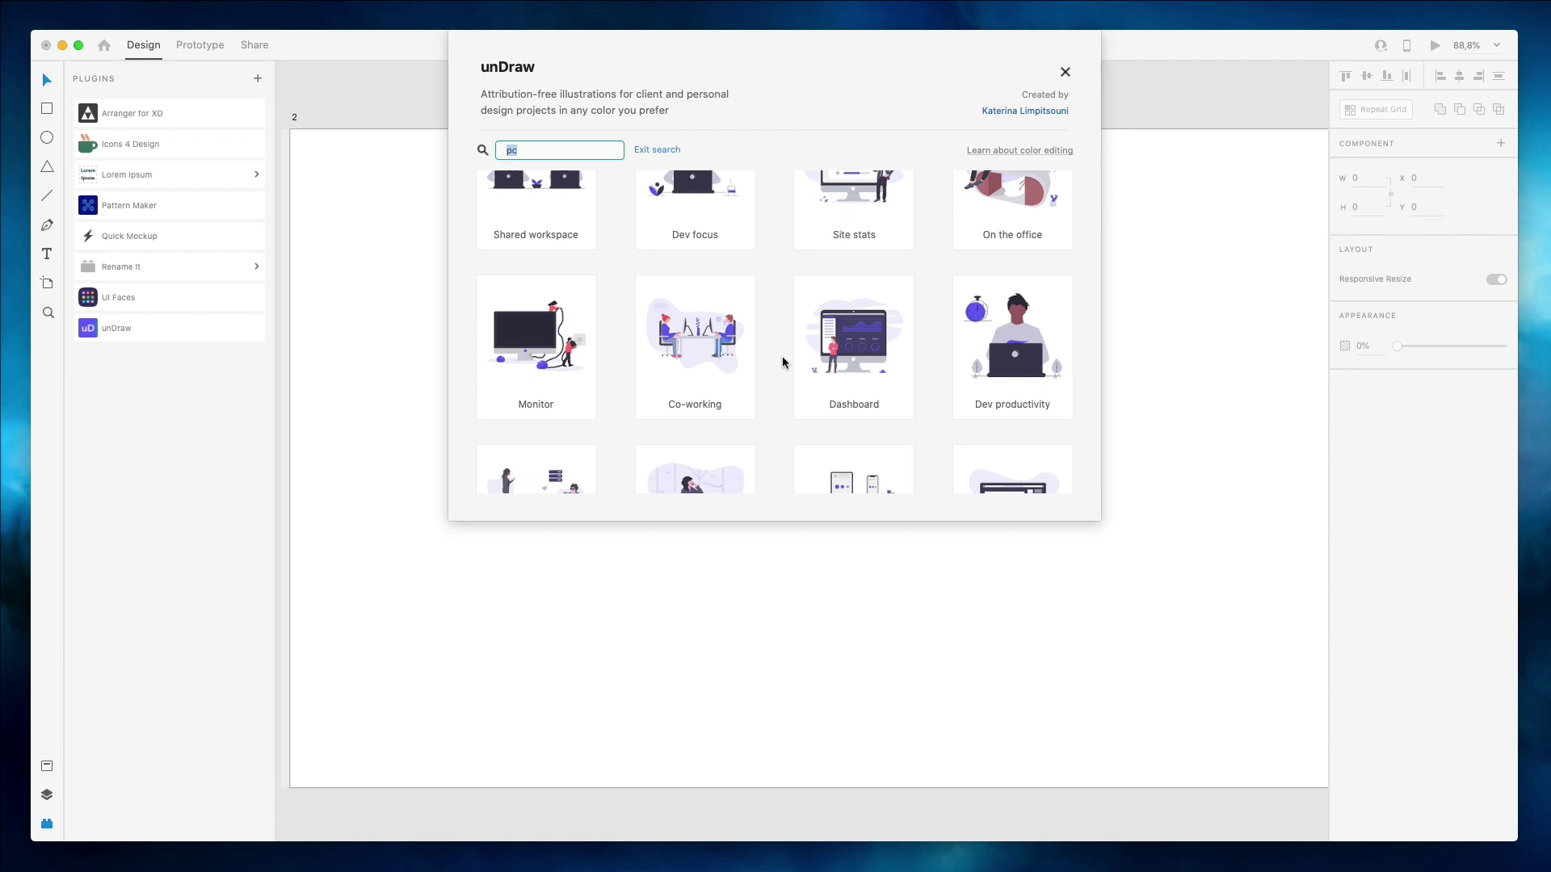
scroll(769, 341, down, 3)
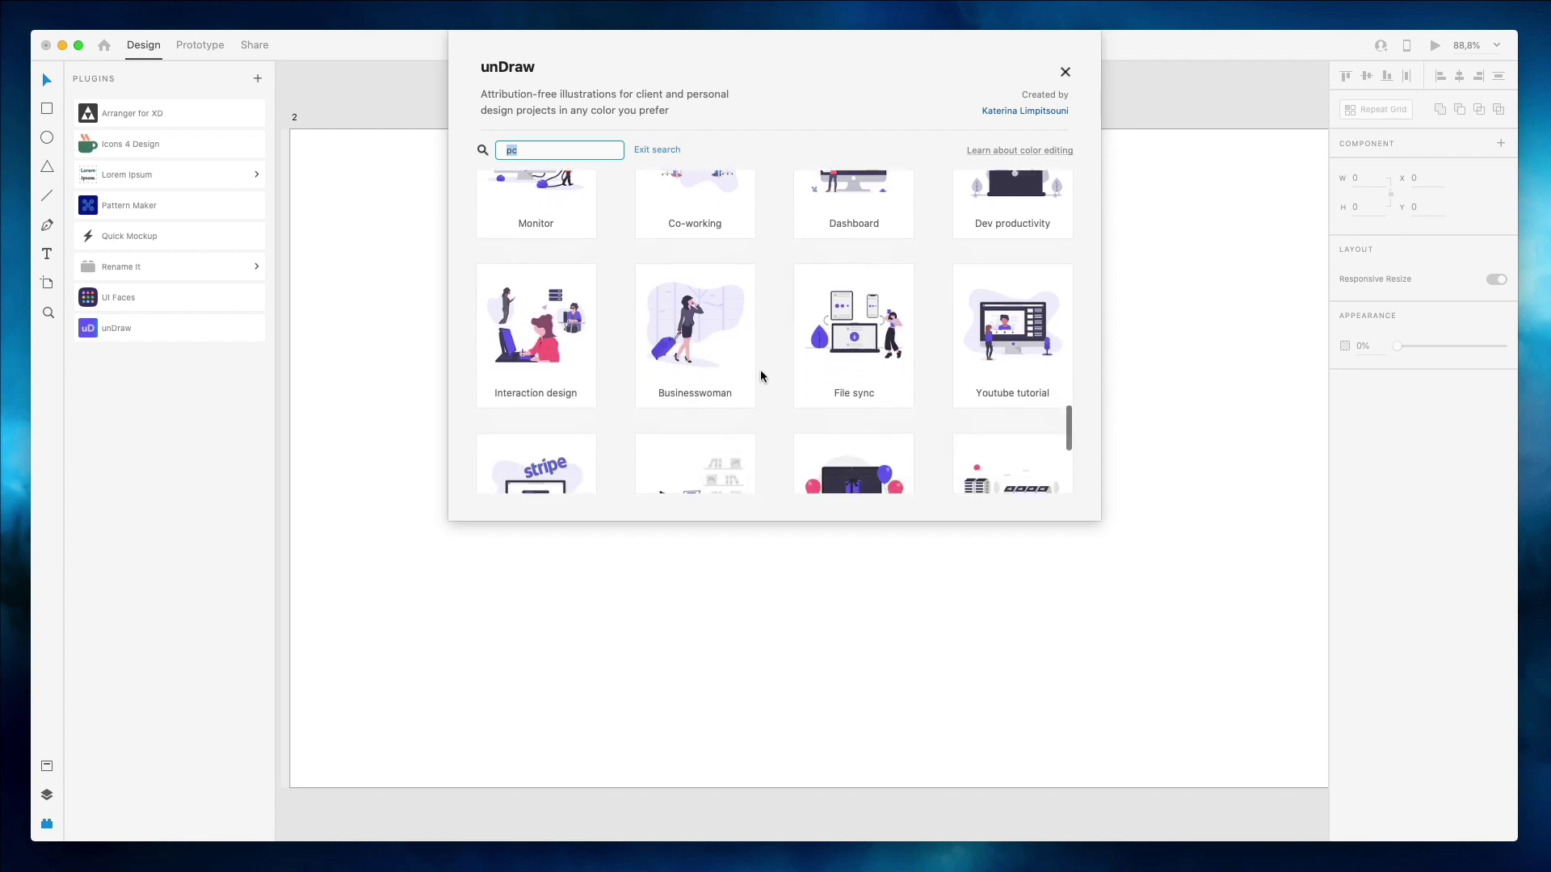
scroll(772, 359, down, 5)
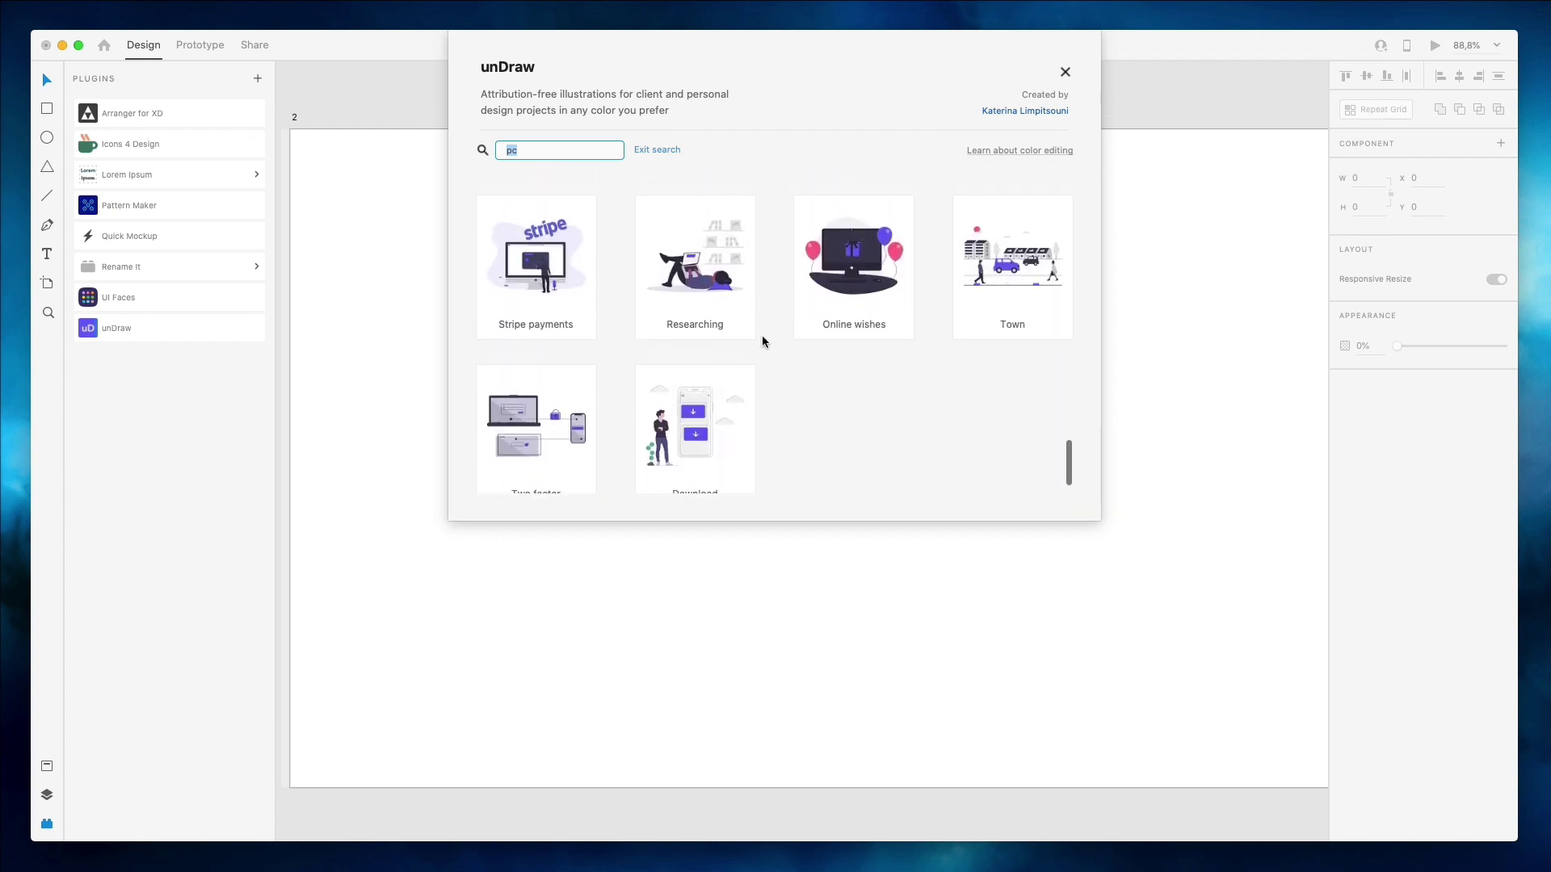
scroll(763, 335, up, 5)
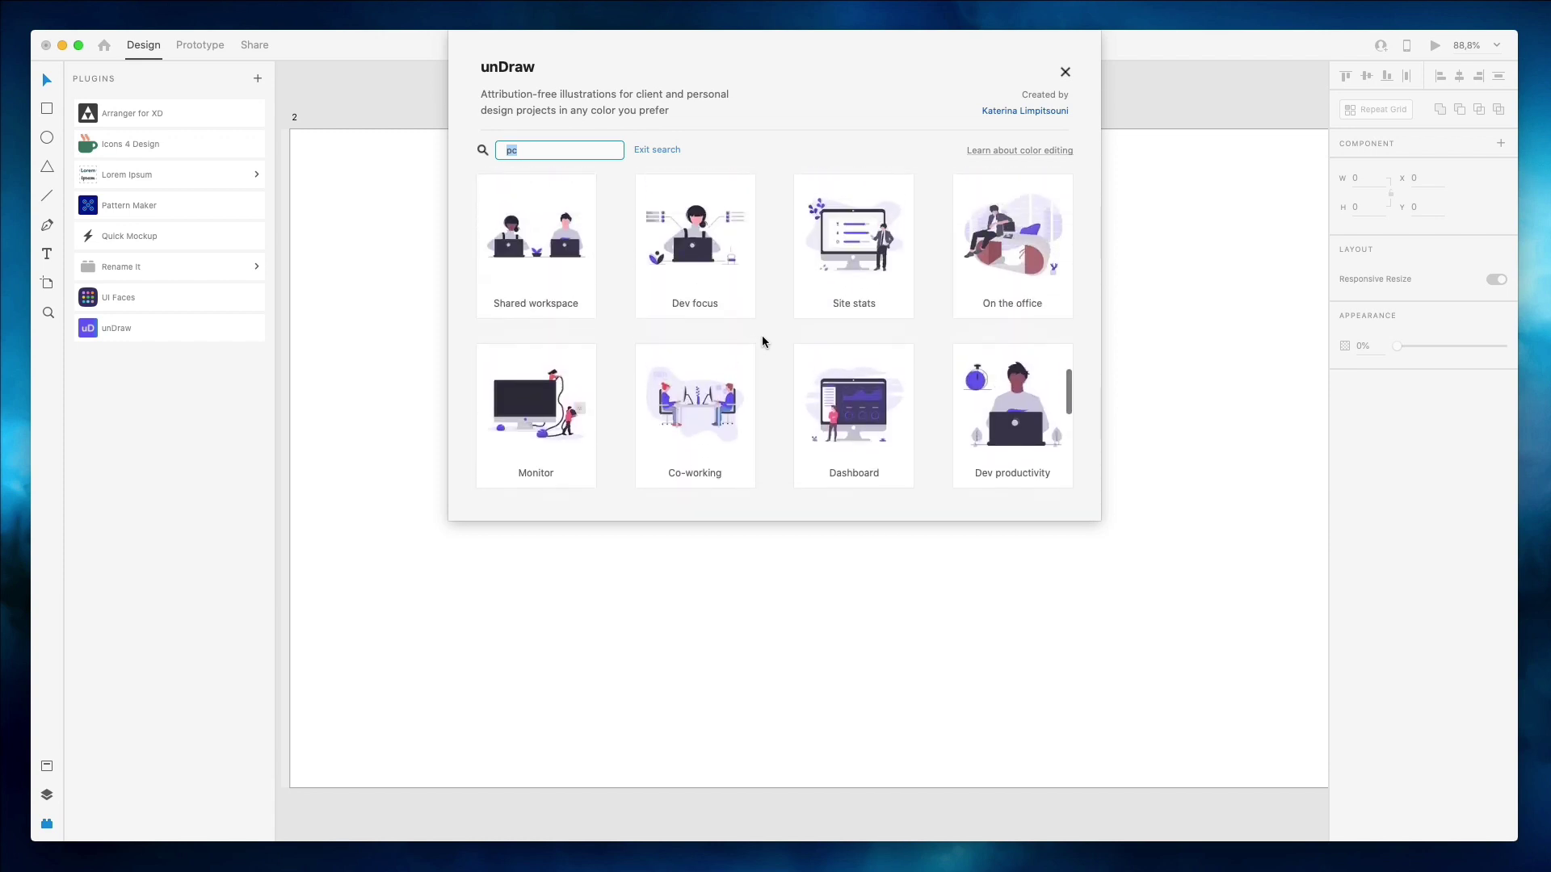
scroll(762, 334, up, 2)
Copy the desk illustration from unDraw and paste it onto the empty artboard.
click(725, 439)
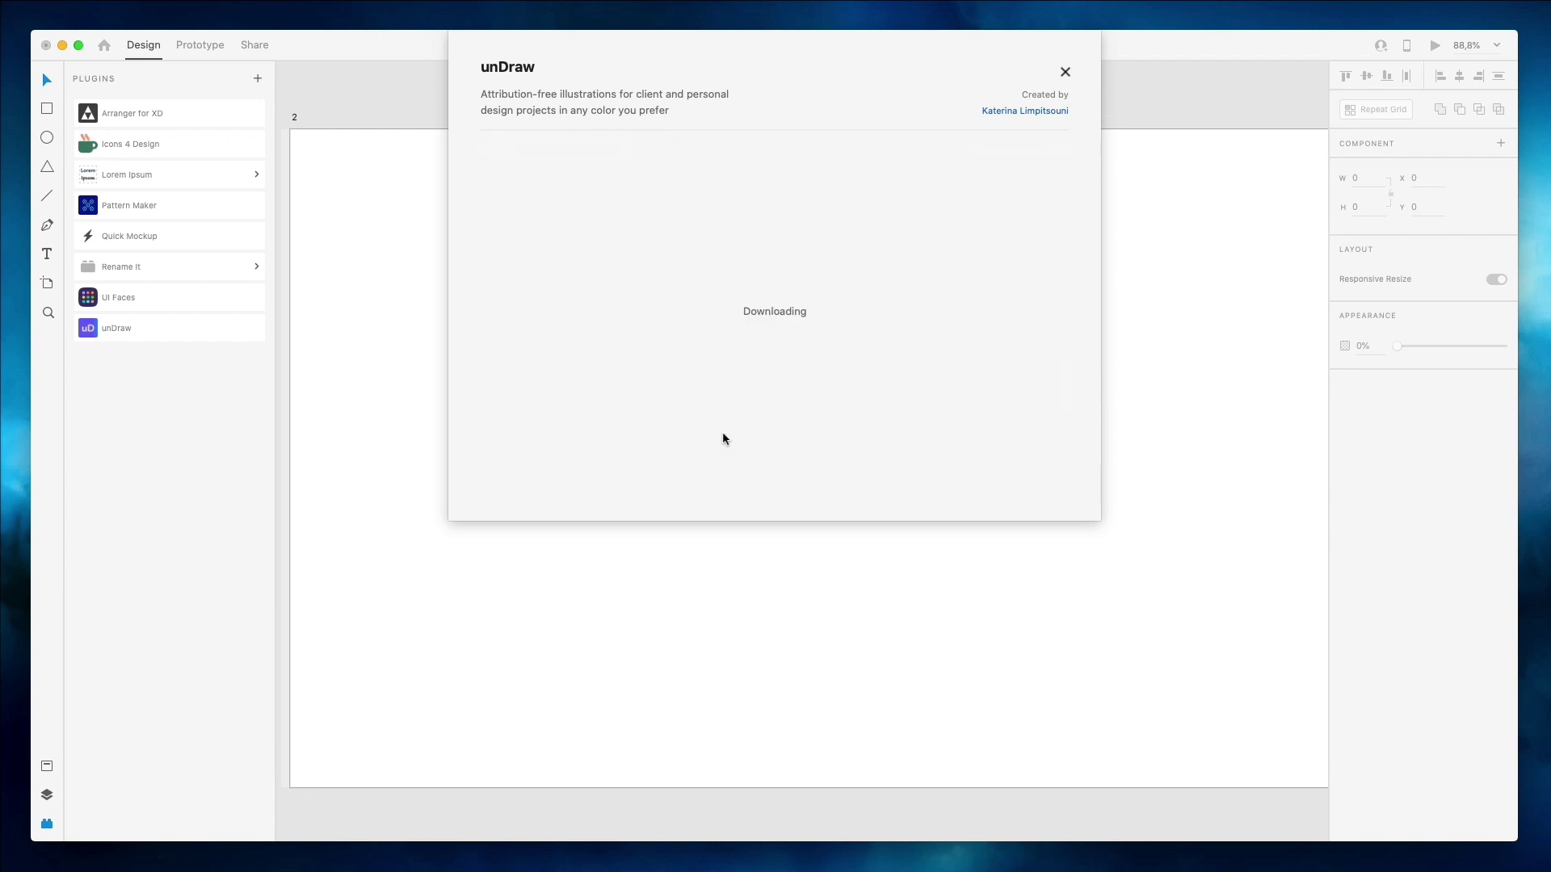
click(812, 380)
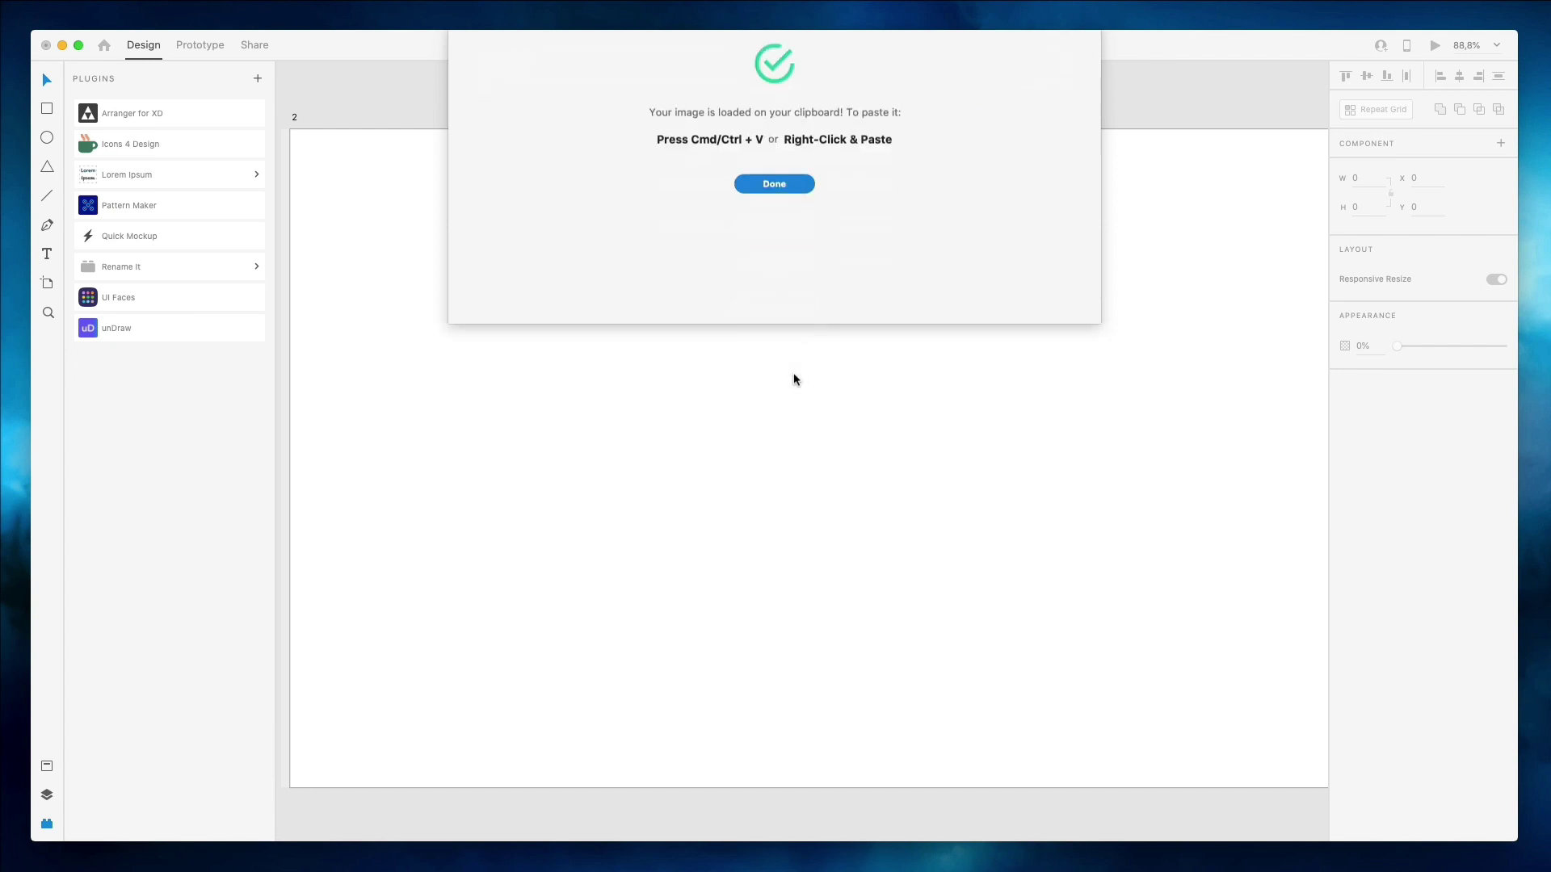
click(751, 322)
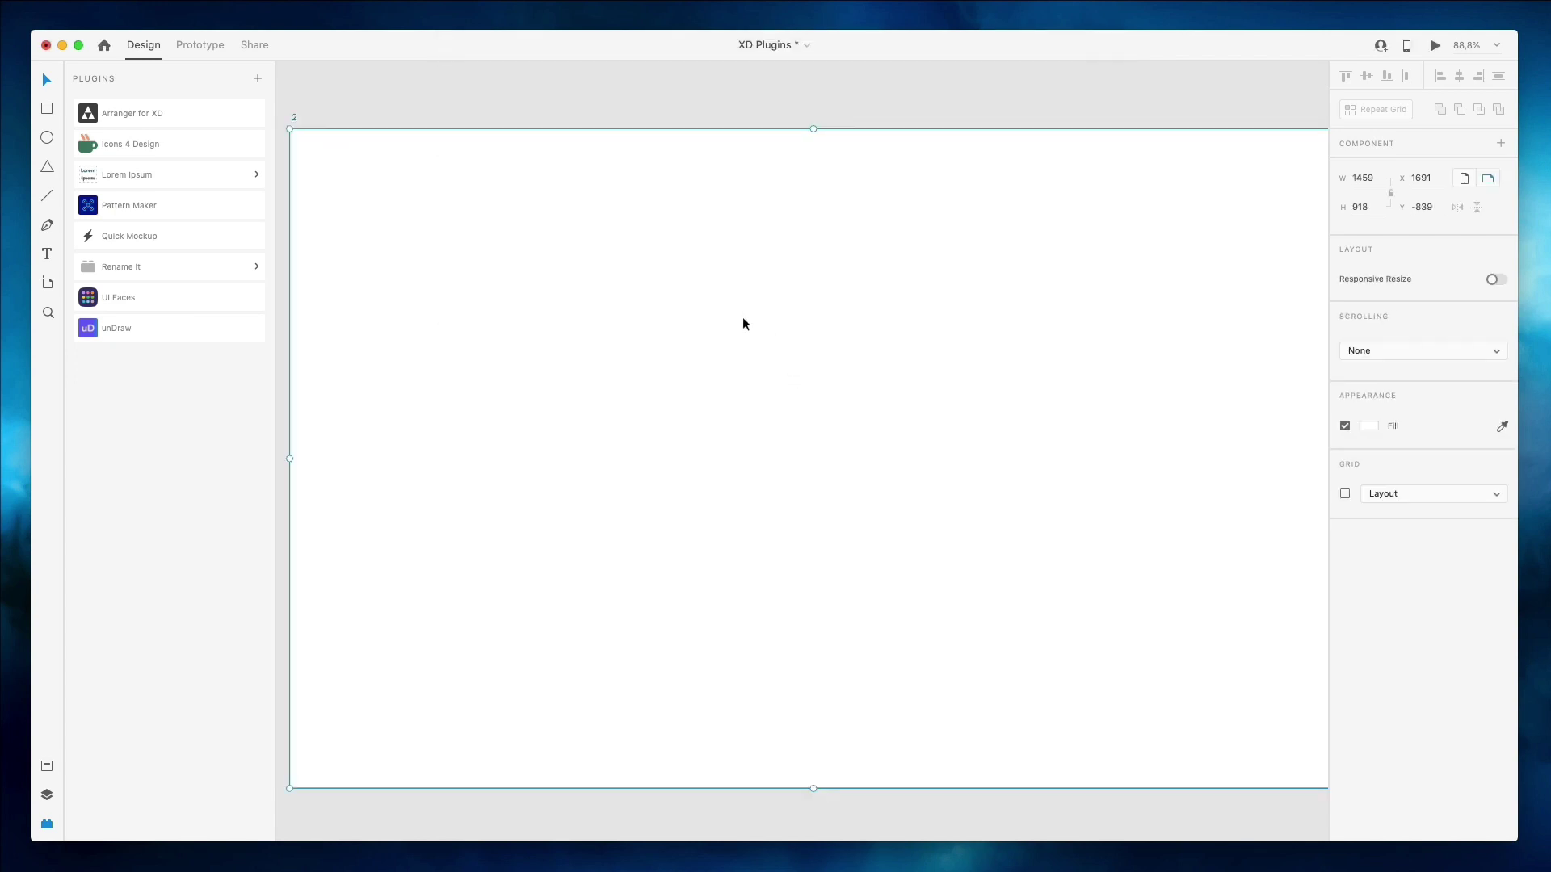
key(super+v)
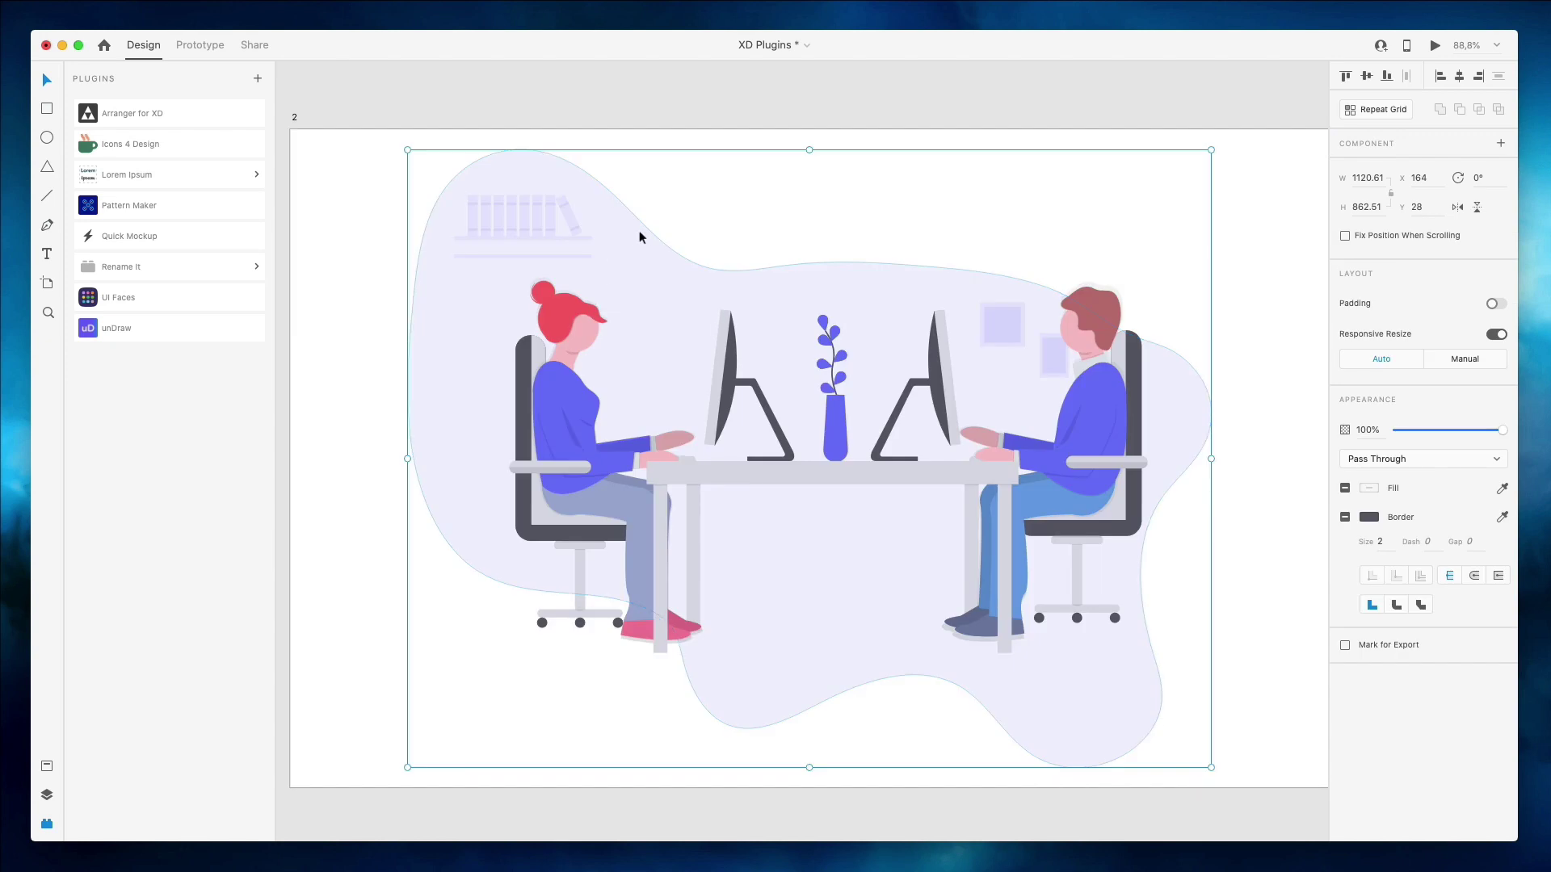
Paste a second copy, then remove it so only the original illustration remains selected.
right_click(1262, 262)
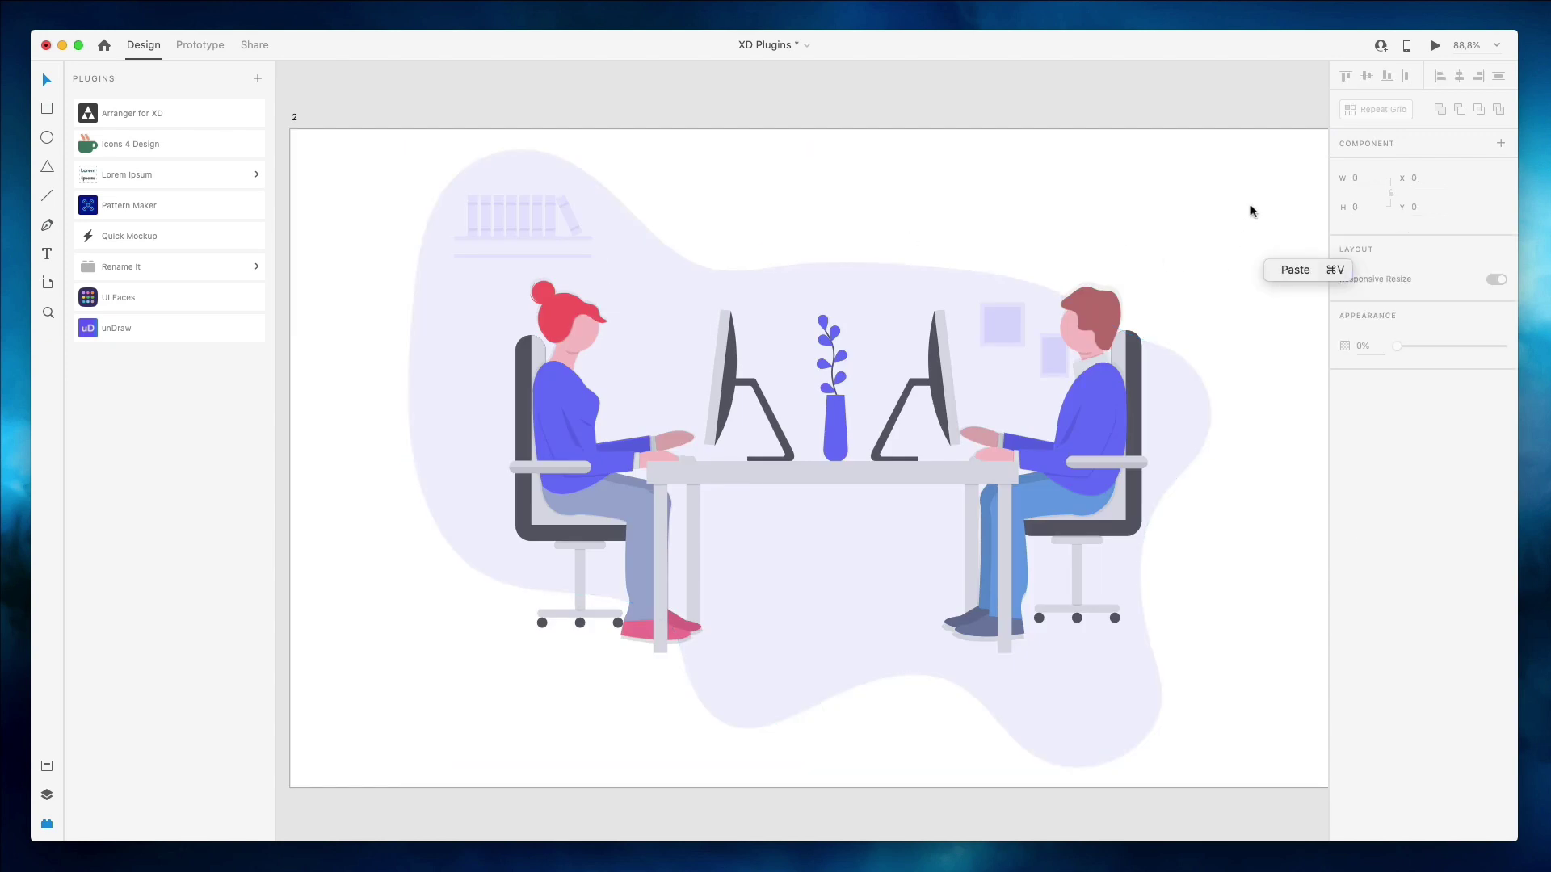
right_click(1243, 234)
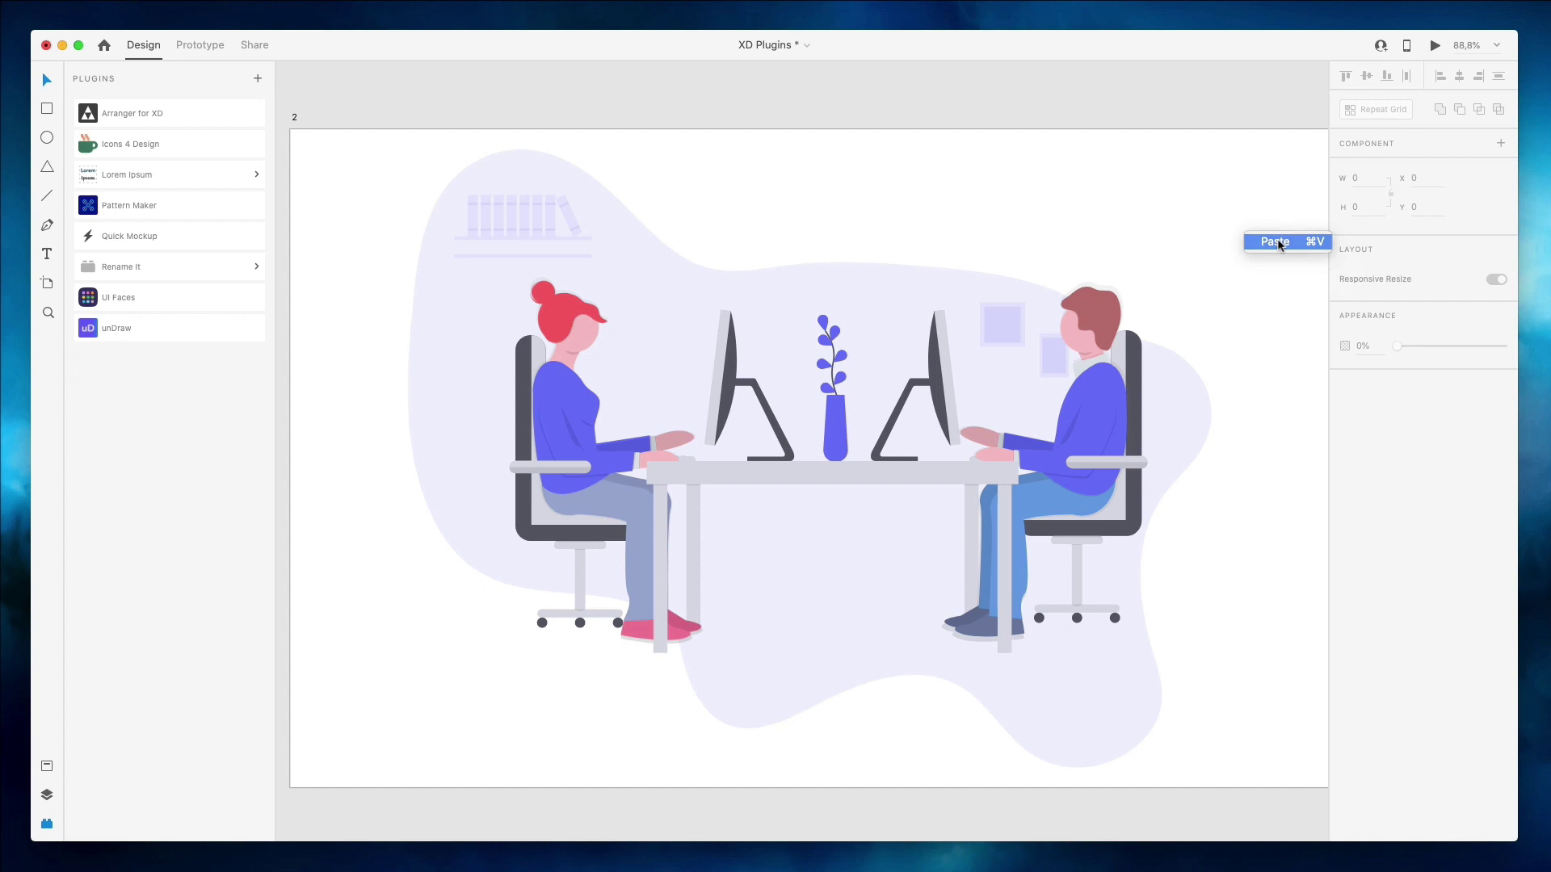
click(1275, 241)
drag(698, 373, 1002, 599)
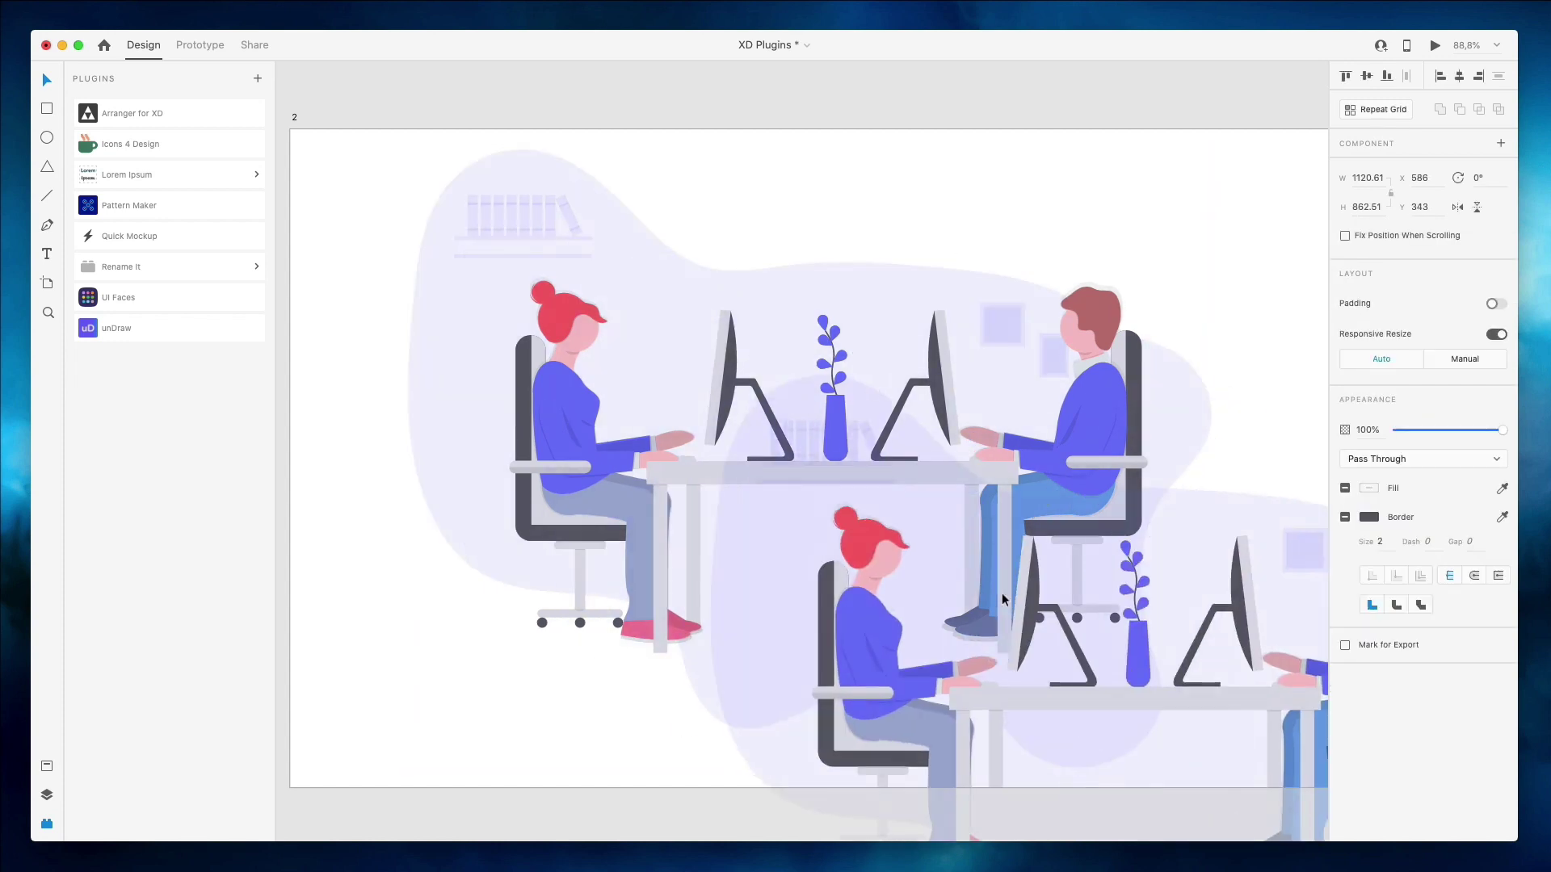
key(Delete)
scroll(808, 362, up, 1)
click(806, 359)
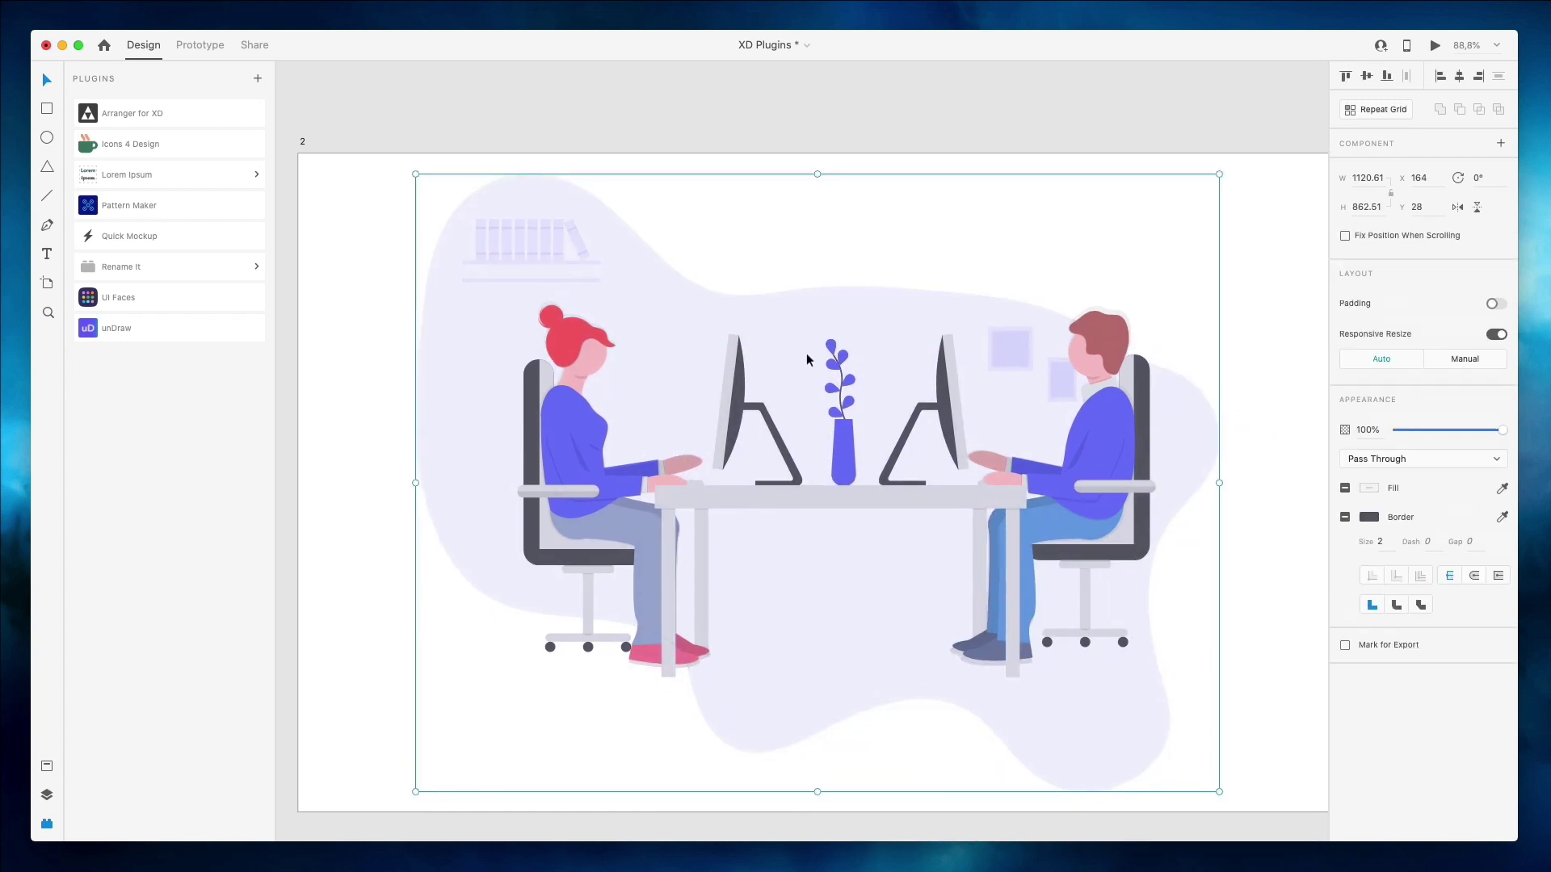
scroll(670, 305, right, 3)
scroll(671, 305, down, 1)
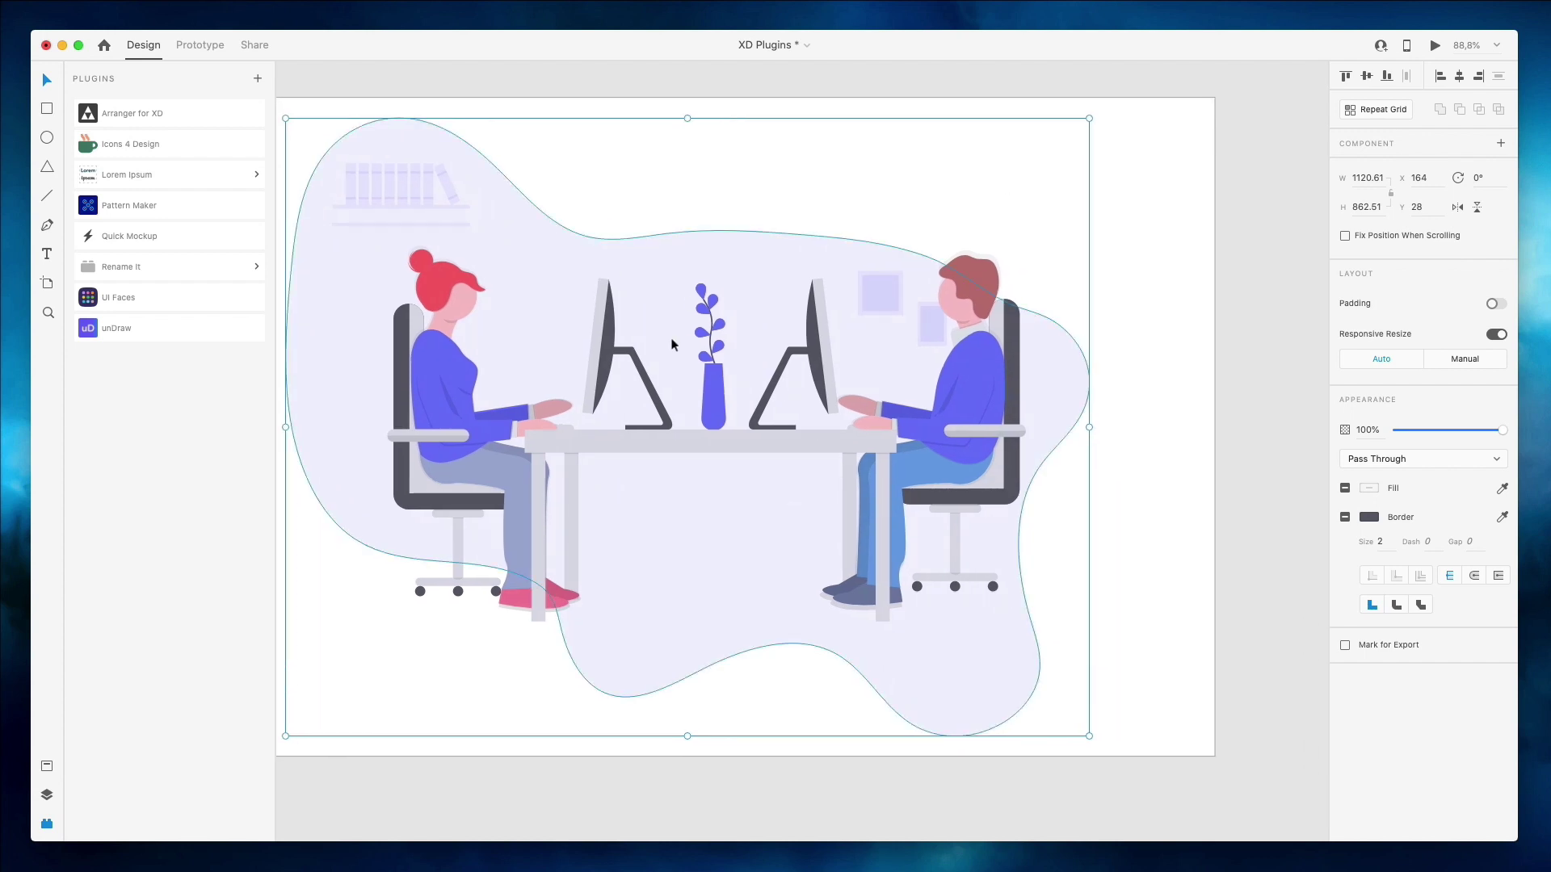
Recolor the illustration's background blob from #8C63FF purple to grey.
double_click(619, 255)
scroll(619, 255, down, 1)
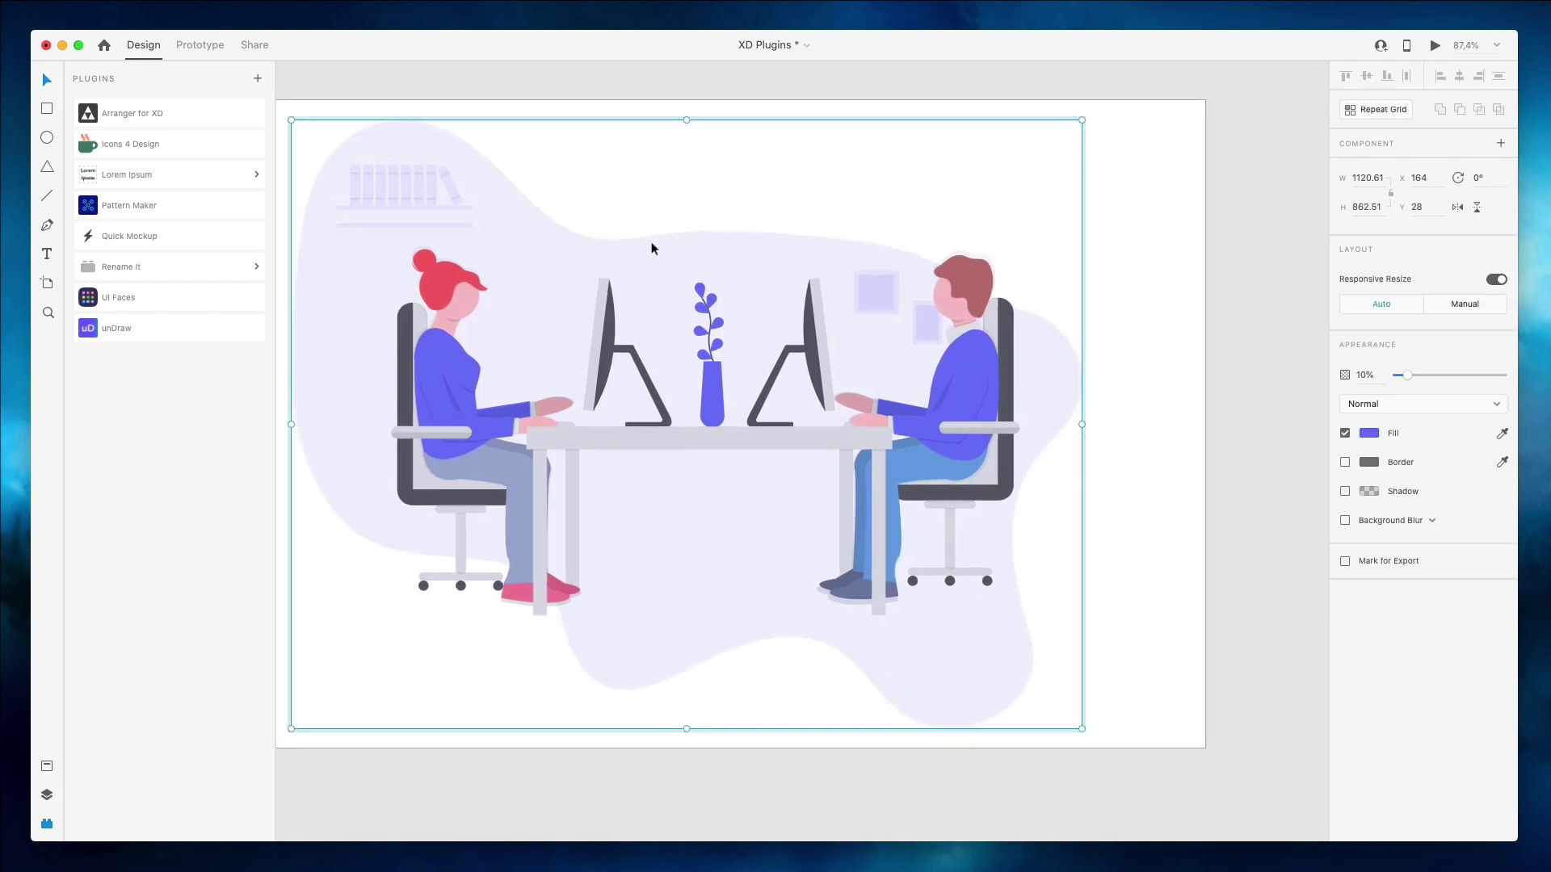
click(1367, 433)
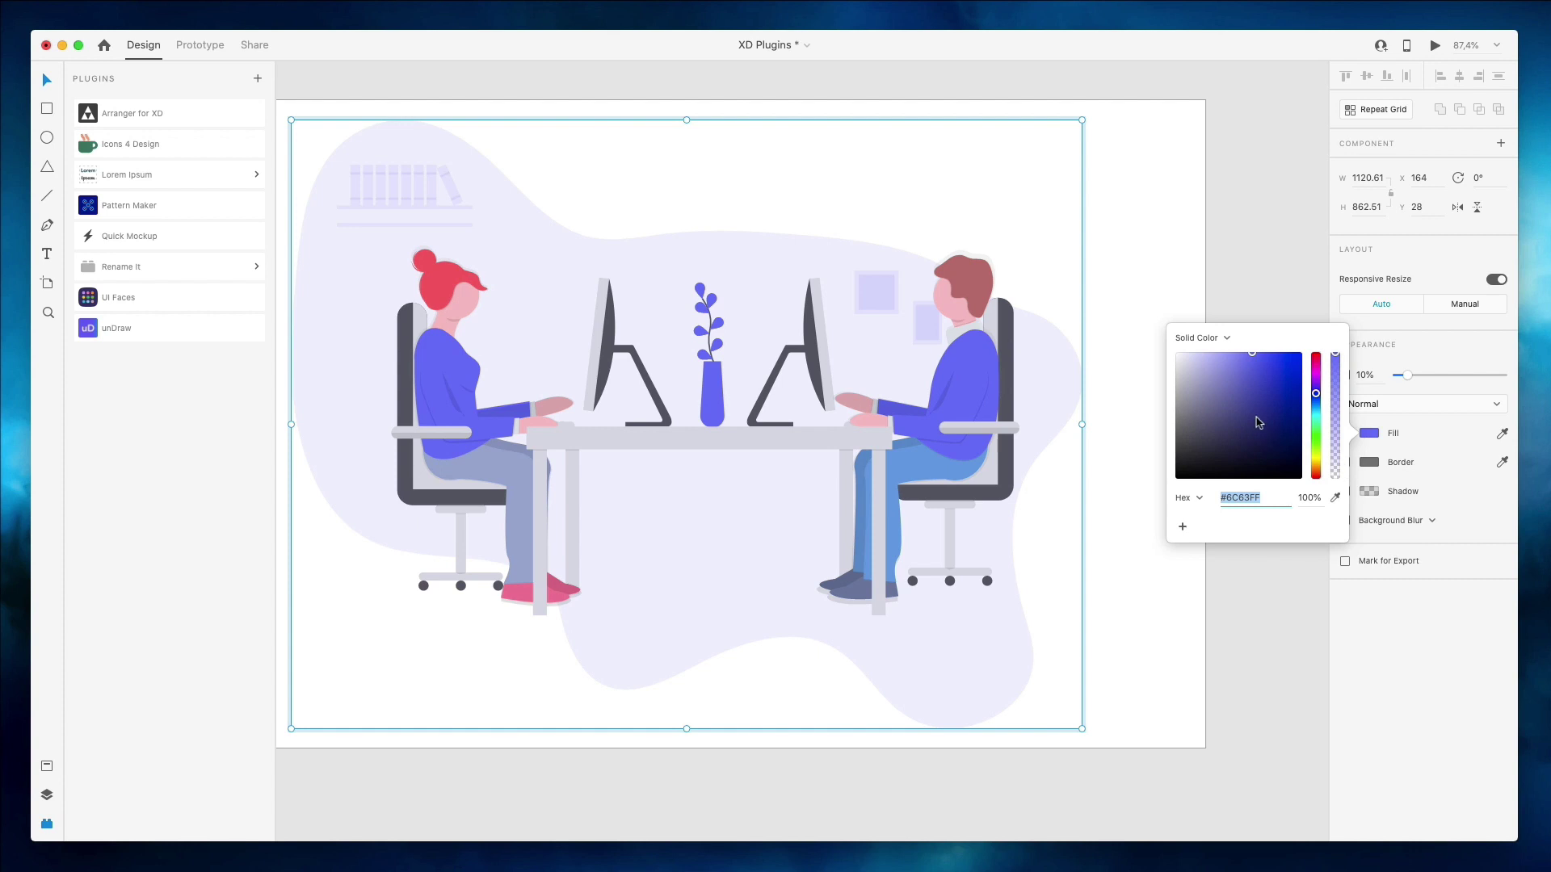
mouse_move(1257, 423)
mouse_down()
mouse_move(1125, 439)
mouse_move(1336, 343)
mouse_move(1438, 468)
mouse_move(1406, 495)
mouse_up()
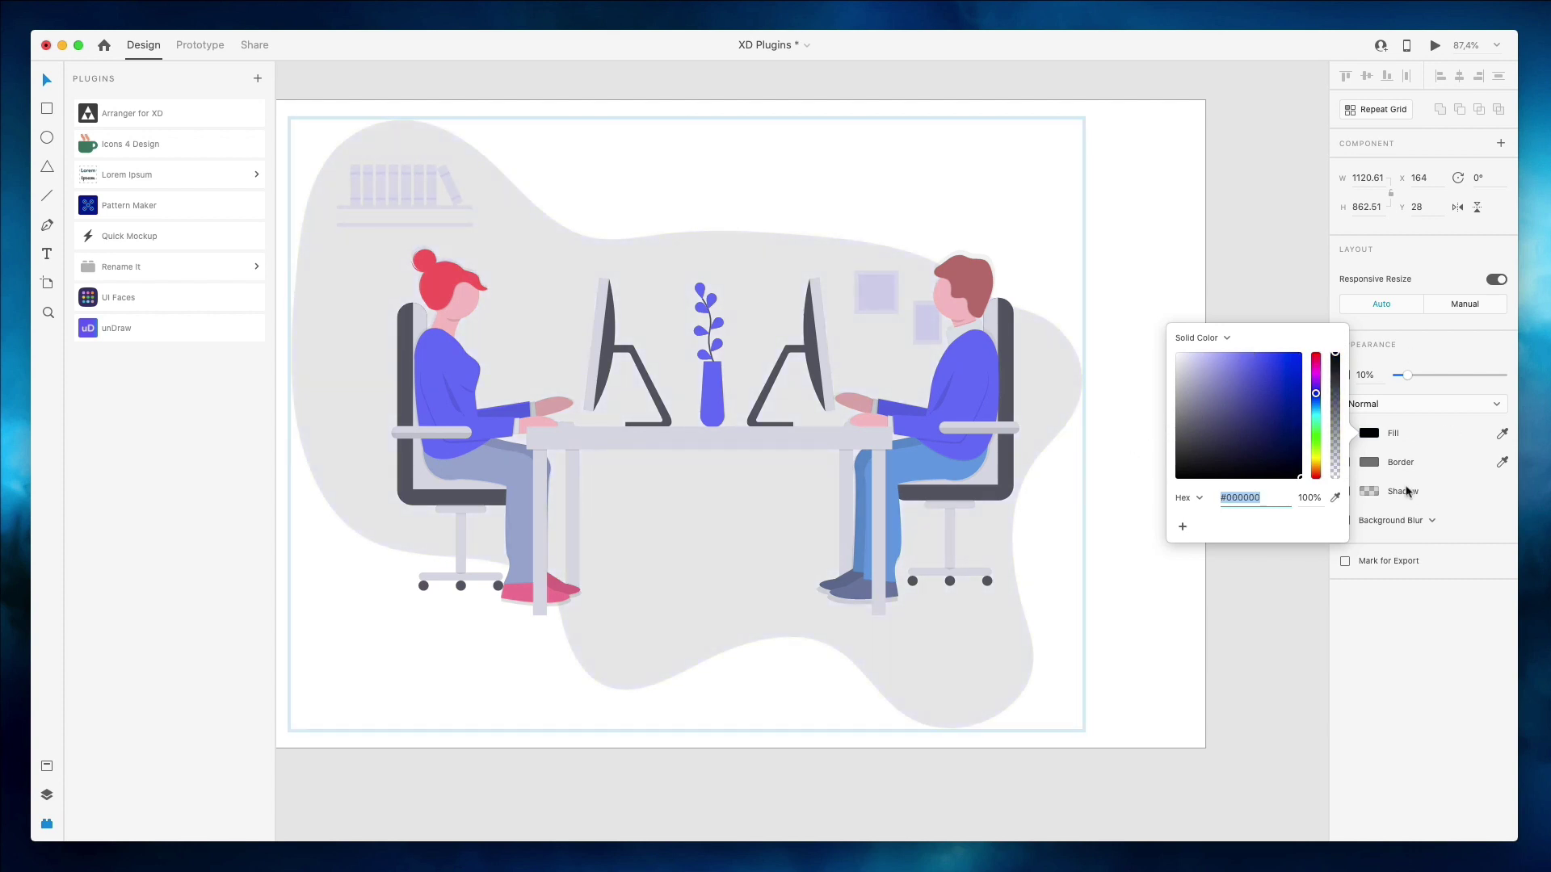
click(1133, 175)
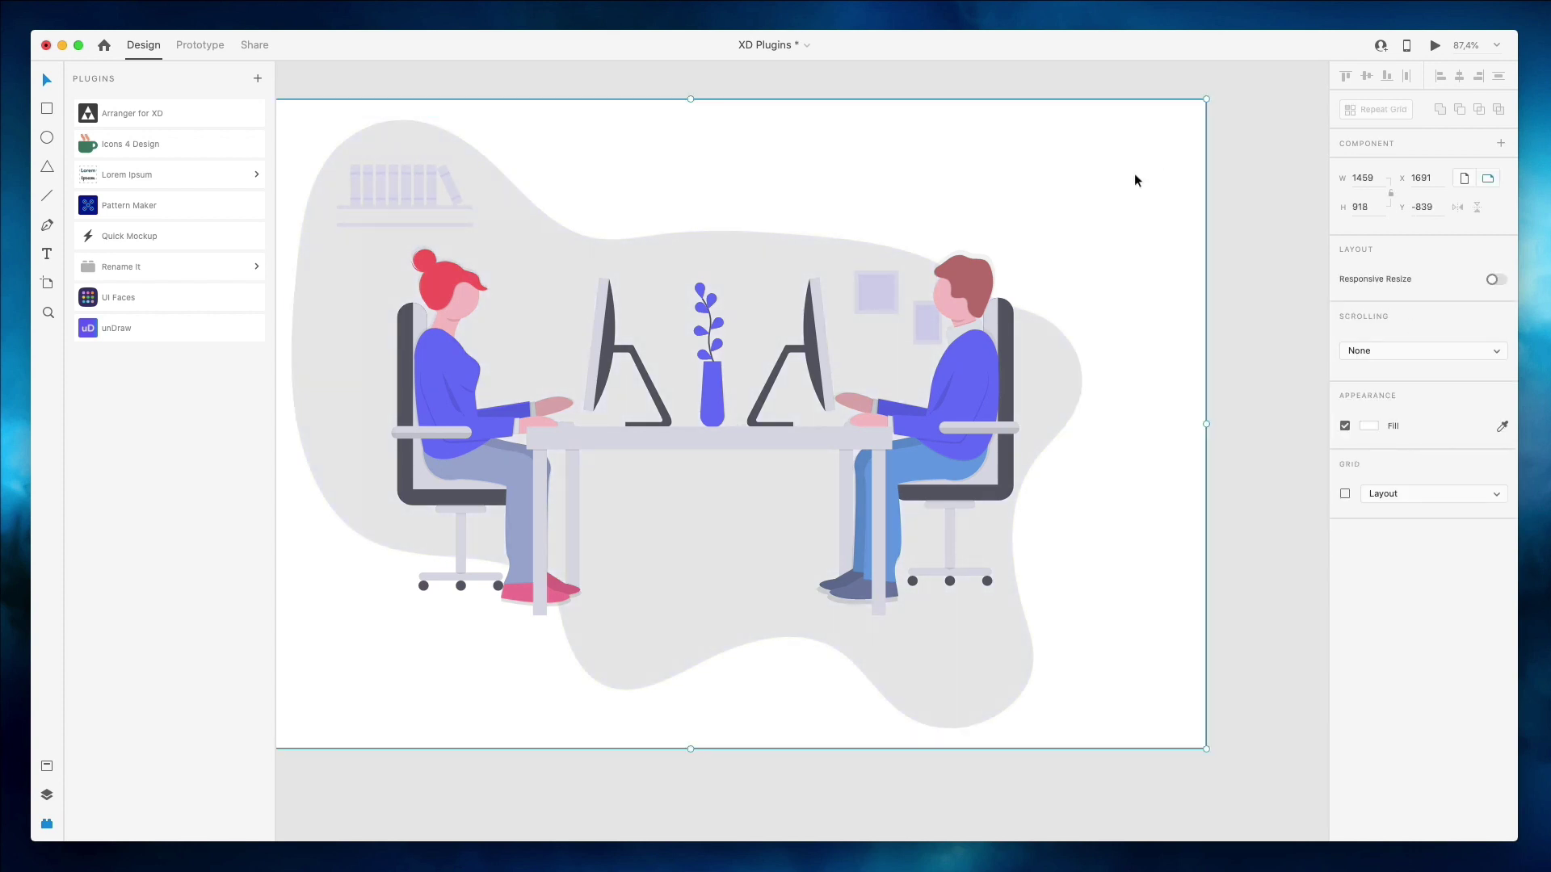
scroll(1137, 173, down, 1)
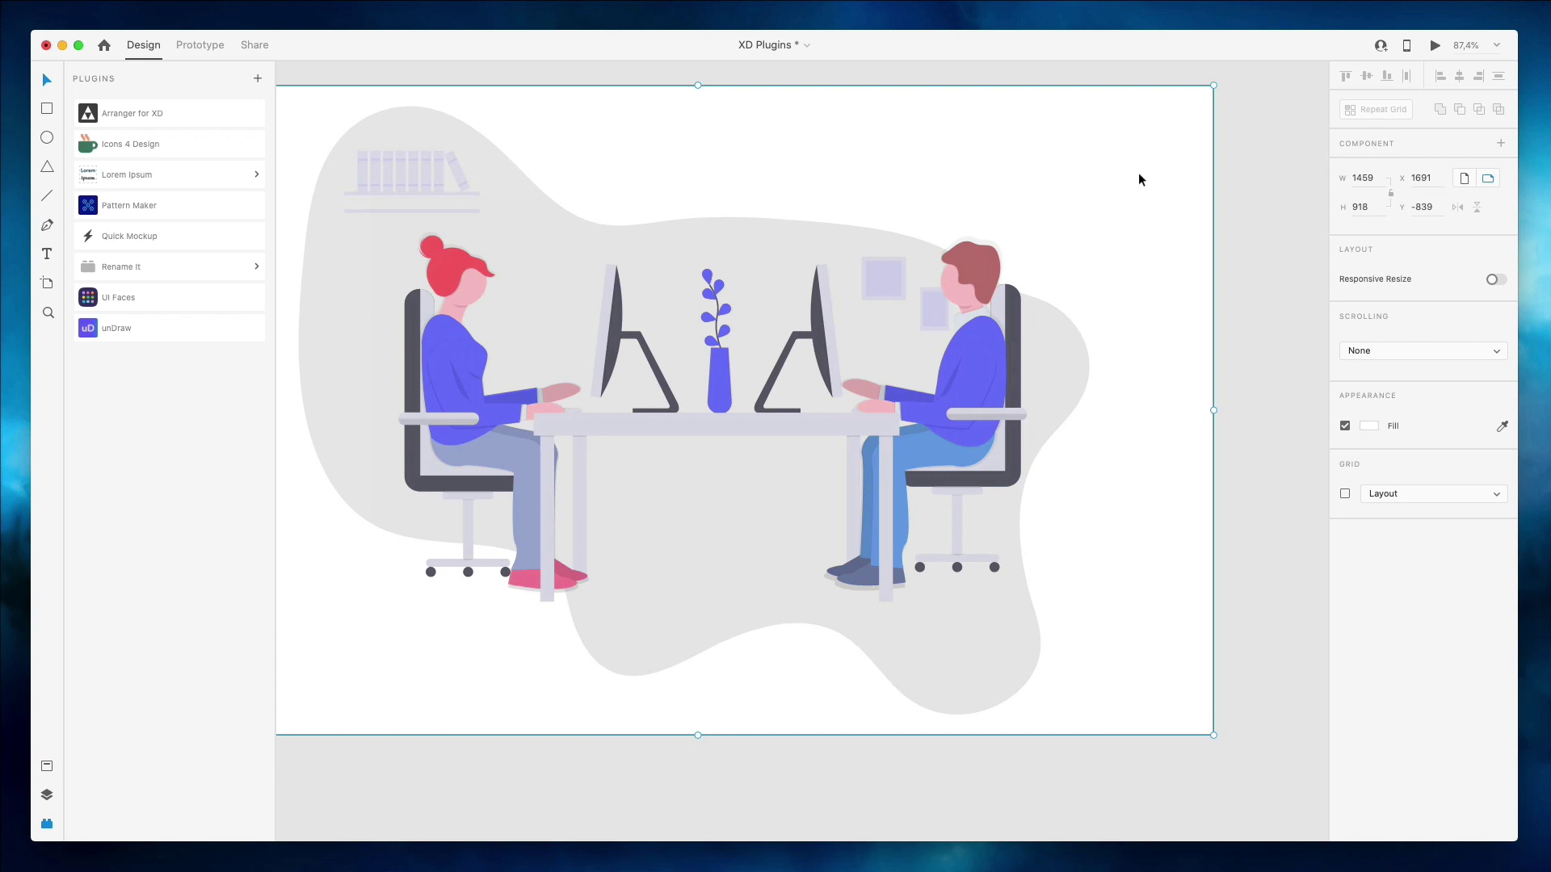
click(1152, 173)
scroll(1278, 162, left, 3)
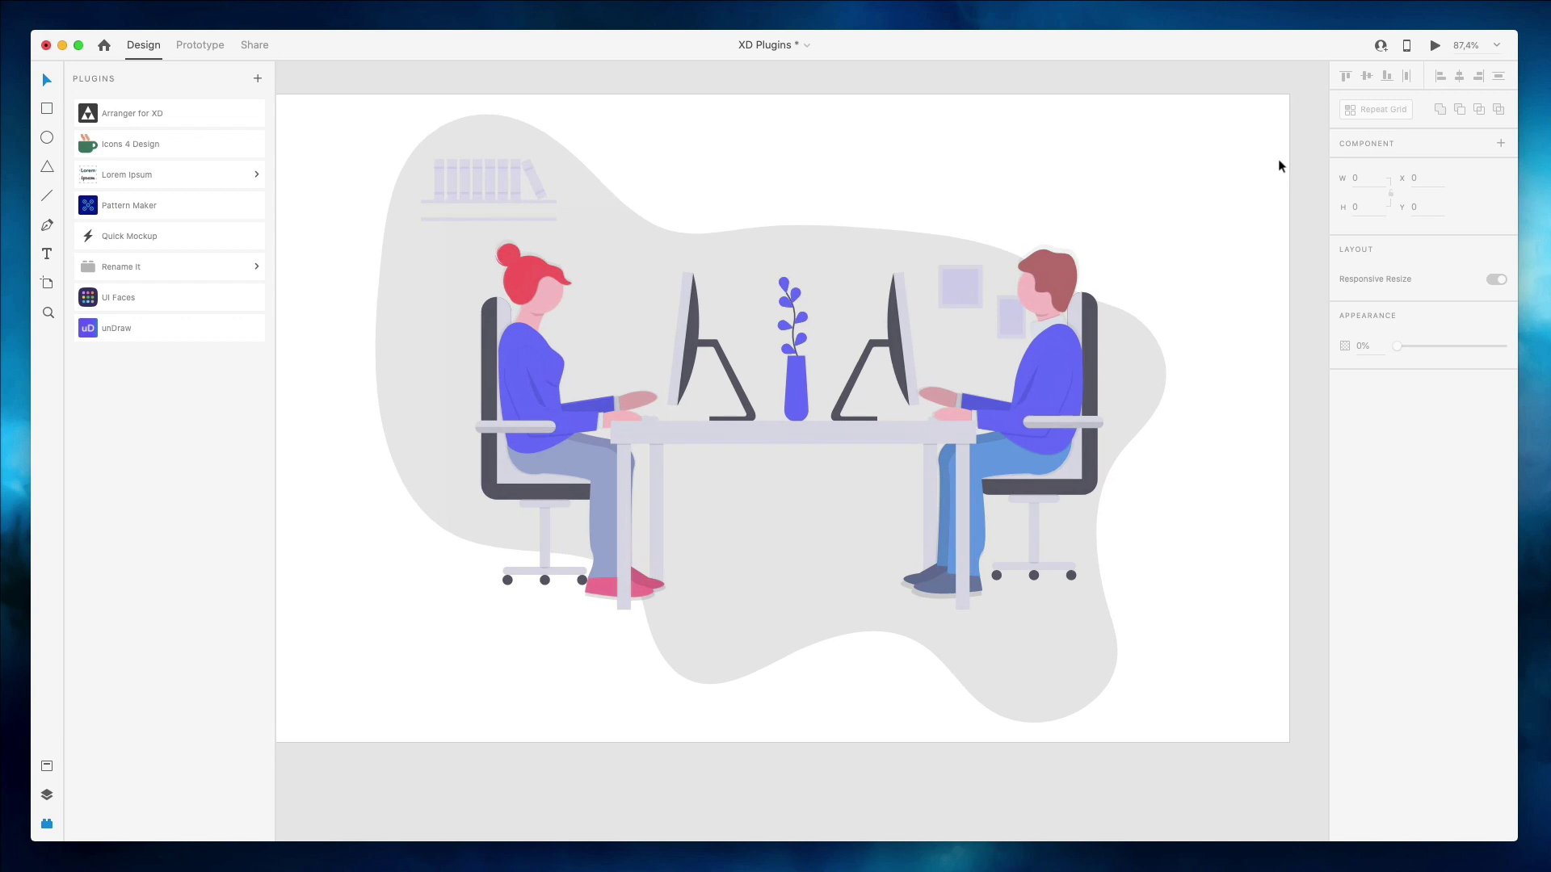
scroll(1279, 166, right, 1)
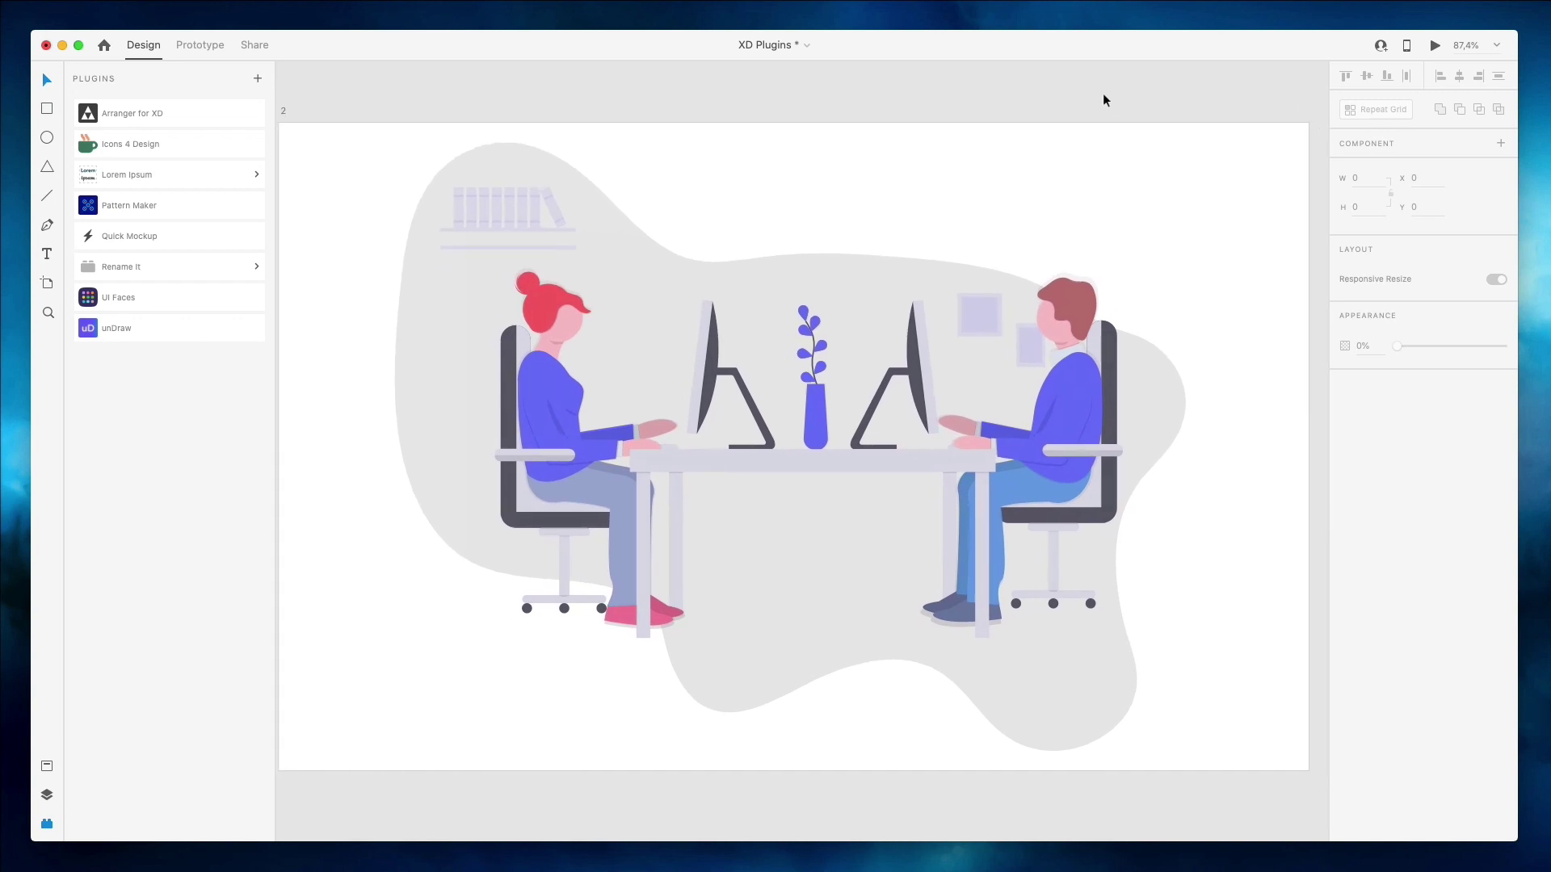
scroll(1123, 146, left, 3)
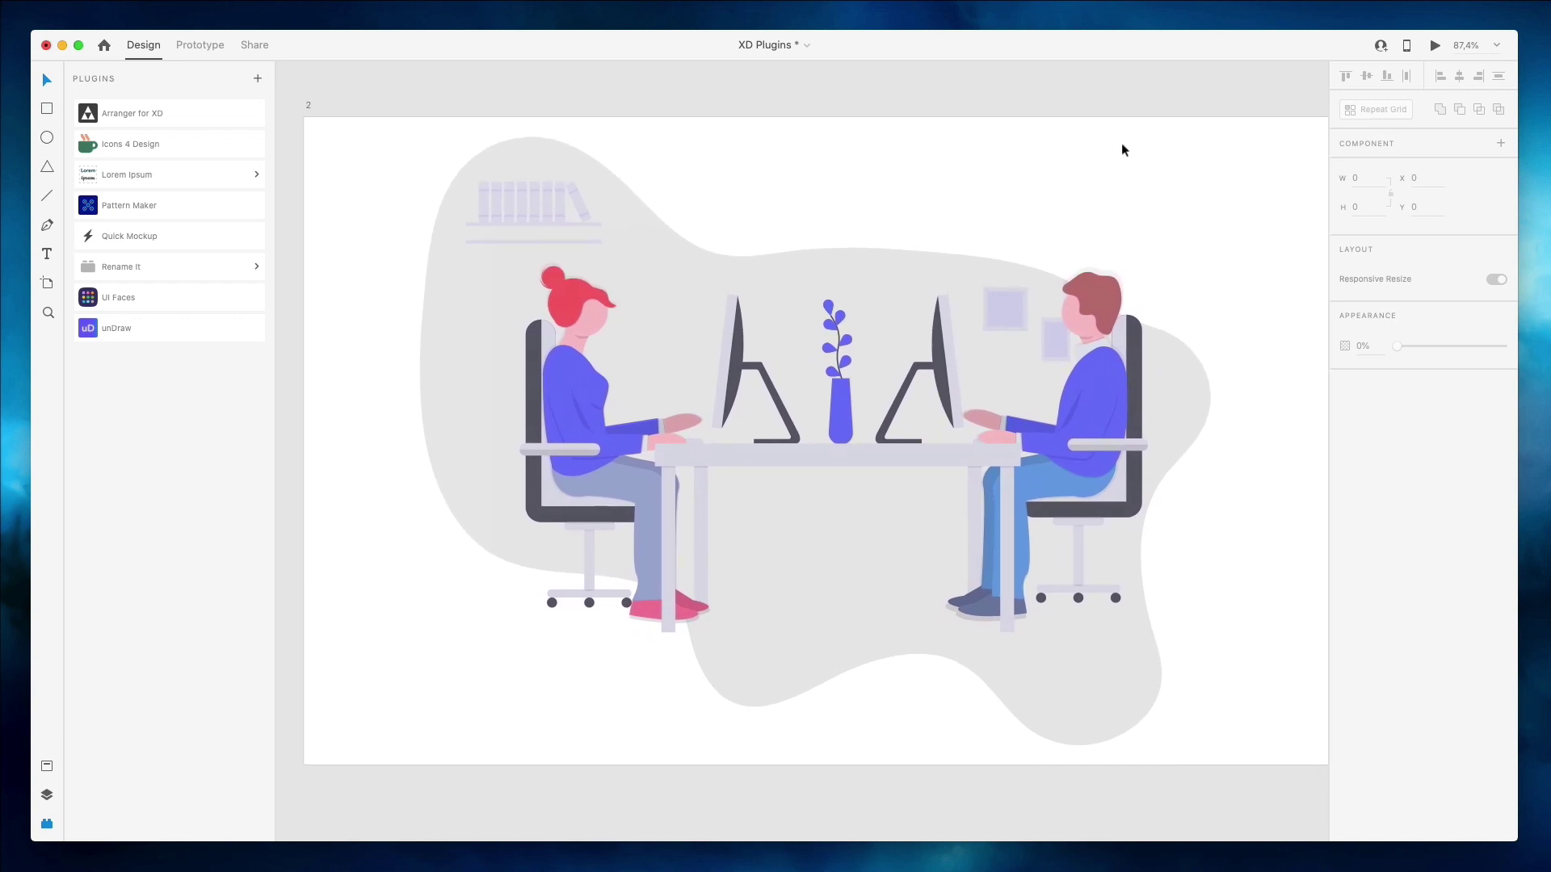